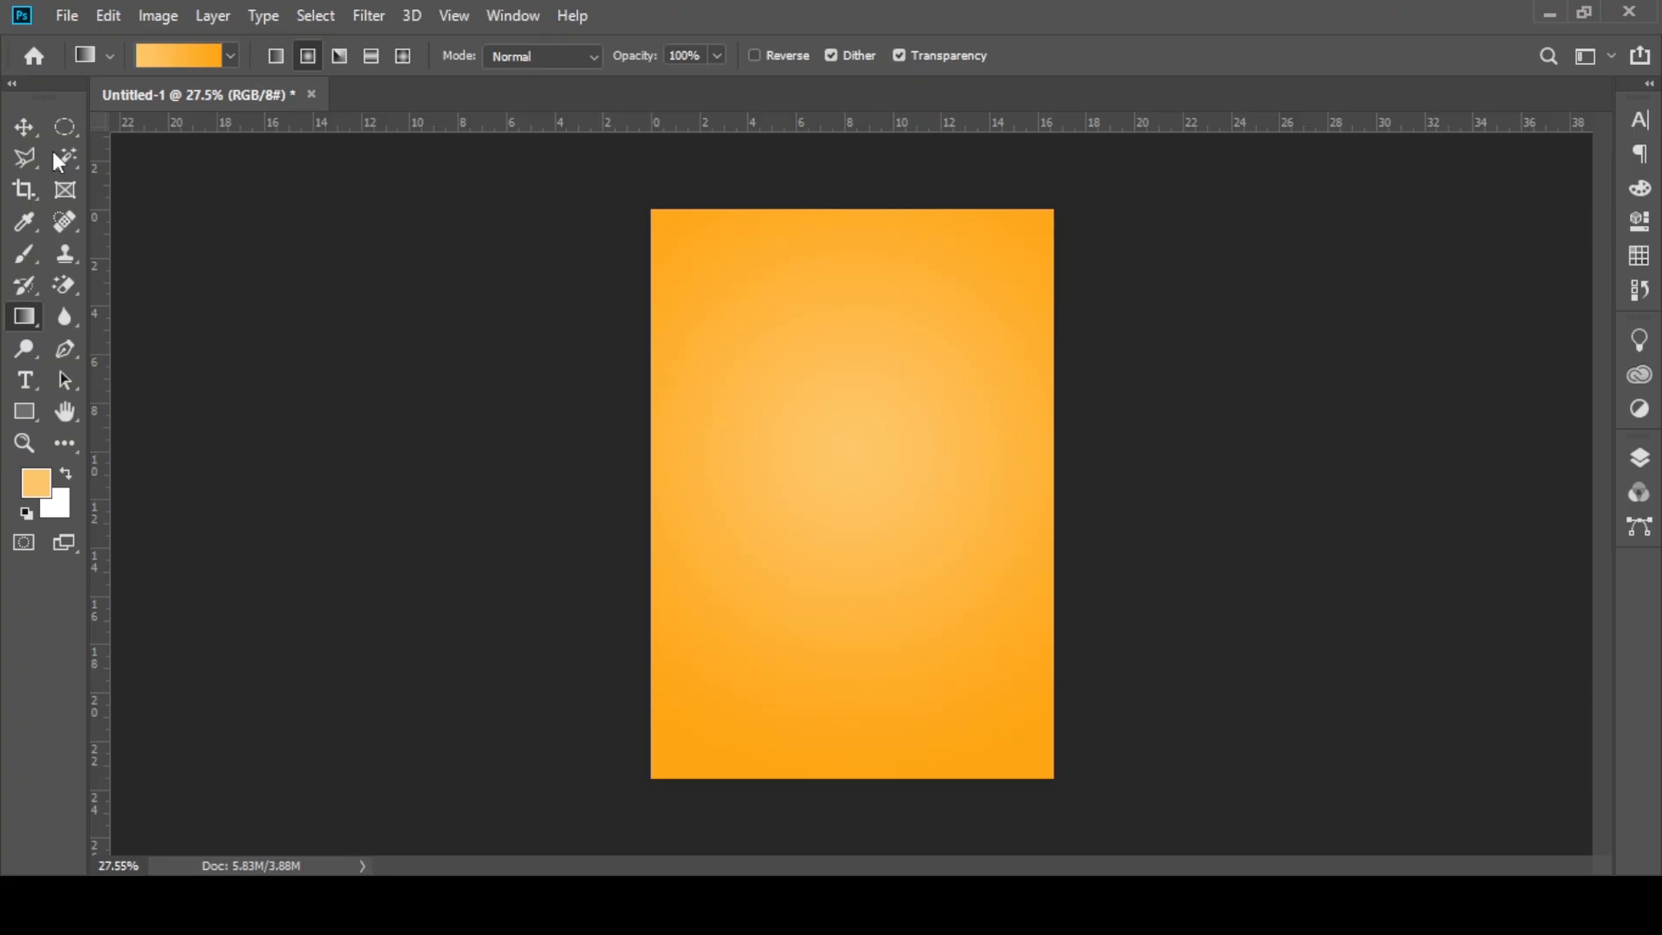
Step: Redraw the radial gradient on the background from light orange at the poster's middle to deeper orange near the lower edge
{"action": "left_click_drag", "start_coordinate": [837, 407], "coordinate": [846, 742]}
{"action": "key", "text": "v"}
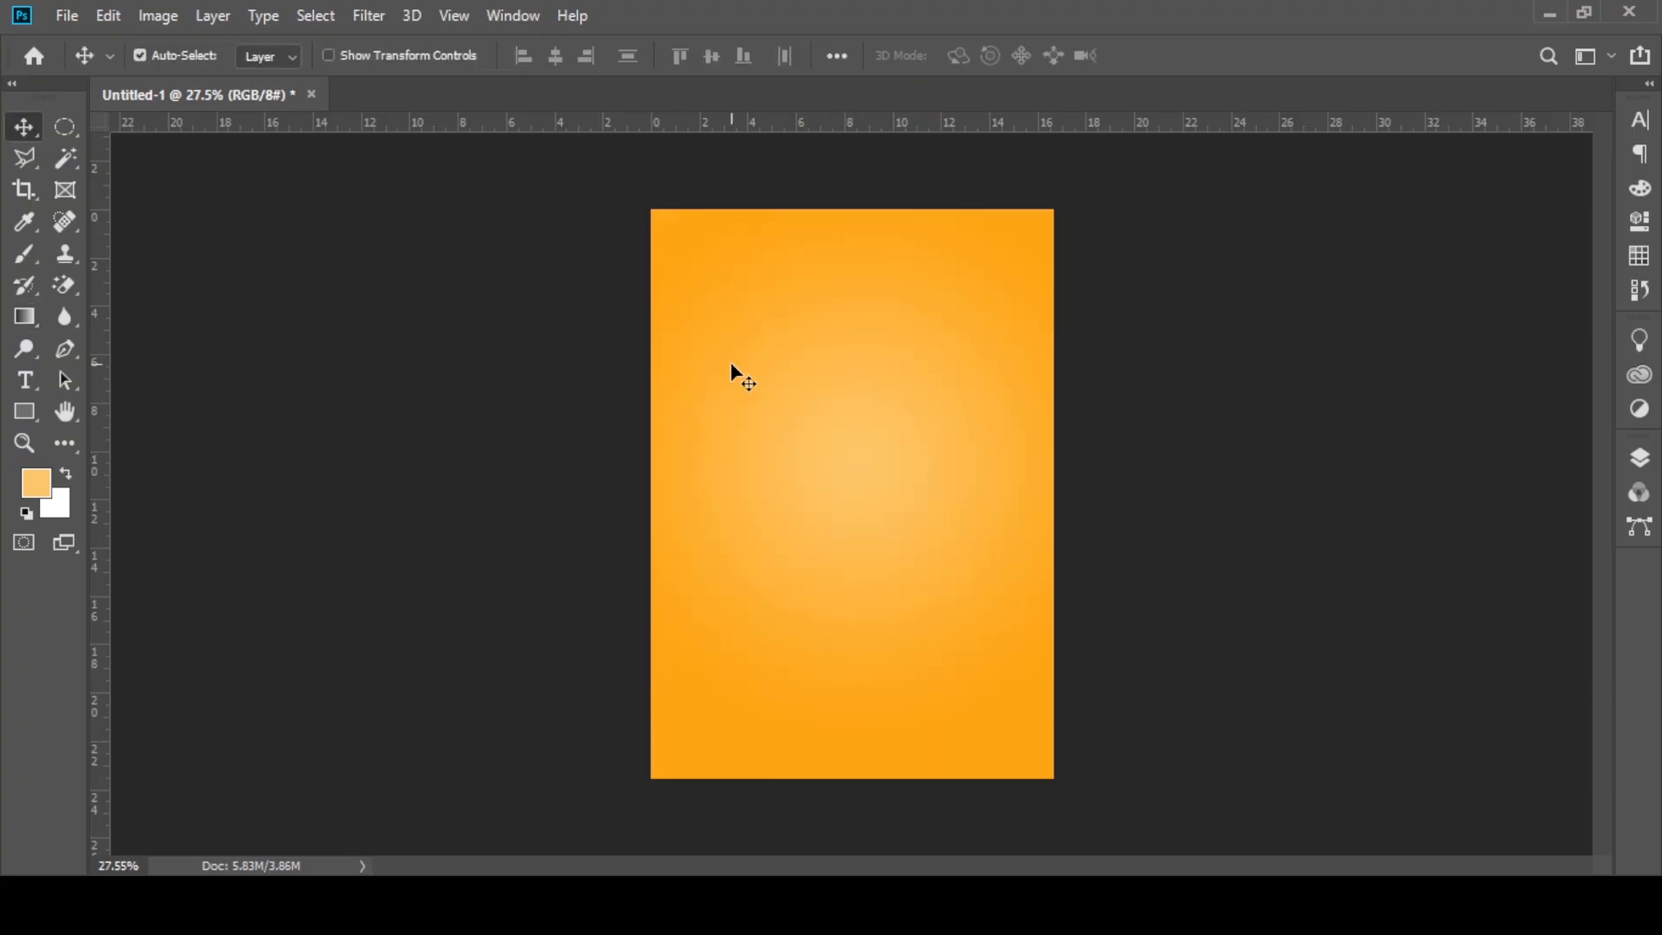
Step: Add a new layer above the background and fill a circular selection around the poster's upper middle with white
{"action": "left_click", "coordinate": [1640, 458]}
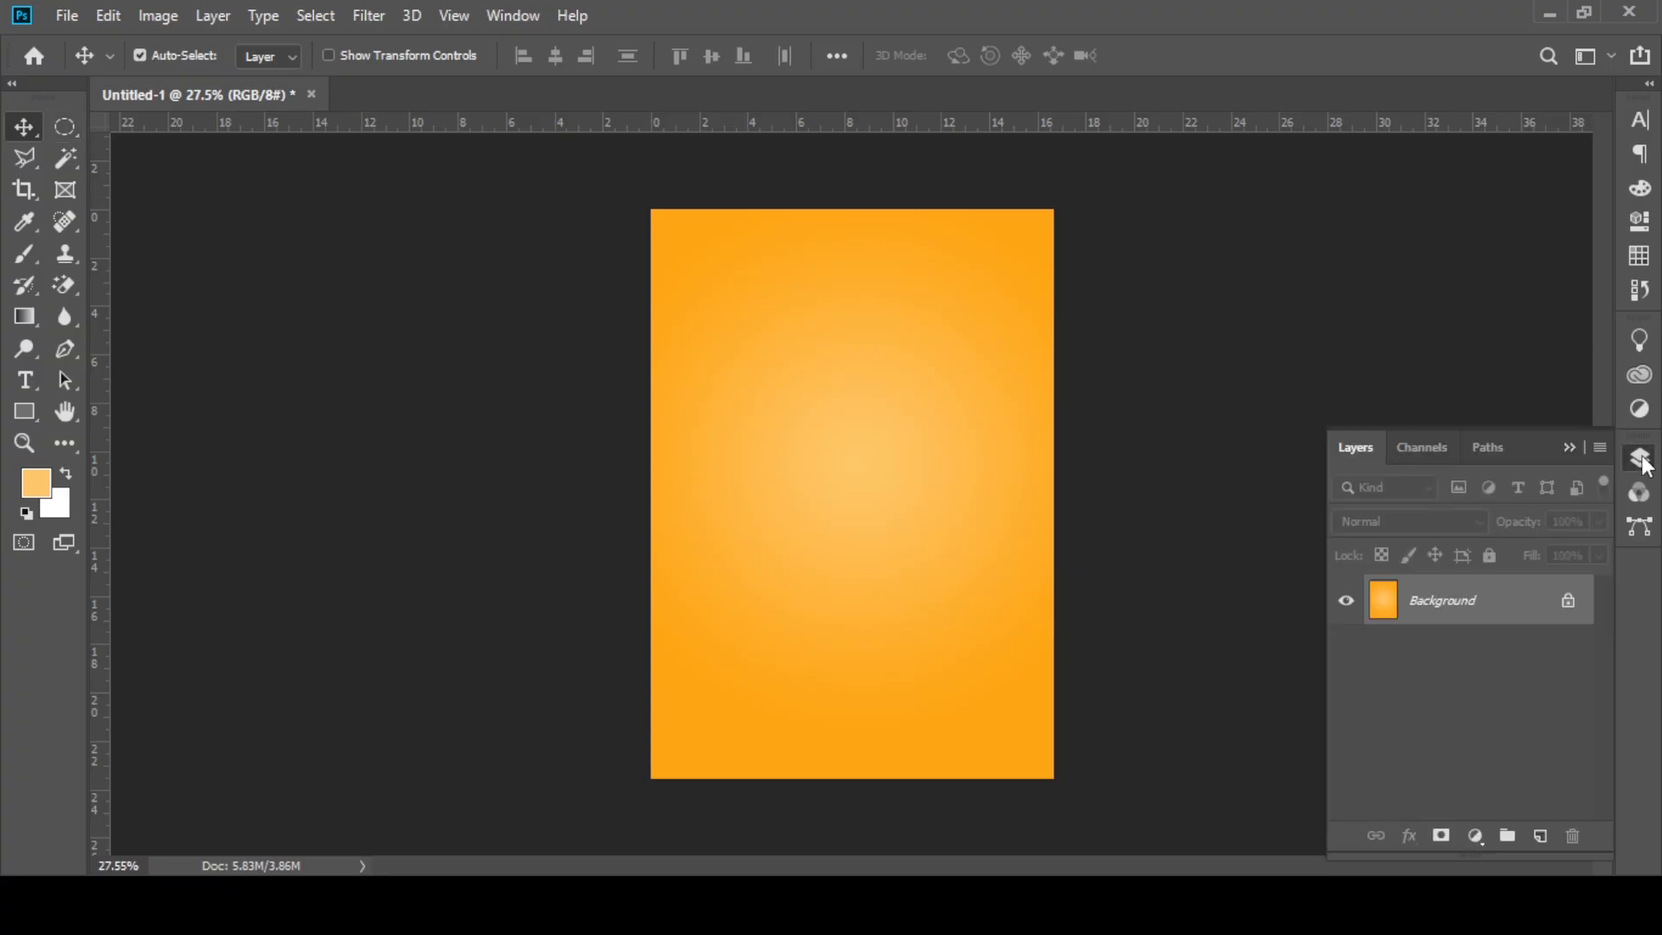
{"action": "left_click", "coordinate": [53, 130]}
{"action": "left_click_drag", "start_coordinate": [855, 459], "coordinate": [971, 776]}
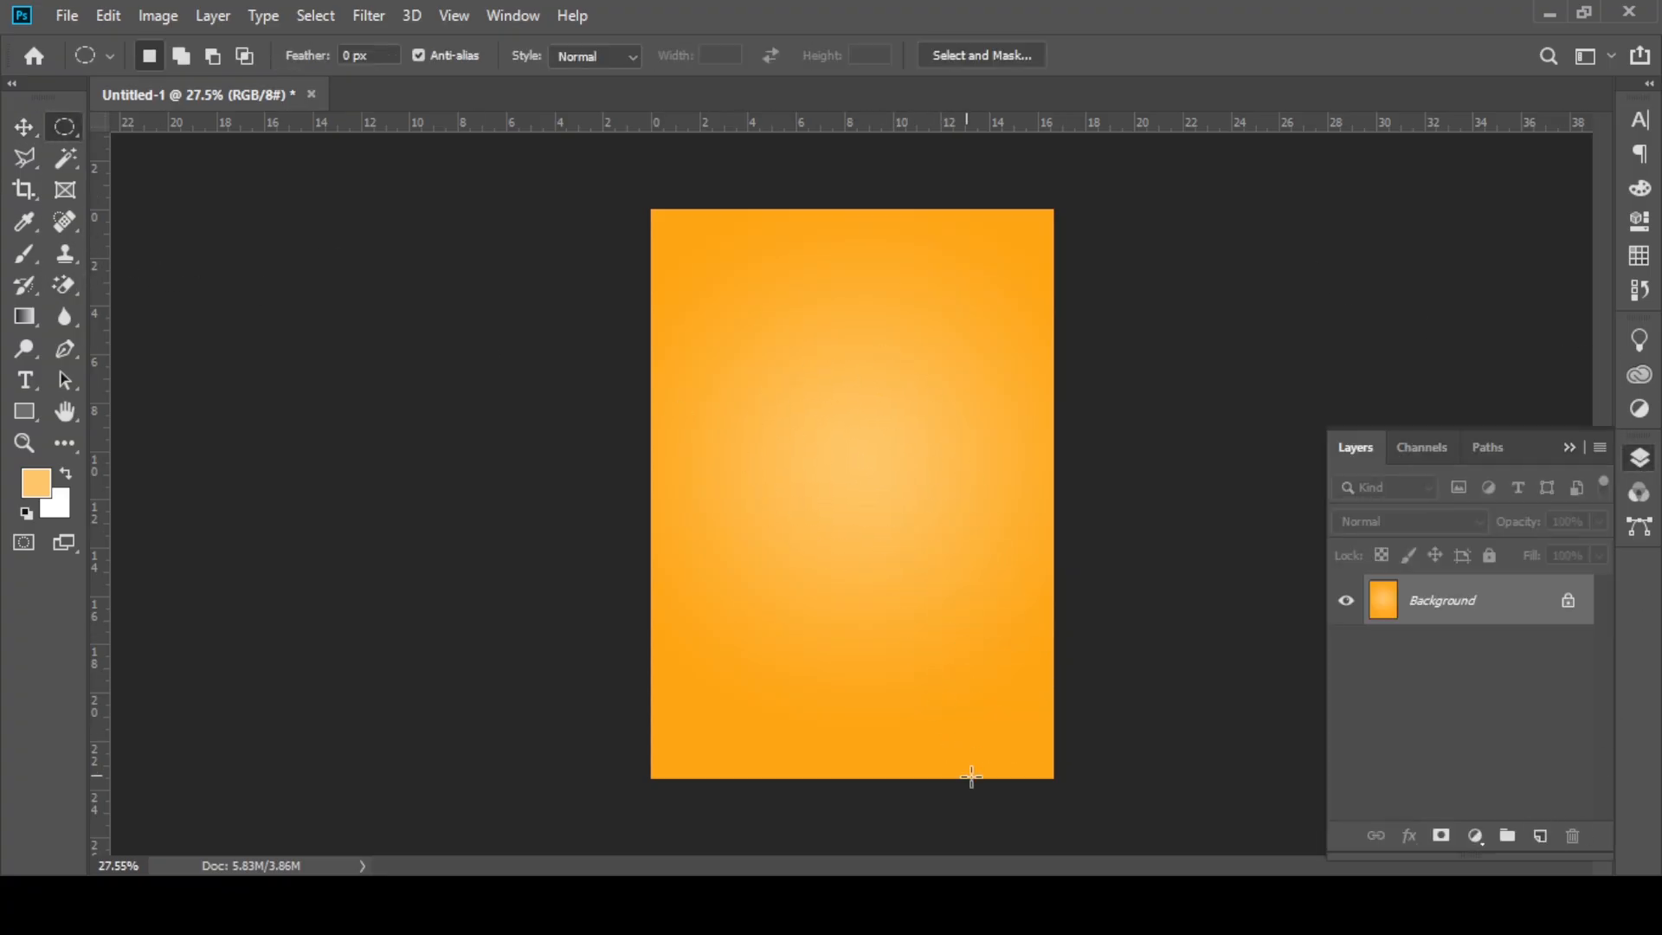
{"action": "left_click", "coordinate": [1542, 836]}
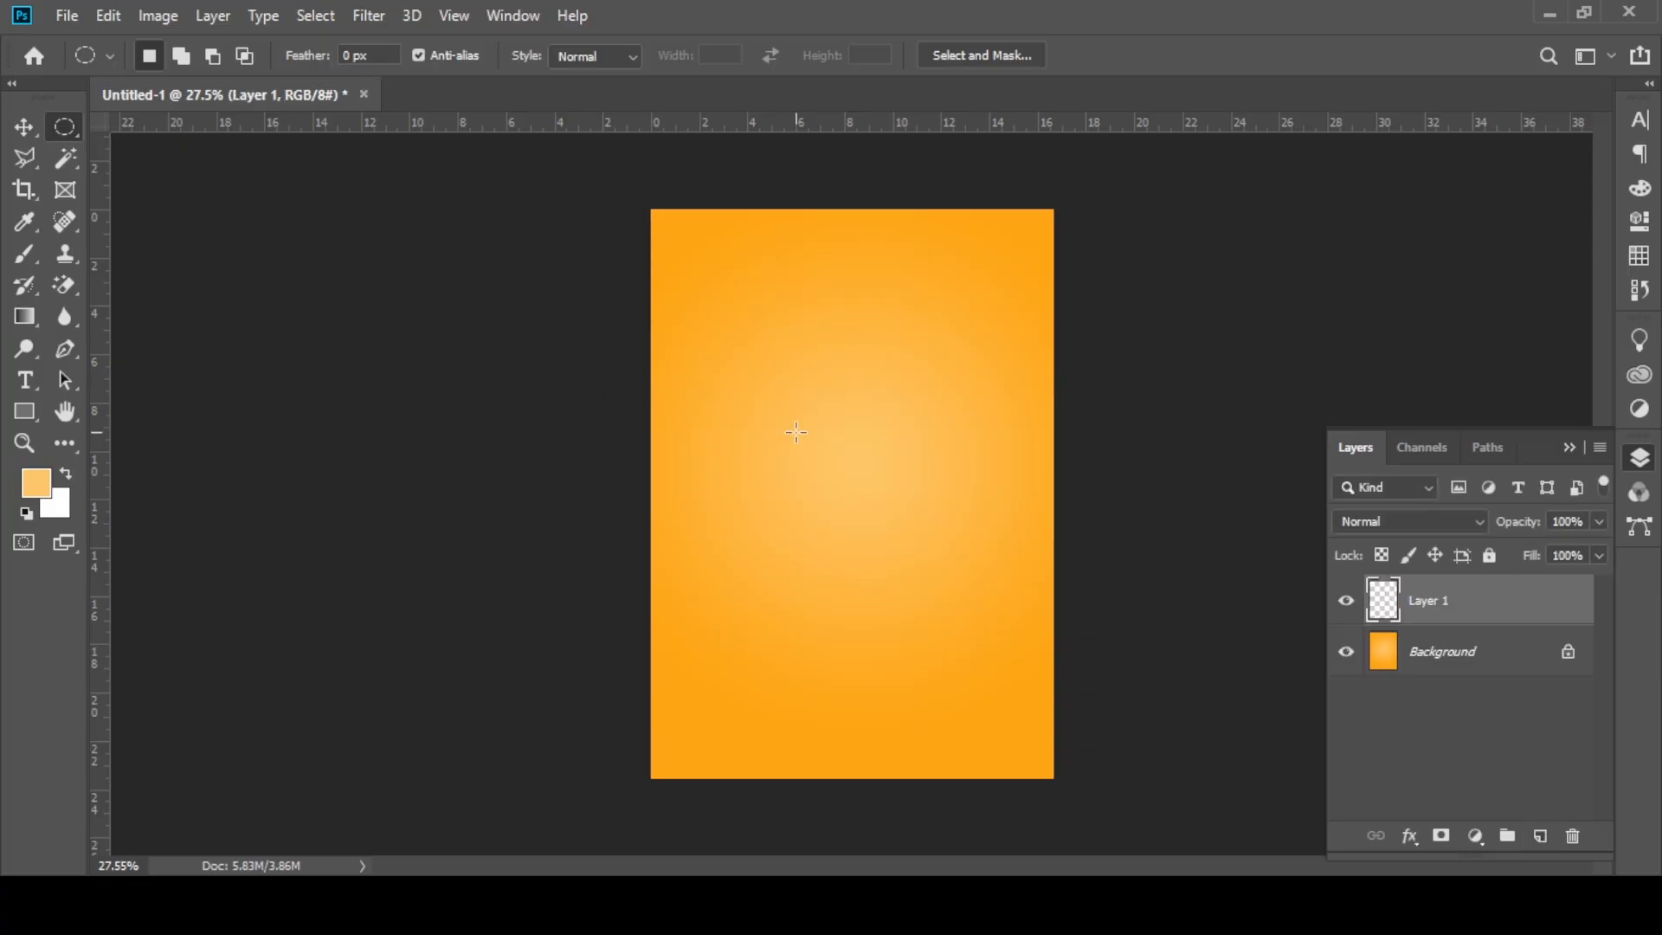
{"action": "left_click_drag", "start_coordinate": [855, 456], "coordinate": [982, 848]}
{"action": "left_click", "coordinate": [24, 127]}
{"action": "key", "text": "ctrl+plus"}
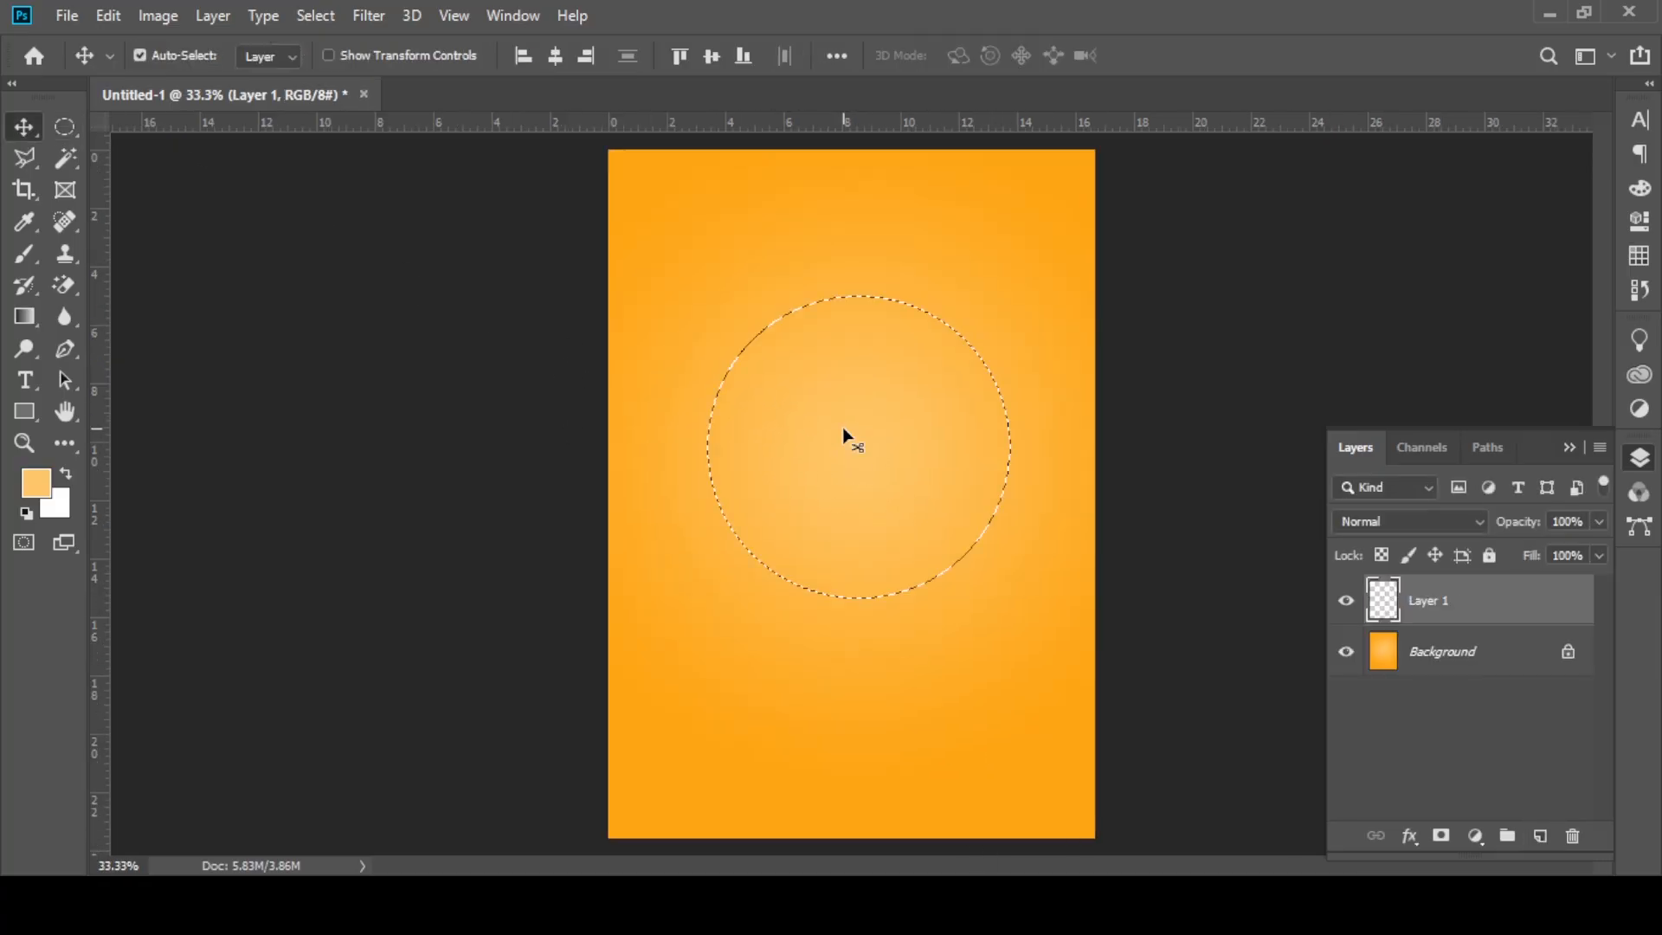
{"action": "key", "text": "ctrl+BackSpace"}
Step: Enlarge the white circle to about 109%, centre it horizontally at X 600 px, and deselect it
{"action": "key", "text": "ctrl+t"}
{"action": "left_click_drag", "start_coordinate": [871, 294], "coordinate": [863, 272]}
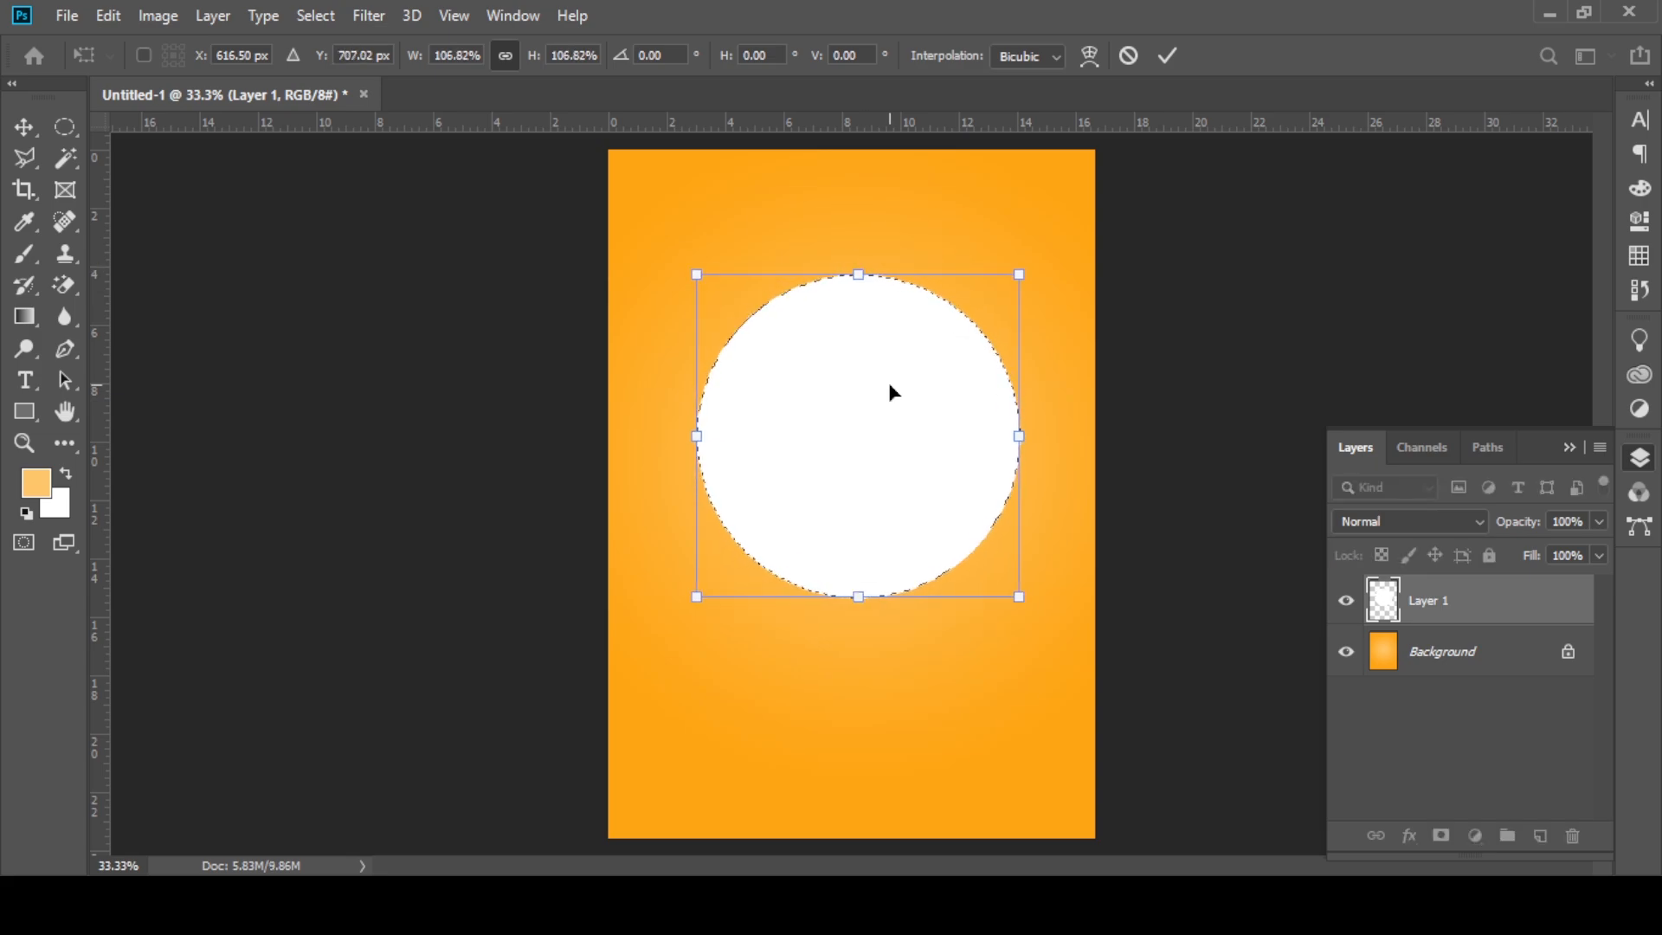
{"action": "left_click_drag", "start_coordinate": [888, 382], "coordinate": [872, 382]}
{"action": "left_click_drag", "start_coordinate": [846, 270], "coordinate": [844, 263]}
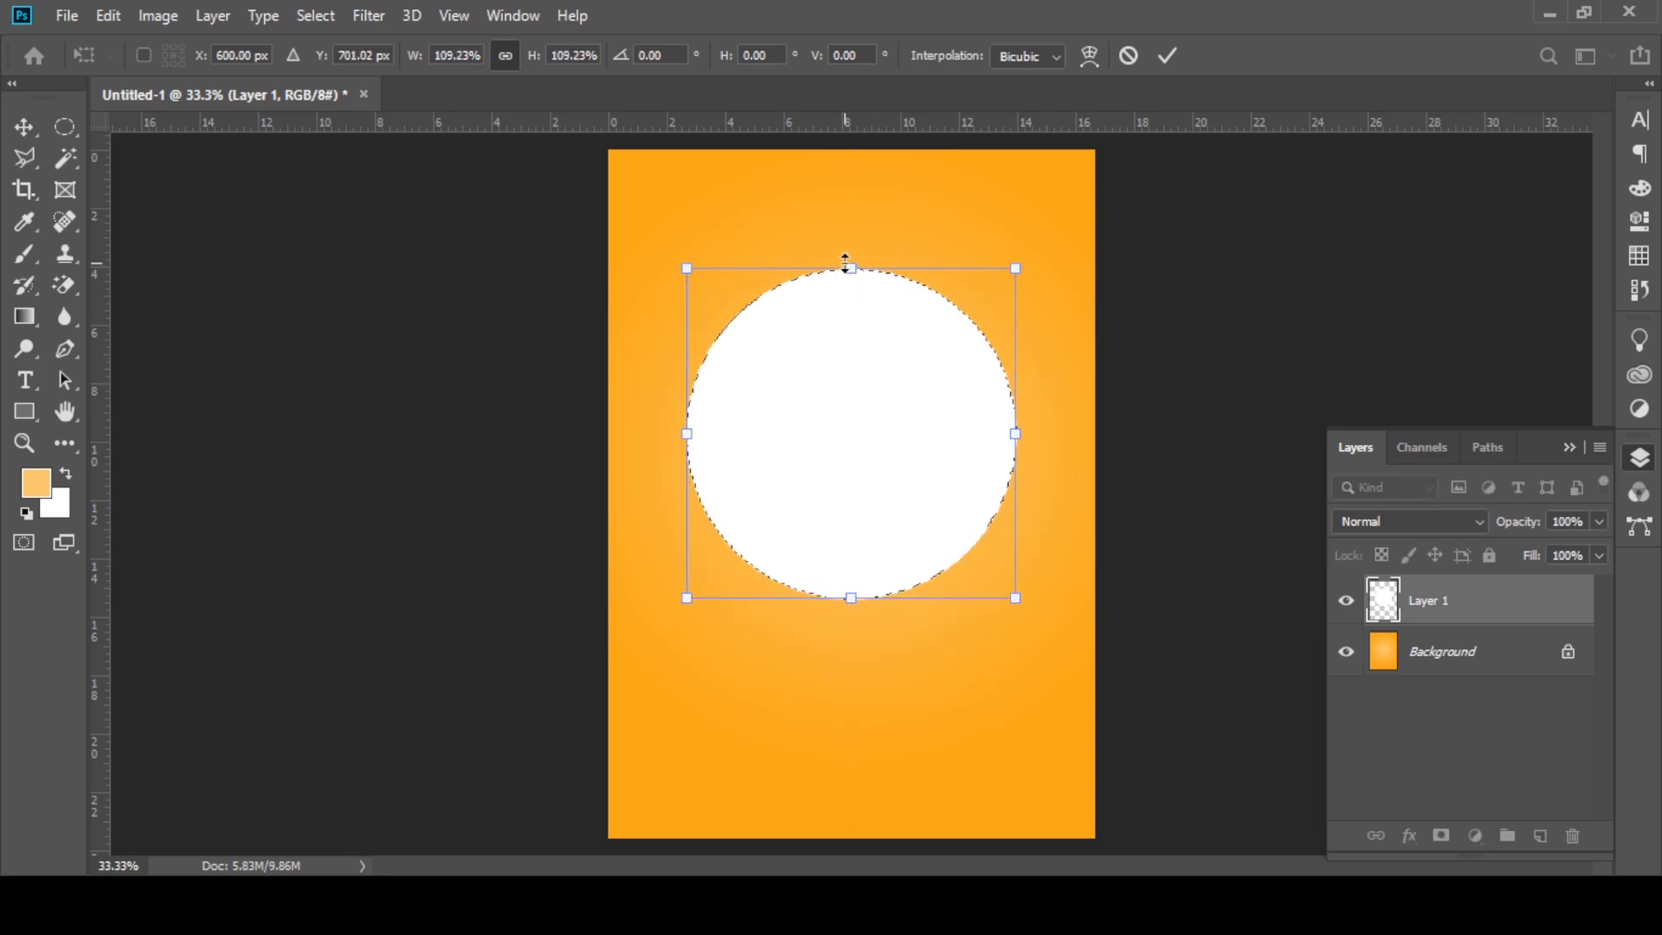
{"action": "key", "text": "Return"}
{"action": "key", "text": "ctrl+d"}
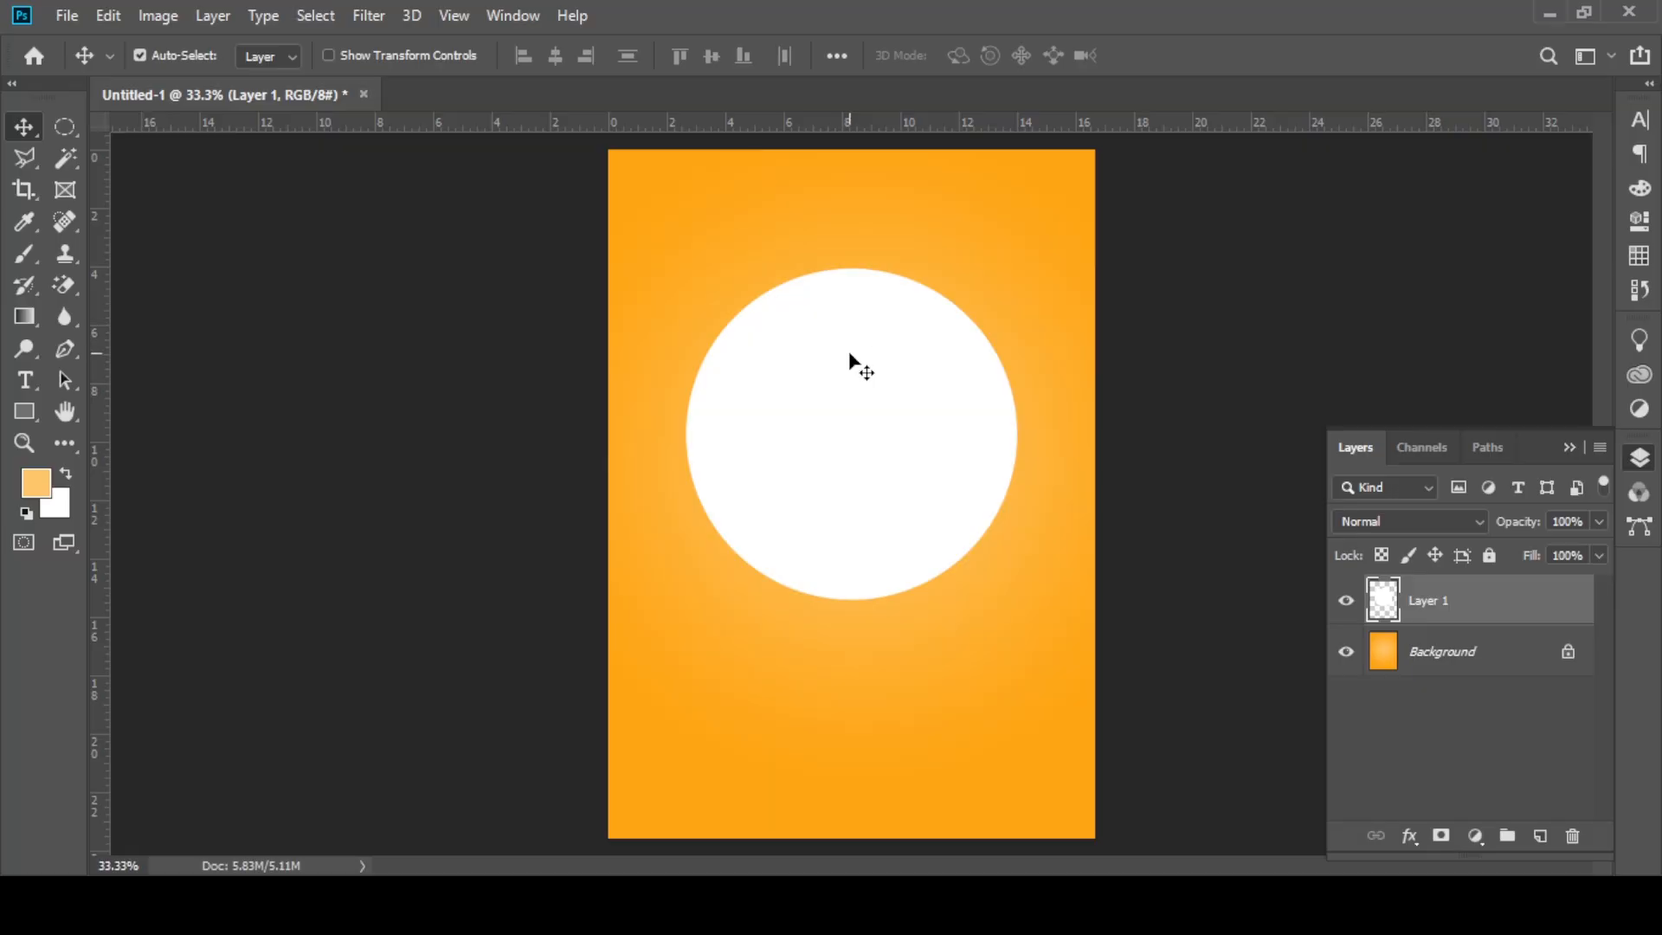
{"action": "scroll", "coordinate": [849, 355], "scroll_direction": "down", "scroll_amount": 2}
{"action": "scroll", "coordinate": [849, 355], "scroll_direction": "up", "scroll_amount": 2}
{"action": "left_click", "coordinate": [1558, 446]}
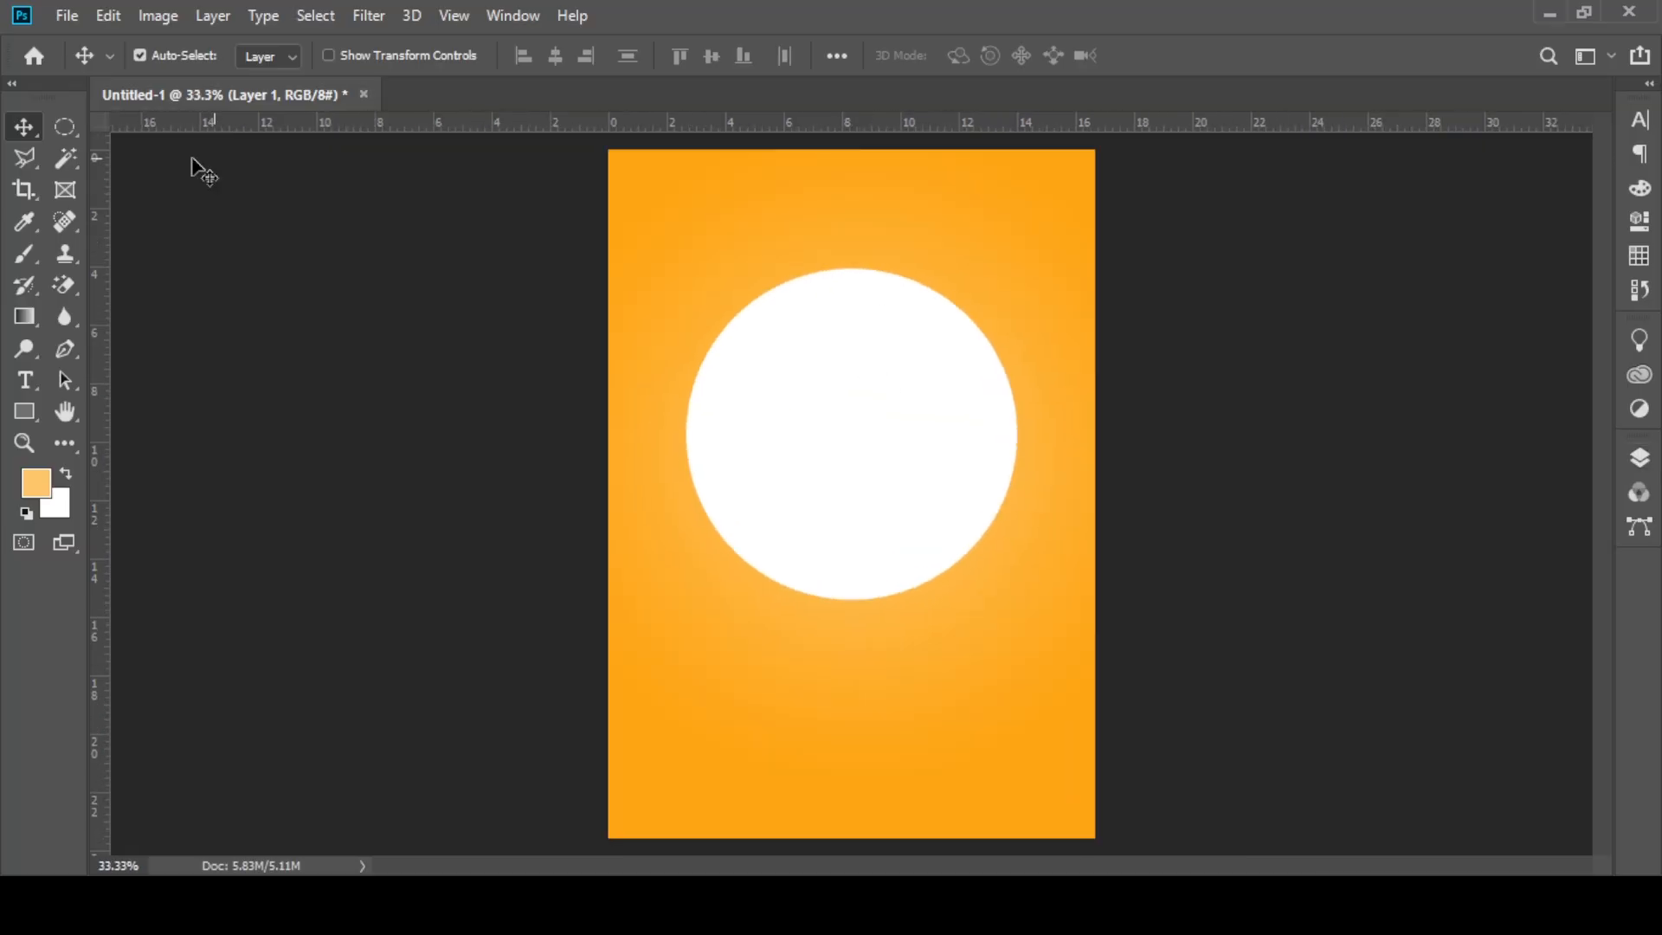
Step: Place the building image from the clip mask poster folder as a linked file
{"action": "left_click", "coordinate": [66, 15]}
{"action": "left_click", "coordinate": [521, 334]}
{"action": "left_click", "coordinate": [50, 14]}
{"action": "left_click", "coordinate": [121, 497]}
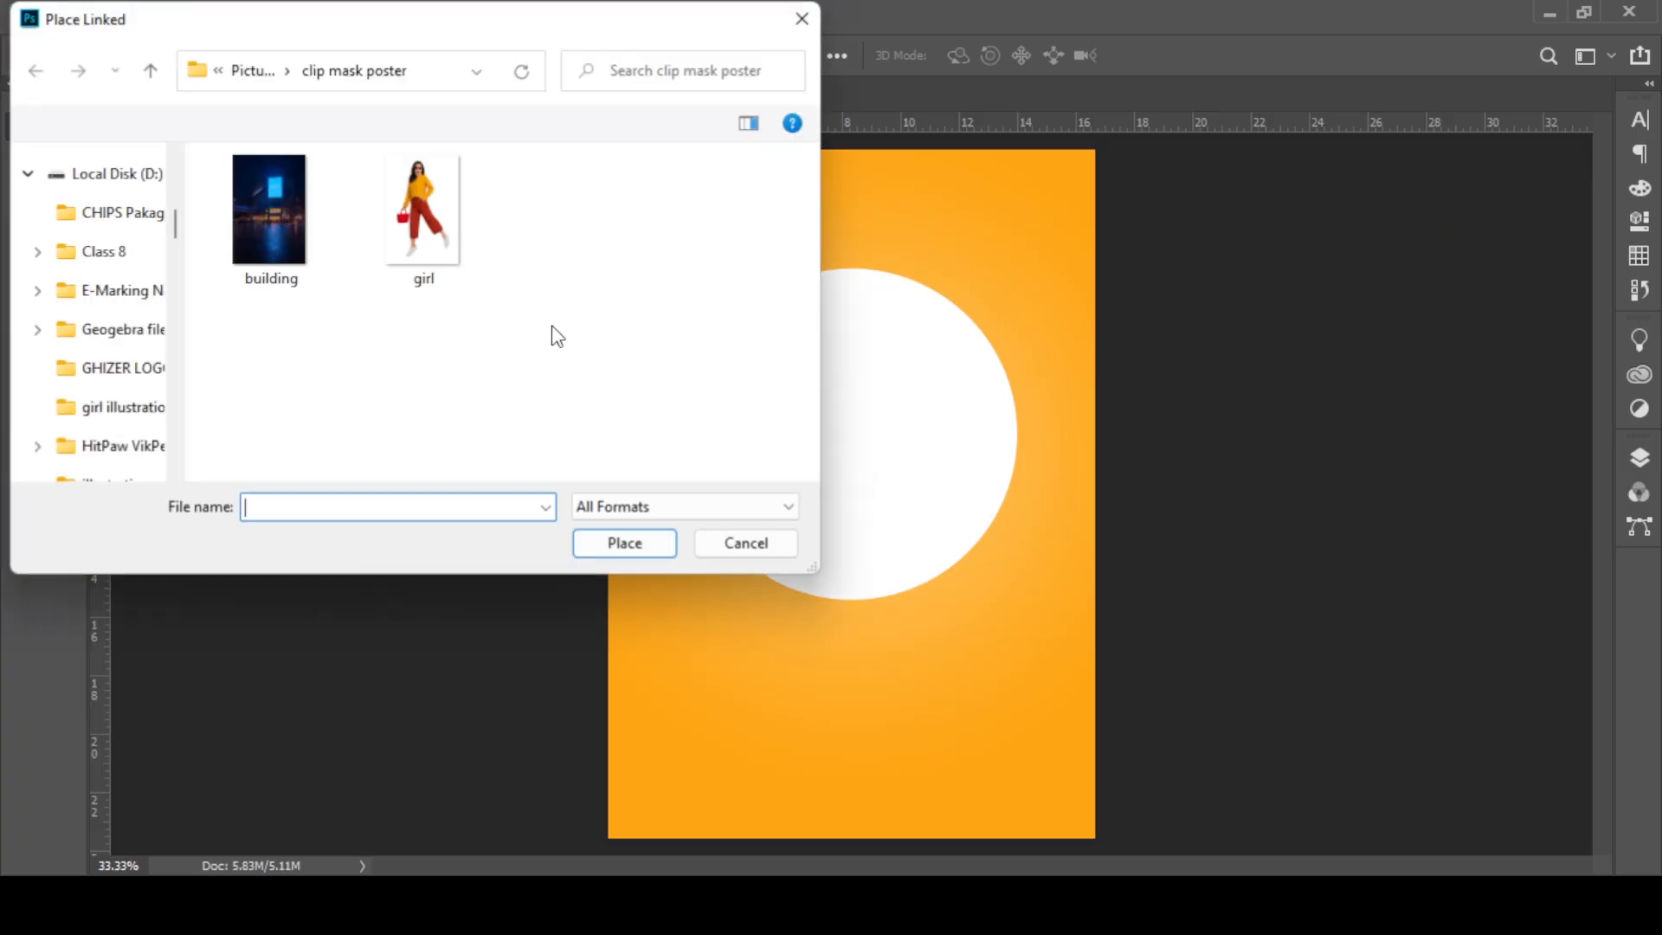
{"action": "left_click", "coordinate": [270, 217]}
{"action": "left_click", "coordinate": [613, 546]}
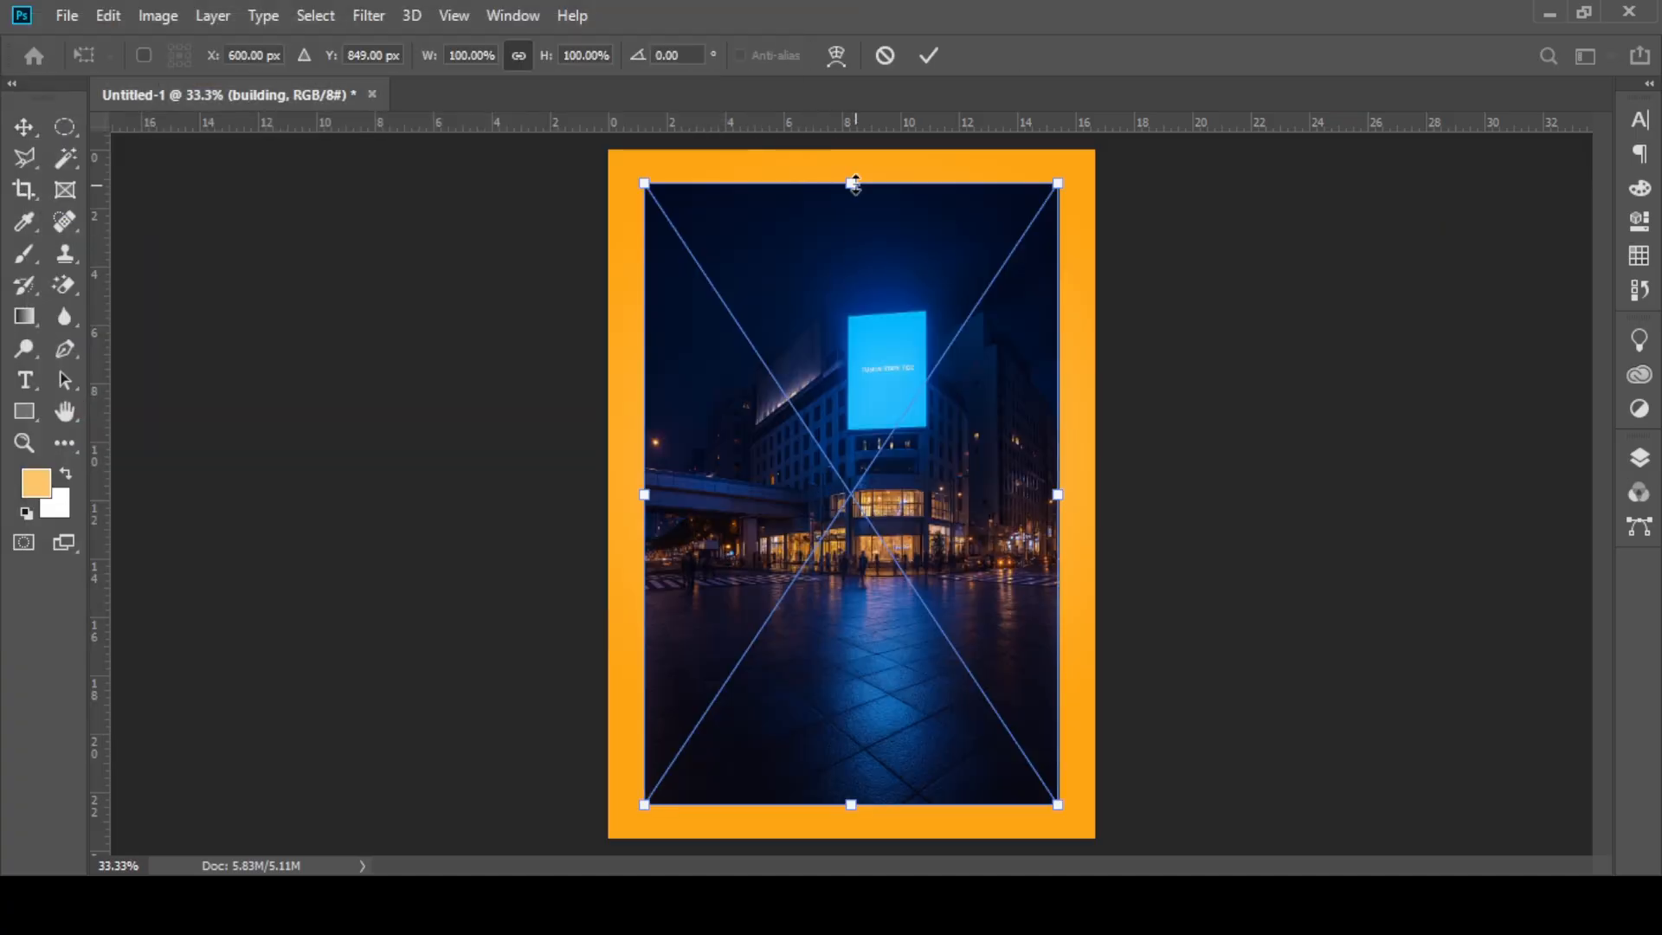
Step: Scale the building image to about 80%, matching the circle's width, and position it over the circle at about X 600, Y 734 px
{"action": "left_click_drag", "start_coordinate": [855, 184], "coordinate": [868, 421]}
{"action": "left_click_drag", "start_coordinate": [938, 532], "coordinate": [929, 354]}
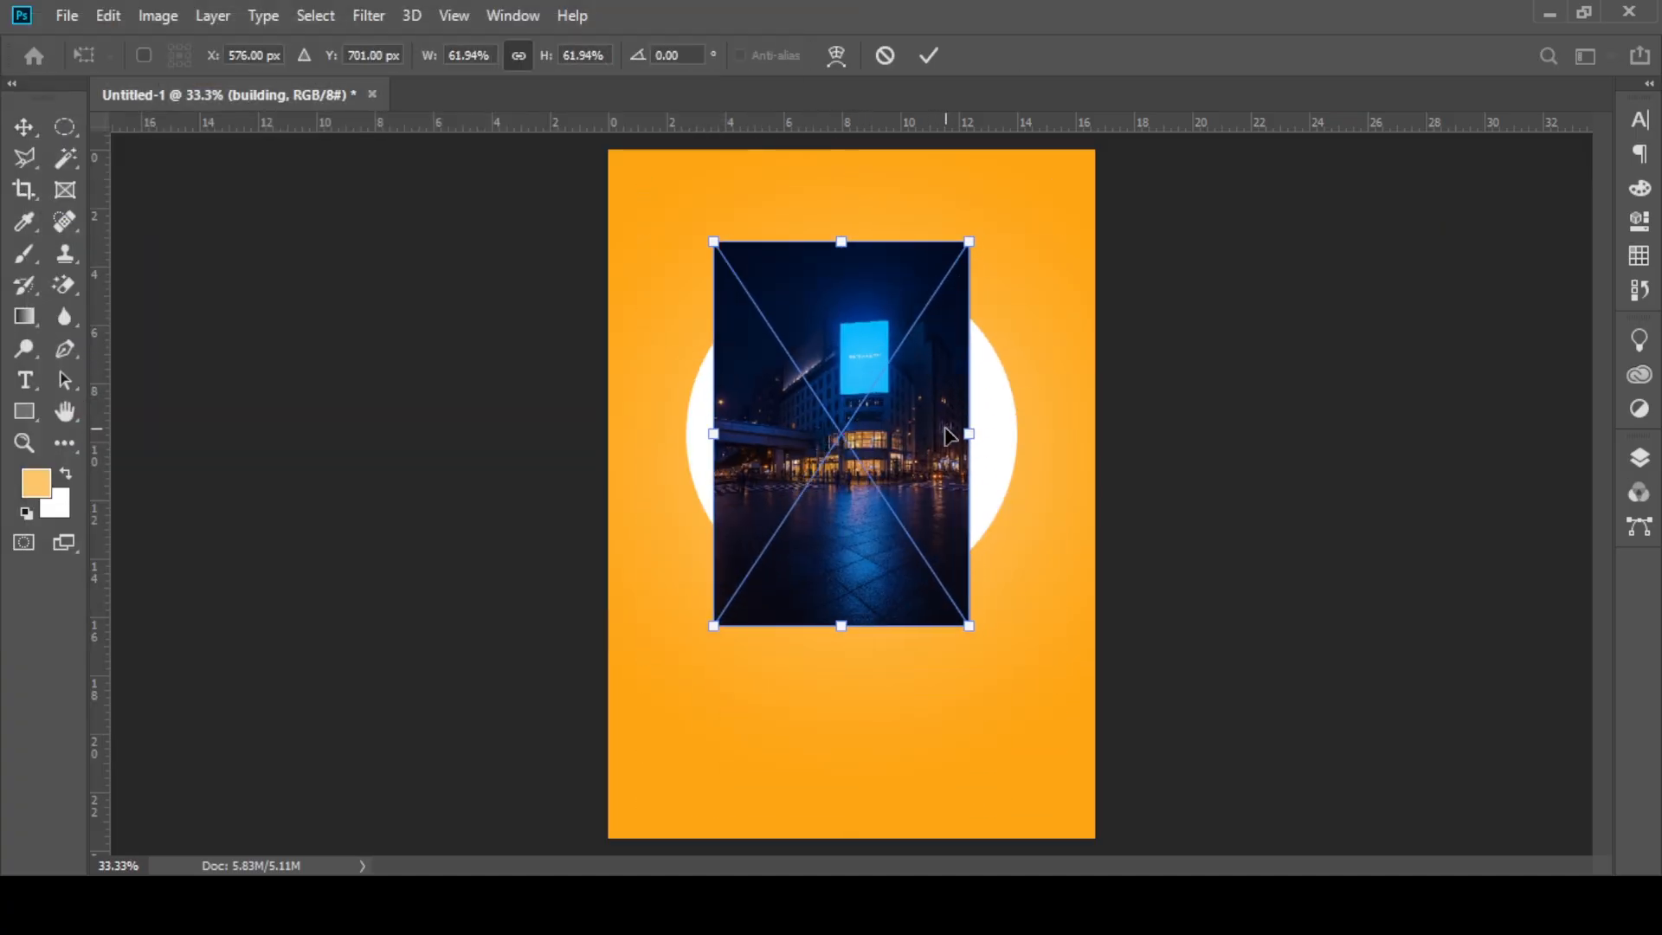
{"action": "left_click_drag", "start_coordinate": [968, 433], "coordinate": [1021, 434]}
{"action": "left_click_drag", "start_coordinate": [714, 433], "coordinate": [686, 434]}
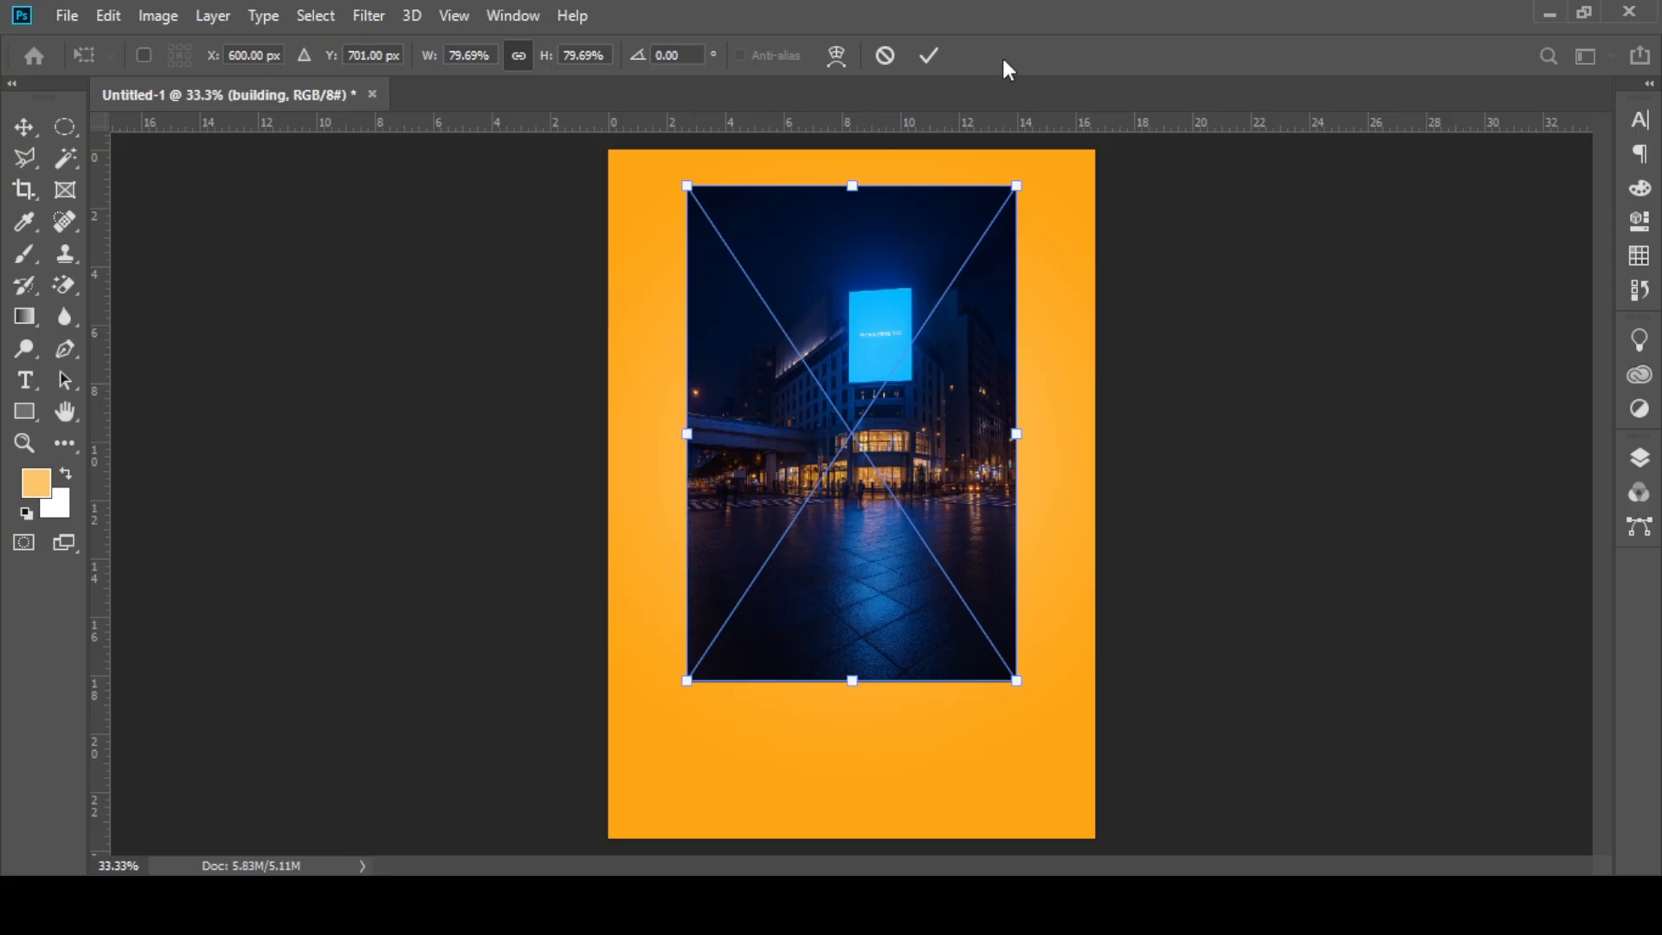
{"action": "left_click_drag", "start_coordinate": [926, 346], "coordinate": [927, 360]}
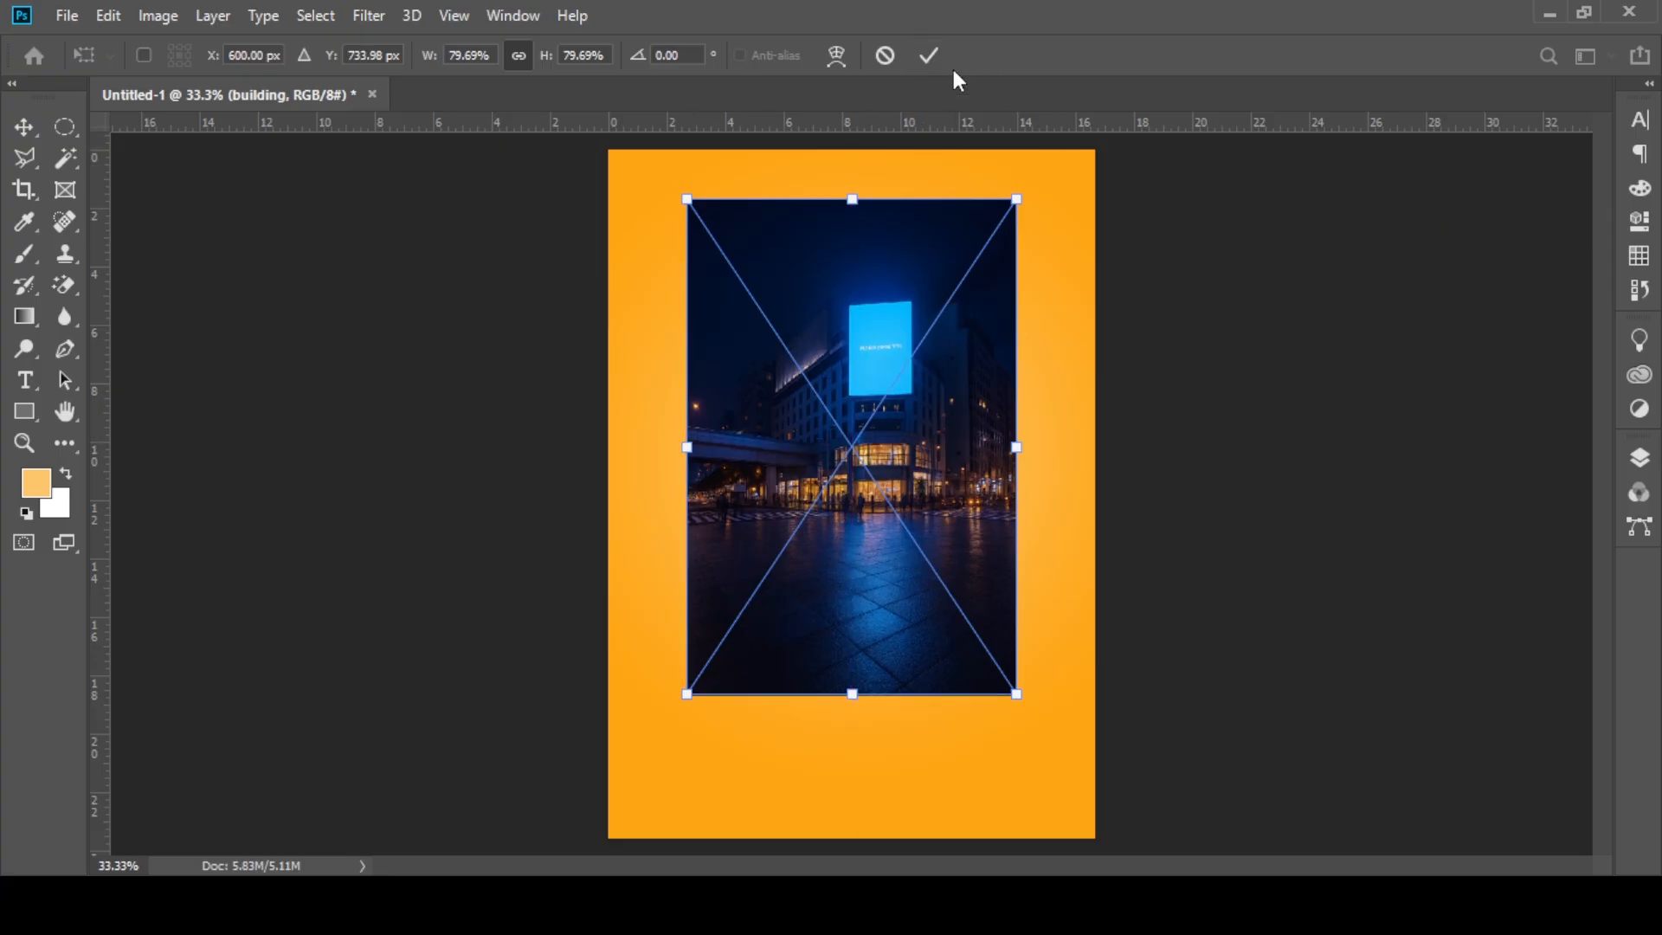
{"action": "key", "text": "Return"}
Step: Rasterize the building layer and clip it to the white circle layer
{"action": "left_click", "coordinate": [1639, 457]}
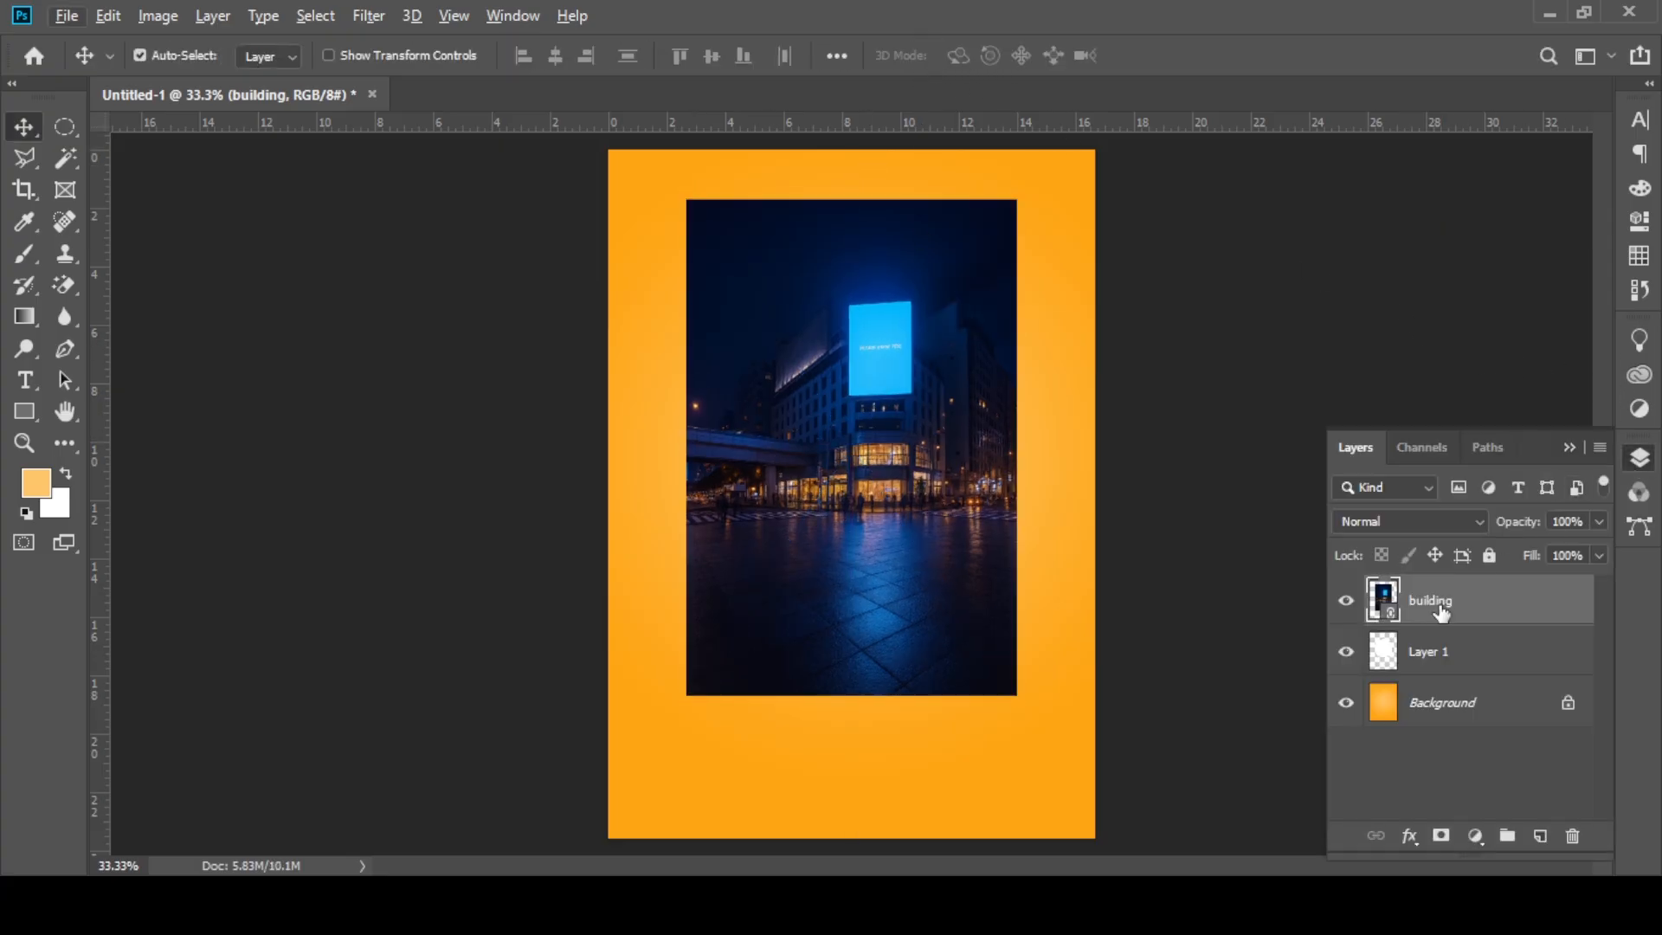
{"action": "right_click", "coordinate": [1441, 612]}
{"action": "left_click", "coordinate": [1265, 473]}
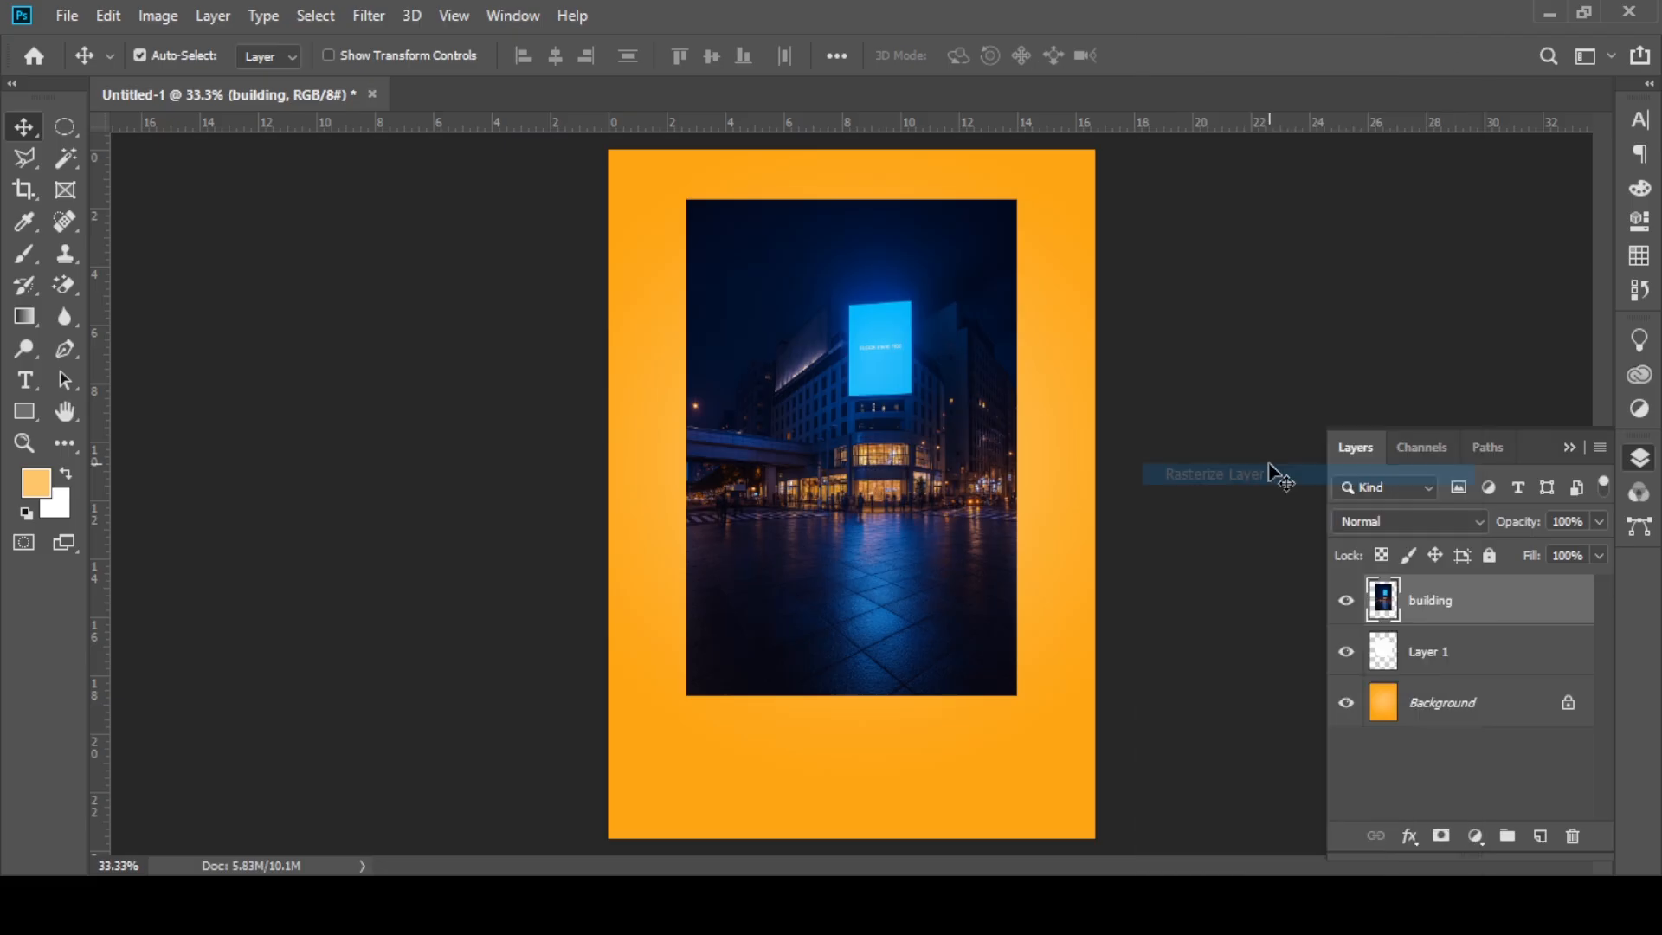
{"action": "left_click", "coordinate": [1395, 616], "text": "alt"}
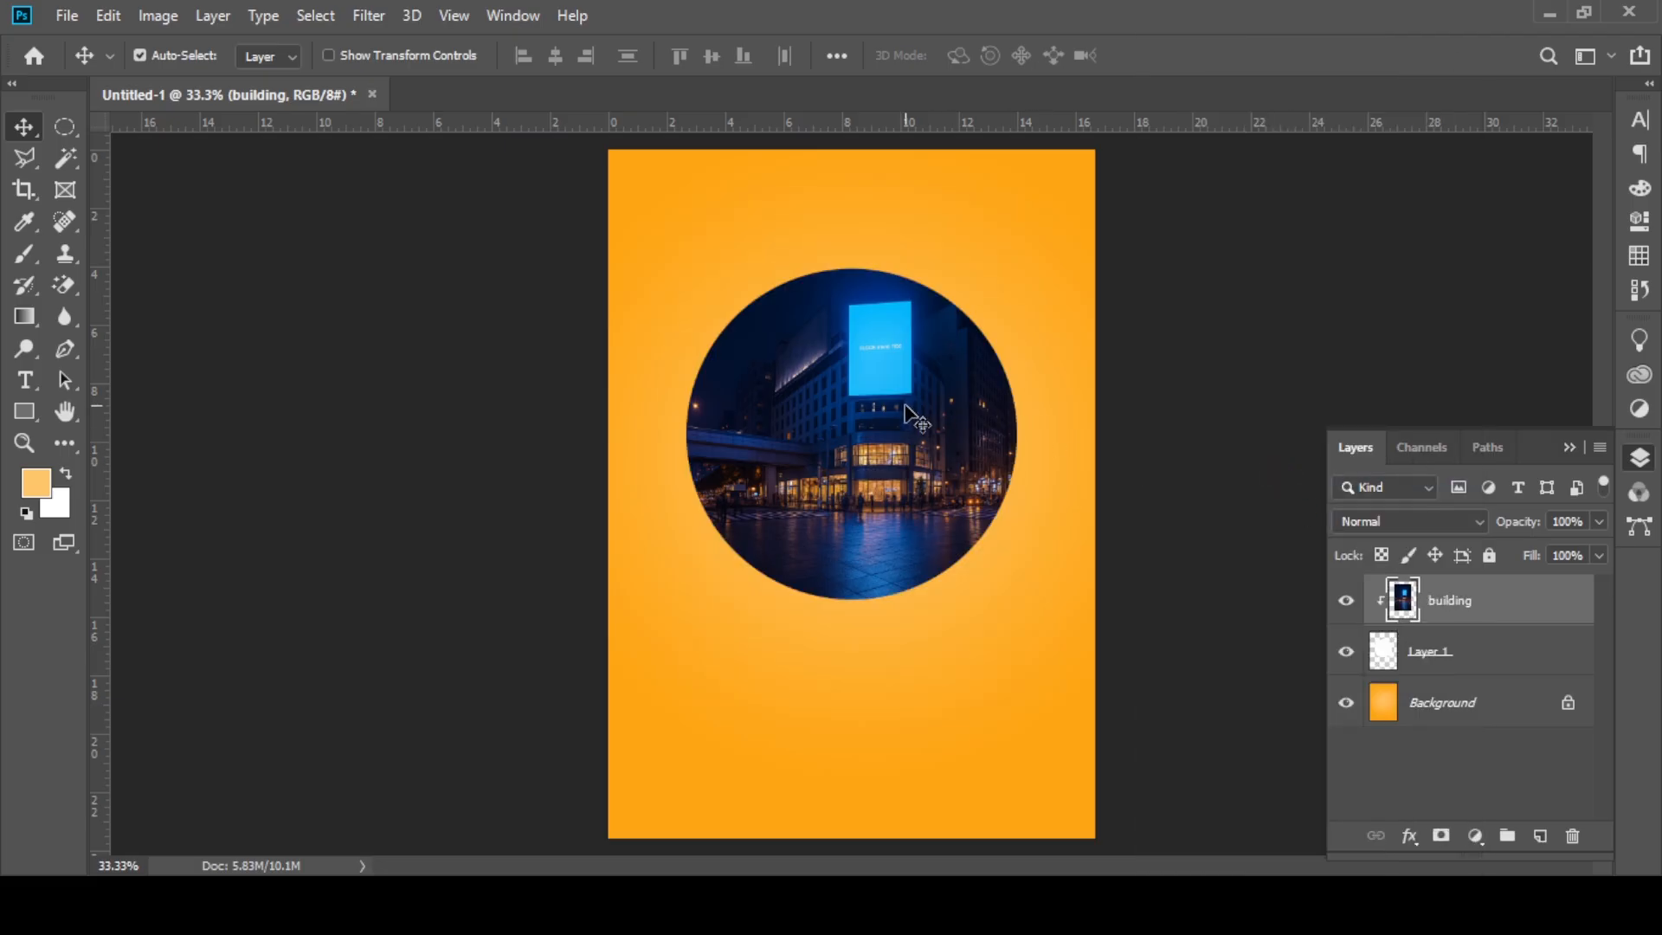
{"action": "scroll", "coordinate": [907, 415], "scroll_direction": "up", "scroll_amount": 1}
{"action": "left_click", "coordinate": [1567, 449]}
Step: Place the girl image from the clip mask poster folder as a linked file
{"action": "scroll", "coordinate": [900, 437], "scroll_direction": "up", "scroll_amount": 1}
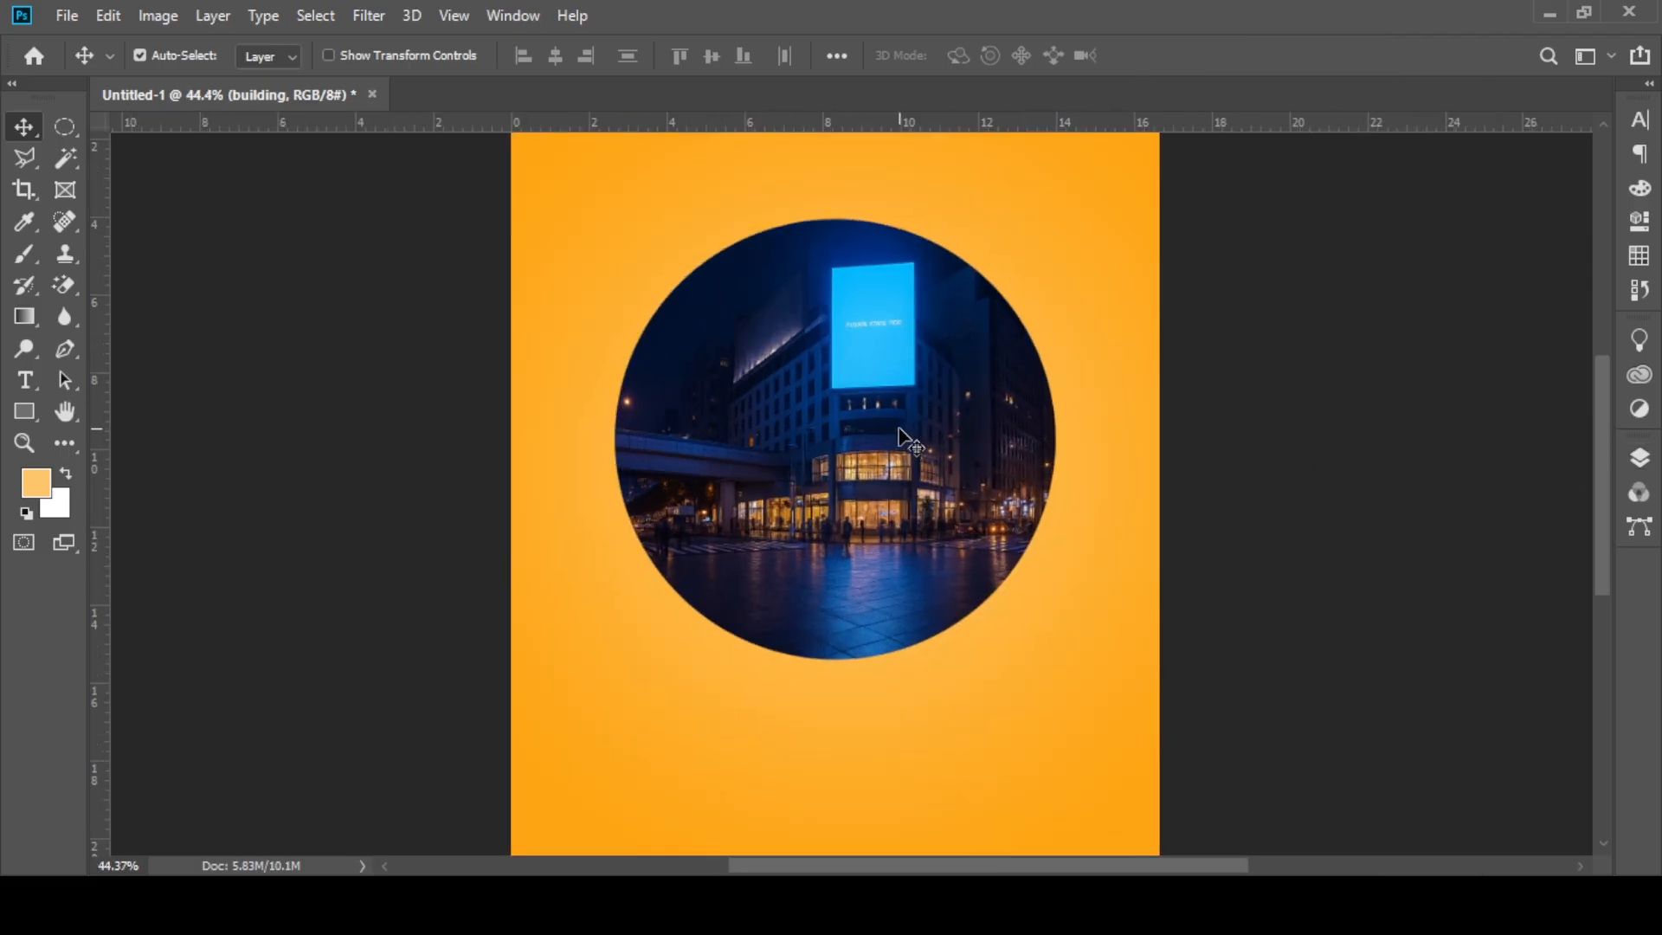
{"action": "scroll", "coordinate": [900, 437], "scroll_direction": "down", "scroll_amount": 1}
{"action": "left_click", "coordinate": [86, 17]}
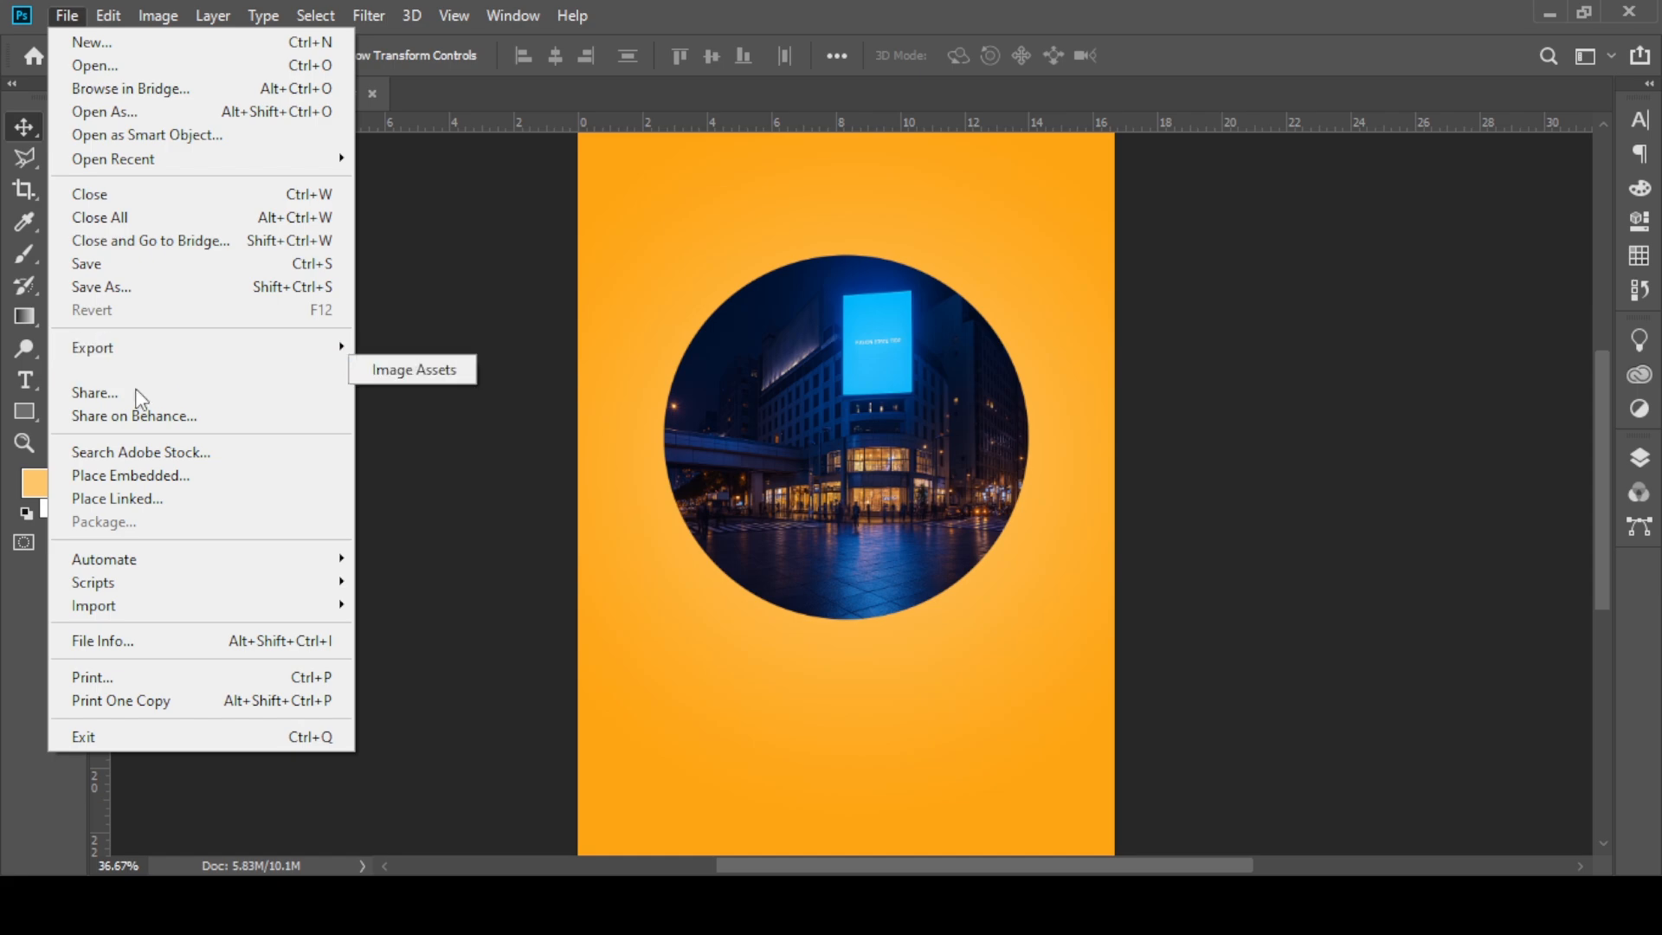
{"action": "left_click", "coordinate": [138, 490]}
{"action": "left_click", "coordinate": [422, 212]}
{"action": "left_click", "coordinate": [624, 543]}
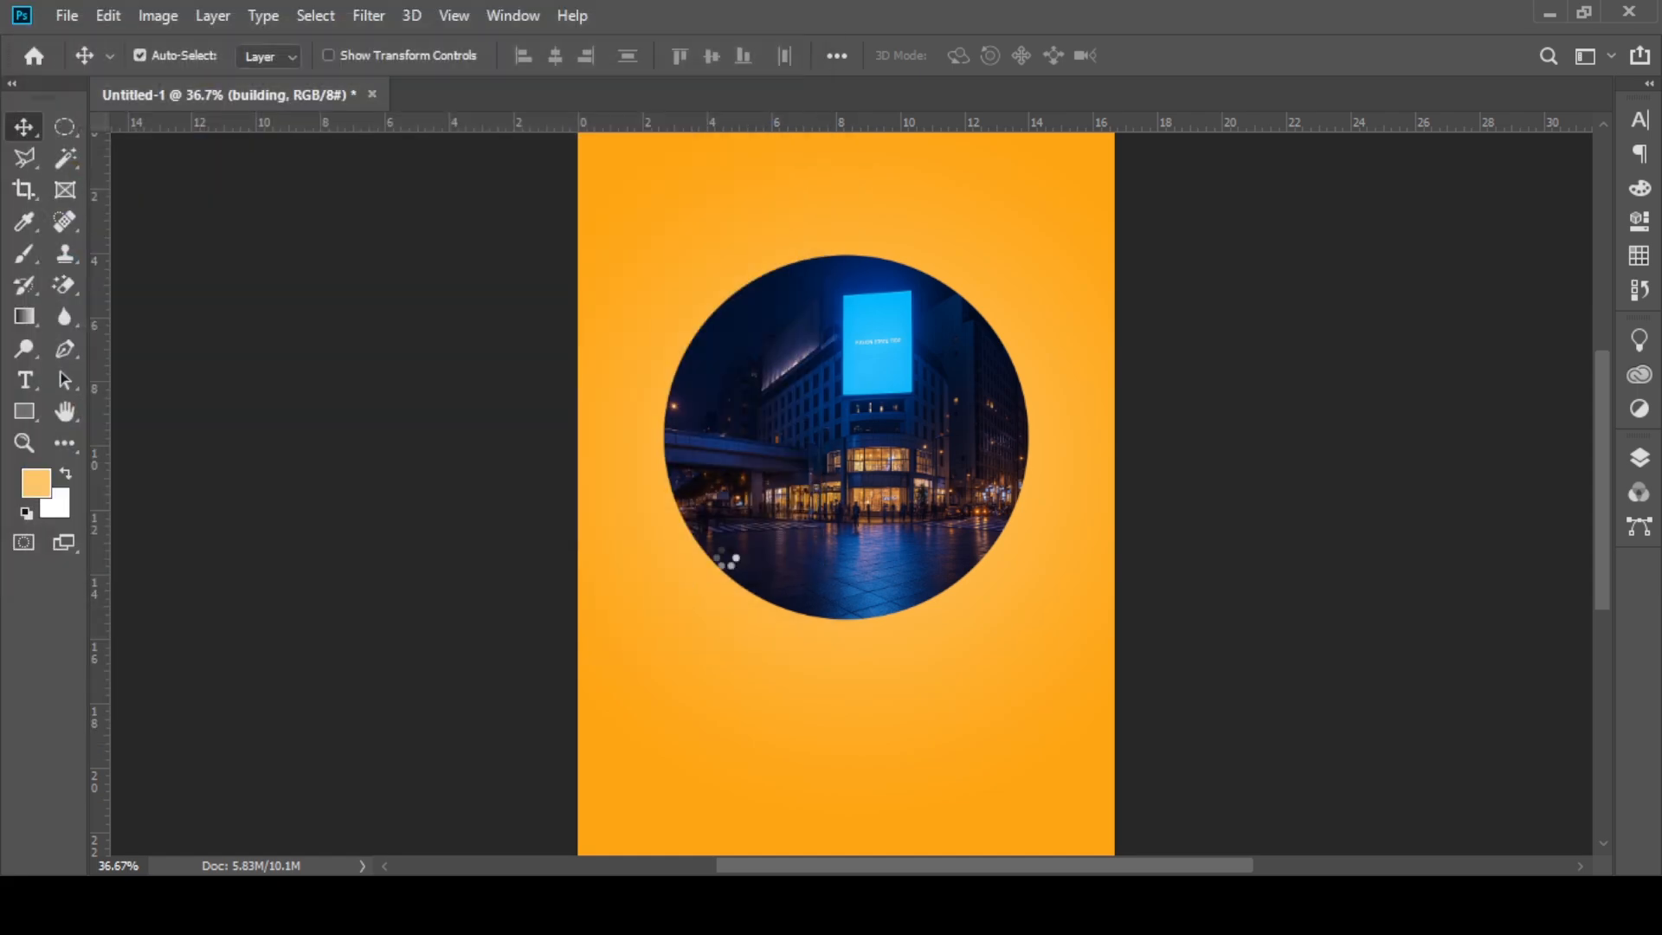
Step: Scale the girl image to about 79% and position her over the circle, slightly left of its centre
{"action": "left_click_drag", "start_coordinate": [815, 439], "coordinate": [765, 369]}
{"action": "scroll", "coordinate": [761, 377], "scroll_direction": "down", "scroll_amount": 2}
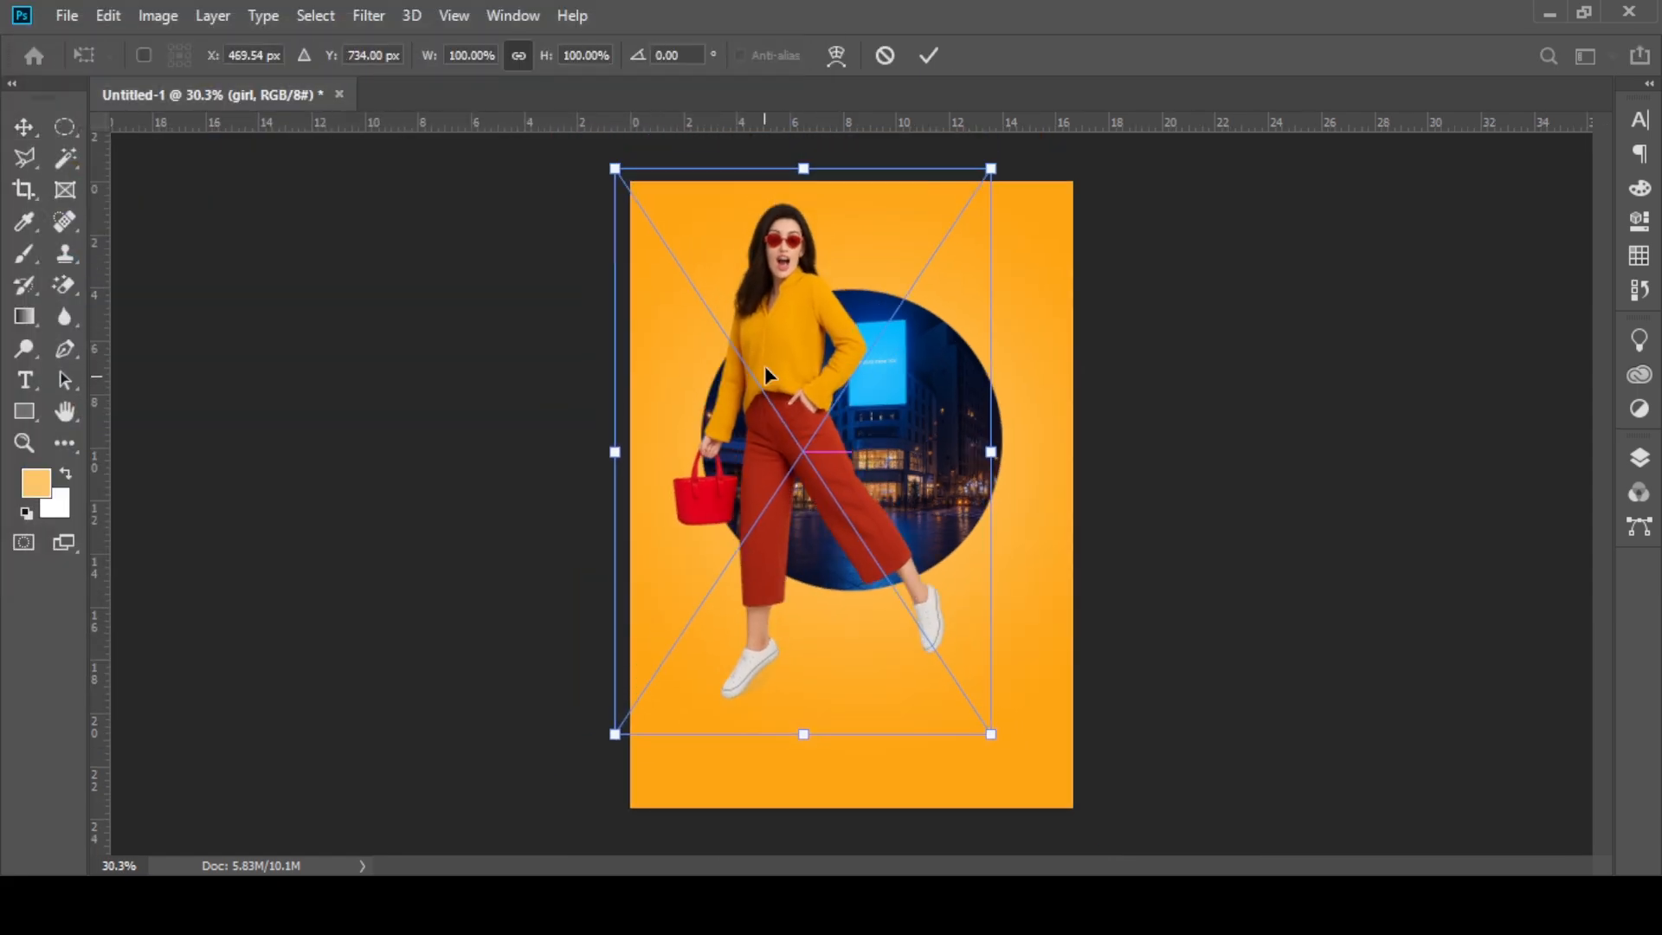
{"action": "left_click_drag", "start_coordinate": [813, 160], "coordinate": [813, 288]}
{"action": "left_click_drag", "start_coordinate": [822, 346], "coordinate": [831, 332]}
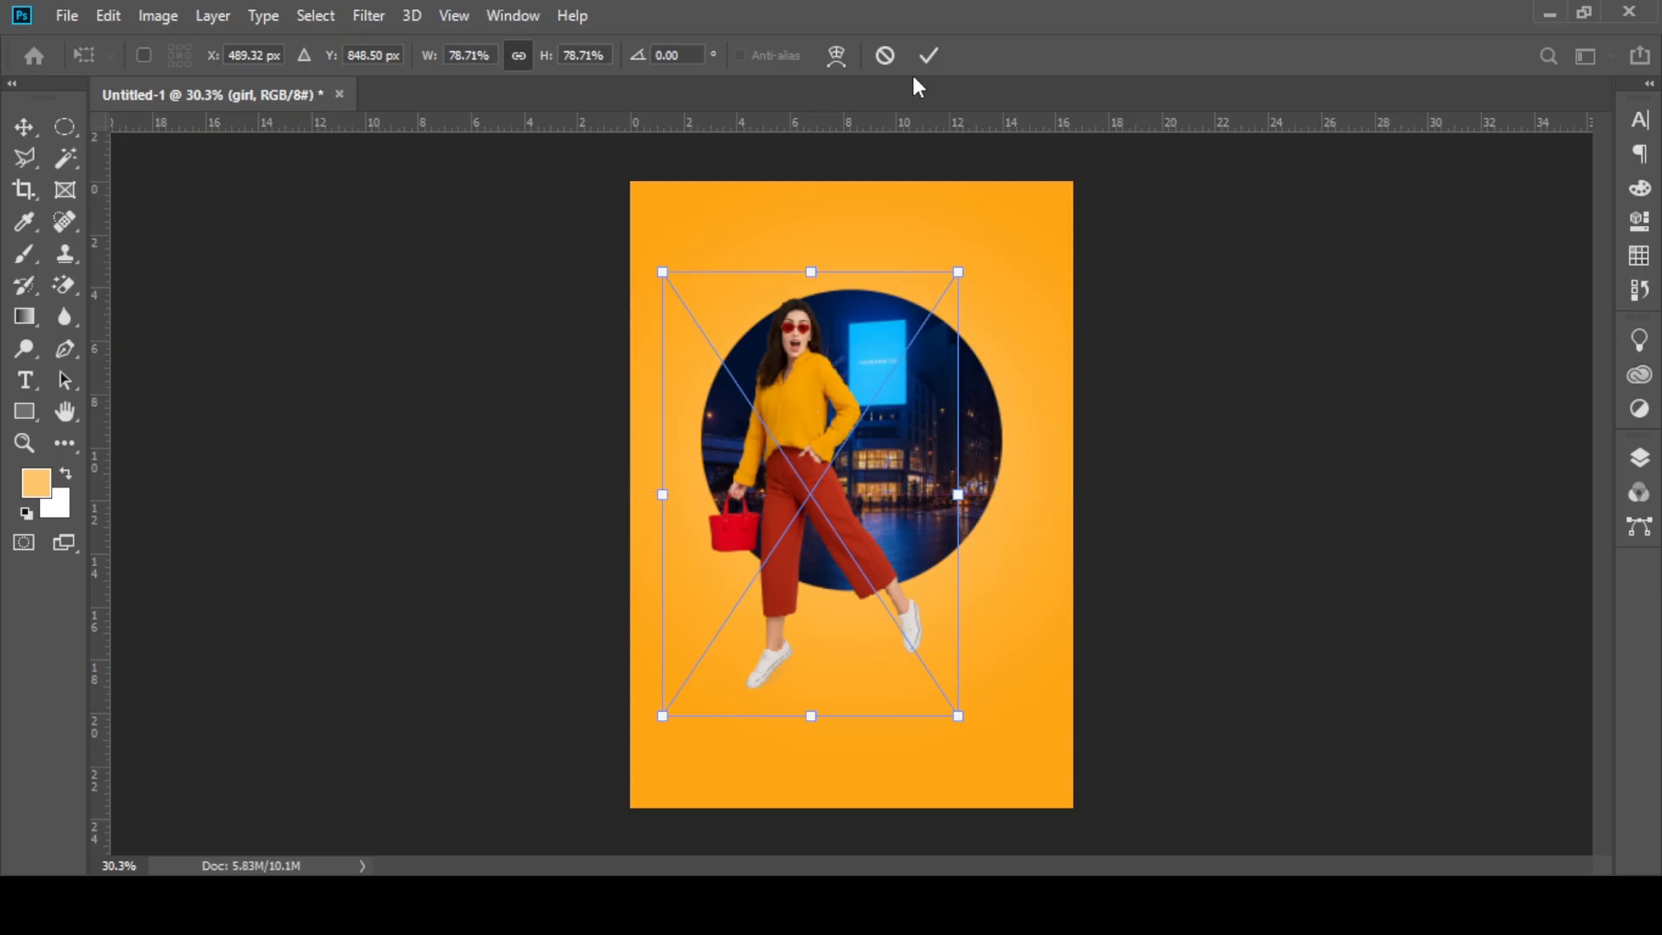
{"action": "mouse_move", "coordinate": [807, 416]}
{"action": "left_mouse_down"}
{"action": "mouse_move", "coordinate": [836, 433]}
{"action": "mouse_move", "coordinate": [822, 431]}
{"action": "left_mouse_up"}
{"action": "left_click", "coordinate": [928, 55]}
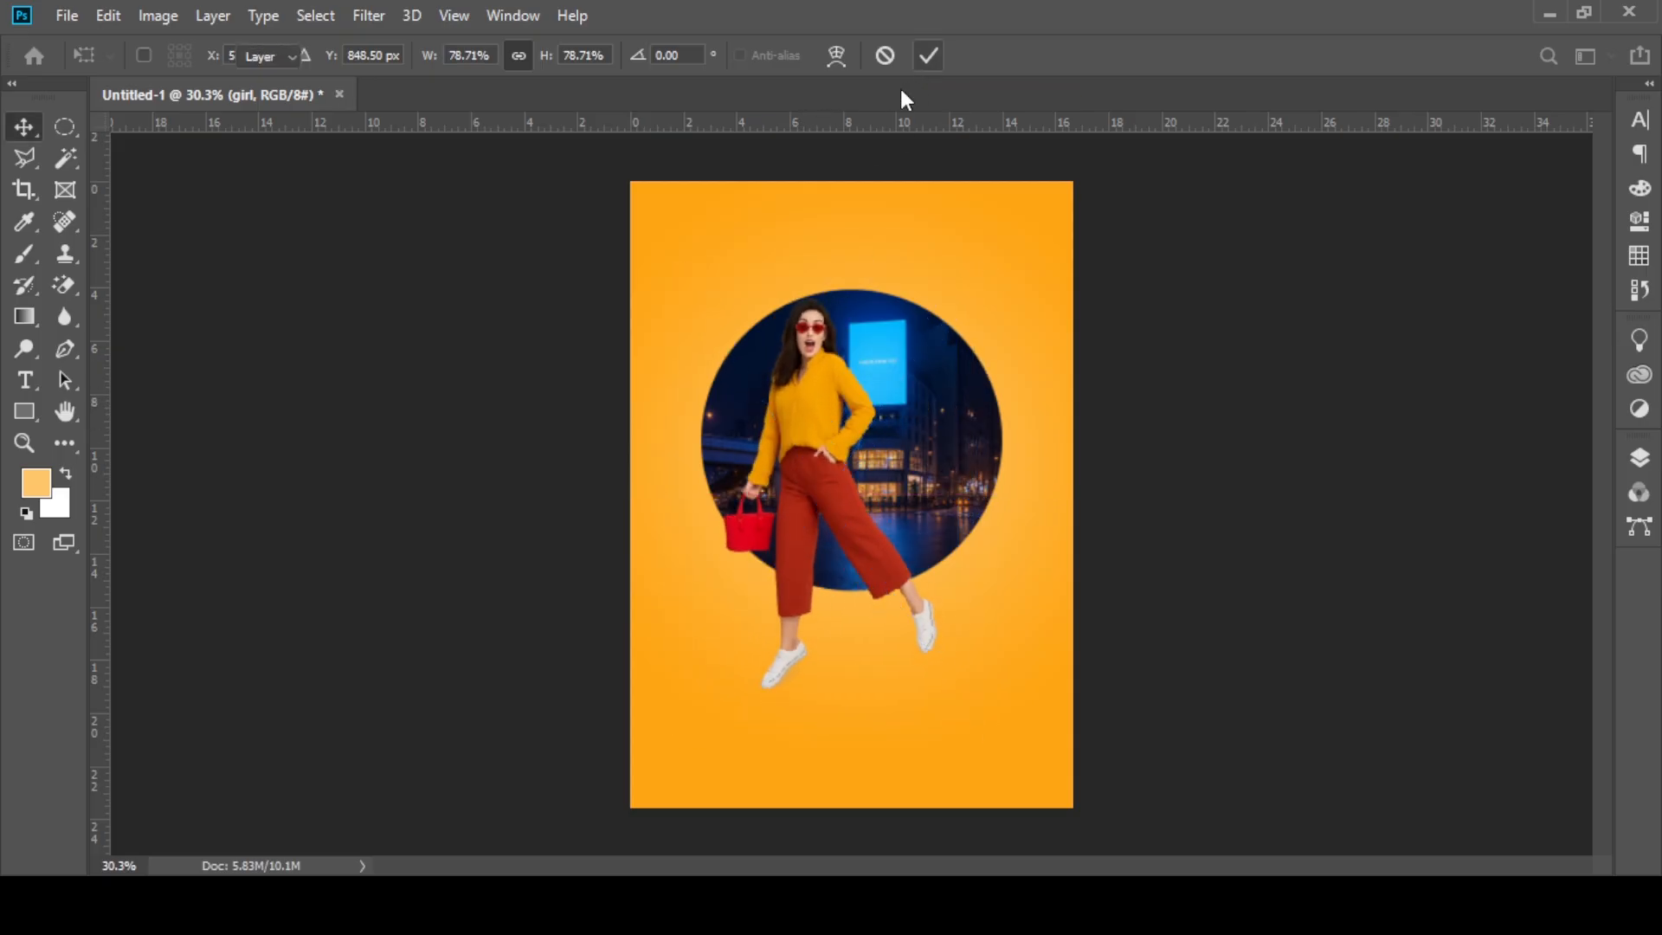
Step: Shift the girl slightly left and enlarge her to about 87% so her head rises above the circle
{"action": "scroll", "coordinate": [777, 329], "scroll_direction": "up", "scroll_amount": 3}
{"action": "left_click_drag", "start_coordinate": [813, 374], "coordinate": [801, 381]}
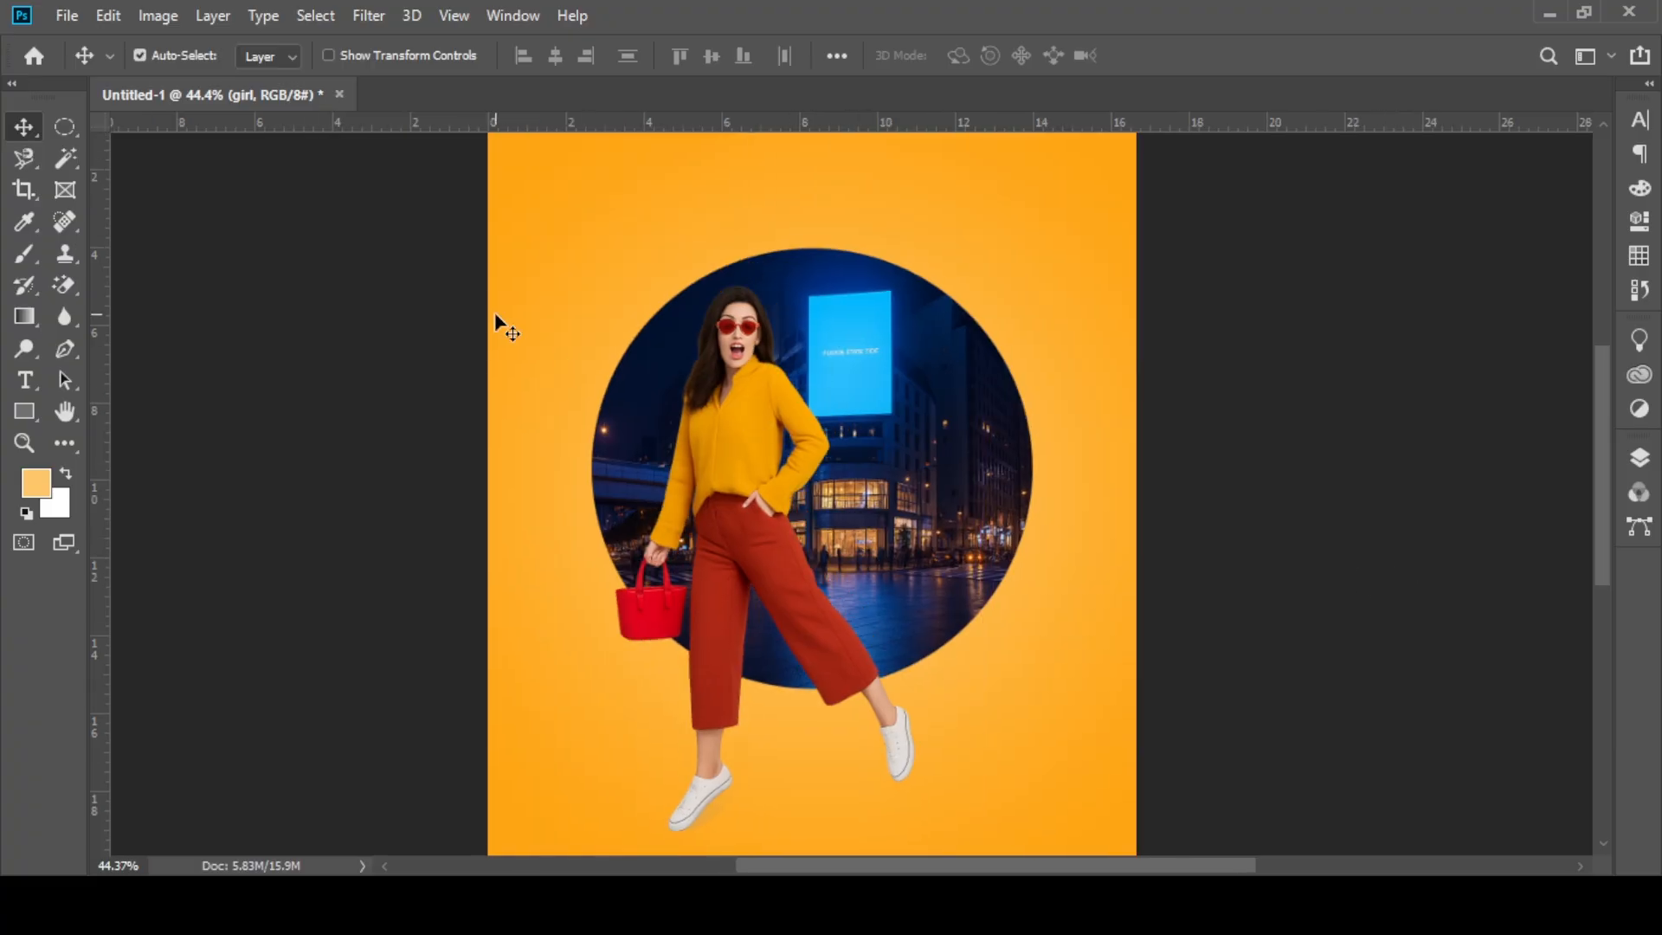
{"action": "key", "text": "ctrl+t"}
{"action": "left_click_drag", "start_coordinate": [757, 248], "coordinate": [757, 154]}
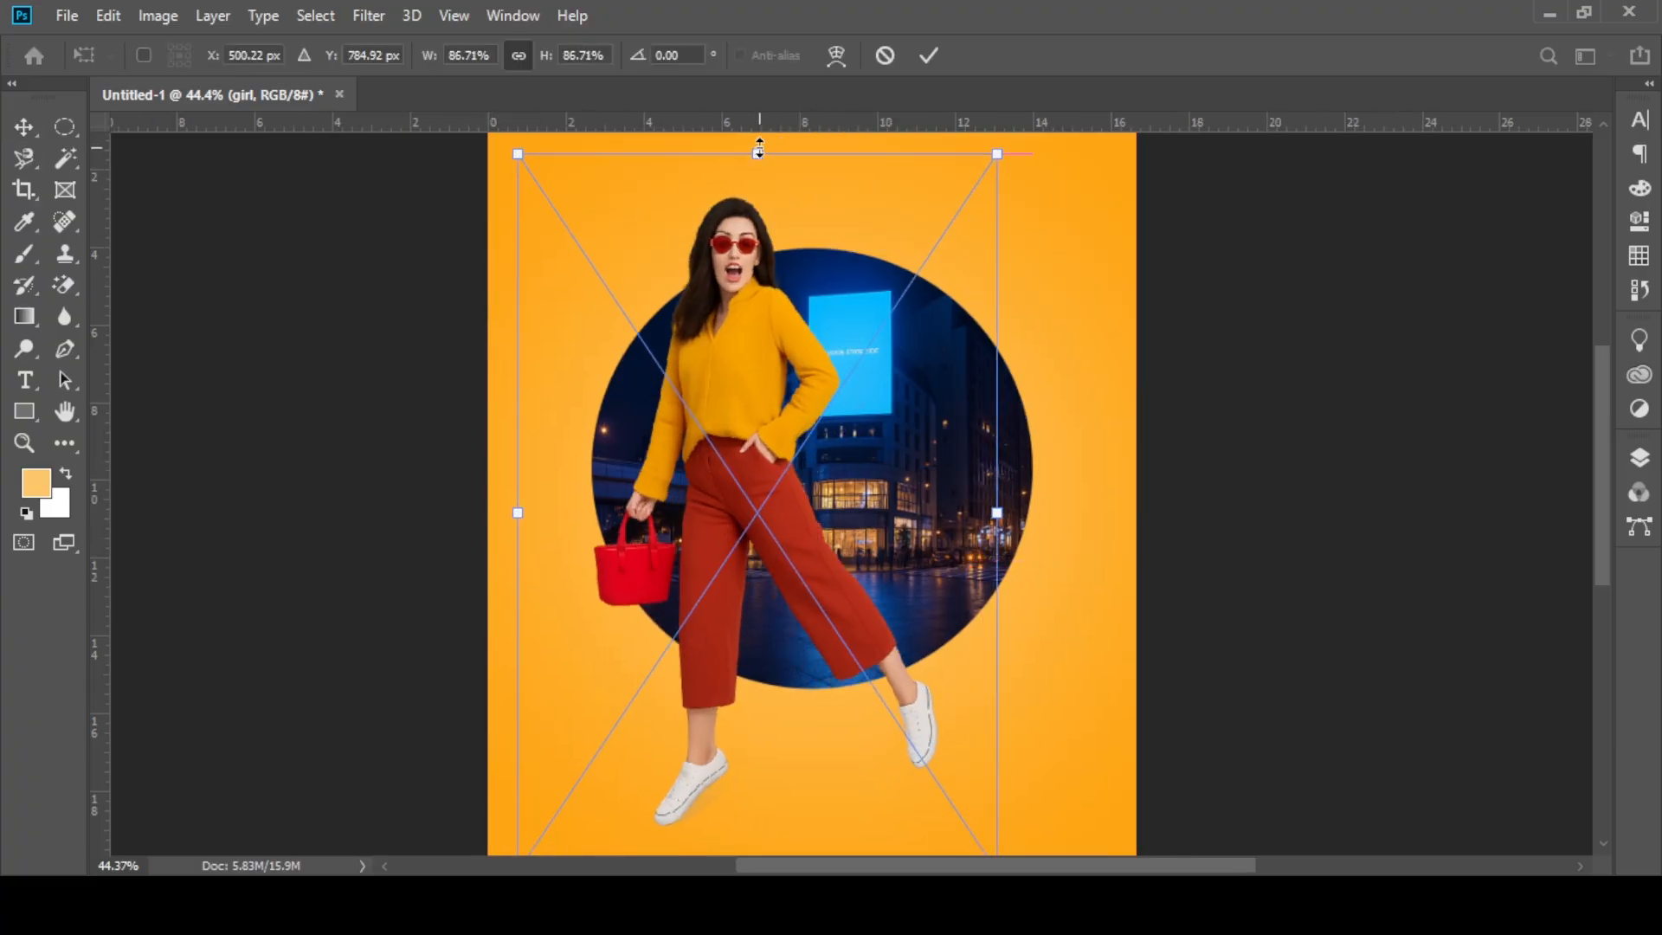
{"action": "left_click", "coordinate": [928, 56]}
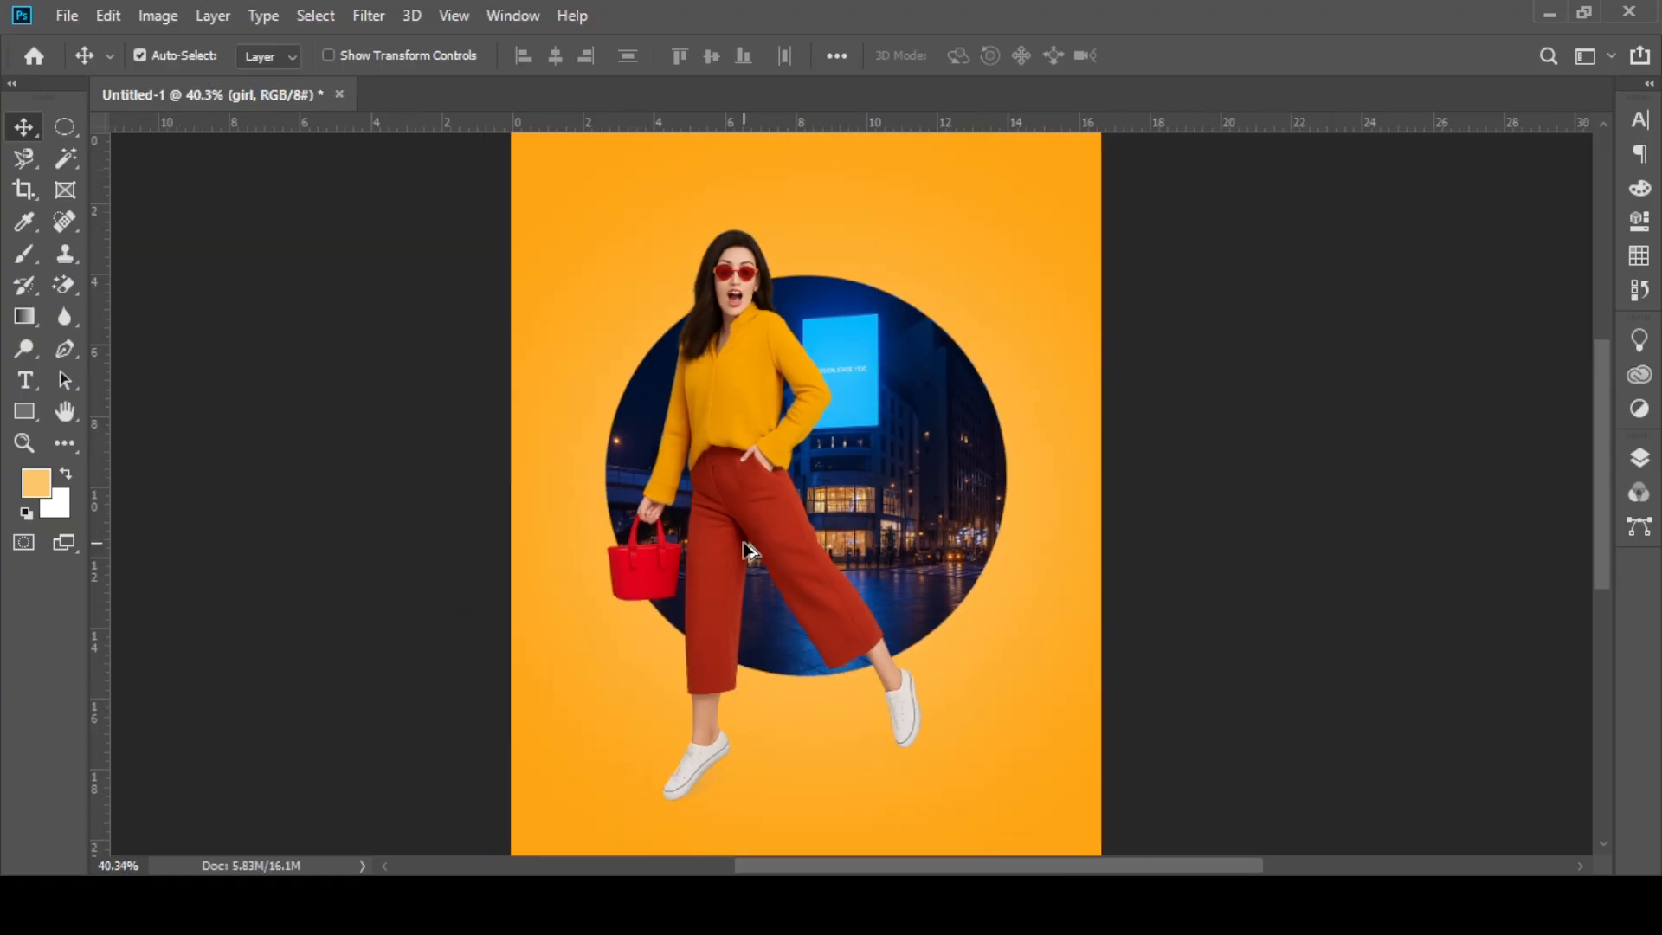
Step: Rasterize the girl layer and clip it to the circle above the building layer
{"action": "left_click", "coordinate": [1639, 458]}
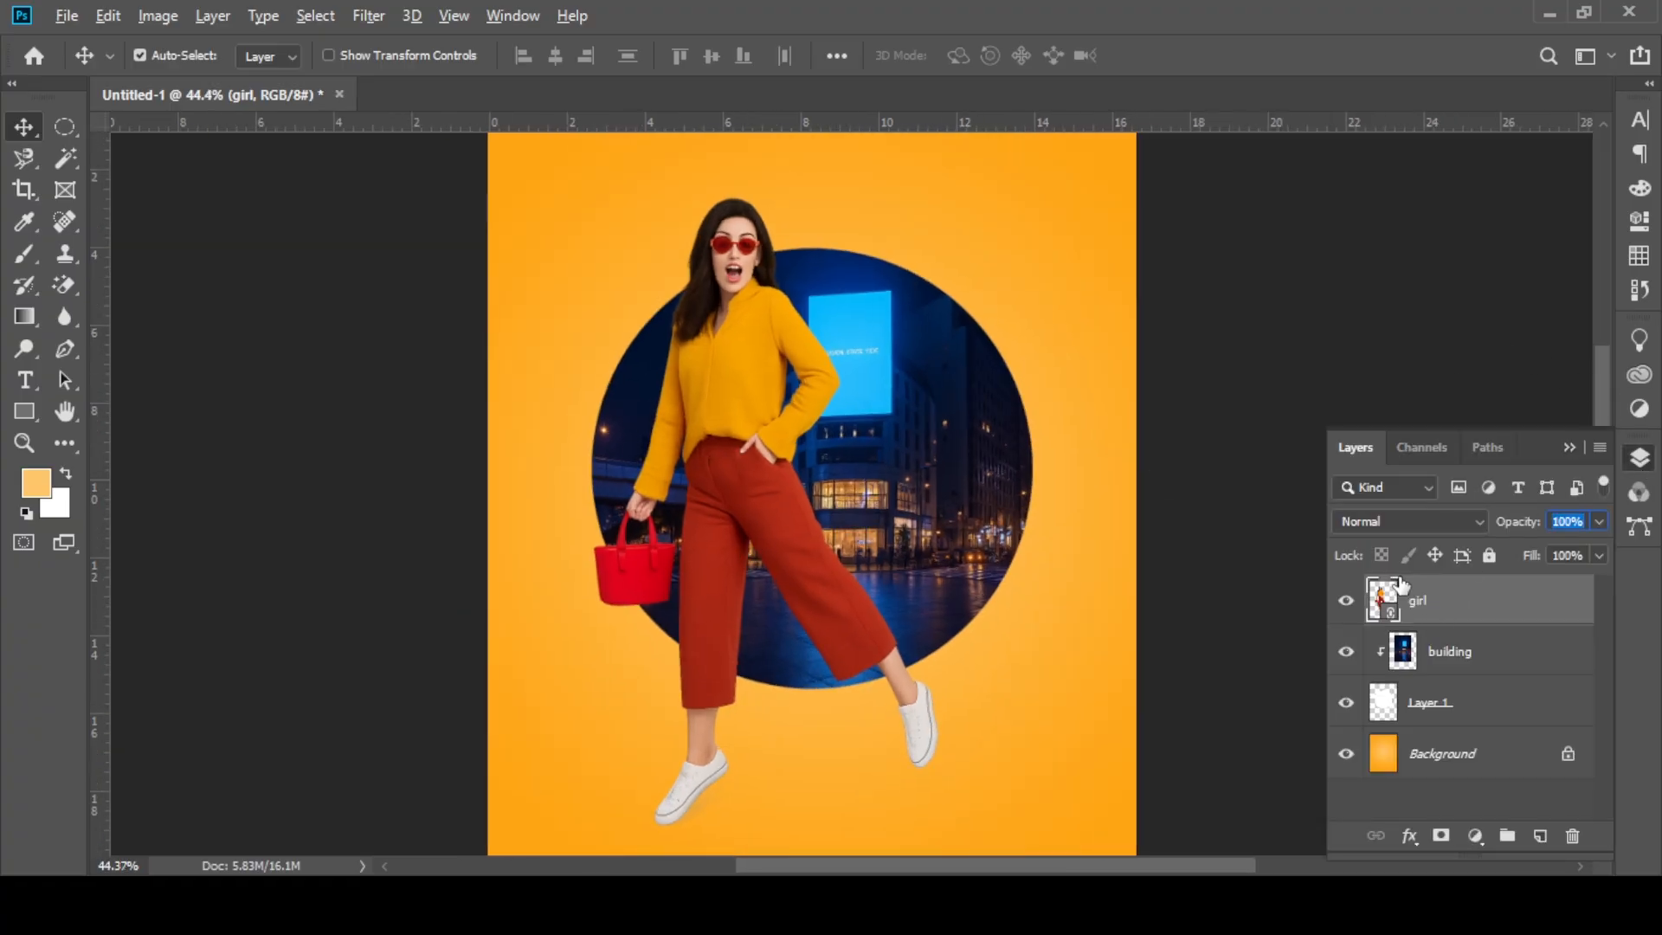
{"action": "right_click", "coordinate": [1403, 585]}
{"action": "left_click", "coordinate": [1257, 477]}
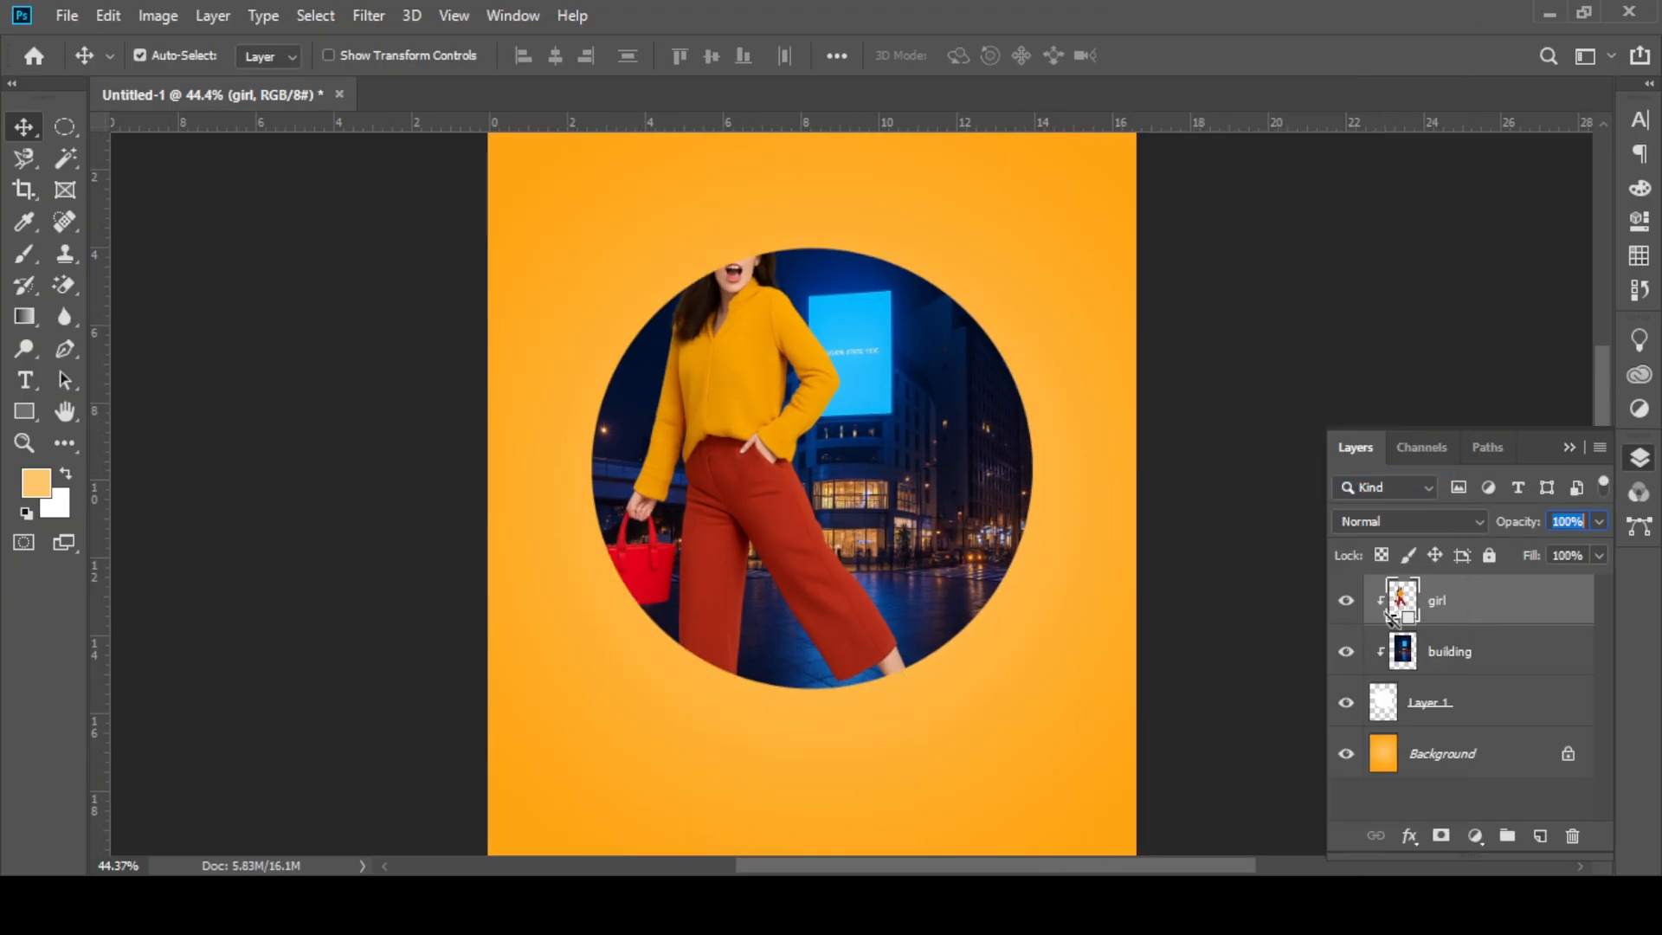
Step: Duplicate the girl layer as an unclipped copy on top and lower the copy's opacity to 55%
{"action": "key", "text": "ctrl+j"}
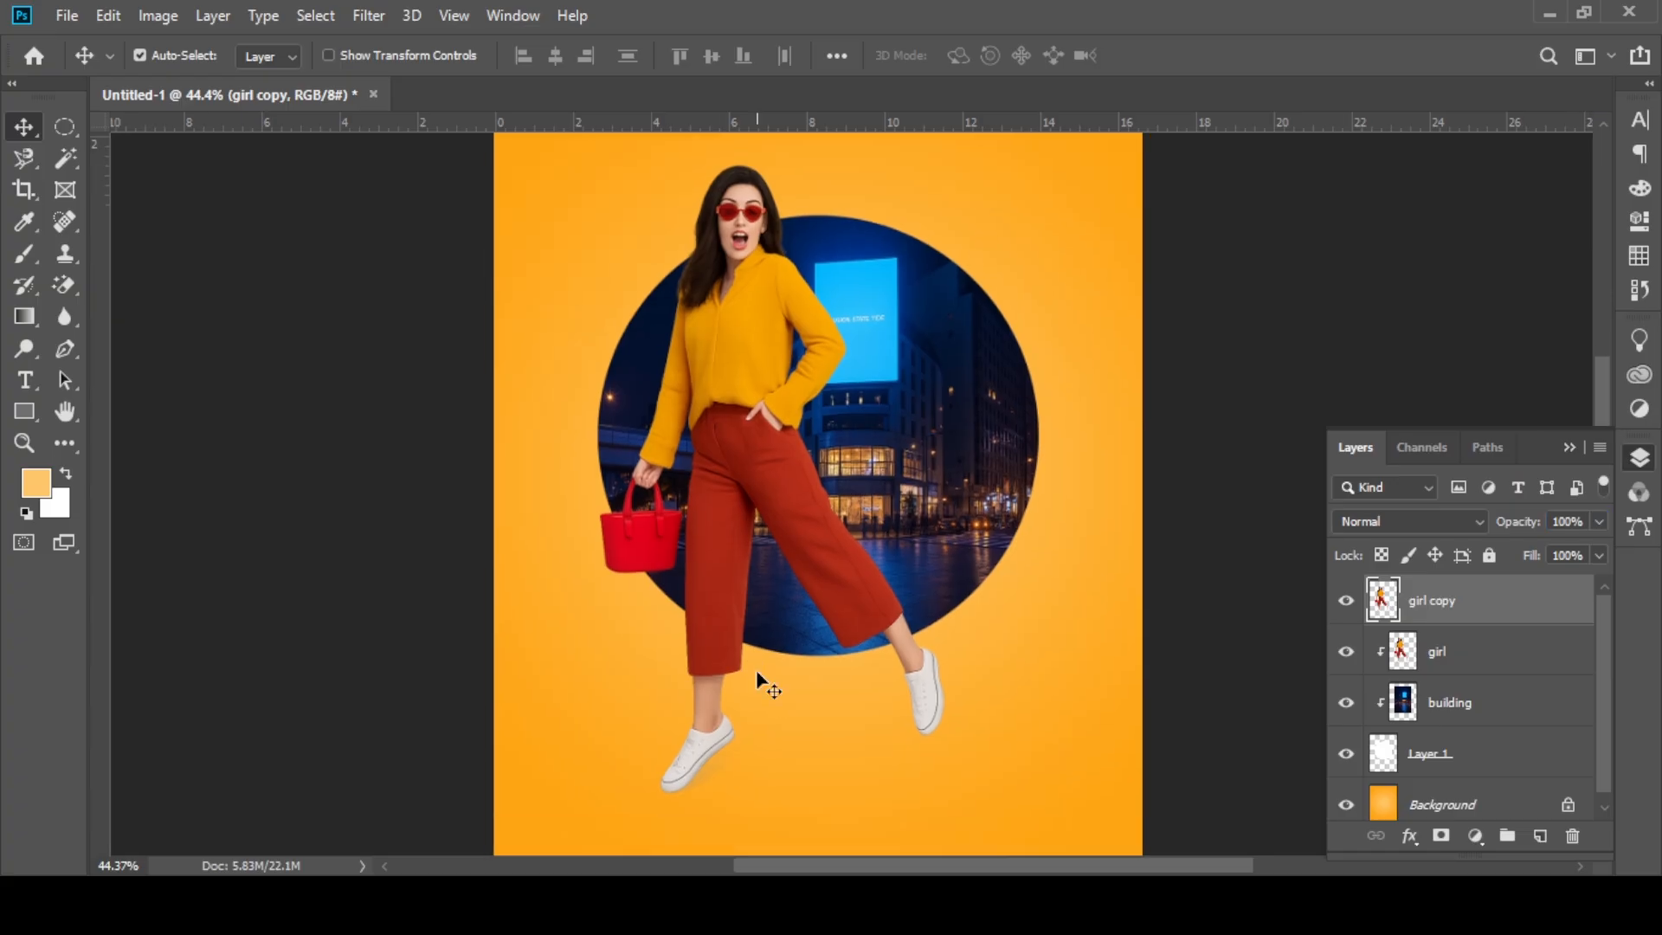
{"action": "scroll", "coordinate": [751, 671], "scroll_direction": "up", "scroll_amount": 5}
{"action": "left_click", "coordinate": [65, 349]}
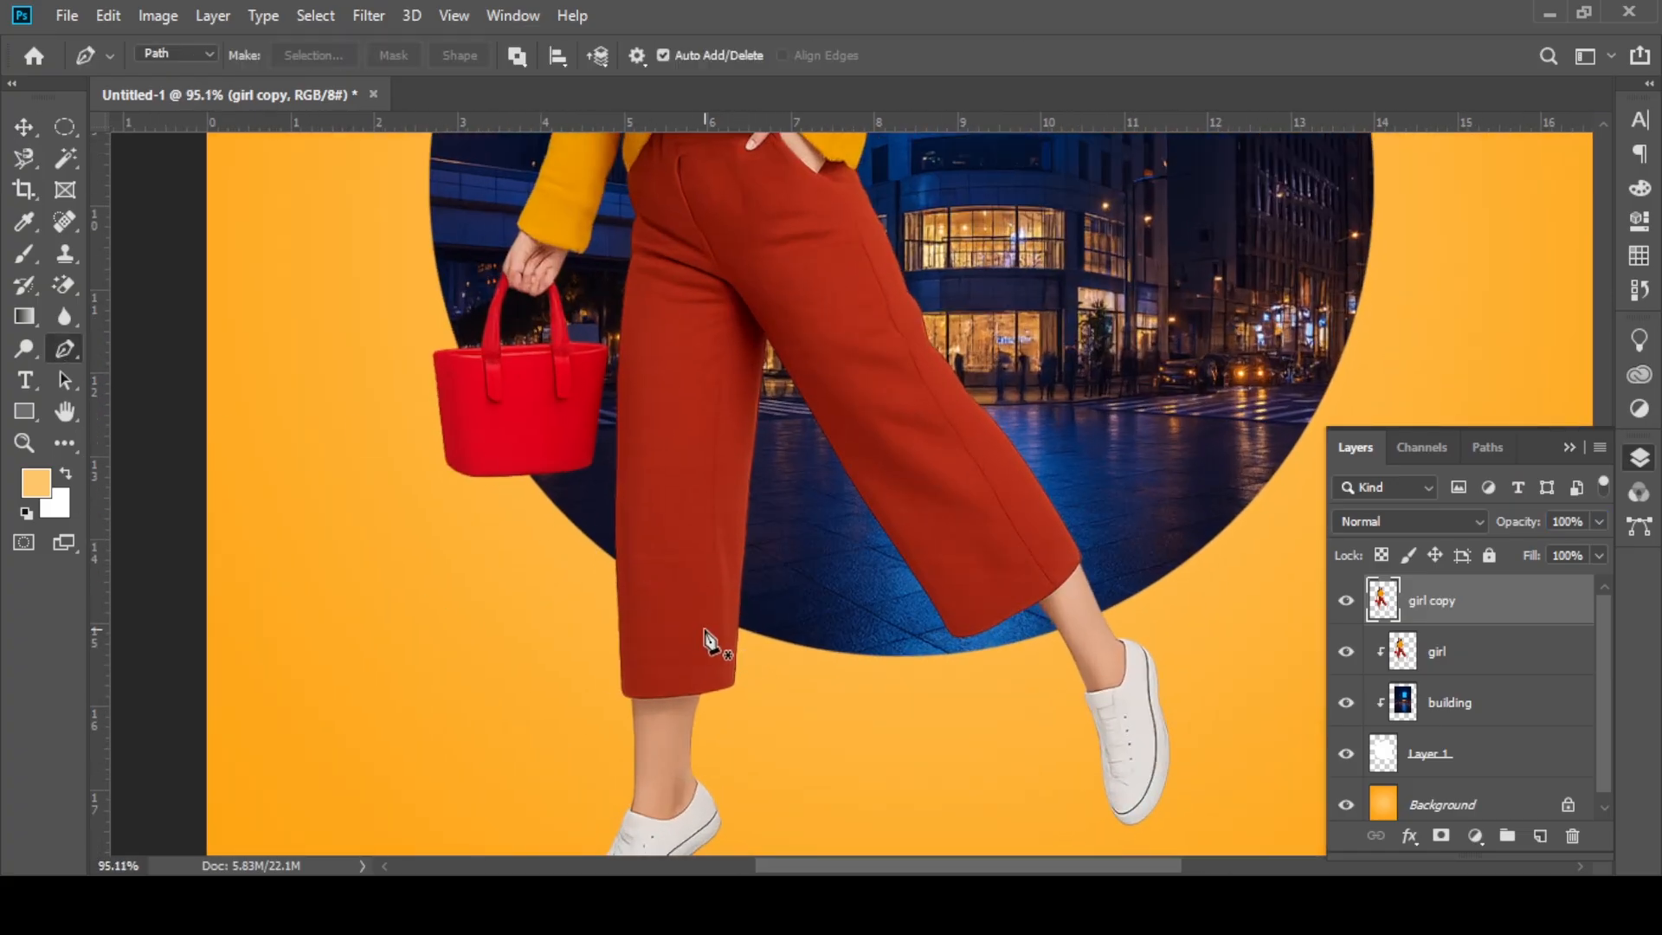
{"action": "left_click_drag", "start_coordinate": [1514, 521], "coordinate": [1476, 521]}
Step: Start a Pen path along the circle's edge across the standing leg's trousers, and continue it around the rear hem corner to the calf
{"action": "scroll", "coordinate": [712, 633], "scroll_direction": "up", "scroll_amount": 3}
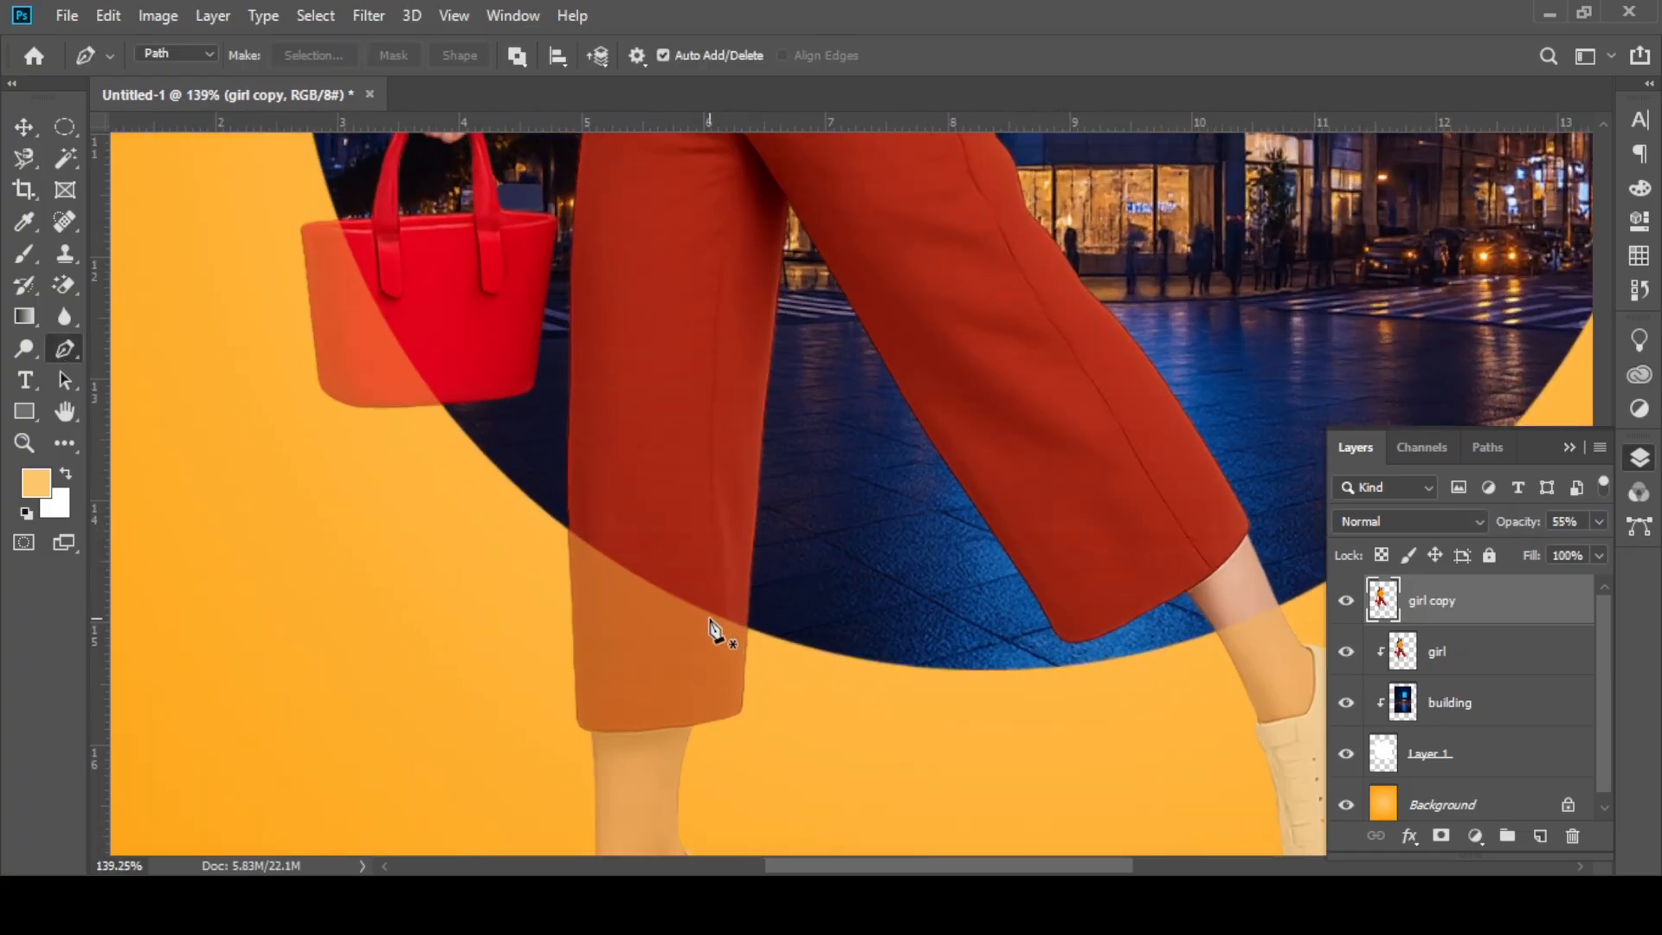
{"action": "scroll", "coordinate": [712, 634], "scroll_direction": "up", "scroll_amount": 2}
{"action": "left_click", "coordinate": [559, 524]}
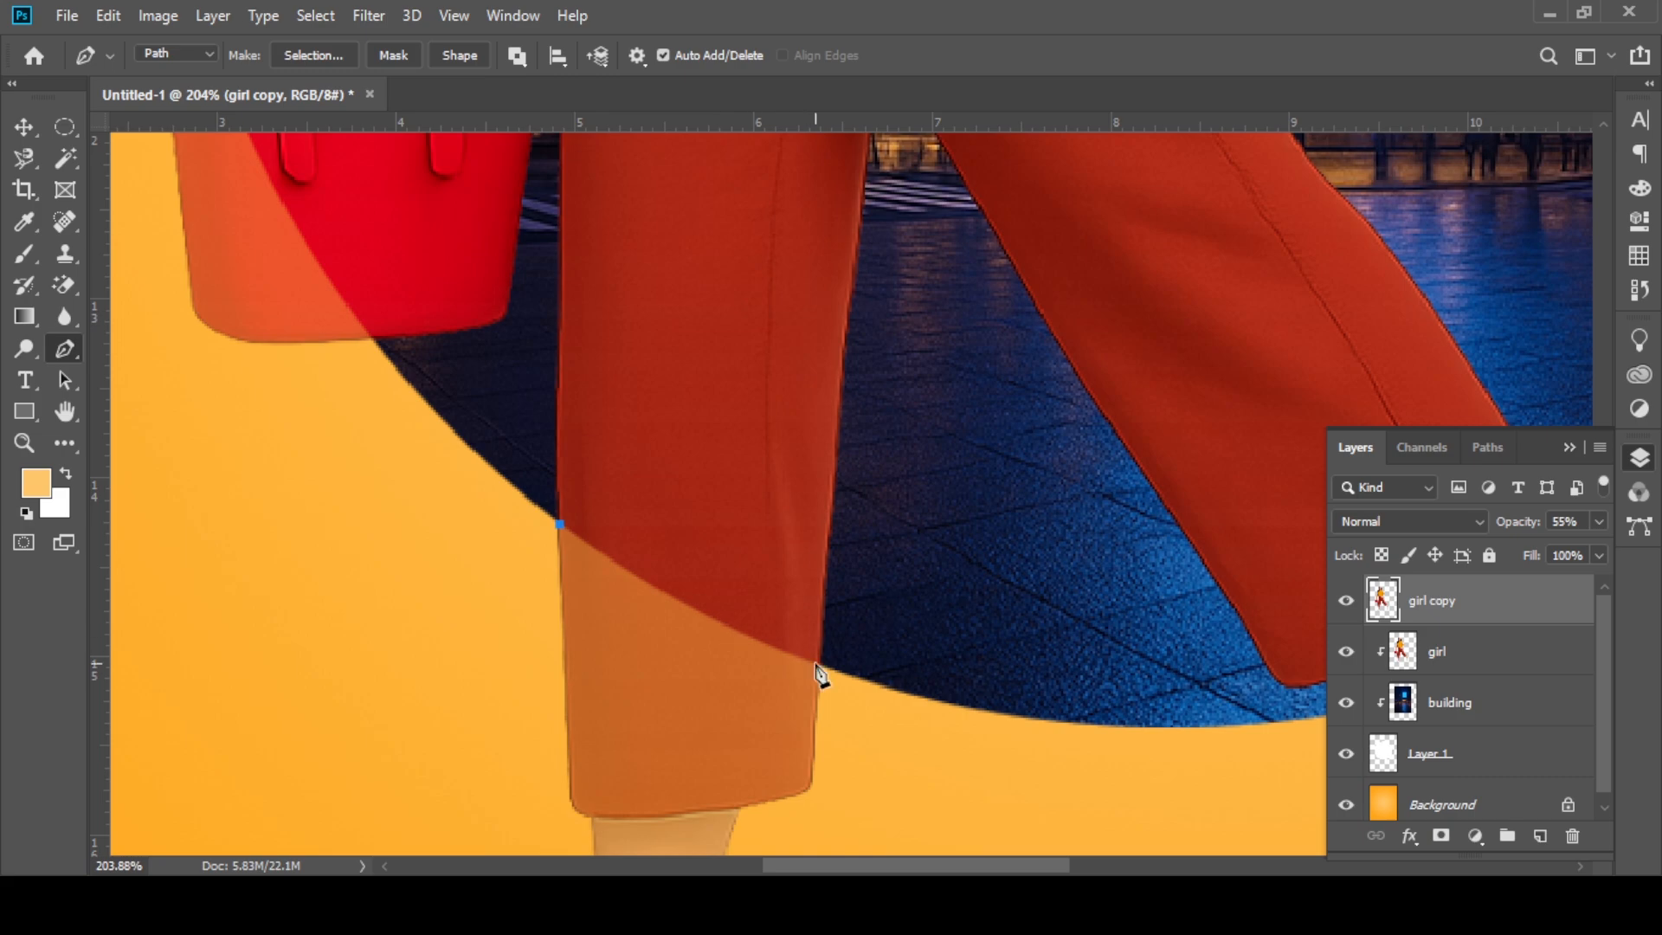
{"action": "left_click_drag", "start_coordinate": [819, 665], "coordinate": [891, 673]}
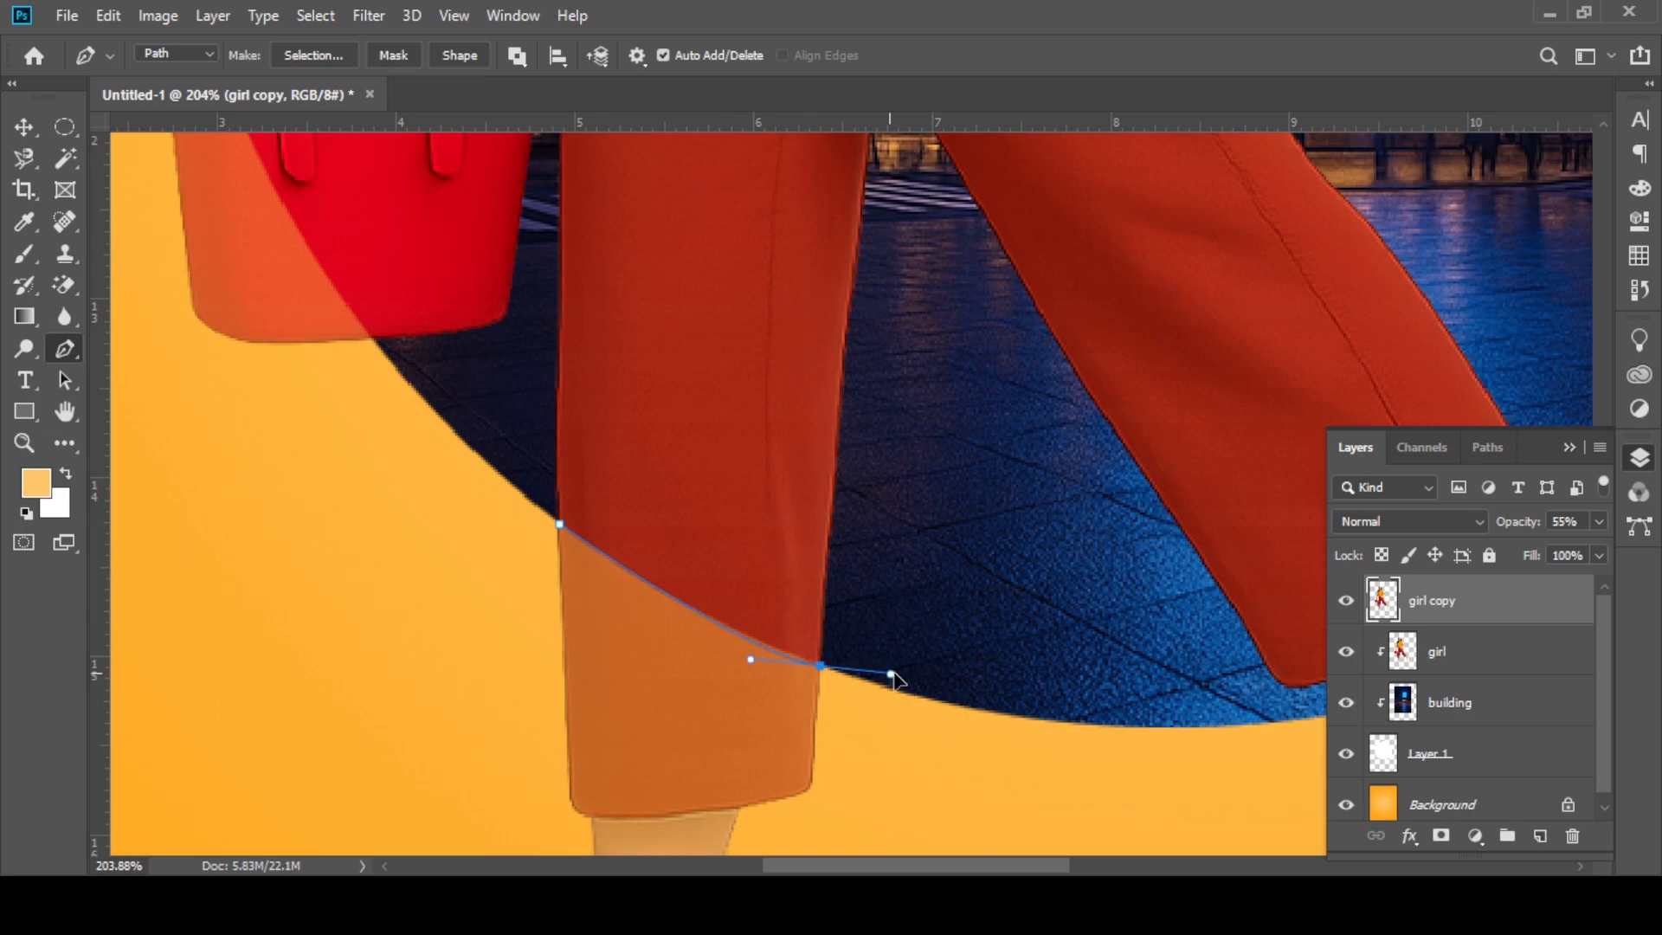
{"action": "left_click", "coordinate": [820, 666], "text": "alt"}
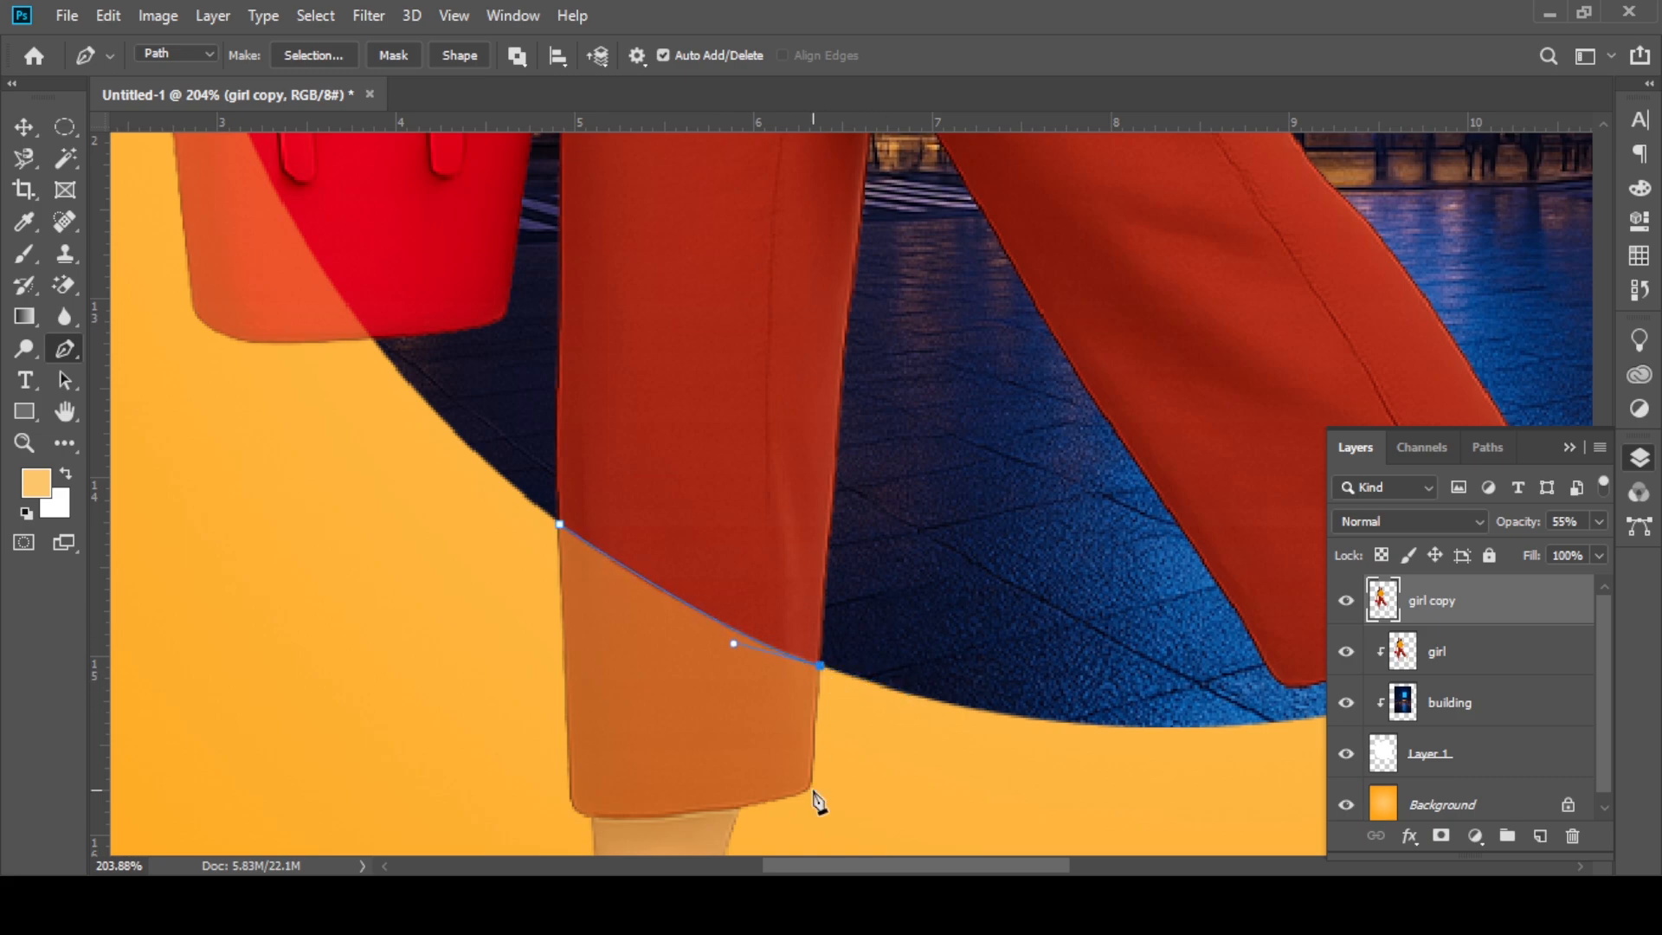
{"action": "left_click", "coordinate": [739, 807]}
{"action": "scroll", "coordinate": [744, 779], "scroll_direction": "down", "scroll_amount": 3}
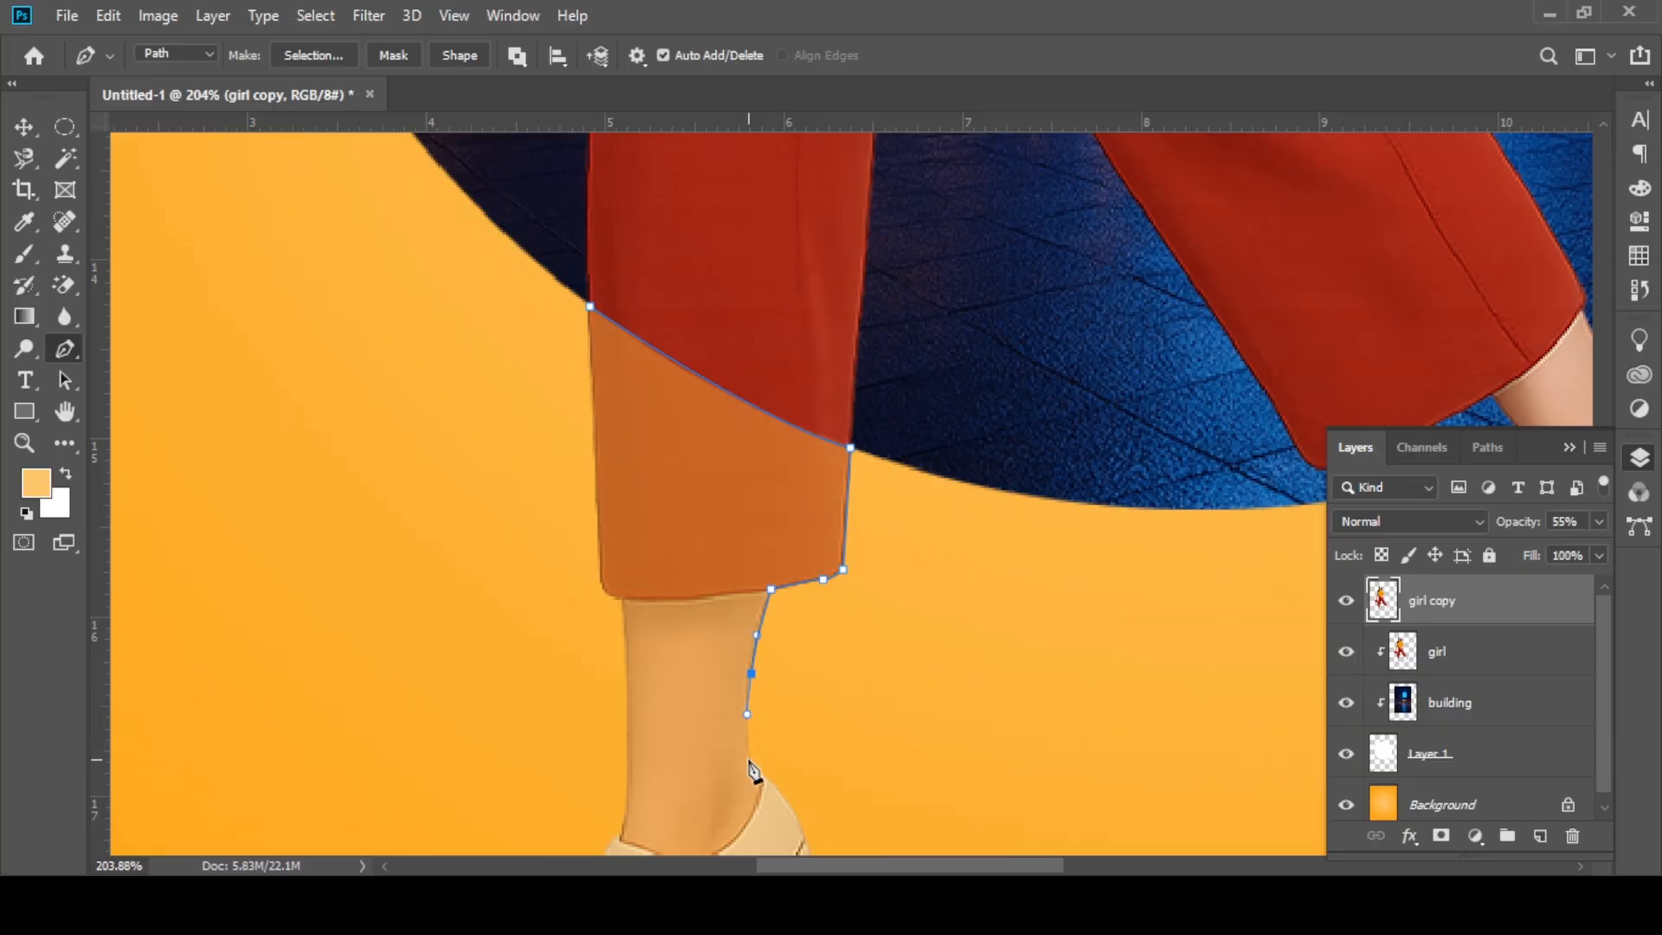
Step: Continue the path down the back of the standing ankle and around the shoe's heel to the sole
{"action": "scroll", "coordinate": [762, 786], "scroll_direction": "up", "scroll_amount": 5}
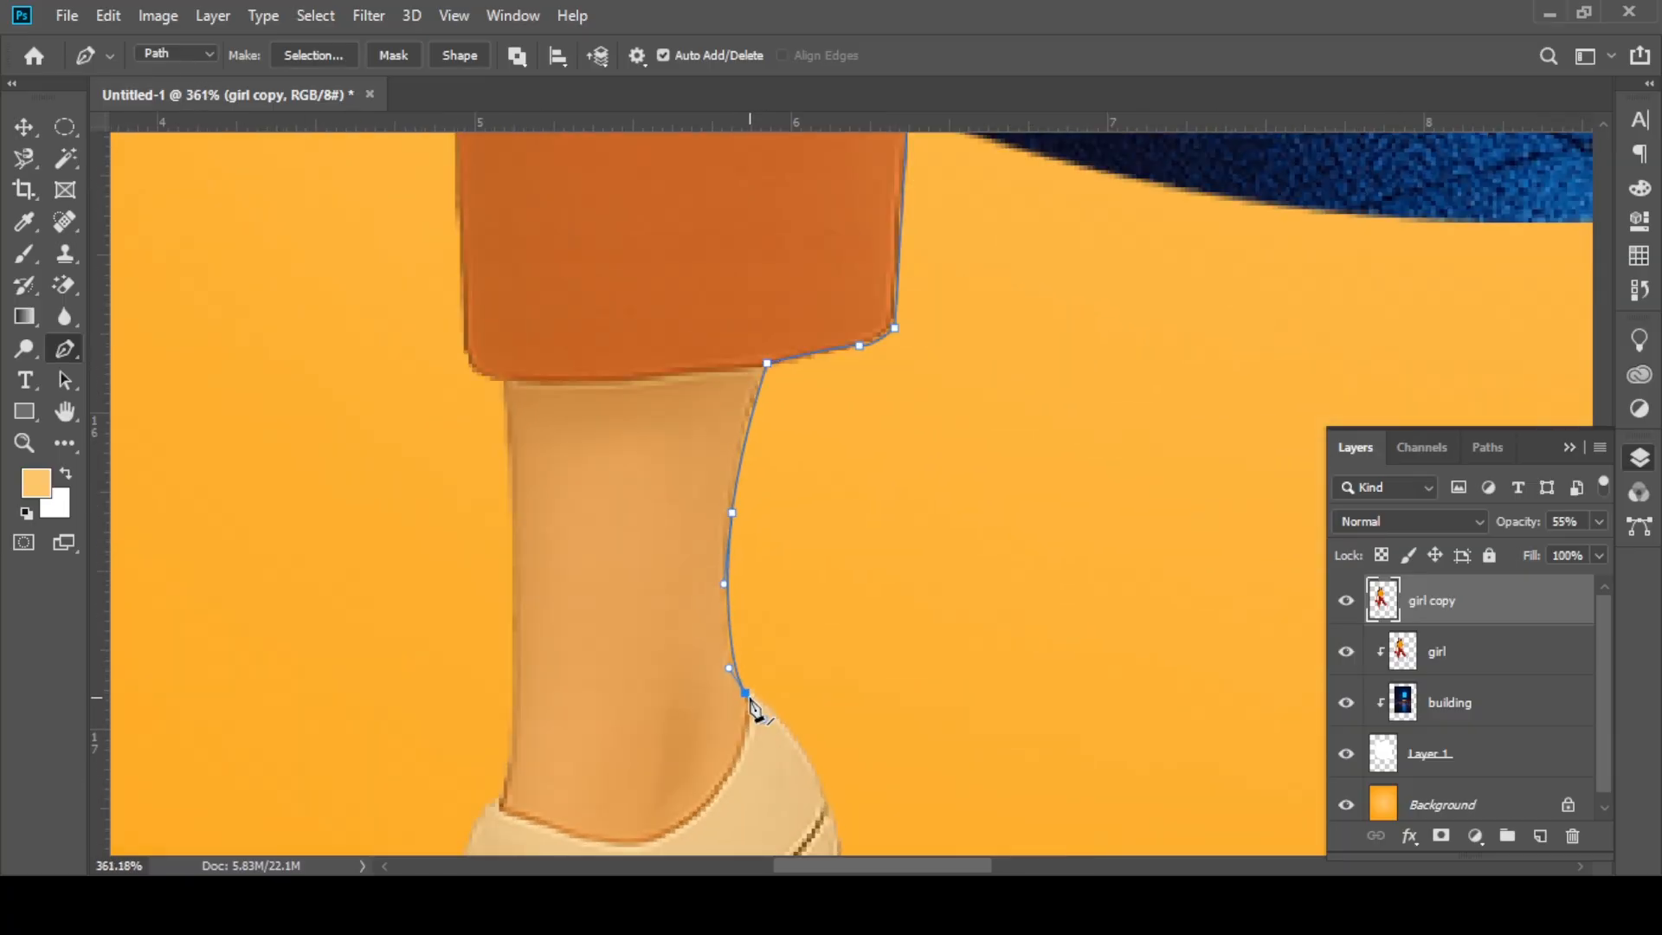
{"action": "scroll", "coordinate": [826, 817], "scroll_direction": "down", "scroll_amount": 2}
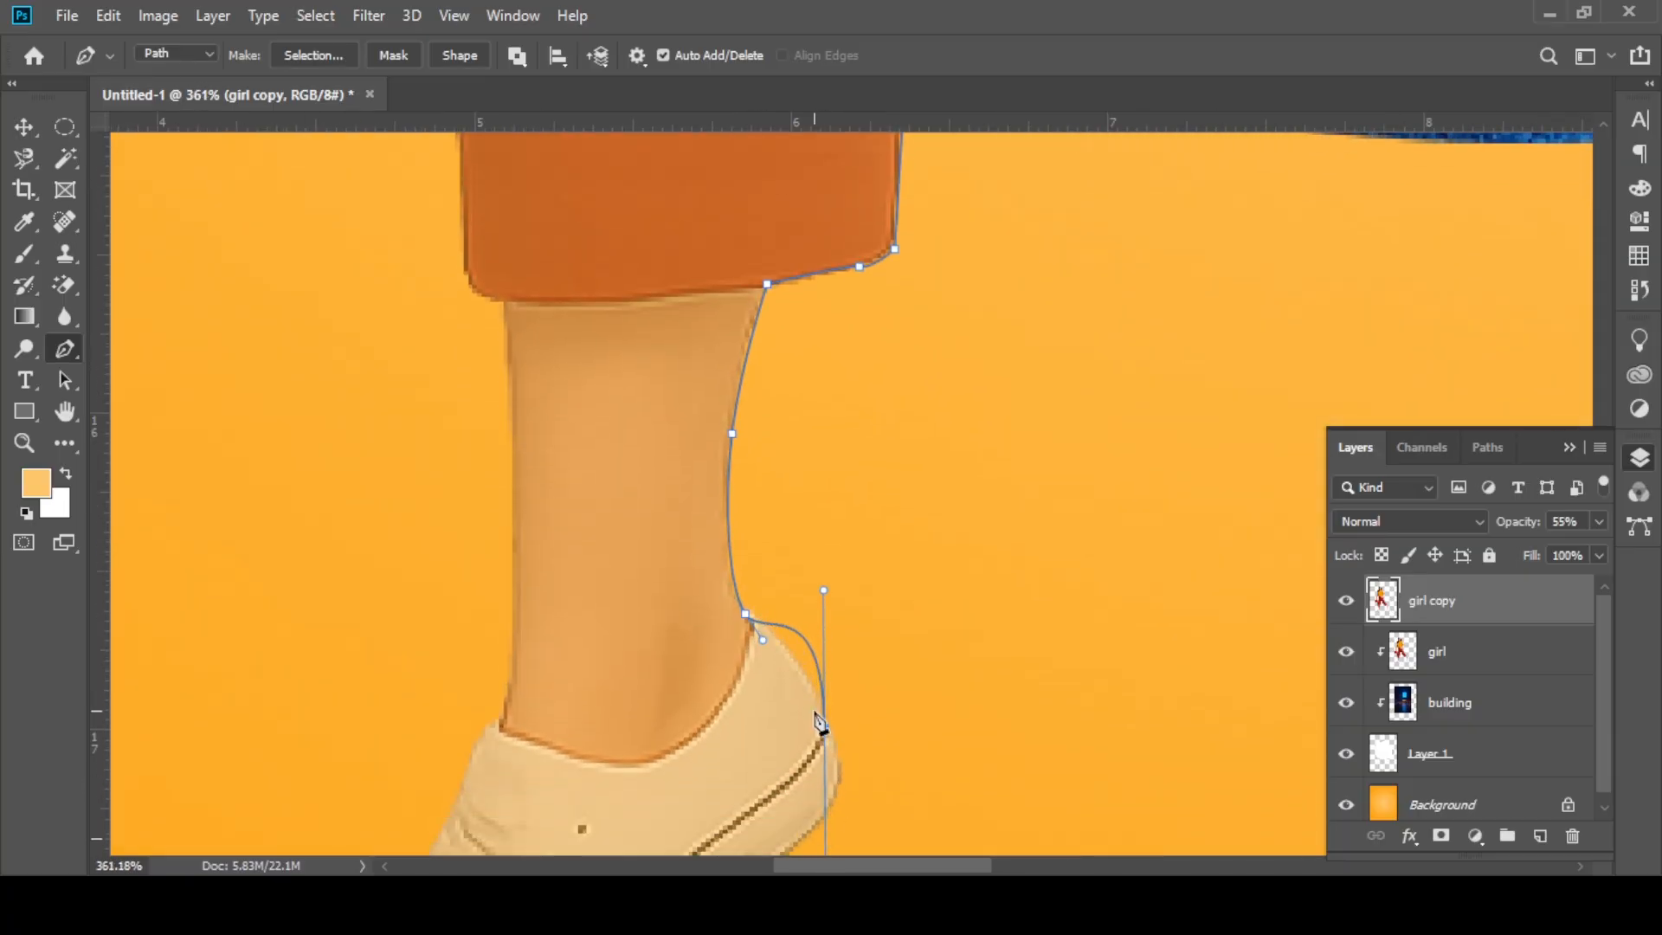
{"action": "left_click_drag", "start_coordinate": [824, 728], "coordinate": [822, 779]}
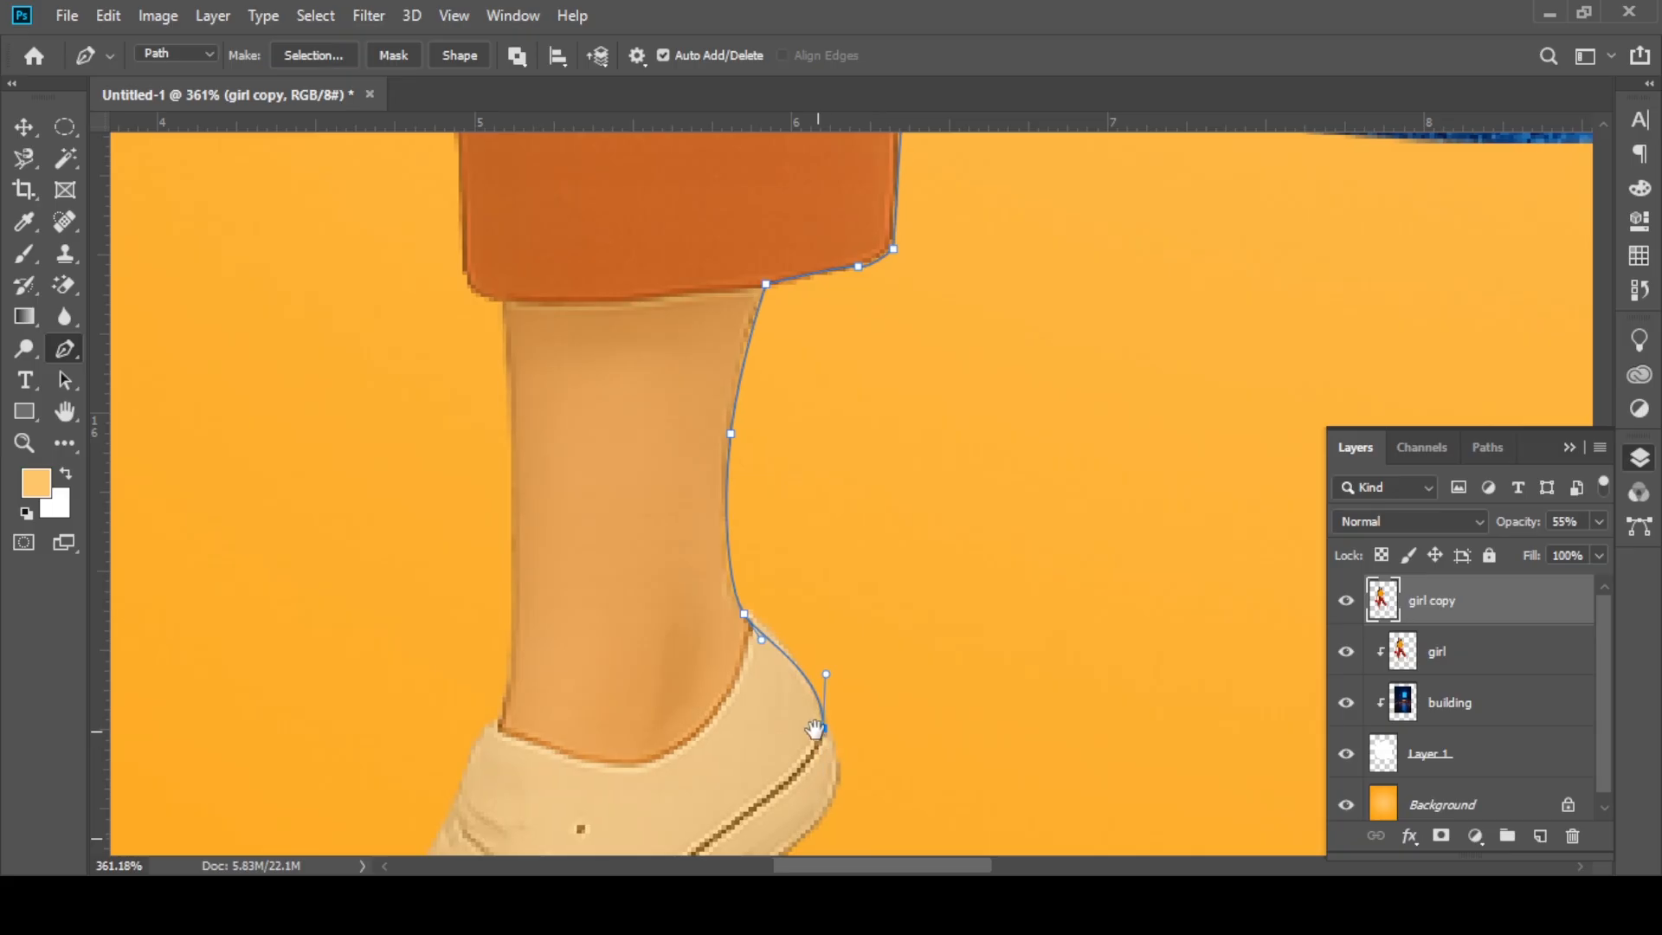
{"action": "scroll", "coordinate": [826, 753], "scroll_direction": "down", "scroll_amount": 3}
{"action": "left_click_drag", "start_coordinate": [824, 670], "coordinate": [804, 718]}
{"action": "scroll", "coordinate": [809, 714], "scroll_direction": "down", "scroll_amount": 2}
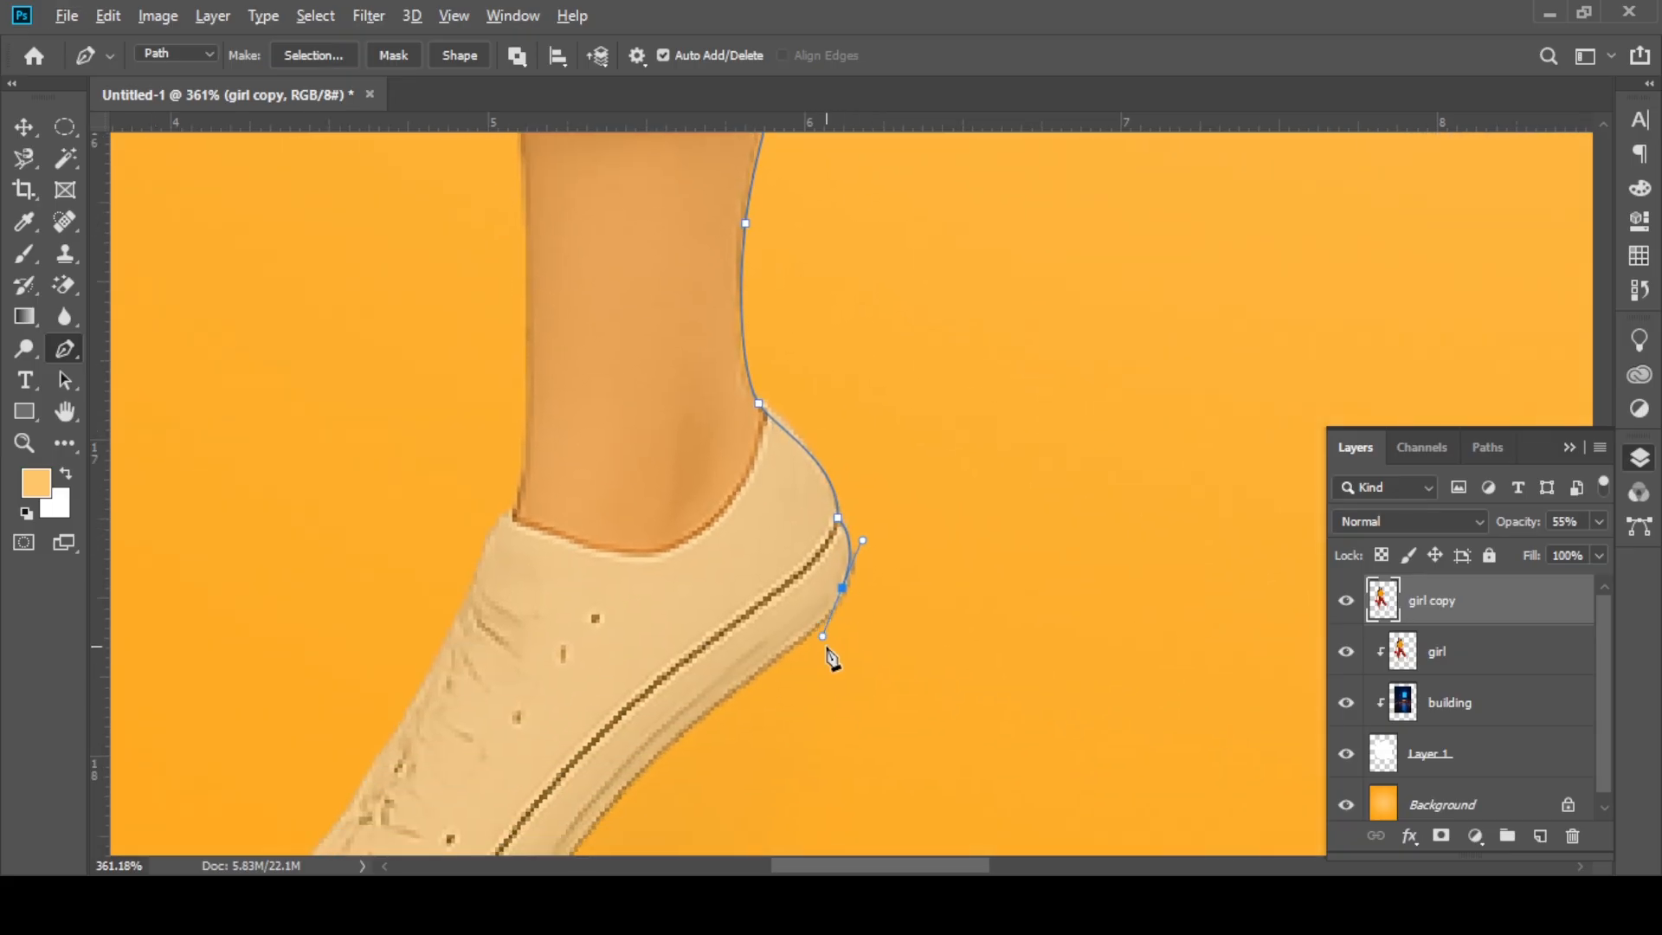
{"action": "left_click_drag", "start_coordinate": [814, 632], "coordinate": [812, 630]}
Step: Trace the path along the shoe's sole, around the toe and up the laced front to the ankle opening
{"action": "left_click_drag", "start_coordinate": [691, 721], "coordinate": [836, 482]}
{"action": "left_click_drag", "start_coordinate": [674, 672], "coordinate": [1029, 675]}
{"action": "left_click", "coordinate": [1009, 655]}
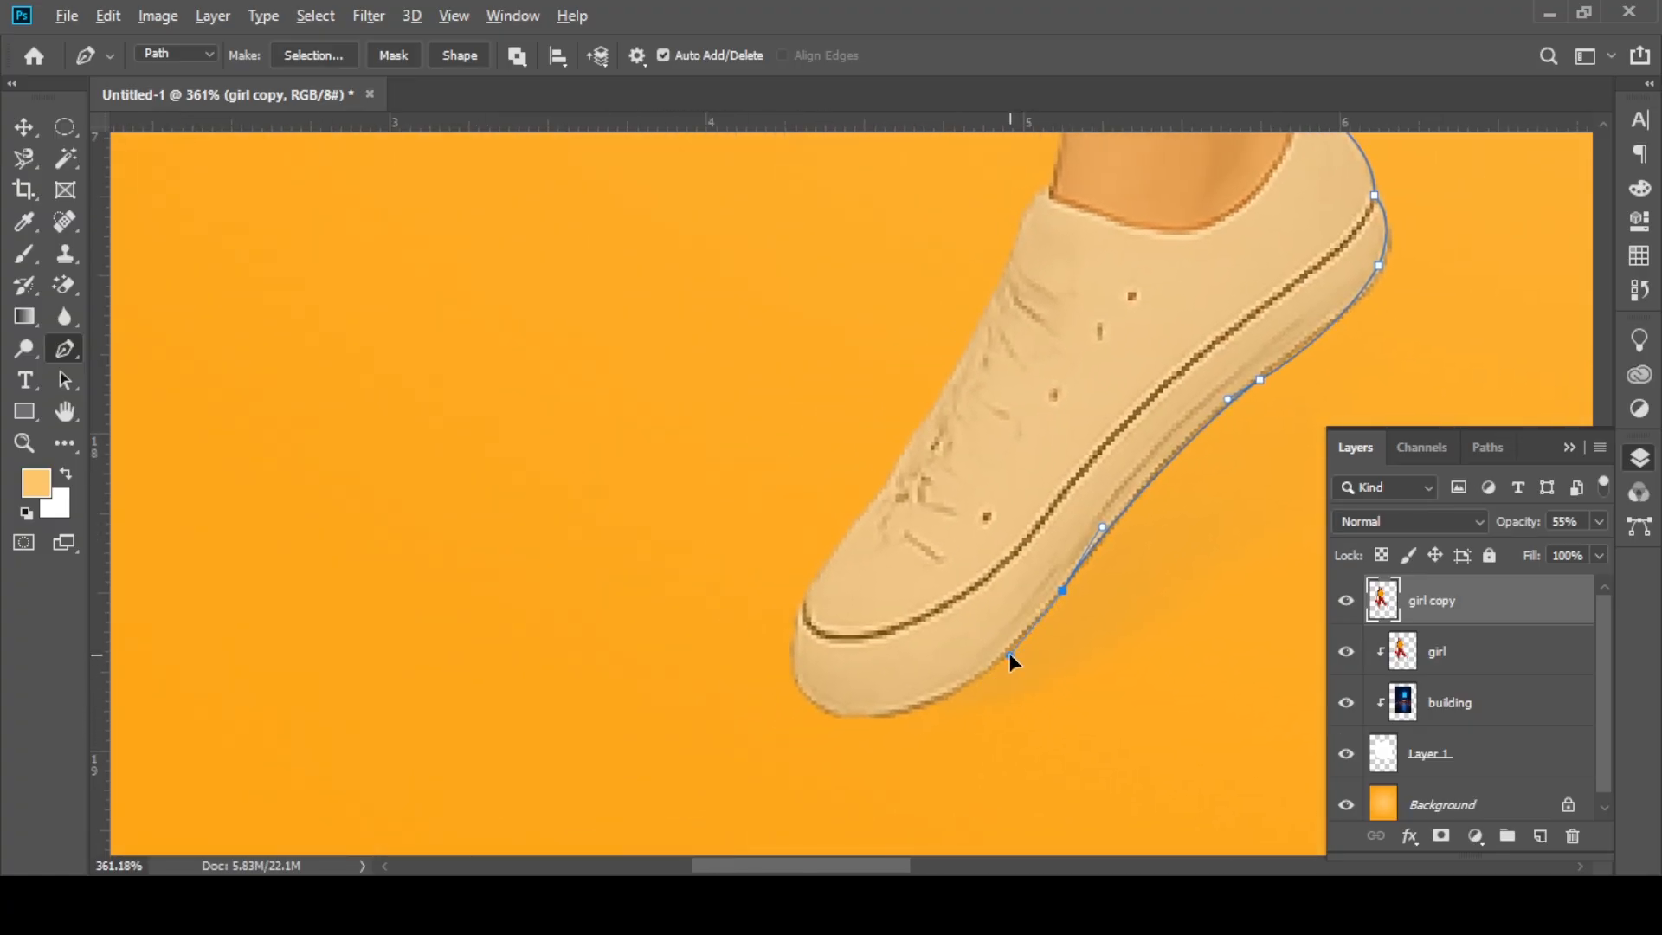
{"action": "left_click_drag", "start_coordinate": [913, 705], "coordinate": [877, 708]}
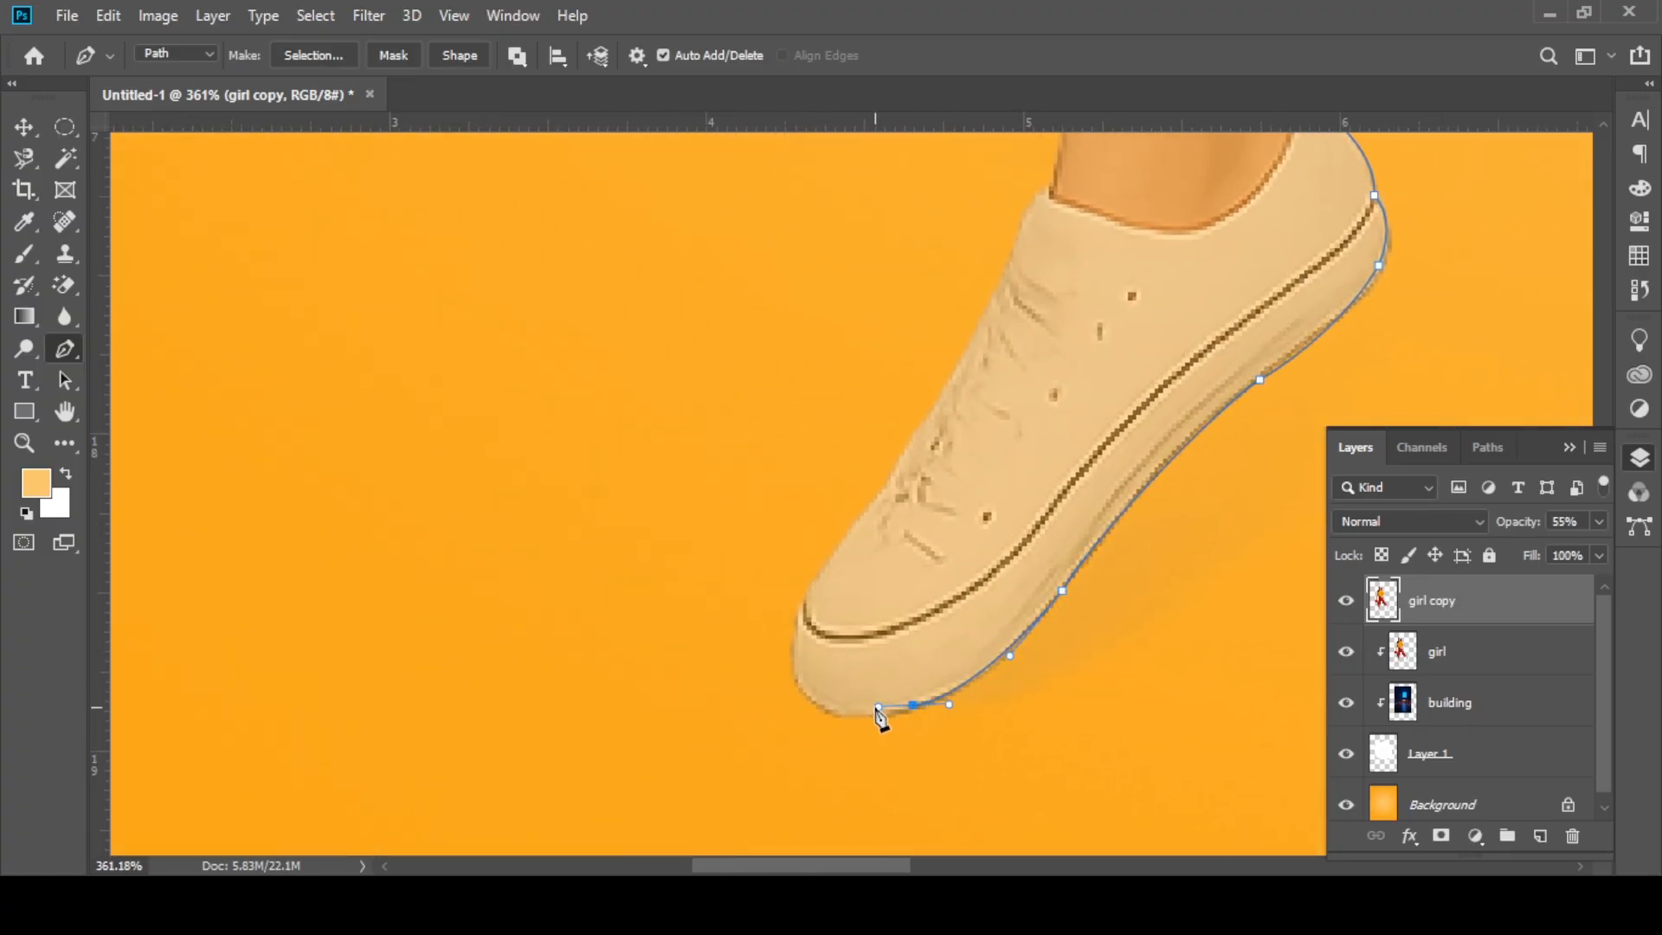
{"action": "left_click", "coordinate": [814, 694]}
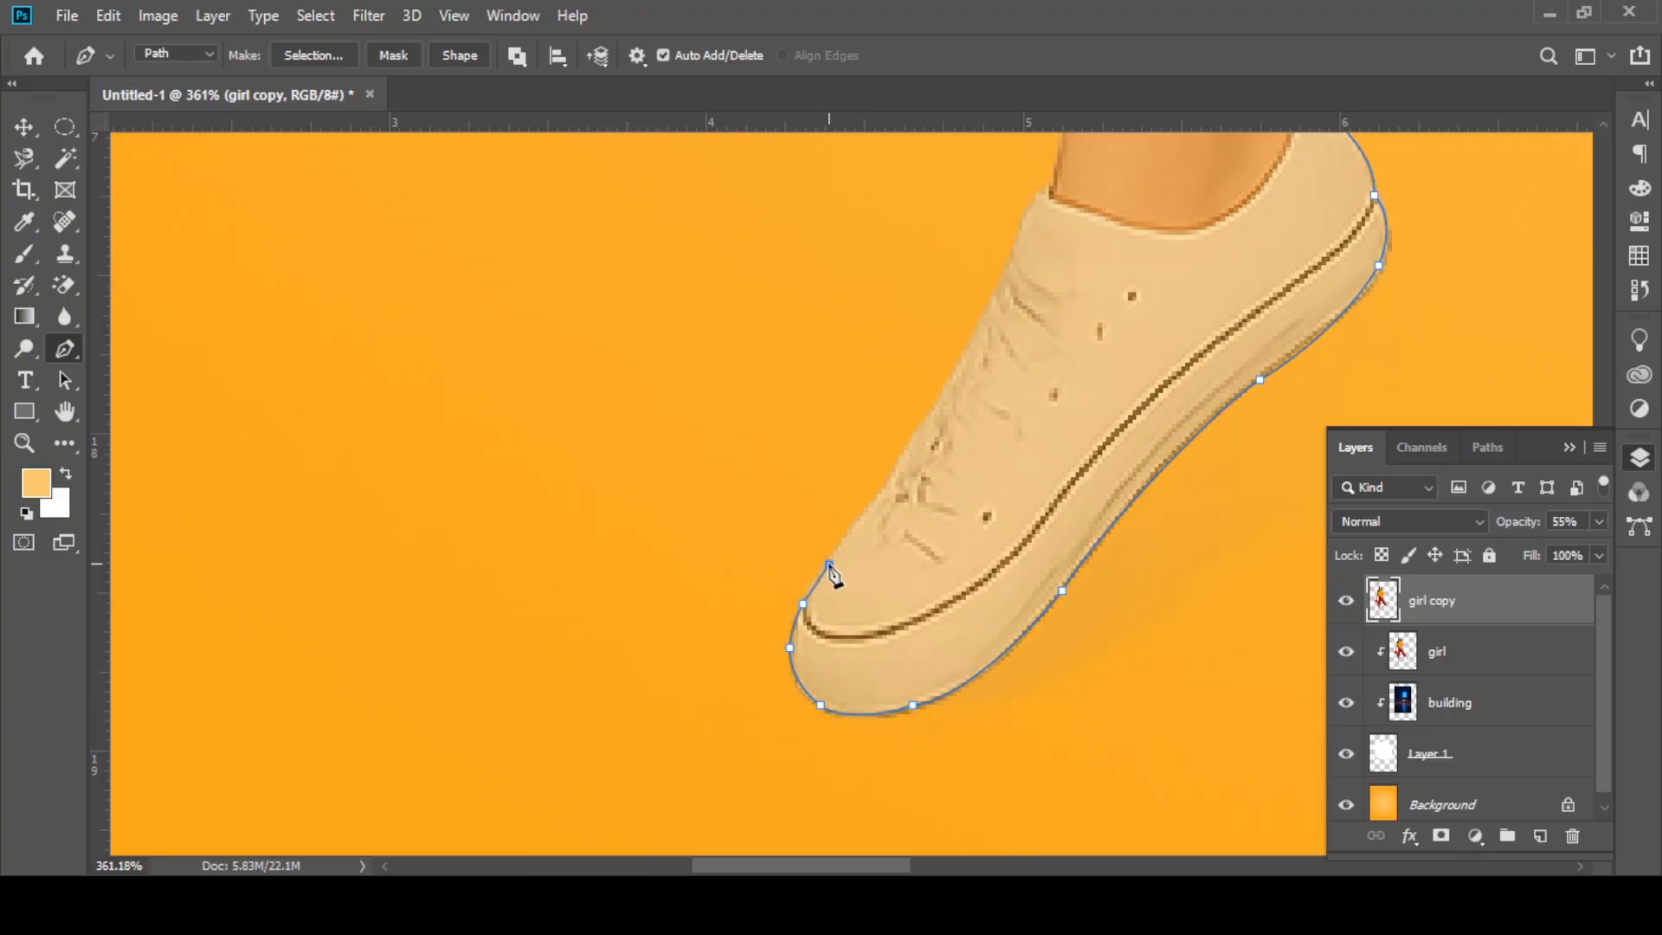
{"action": "left_click", "coordinate": [917, 432]}
{"action": "left_click", "coordinate": [944, 389]}
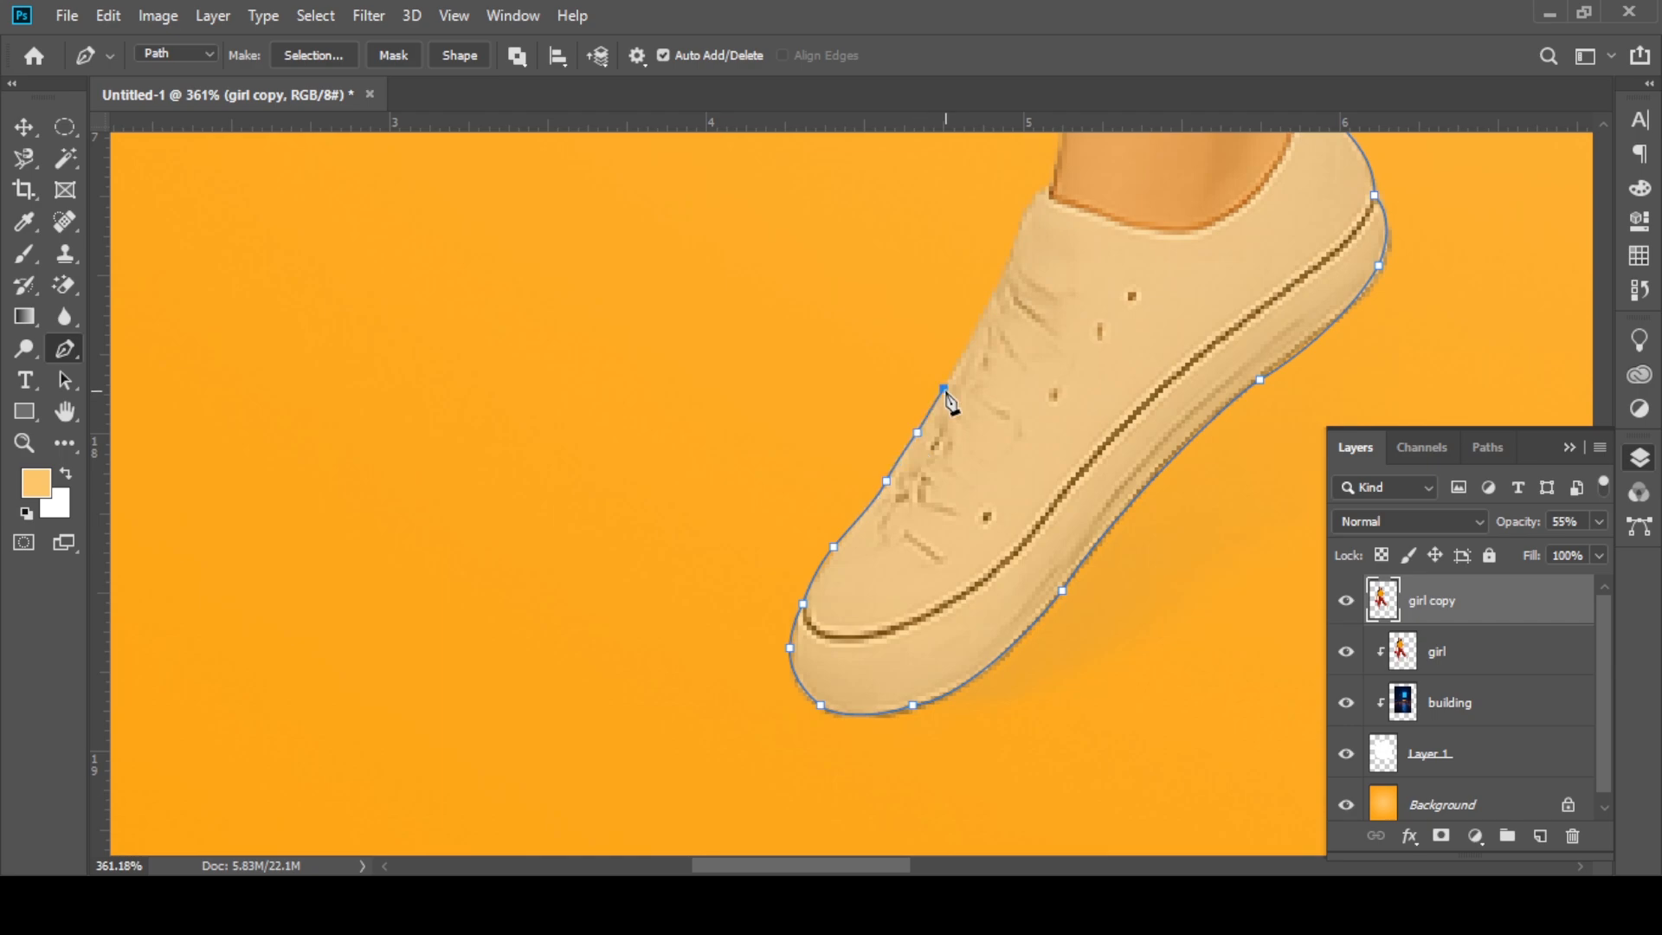
{"action": "left_click", "coordinate": [1044, 186]}
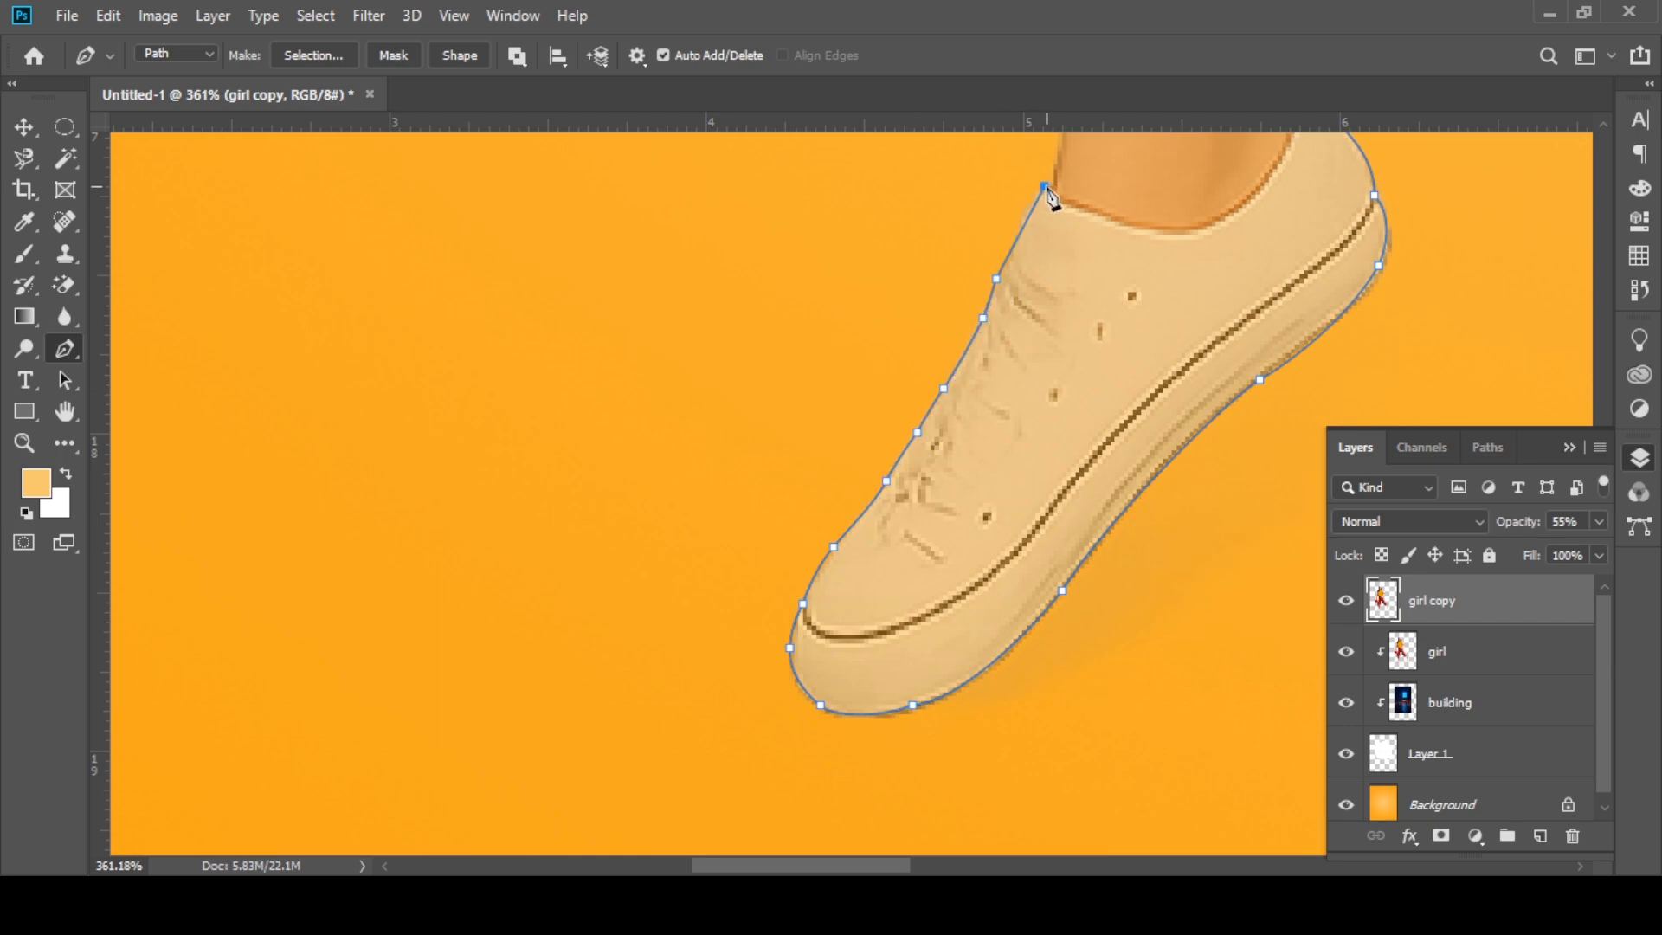
Step: Trace the path up the front of the ankle and around the trouser hem, and close it at the circle's edge
{"action": "left_click_drag", "start_coordinate": [1059, 183], "coordinate": [986, 717]}
{"action": "left_click", "coordinate": [980, 304]}
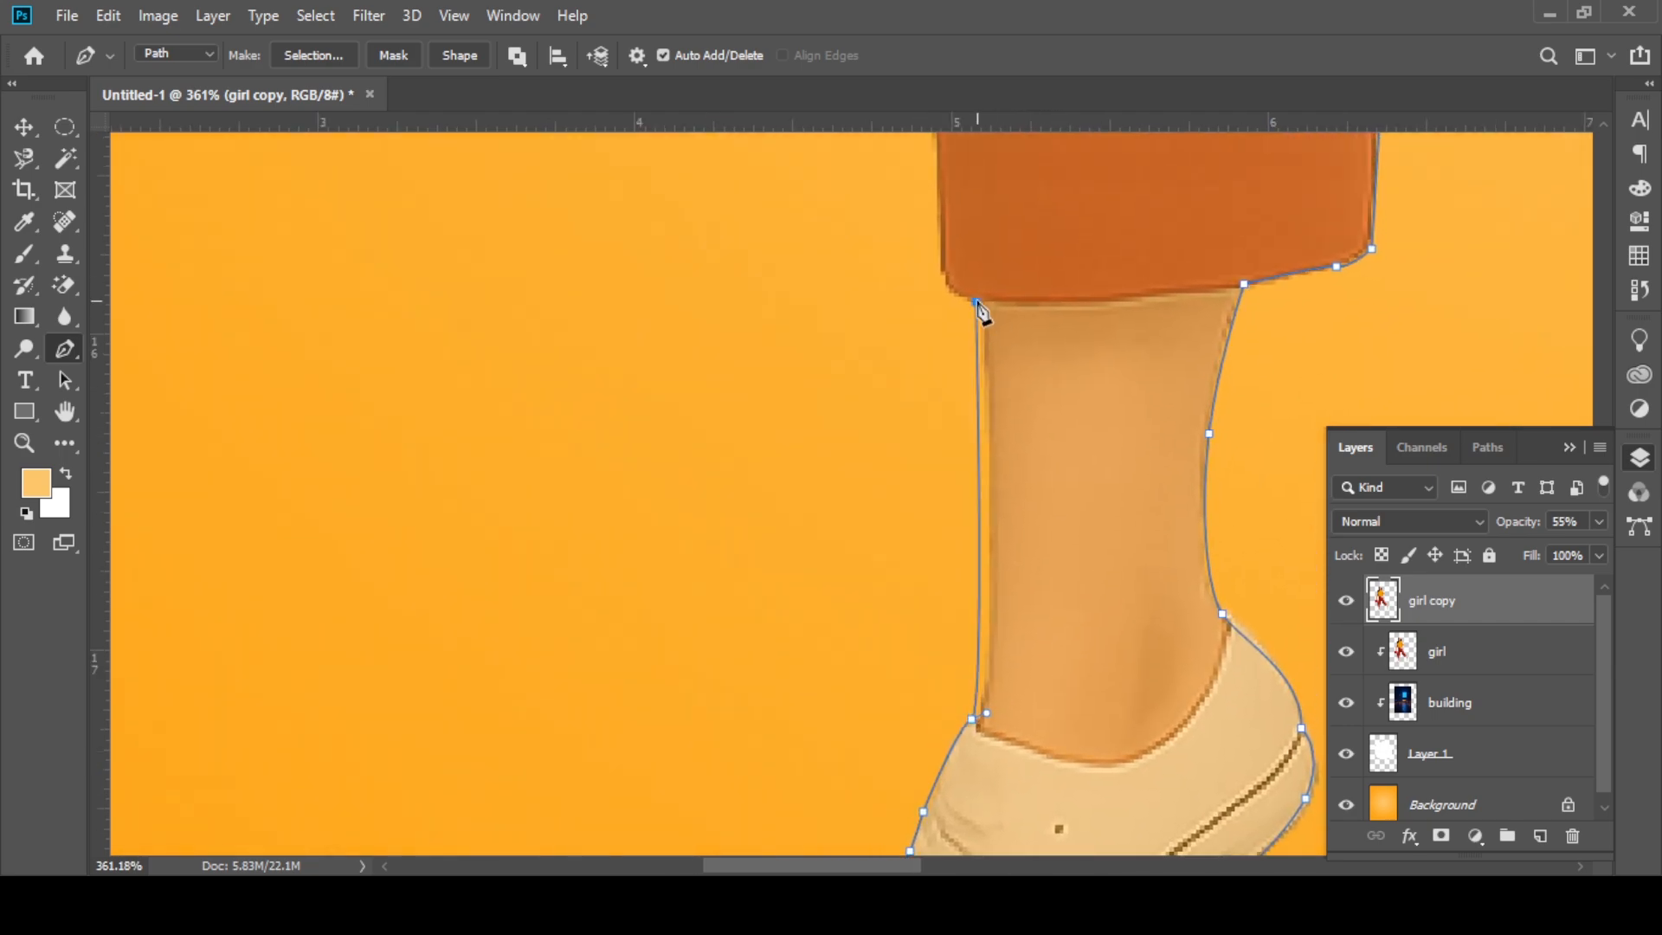
{"action": "key", "text": "ctrl+z"}
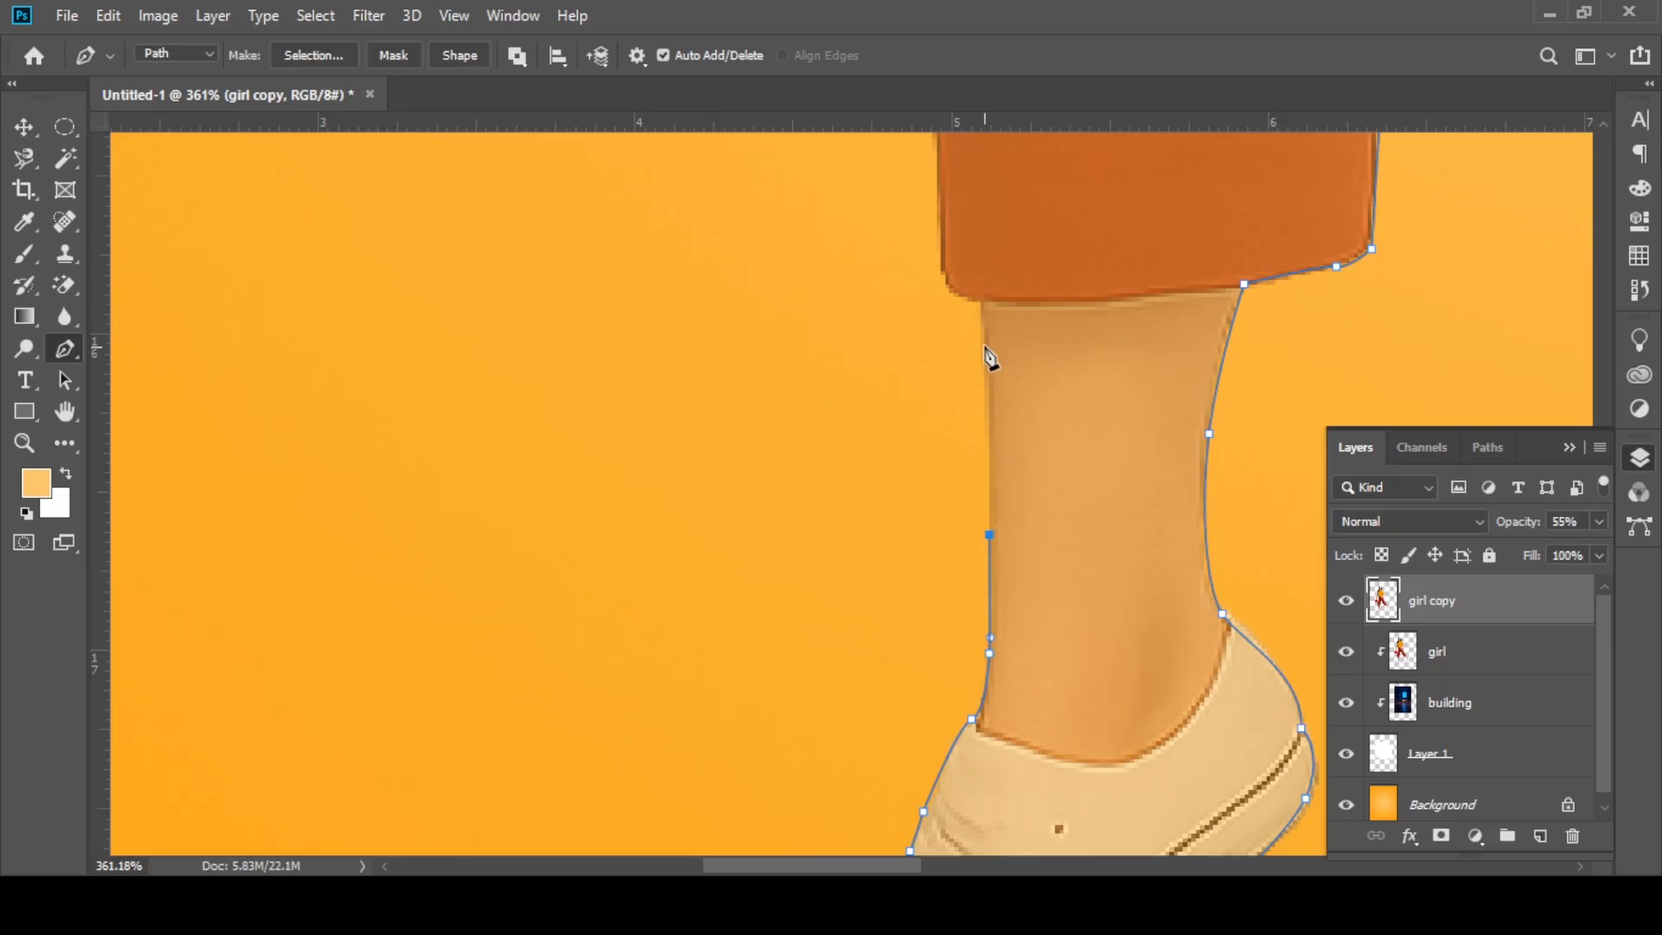
{"action": "left_click", "coordinate": [981, 305]}
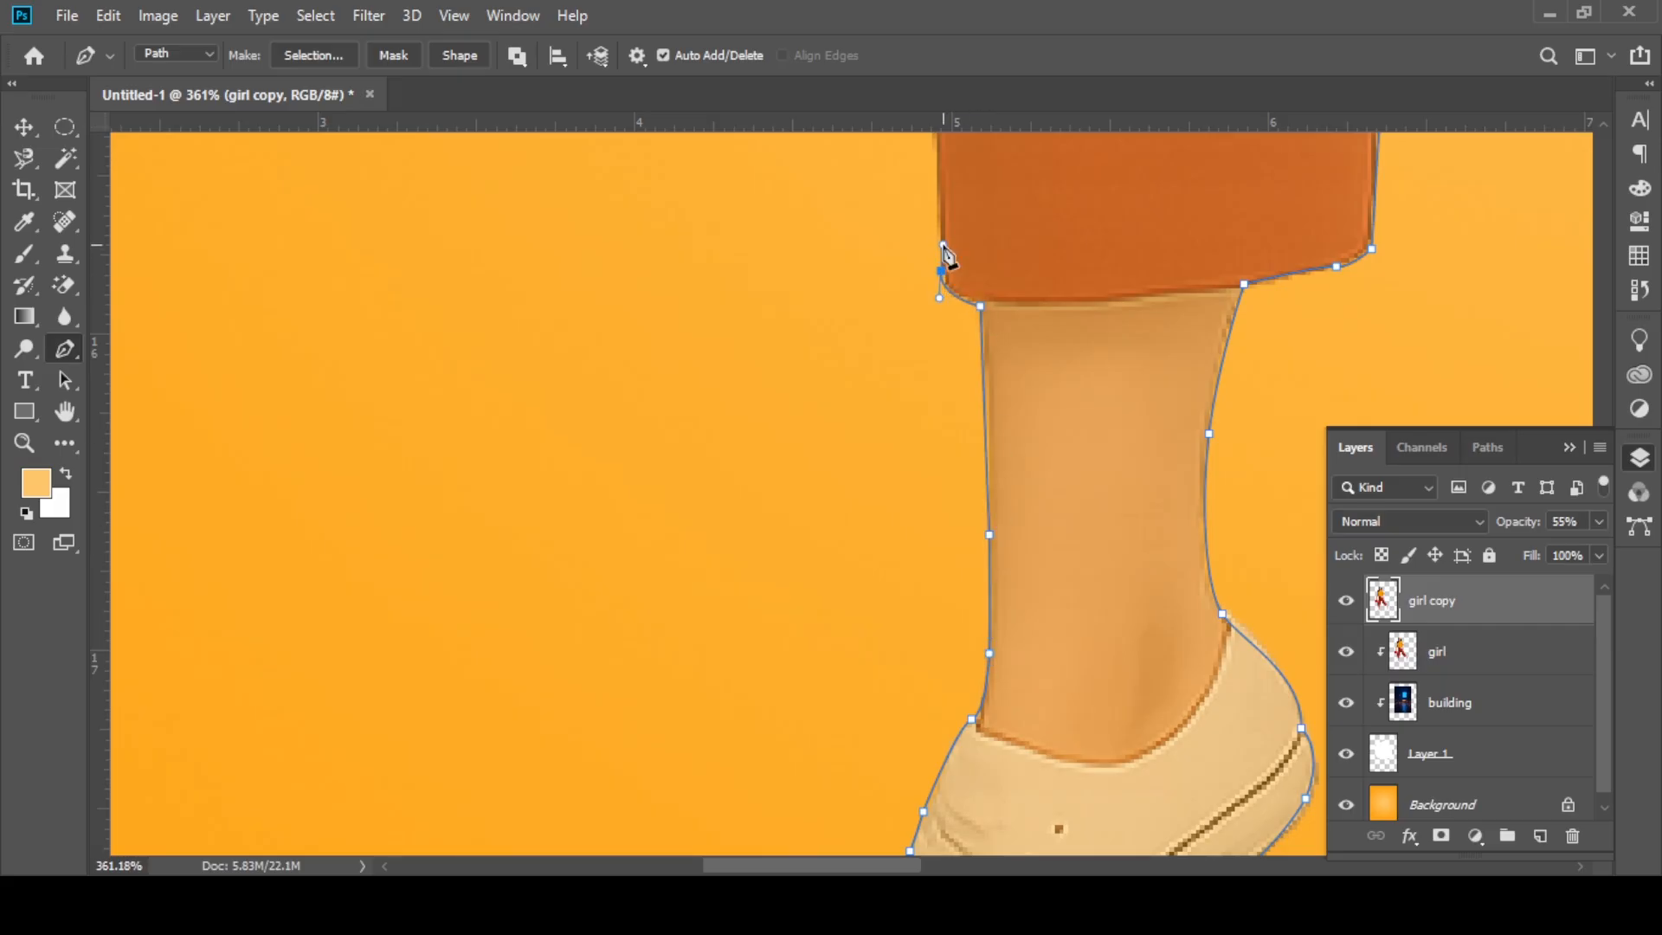
{"action": "key", "text": "ctrl+z"}
{"action": "scroll", "coordinate": [938, 234], "scroll_direction": "down", "scroll_amount": 2}
{"action": "left_click_drag", "start_coordinate": [914, 357], "coordinate": [882, 682]}
{"action": "left_click", "coordinate": [895, 195]}
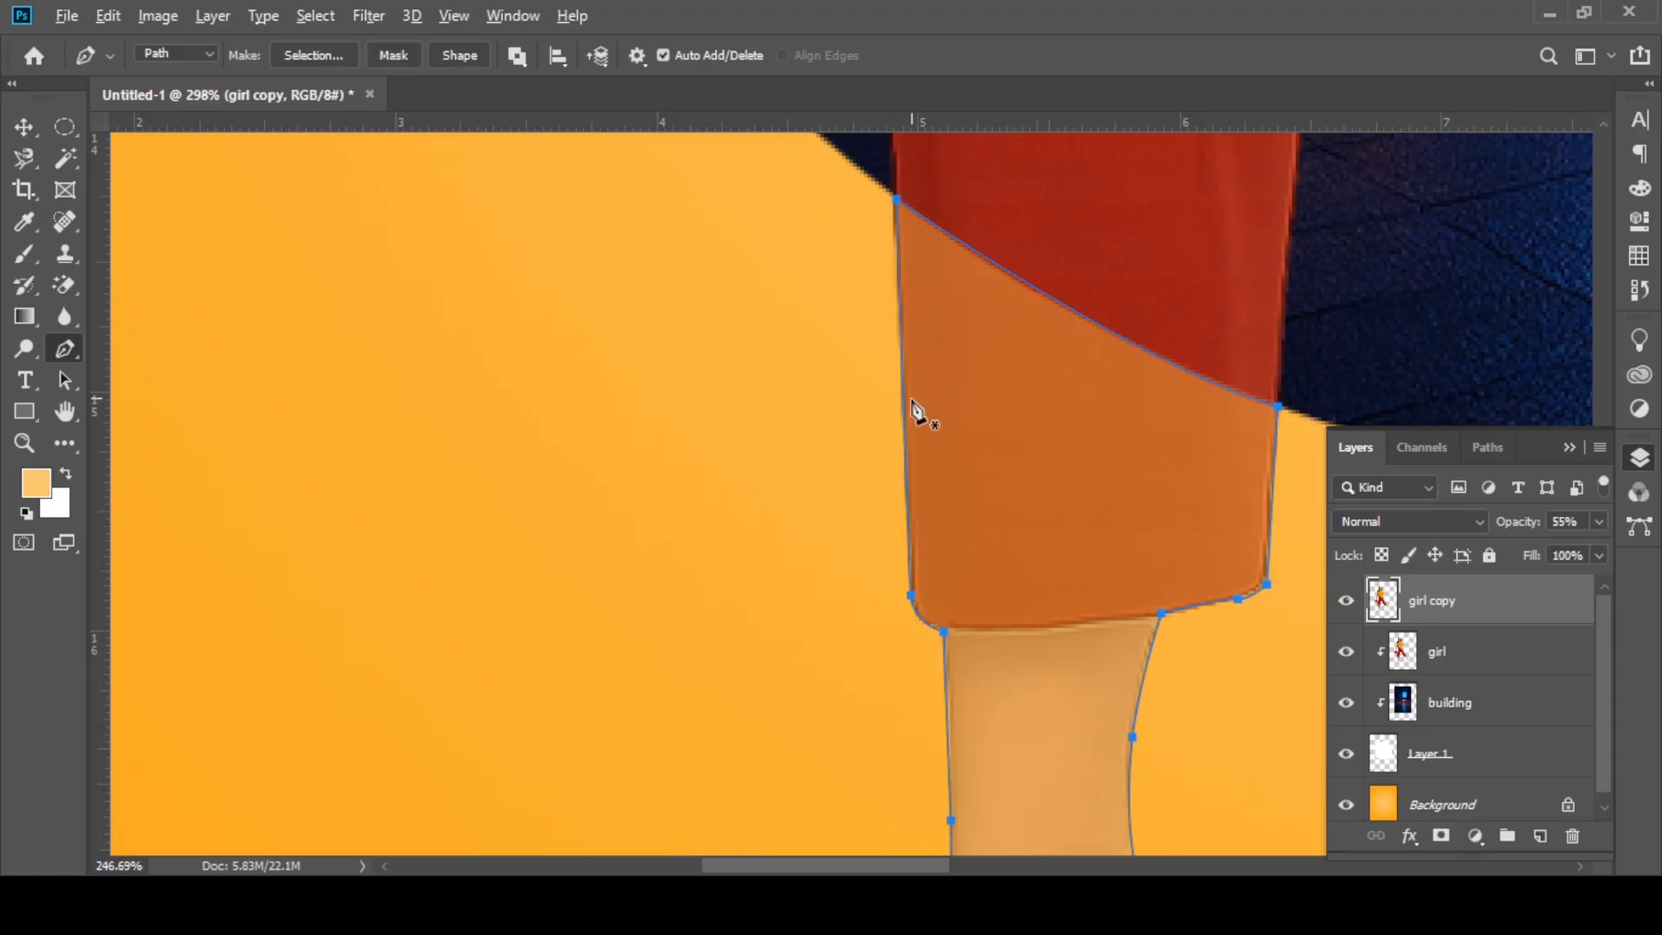
Step: Convert the leg path to a new selection with a feather radius of 0 pixels and copy the selected leg to a new layer
{"action": "scroll", "coordinate": [914, 410], "scroll_direction": "down", "scroll_amount": 5}
{"action": "scroll", "coordinate": [917, 423], "scroll_direction": "down", "scroll_amount": 3}
{"action": "right_click", "coordinate": [920, 419]}
{"action": "left_click", "coordinate": [970, 433]}
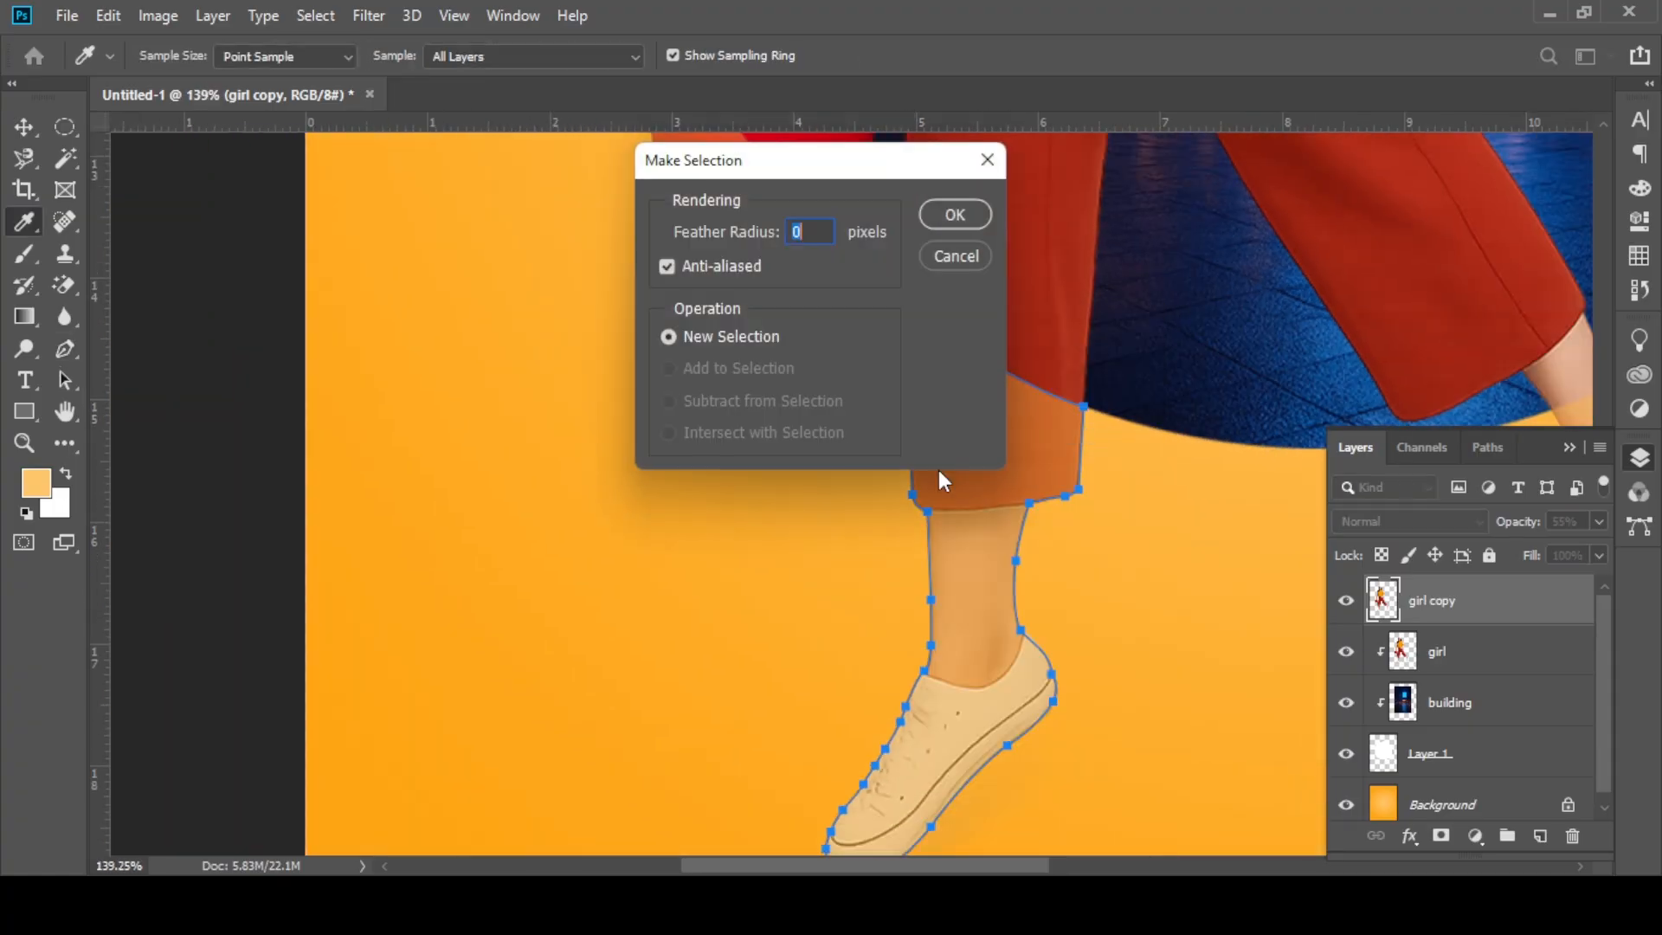
{"action": "left_click", "coordinate": [955, 215]}
{"action": "scroll", "coordinate": [923, 446], "scroll_direction": "down", "scroll_amount": 3}
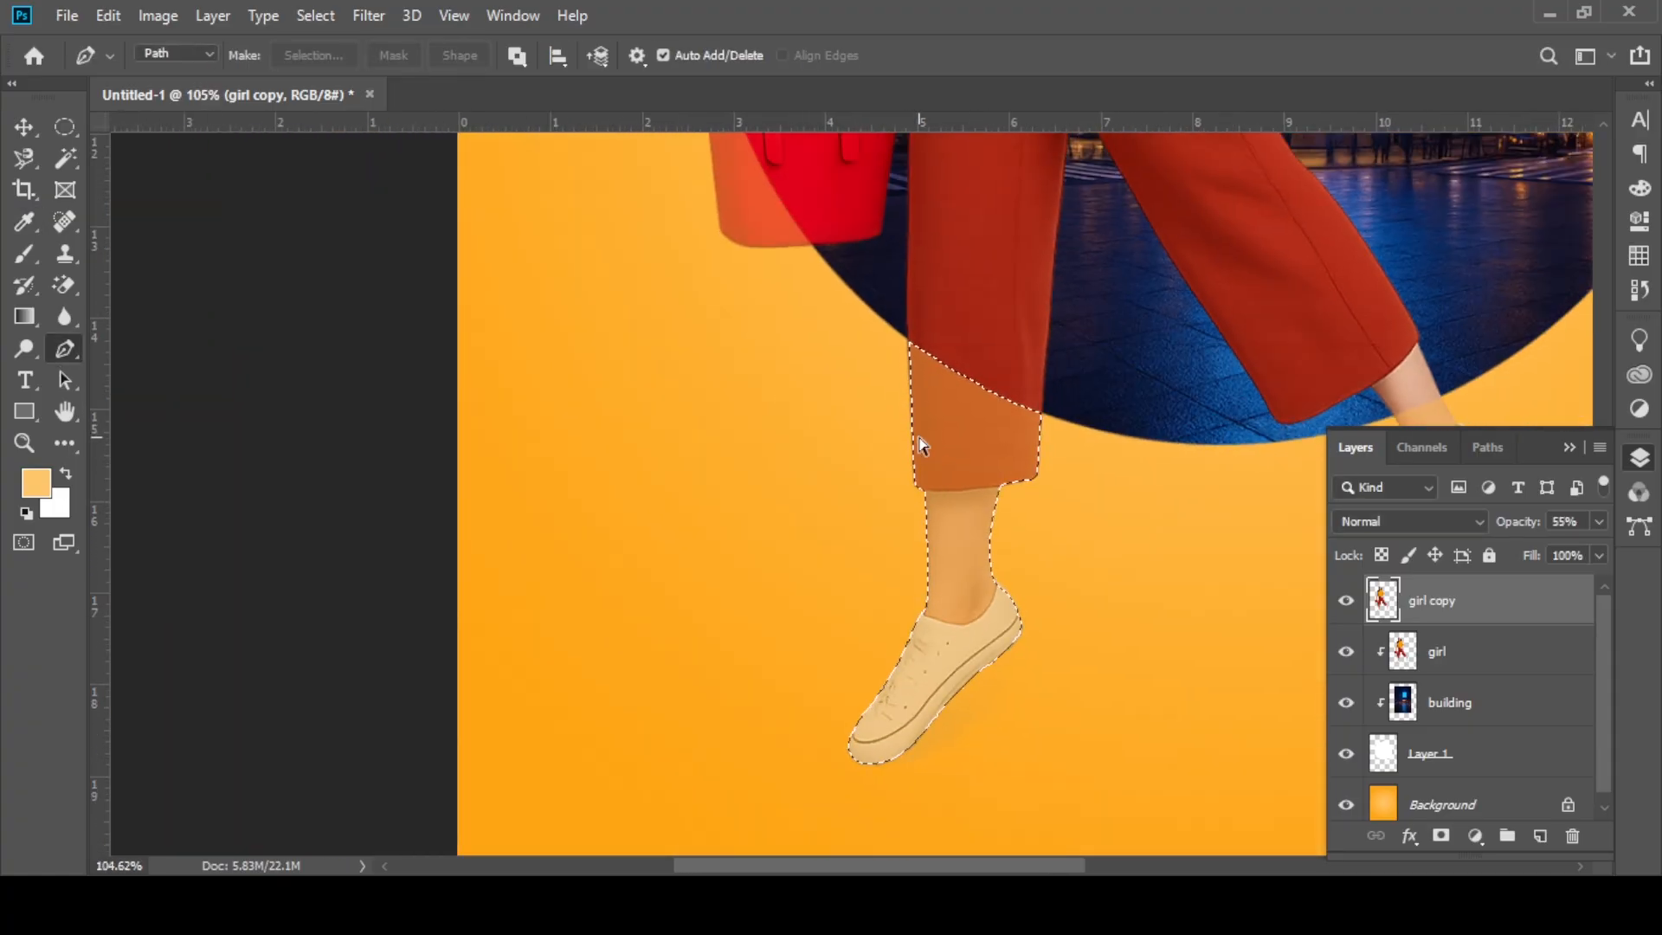
{"action": "key", "text": "ctrl+shift+alt+n"}
Step: Start a Pen path on the girl's head that follows the circle's edge across her face from one side of her hair to the other
{"action": "left_click_drag", "start_coordinate": [924, 371], "coordinate": [850, 639]}
{"action": "left_click_drag", "start_coordinate": [897, 208], "coordinate": [836, 616]}
{"action": "scroll", "coordinate": [914, 350], "scroll_direction": "up", "scroll_amount": 6}
{"action": "scroll", "coordinate": [922, 312], "scroll_direction": "up", "scroll_amount": 2}
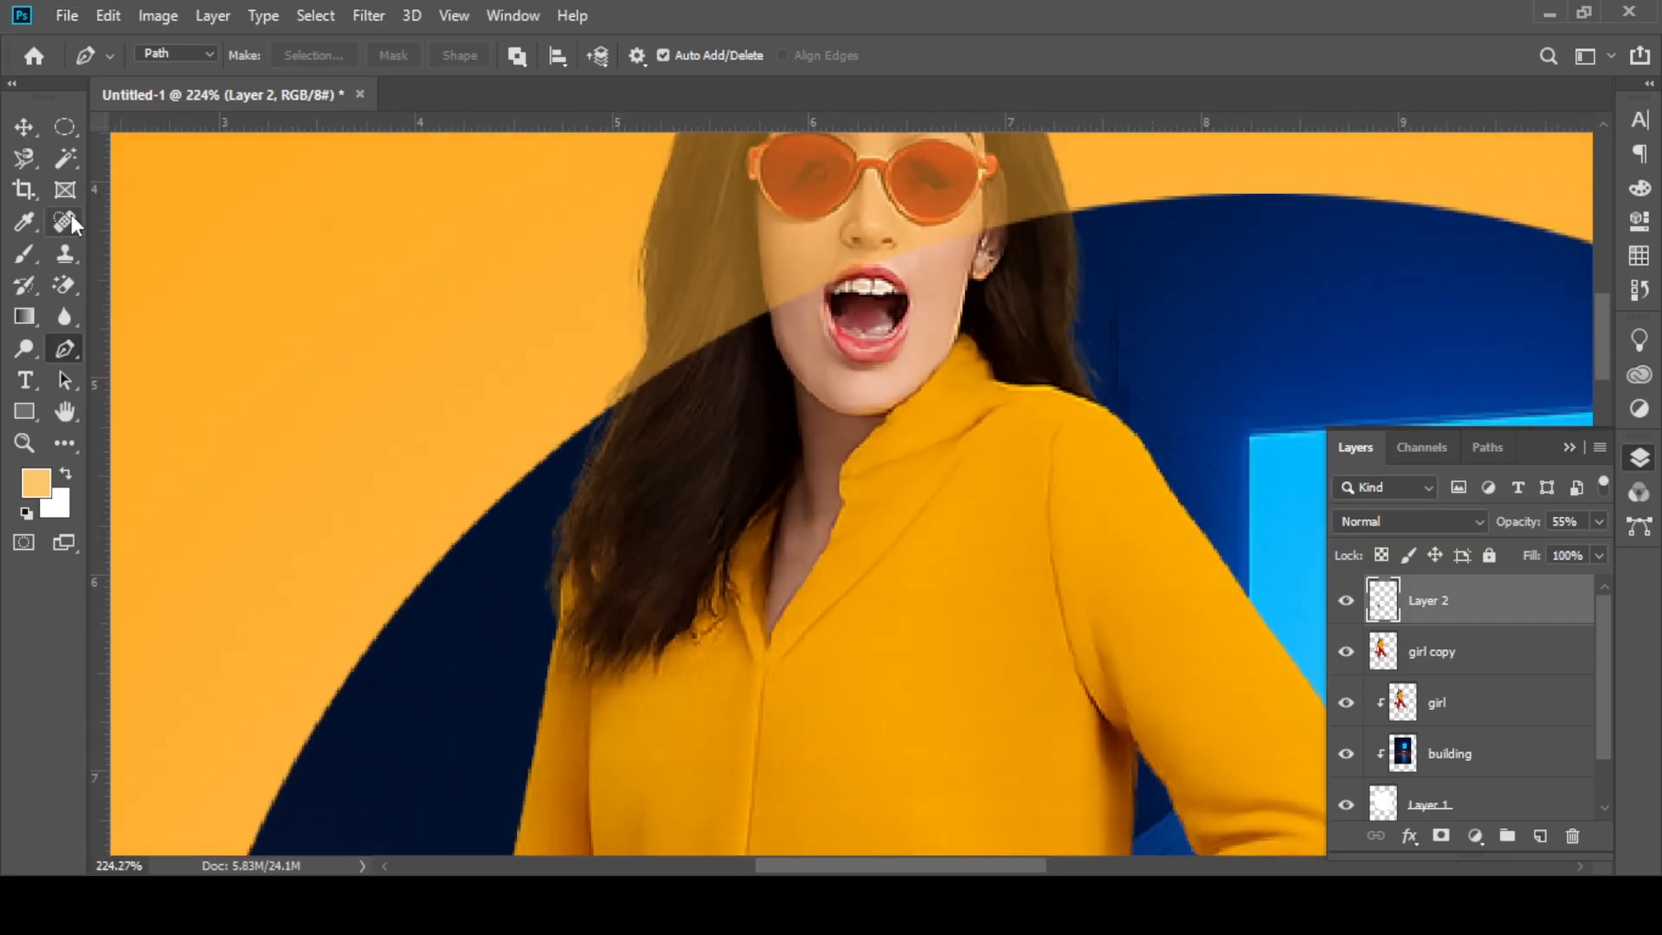
{"action": "scroll", "coordinate": [1071, 226], "scroll_direction": "up", "scroll_amount": 2}
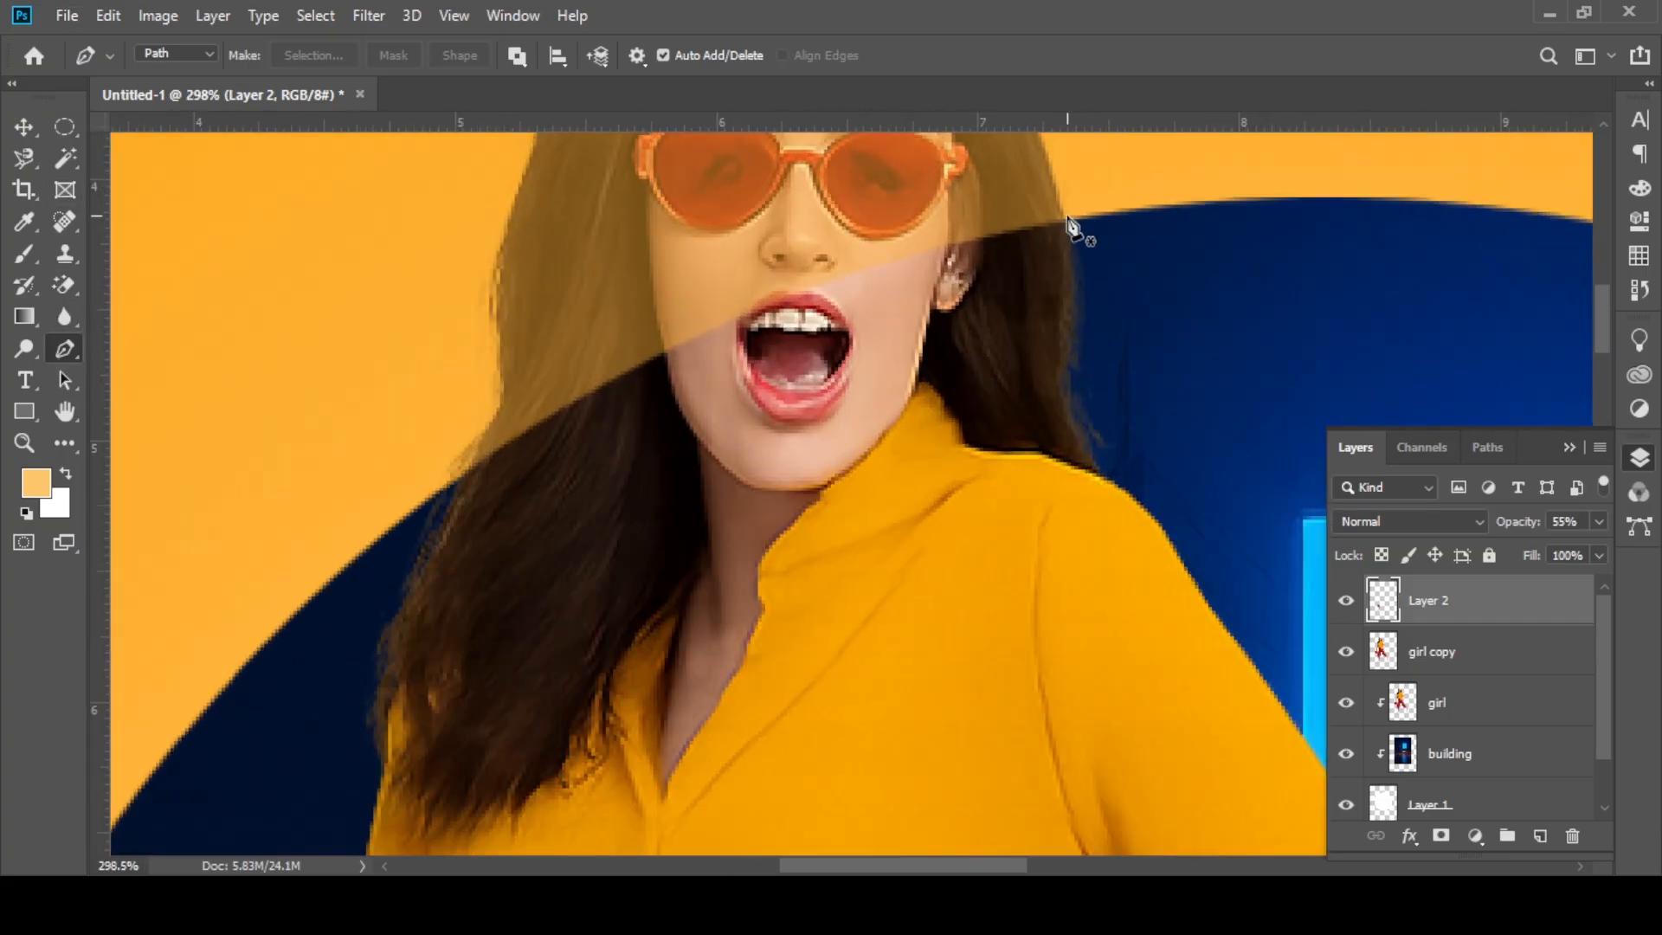
{"action": "left_click", "coordinate": [1076, 216]}
{"action": "left_click_drag", "start_coordinate": [452, 483], "coordinate": [246, 666]}
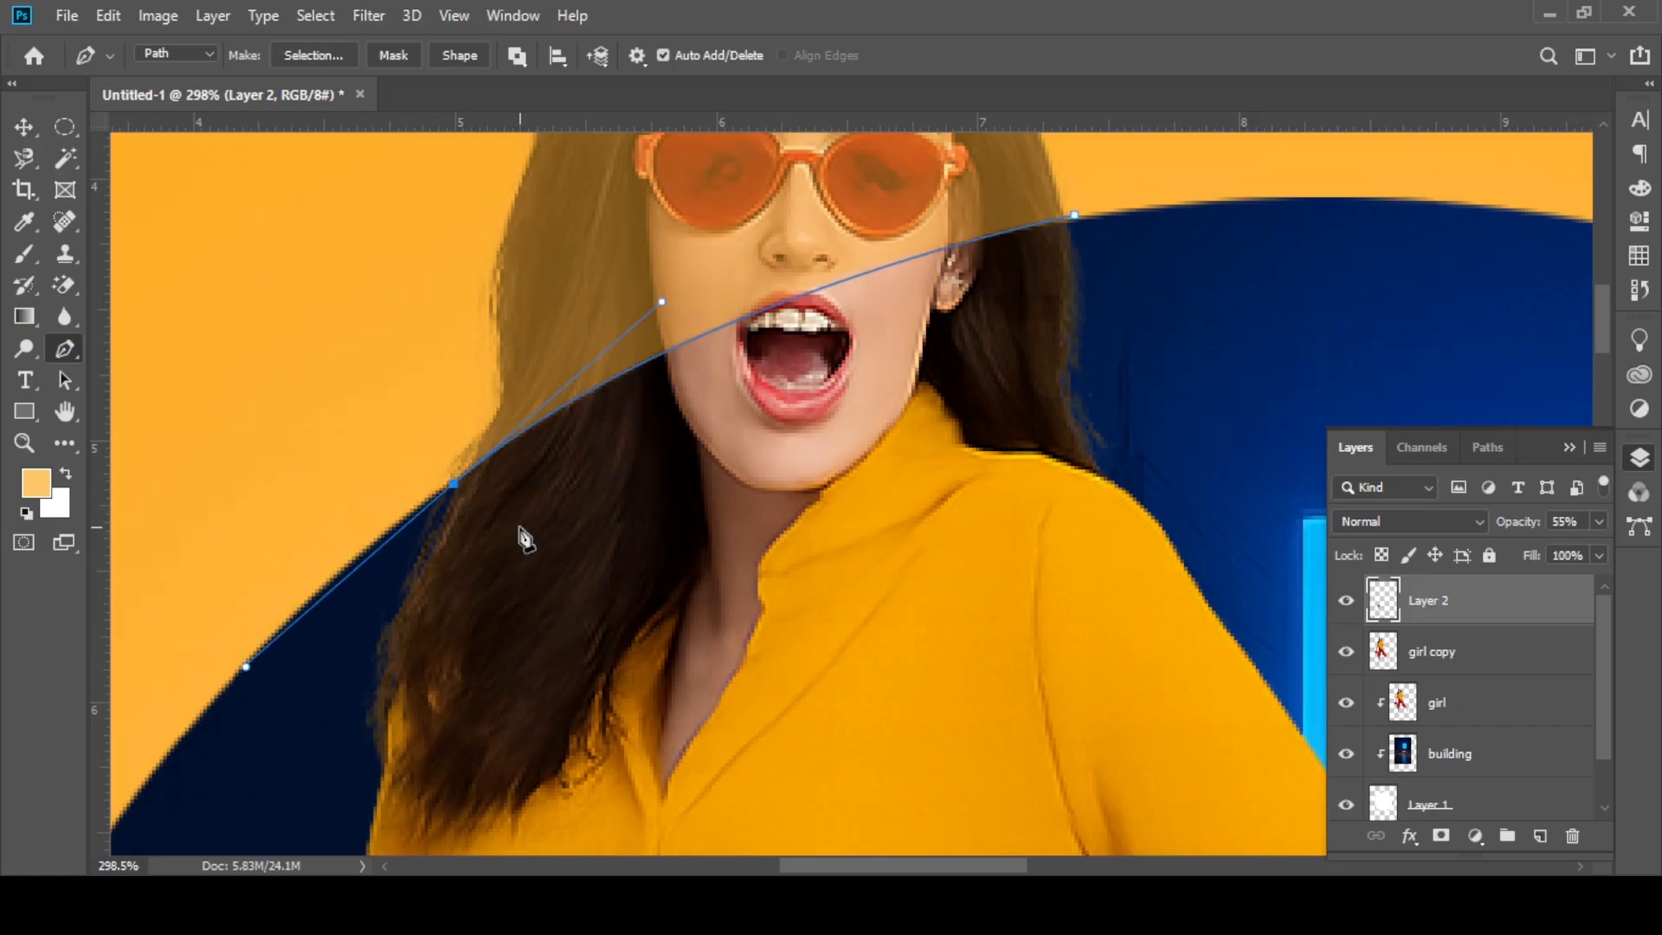
Step: Continue the head path from the circle's edge up the outer contour of the hair on the left side
{"action": "left_click", "coordinate": [455, 483], "text": "alt"}
{"action": "left_click", "coordinate": [461, 457]}
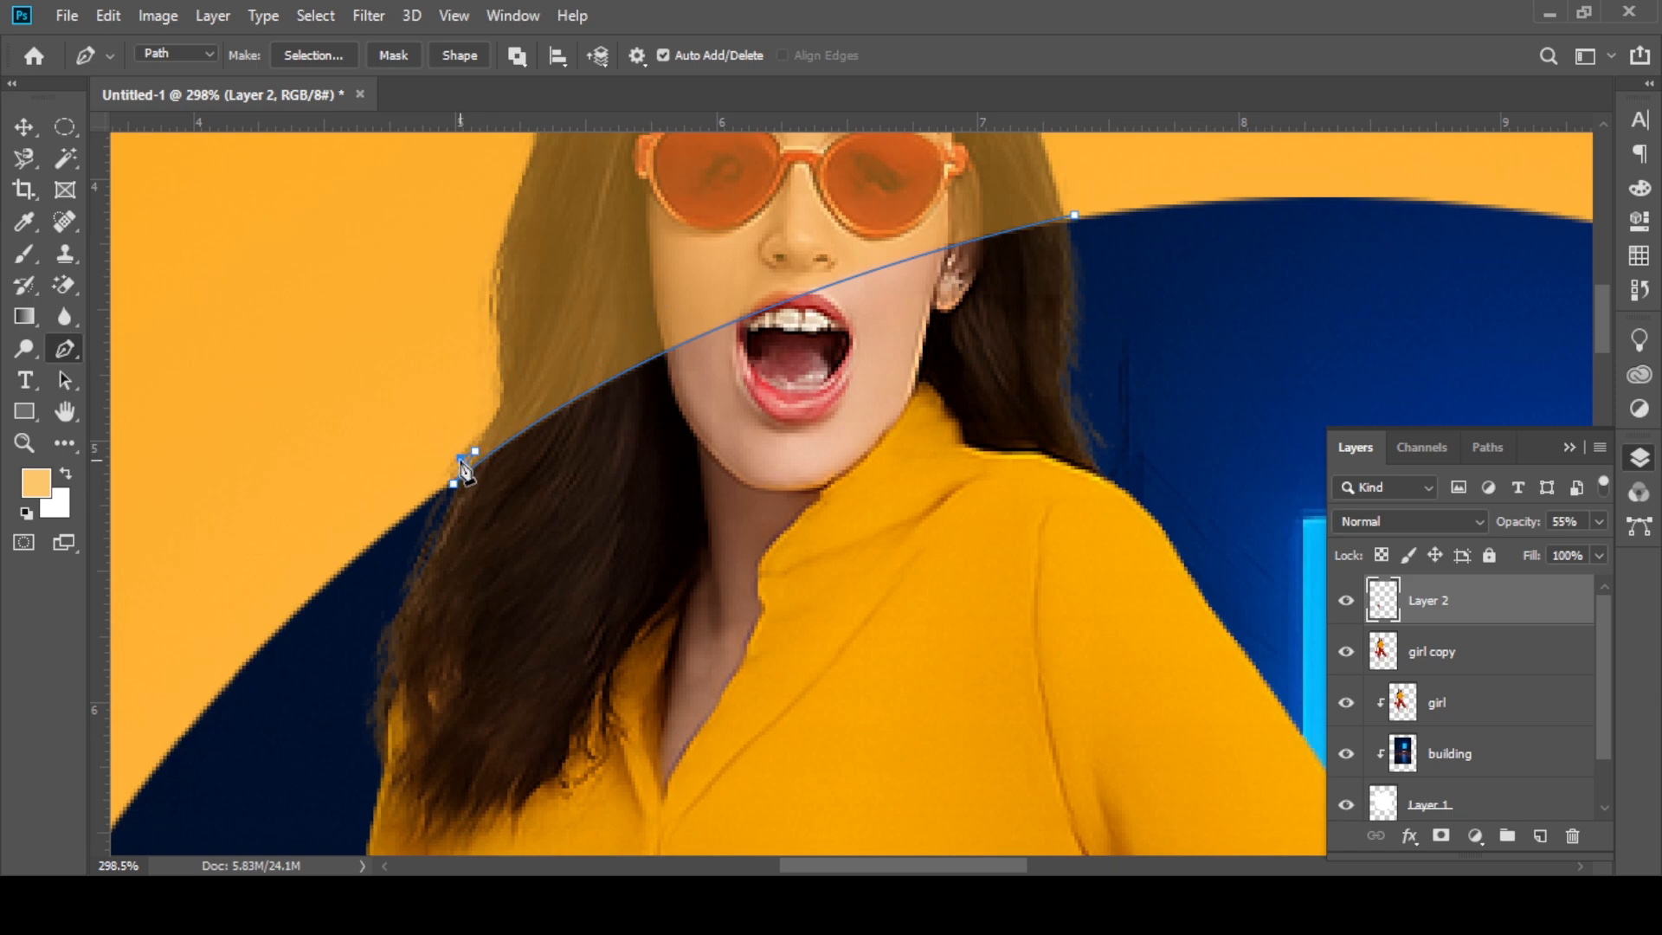
{"action": "left_click", "coordinate": [497, 364]}
{"action": "left_click_drag", "start_coordinate": [494, 269], "coordinate": [522, 323]}
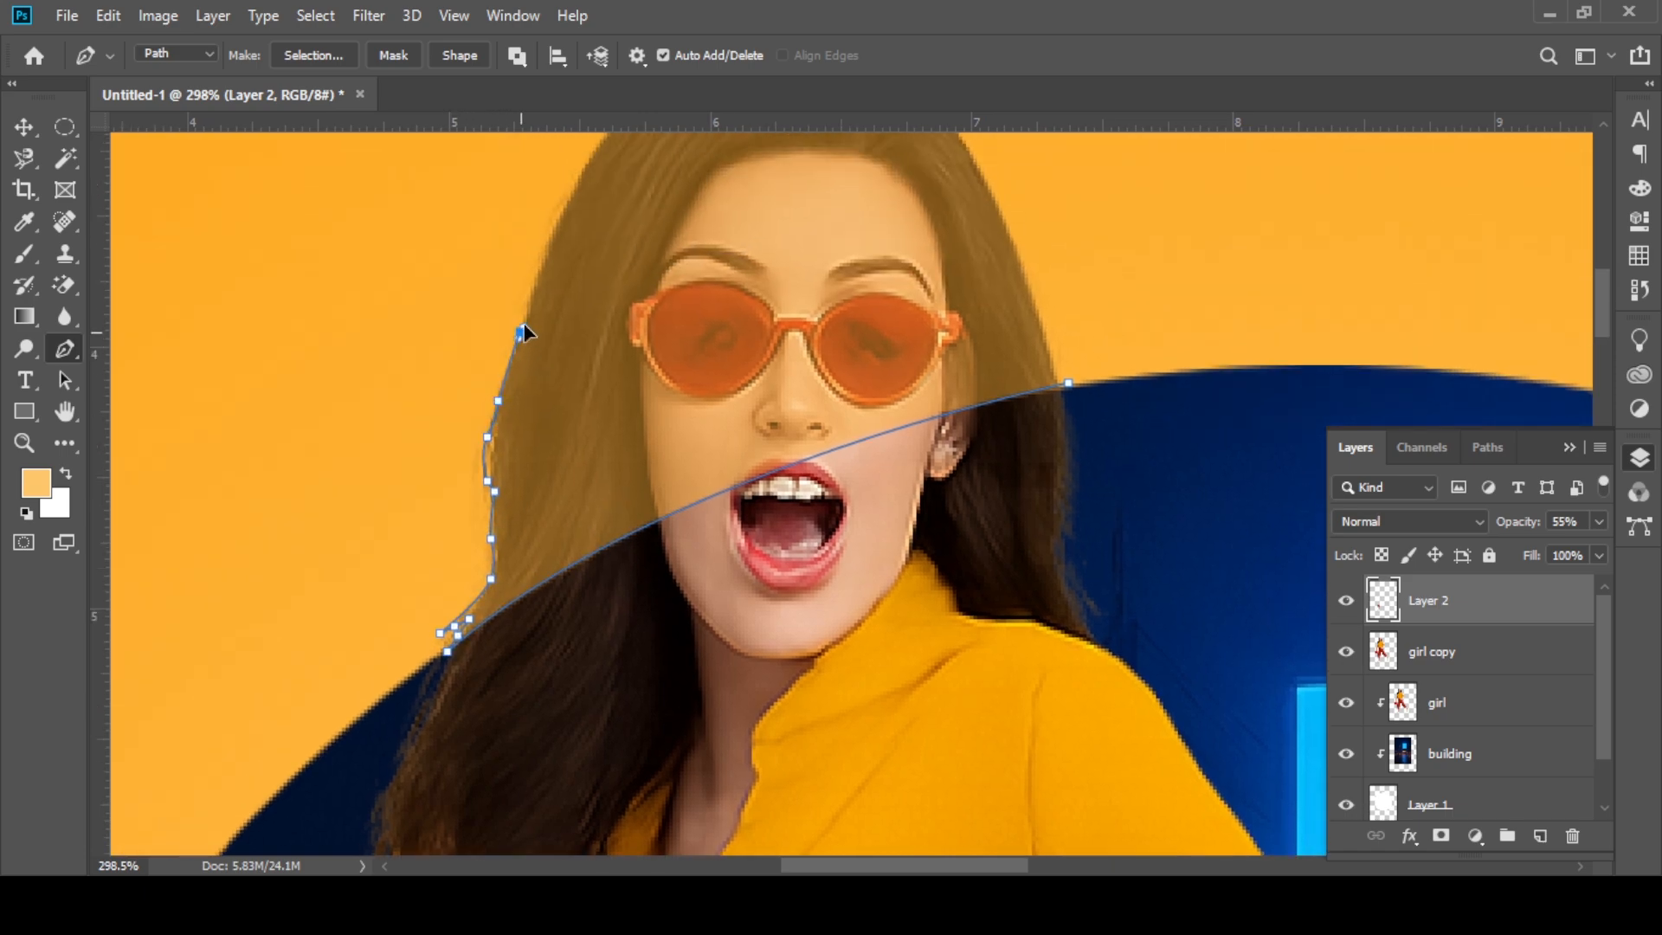
{"action": "left_click", "coordinate": [531, 285]}
{"action": "left_click_drag", "start_coordinate": [546, 255], "coordinate": [531, 371]}
{"action": "left_click", "coordinate": [551, 323]}
{"action": "key", "text": "ctrl+z"}
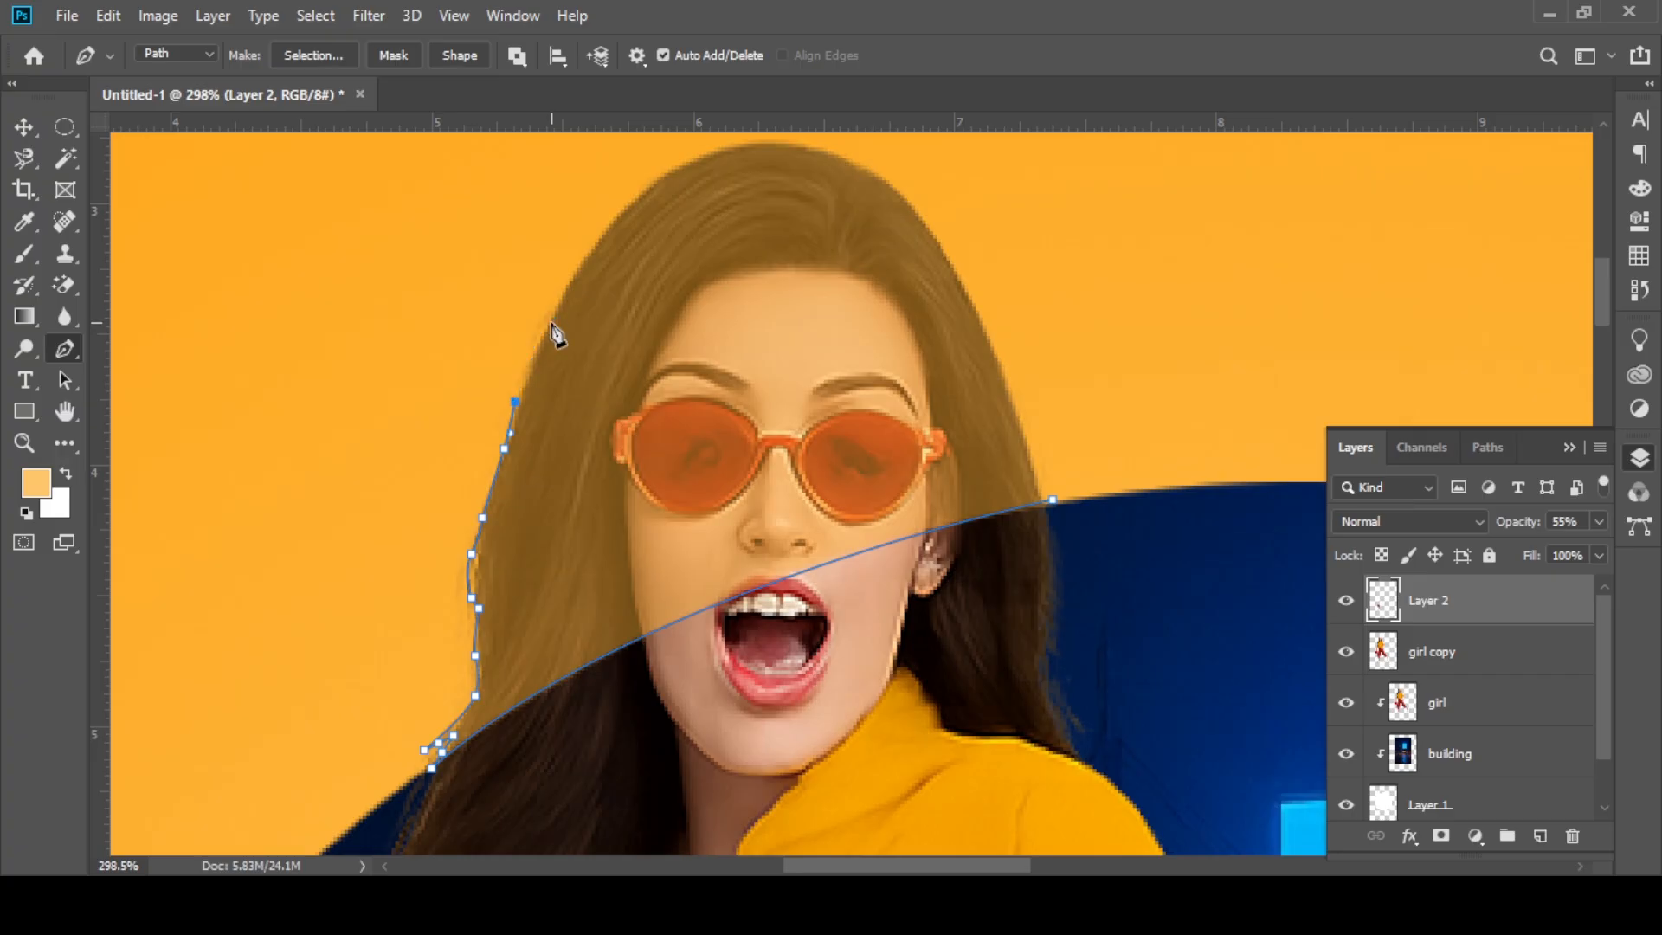
Step: Trace the path over the crown and down the right side of the hair, and close it at the circle's edge
{"action": "left_click", "coordinate": [577, 266]}
{"action": "left_click_drag", "start_coordinate": [610, 227], "coordinate": [626, 208]}
{"action": "left_click_drag", "start_coordinate": [626, 207], "coordinate": [599, 265]}
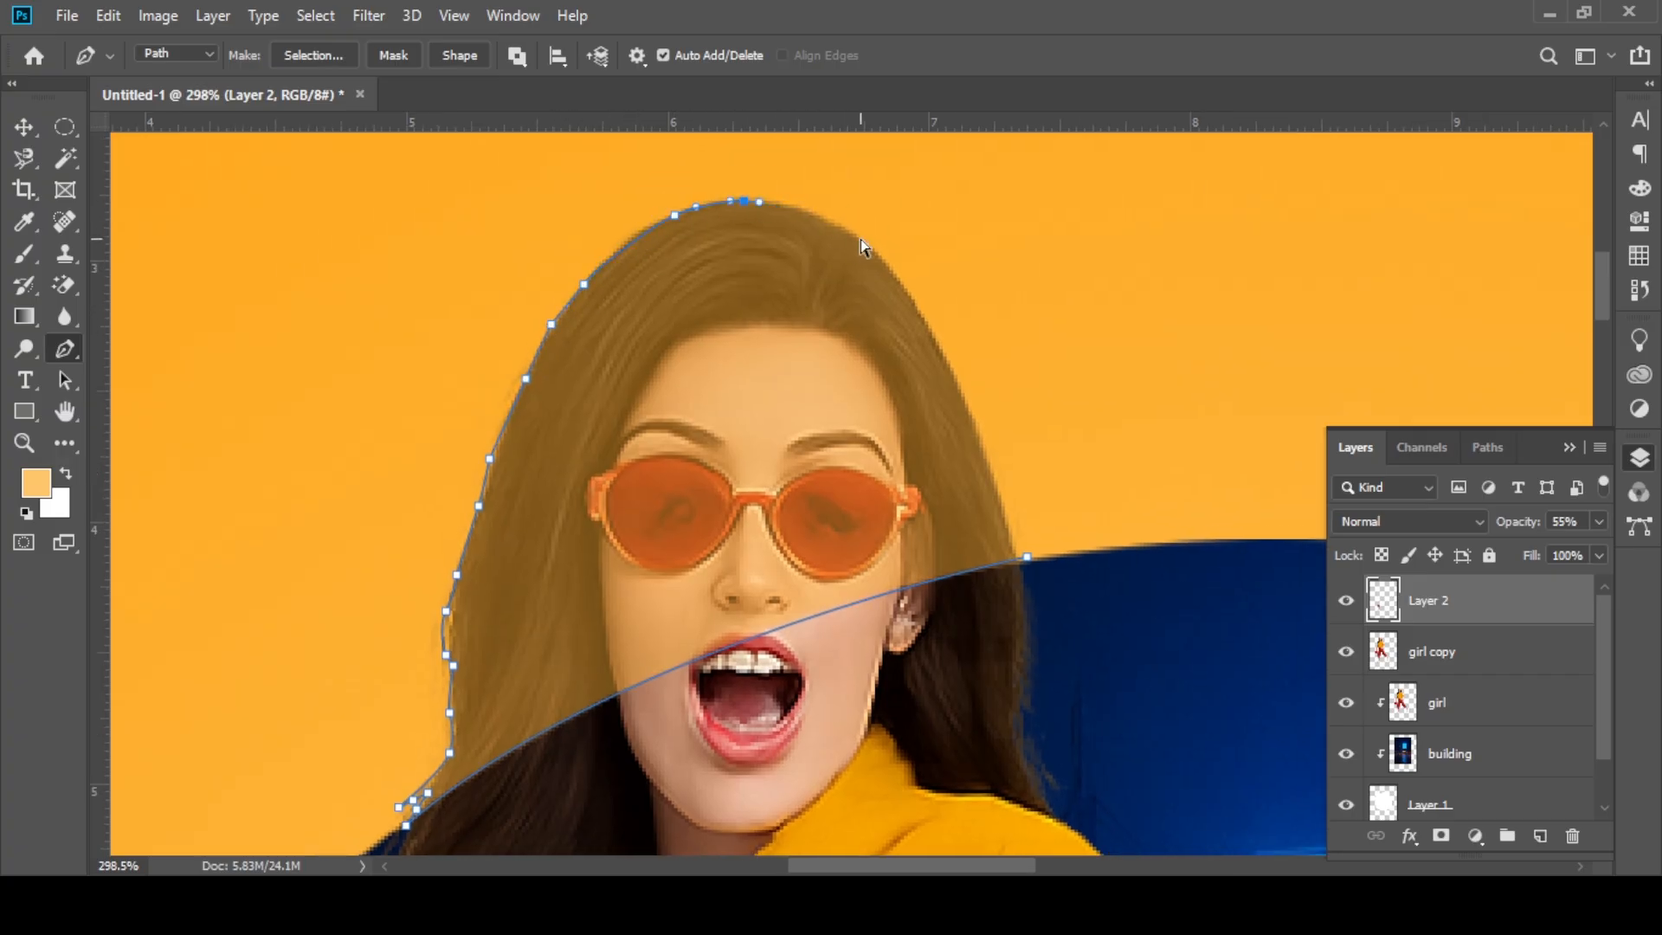
{"action": "left_click", "coordinate": [966, 401]}
{"action": "left_click_drag", "start_coordinate": [1016, 546], "coordinate": [1026, 557]}
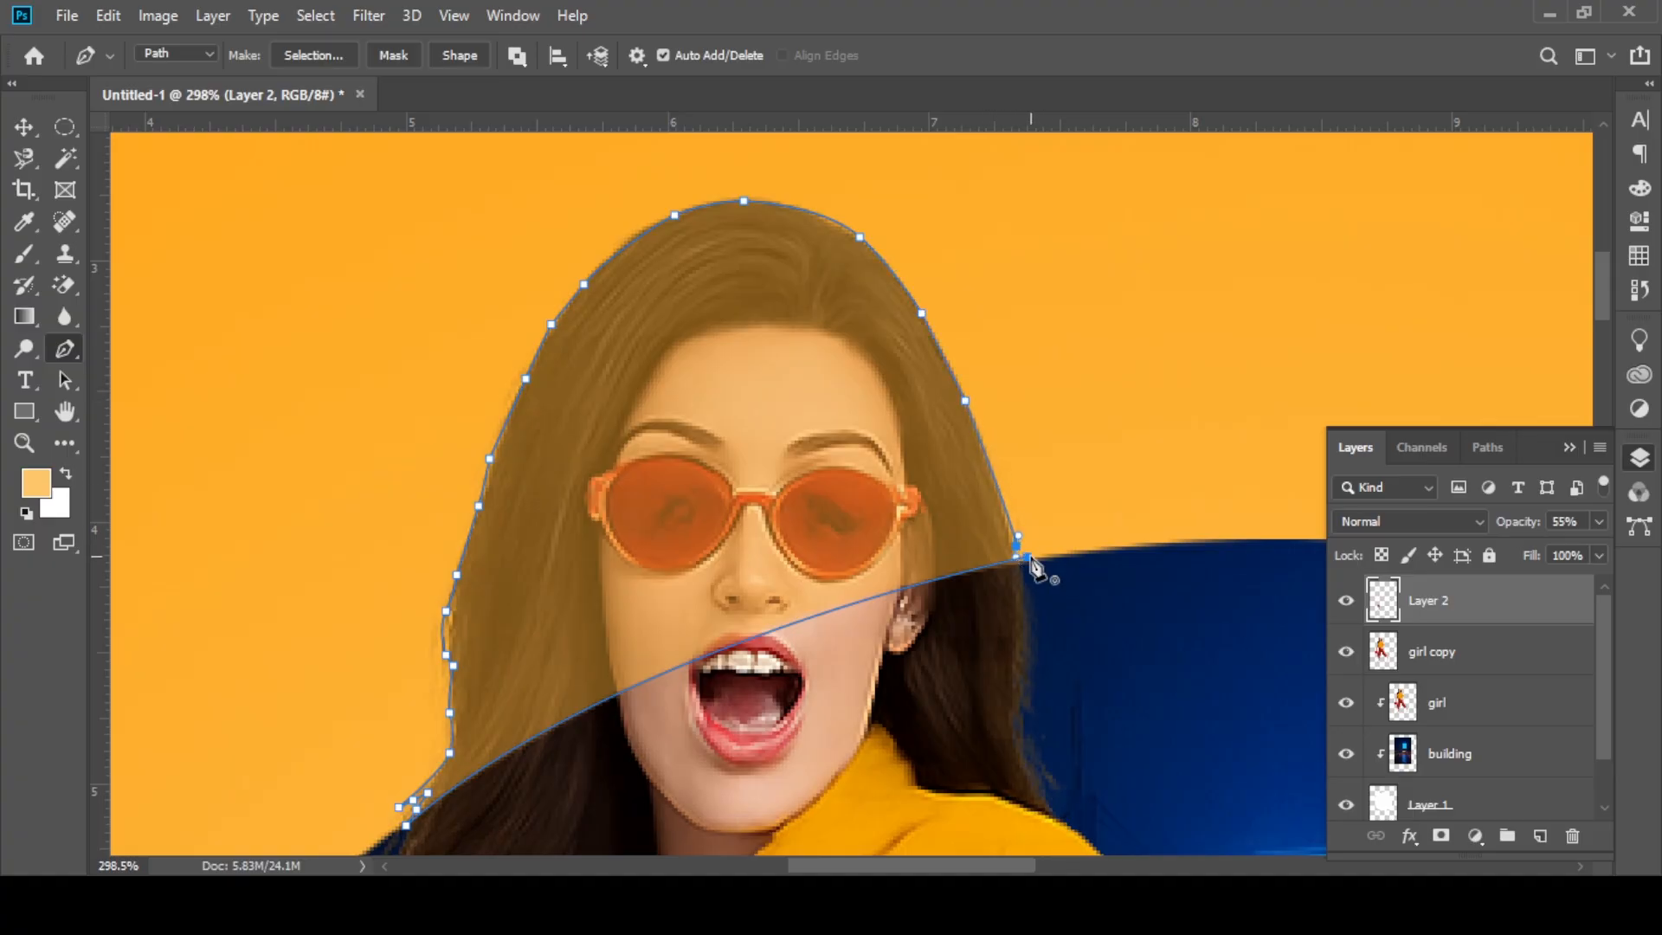
{"action": "left_click", "coordinate": [1028, 557]}
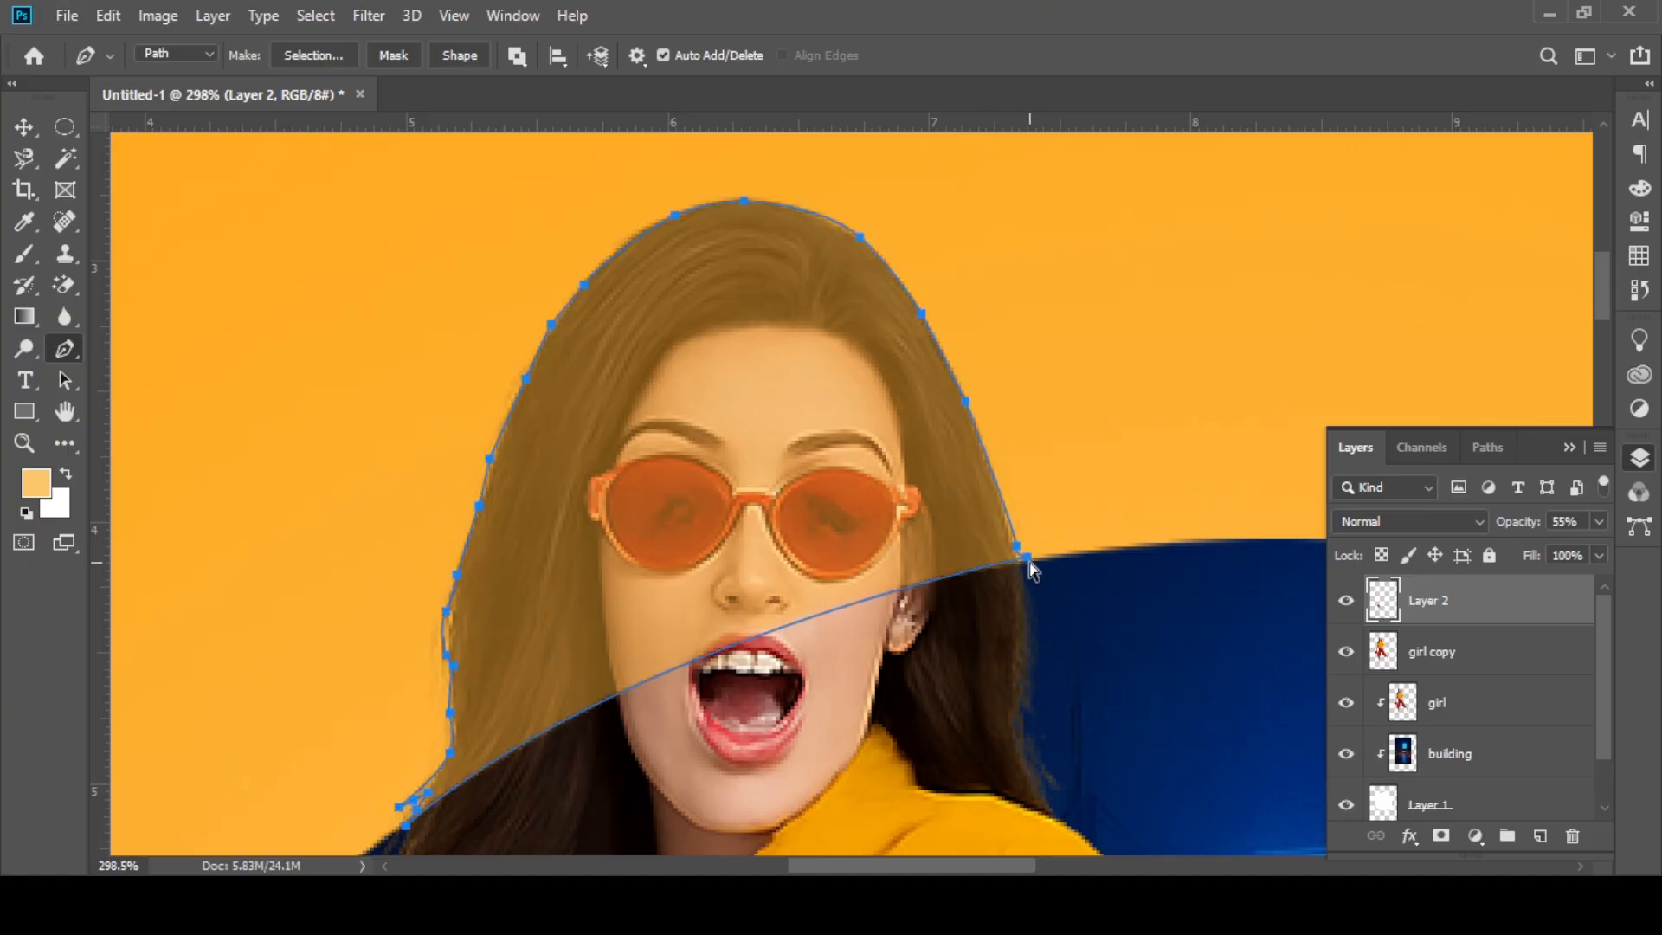
Step: Adjust the head path's closing anchor and curve handle to fit the segment across the face to the circle's edge
{"action": "left_click", "coordinate": [1029, 556], "text": "ctrl"}
{"action": "left_click_drag", "start_coordinate": [1028, 559], "coordinate": [1021, 570]}
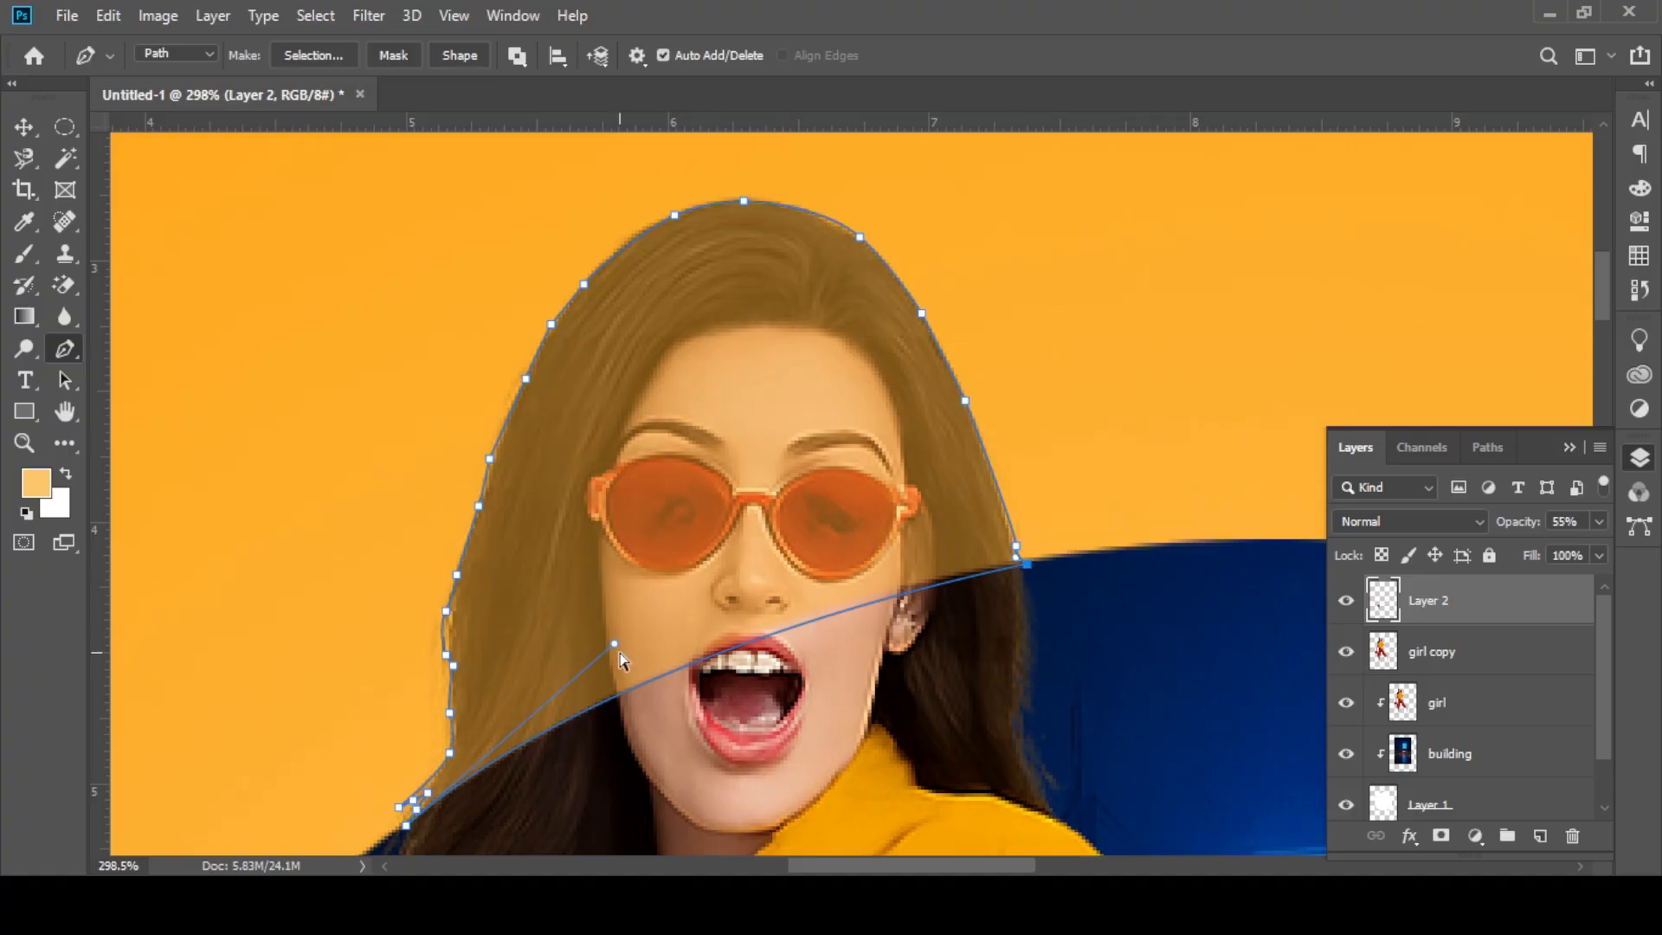
{"action": "left_click_drag", "start_coordinate": [620, 655], "coordinate": [677, 607]}
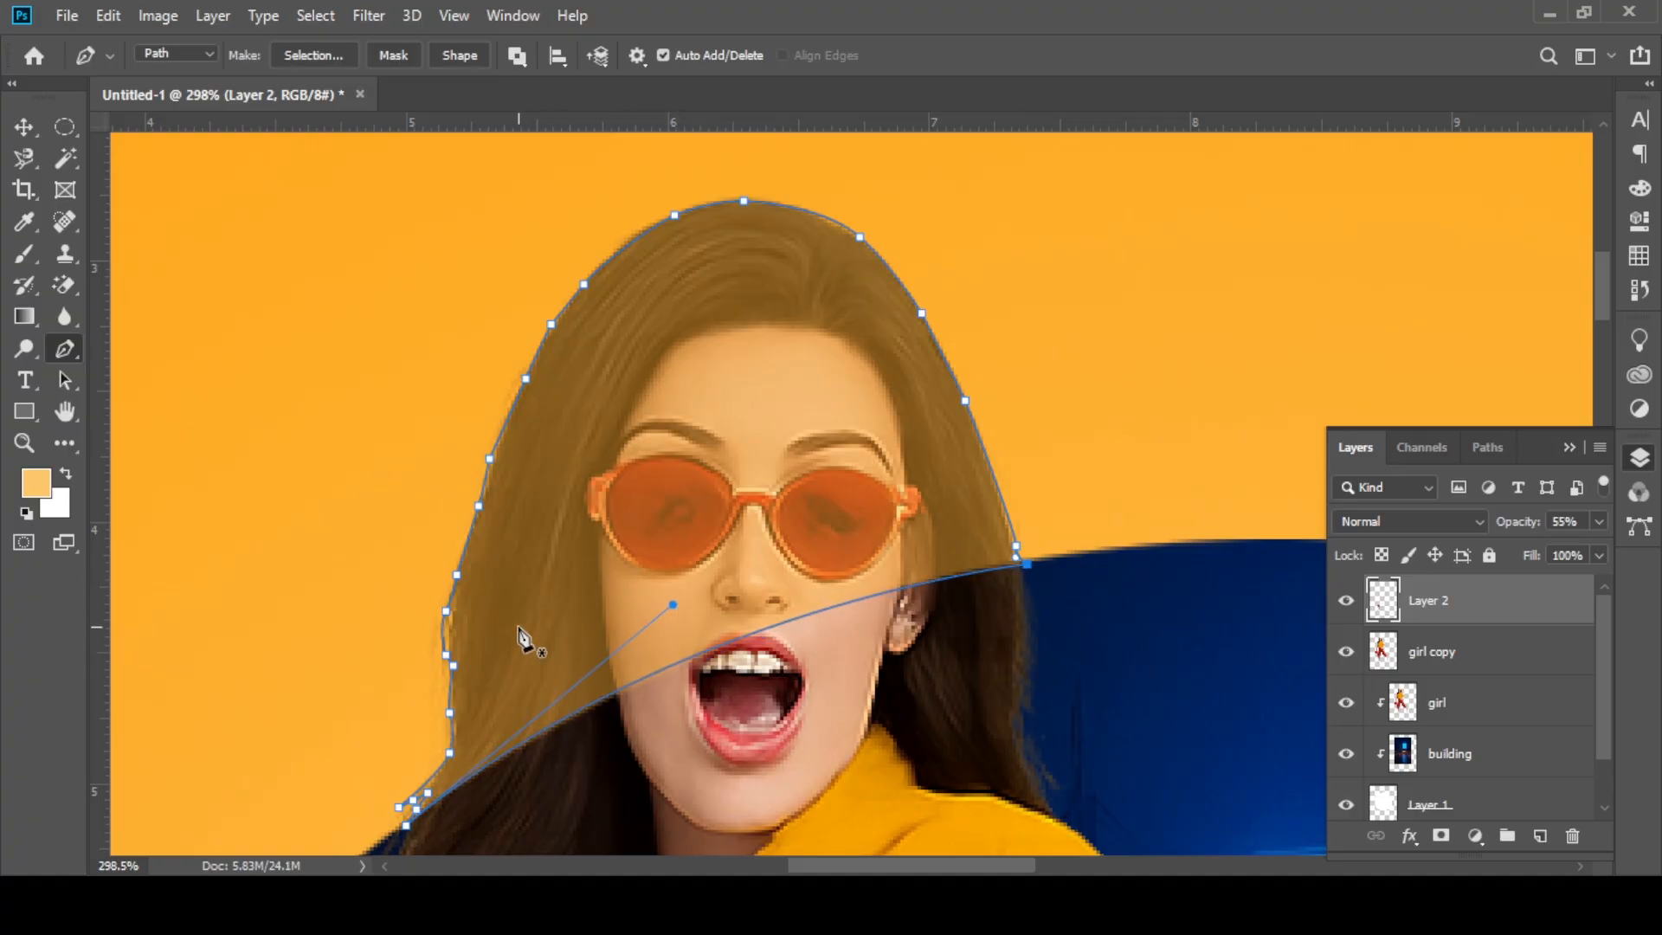
Step: Convert the head path to a selection with a feather radius of 0 pixels and try to copy it to a new layer from Layer 2
{"action": "scroll", "coordinate": [610, 476], "scroll_direction": "down", "scroll_amount": 1}
{"action": "right_click", "coordinate": [709, 242]}
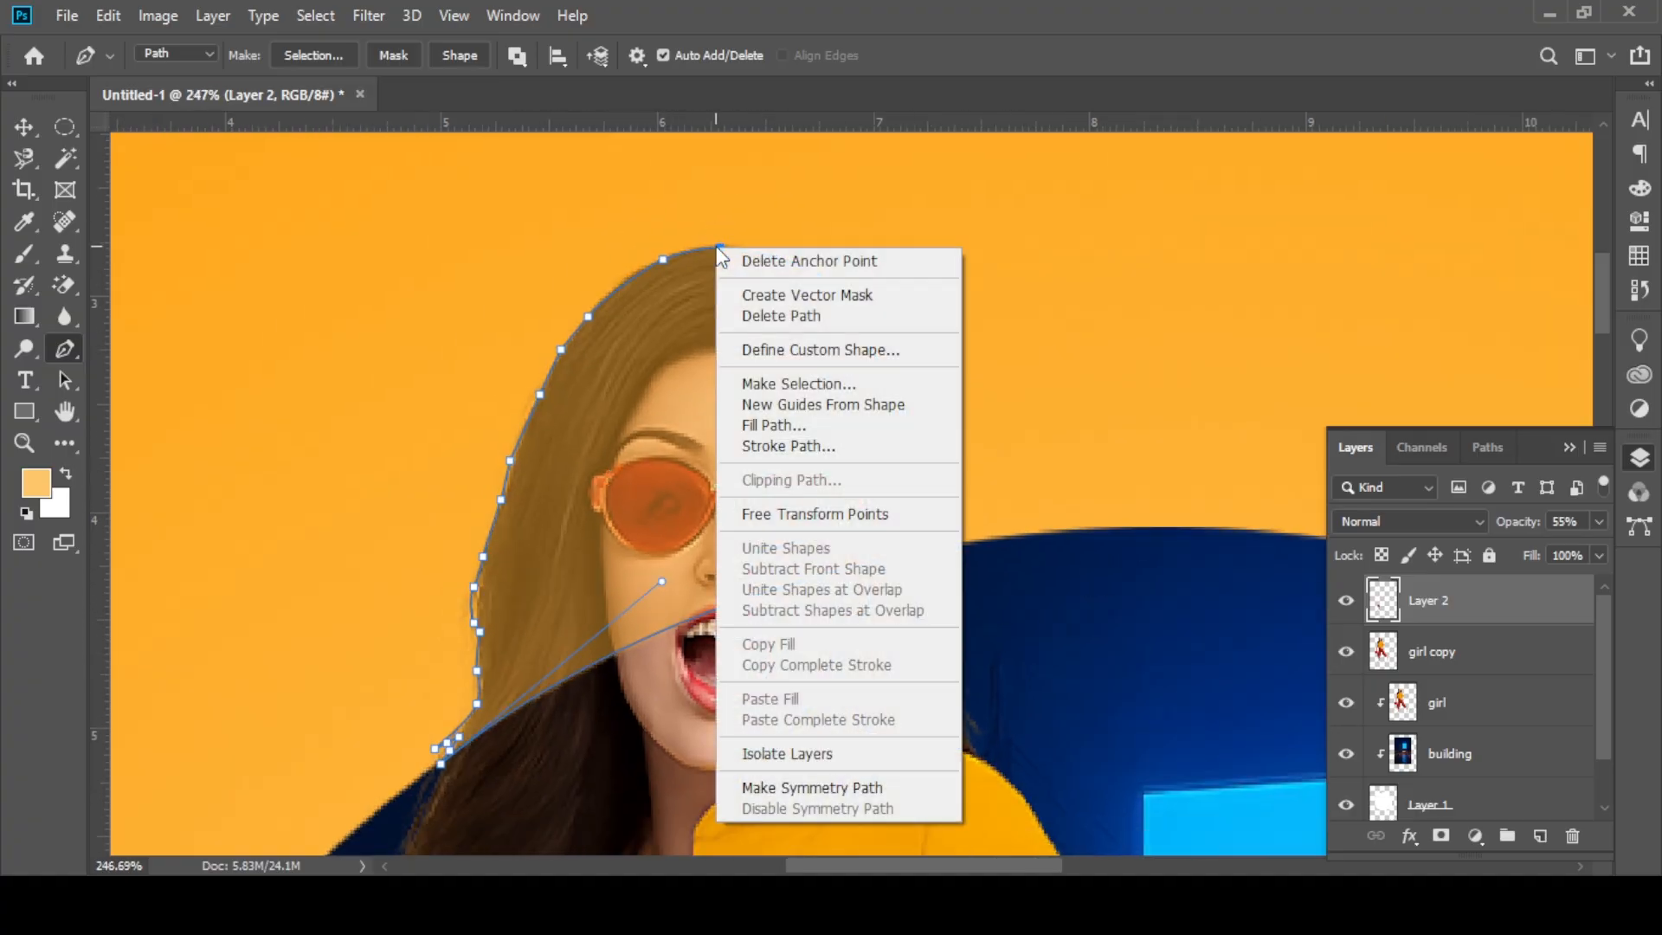
{"action": "left_click", "coordinate": [810, 383]}
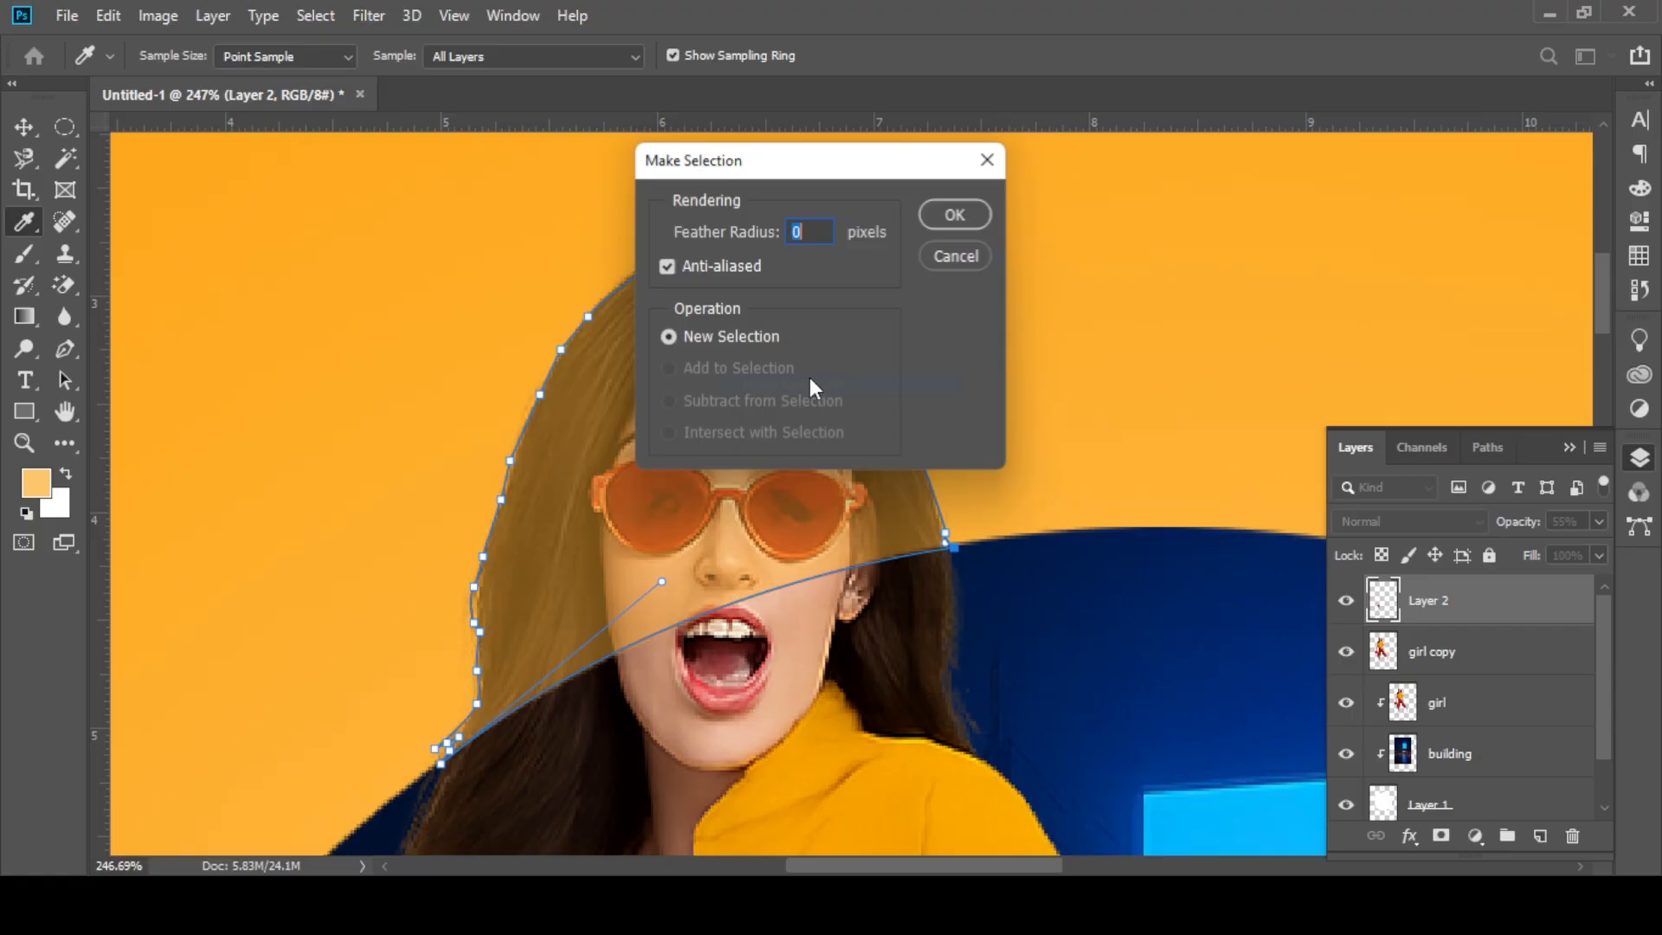
{"action": "left_click", "coordinate": [953, 213]}
{"action": "key", "text": "ctrl+j"}
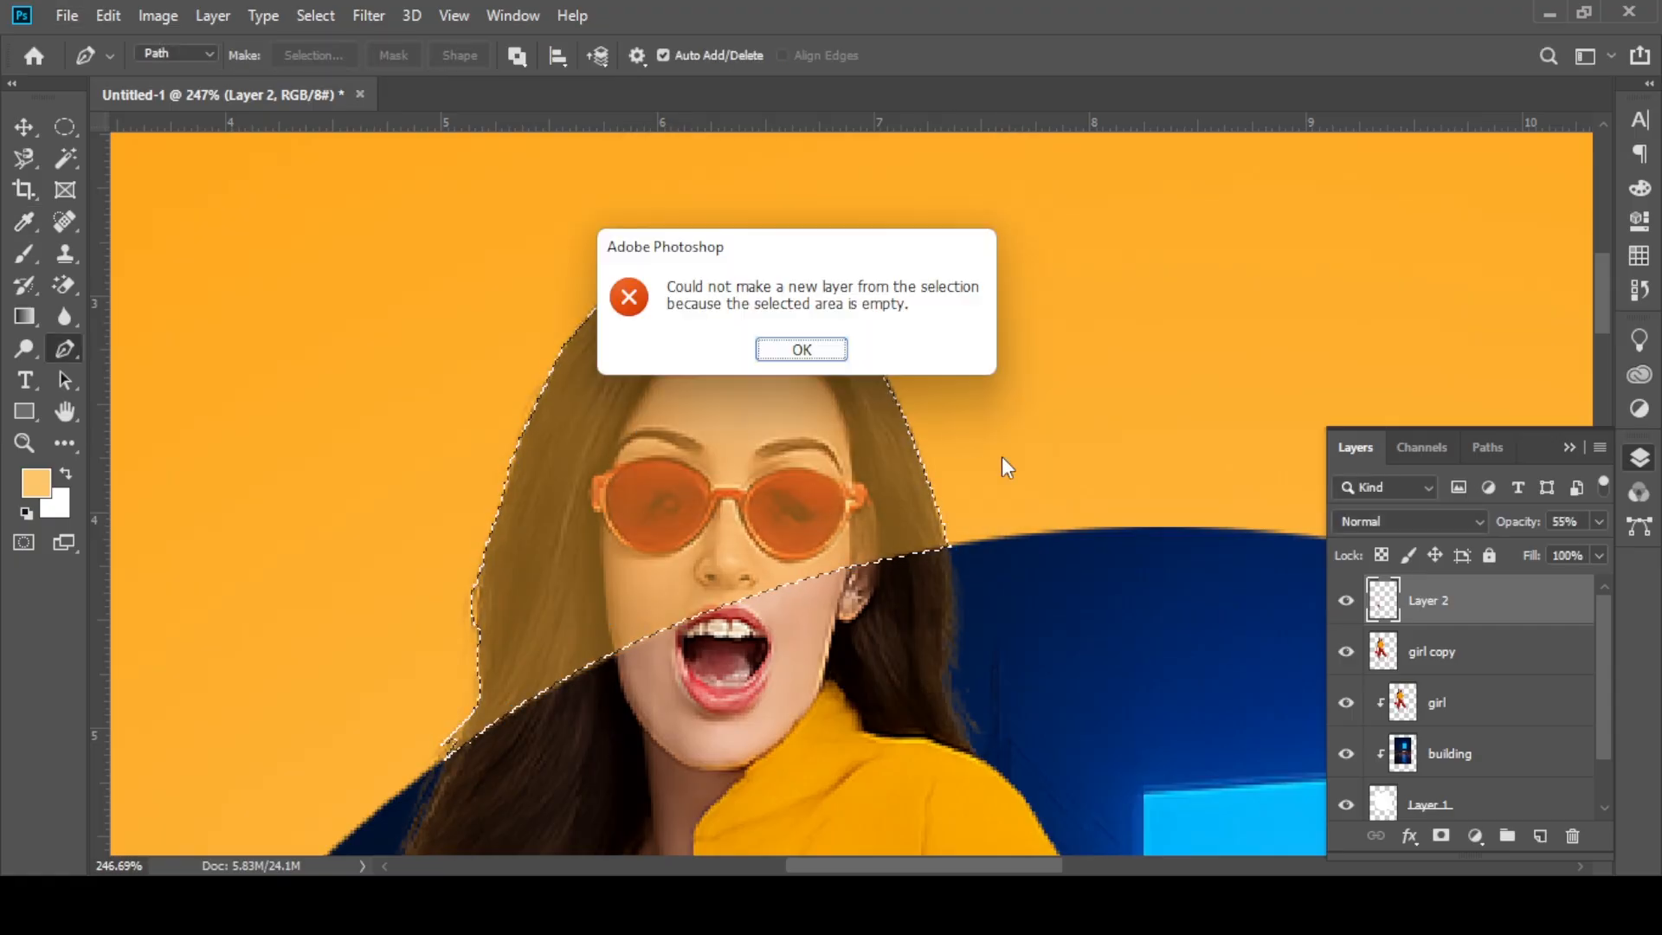
{"action": "left_click", "coordinate": [797, 345]}
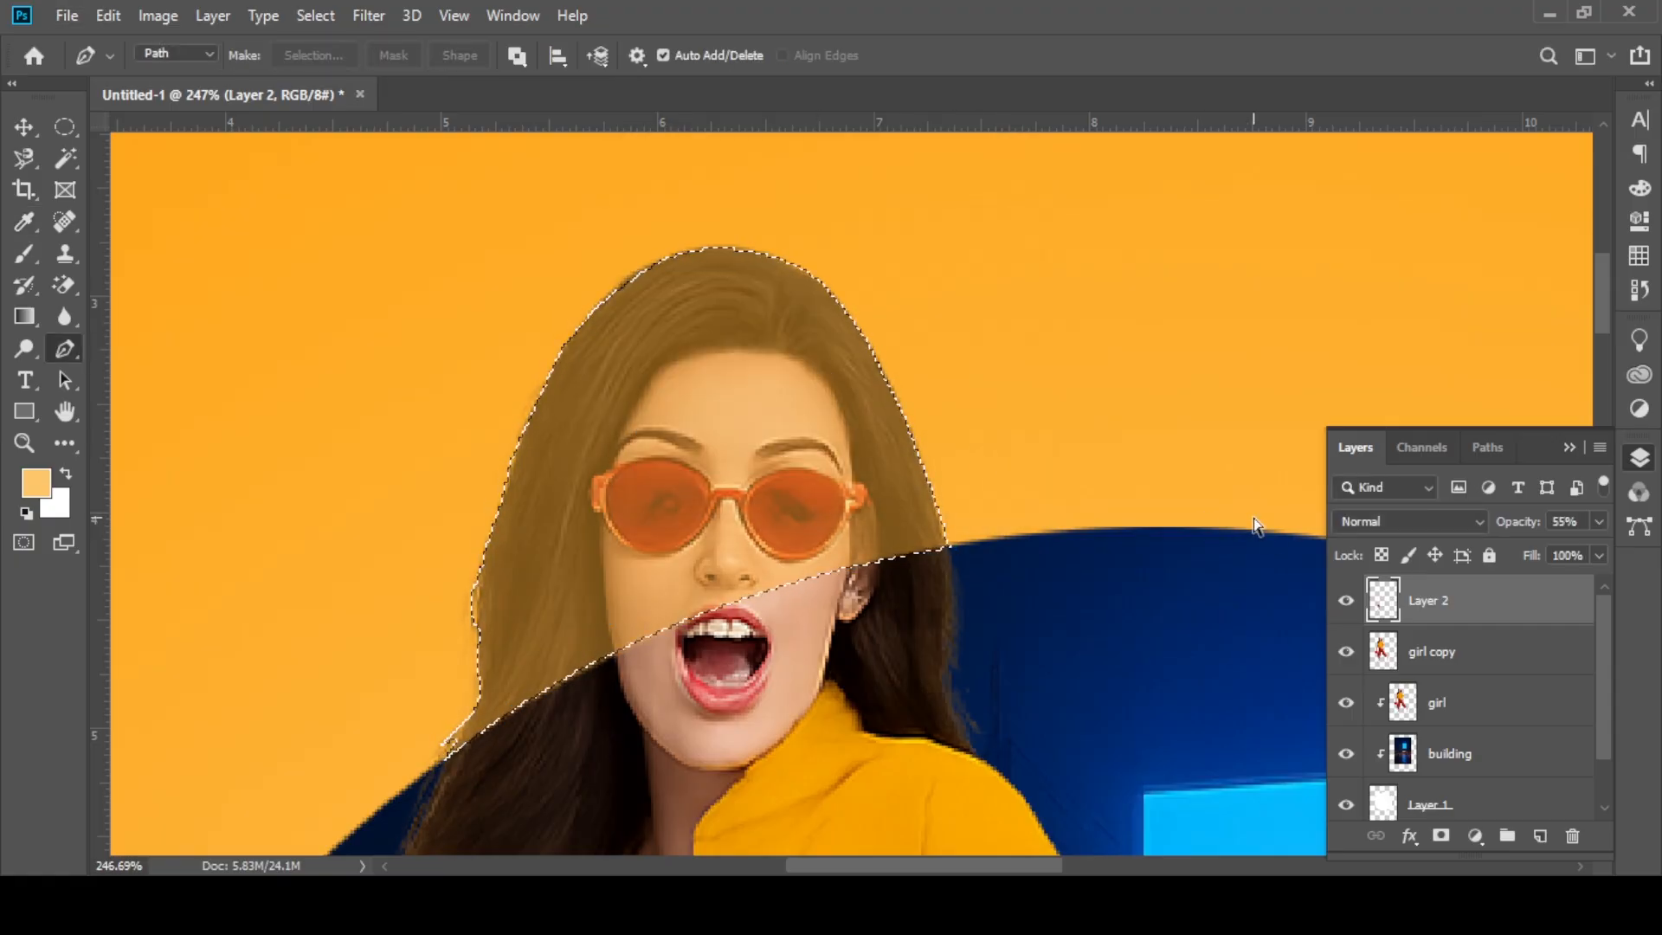
{"action": "key", "text": "ctrl+j"}
{"action": "left_click", "coordinate": [801, 350]}
{"action": "key", "text": "ctrl+d"}
Step: Make the girl copy layer active and convert the head path to a new selection
{"action": "left_click", "coordinate": [1429, 653]}
{"action": "key", "text": "ctrl+j"}
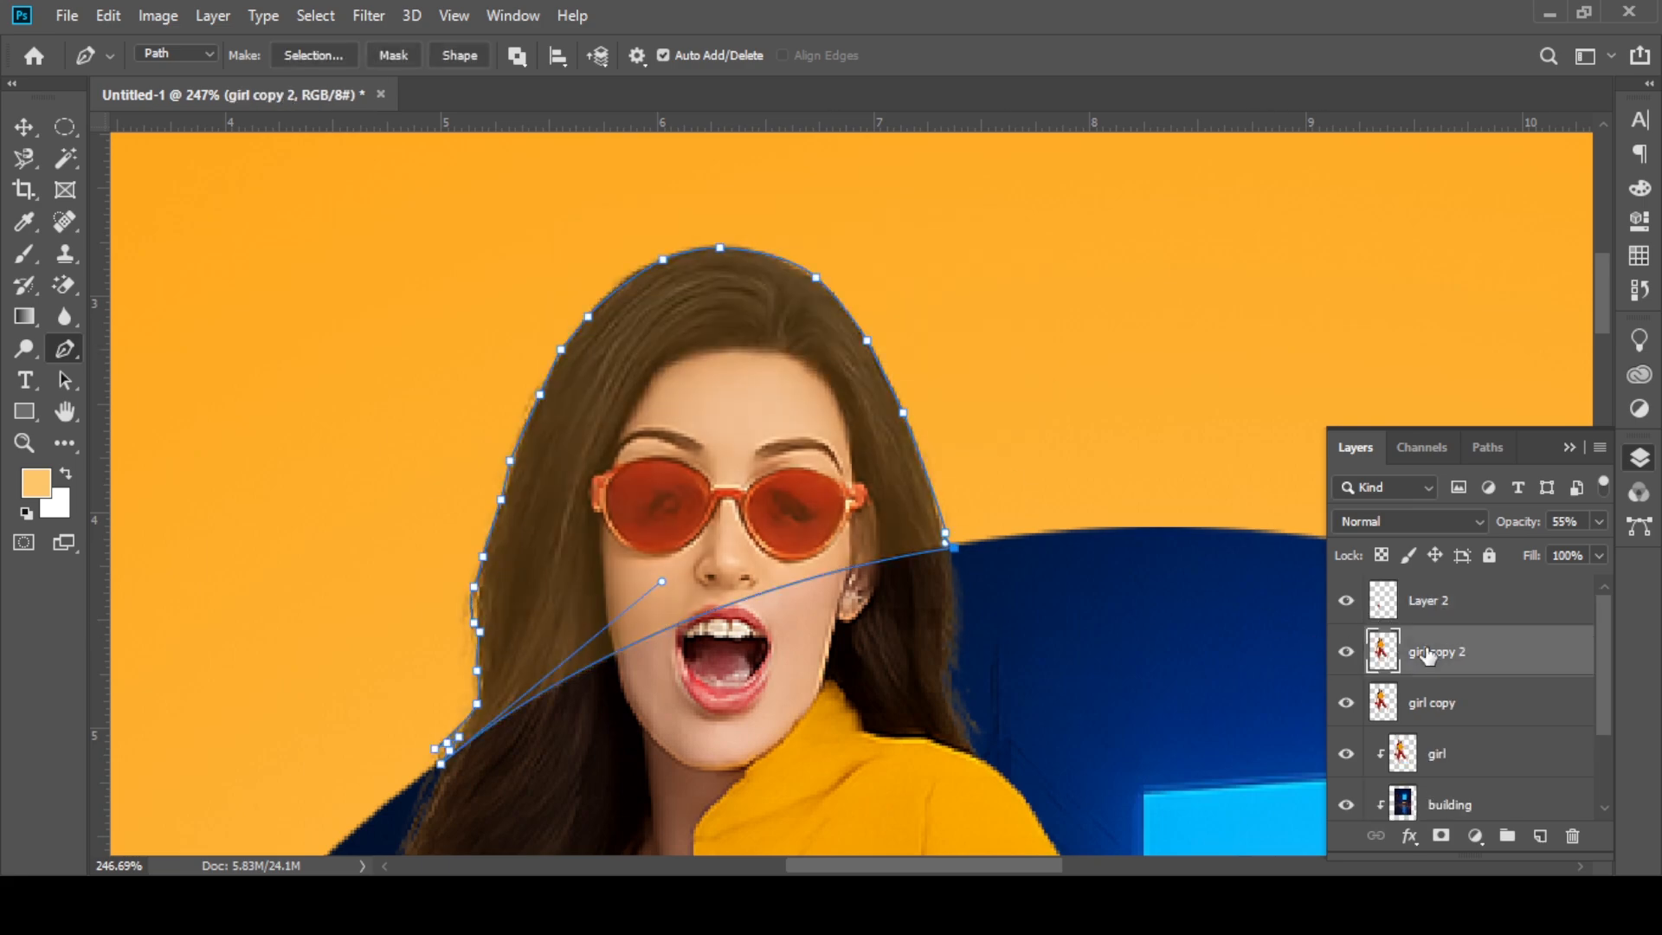
{"action": "key", "text": "ctrl+z"}
{"action": "right_click", "coordinate": [860, 335]}
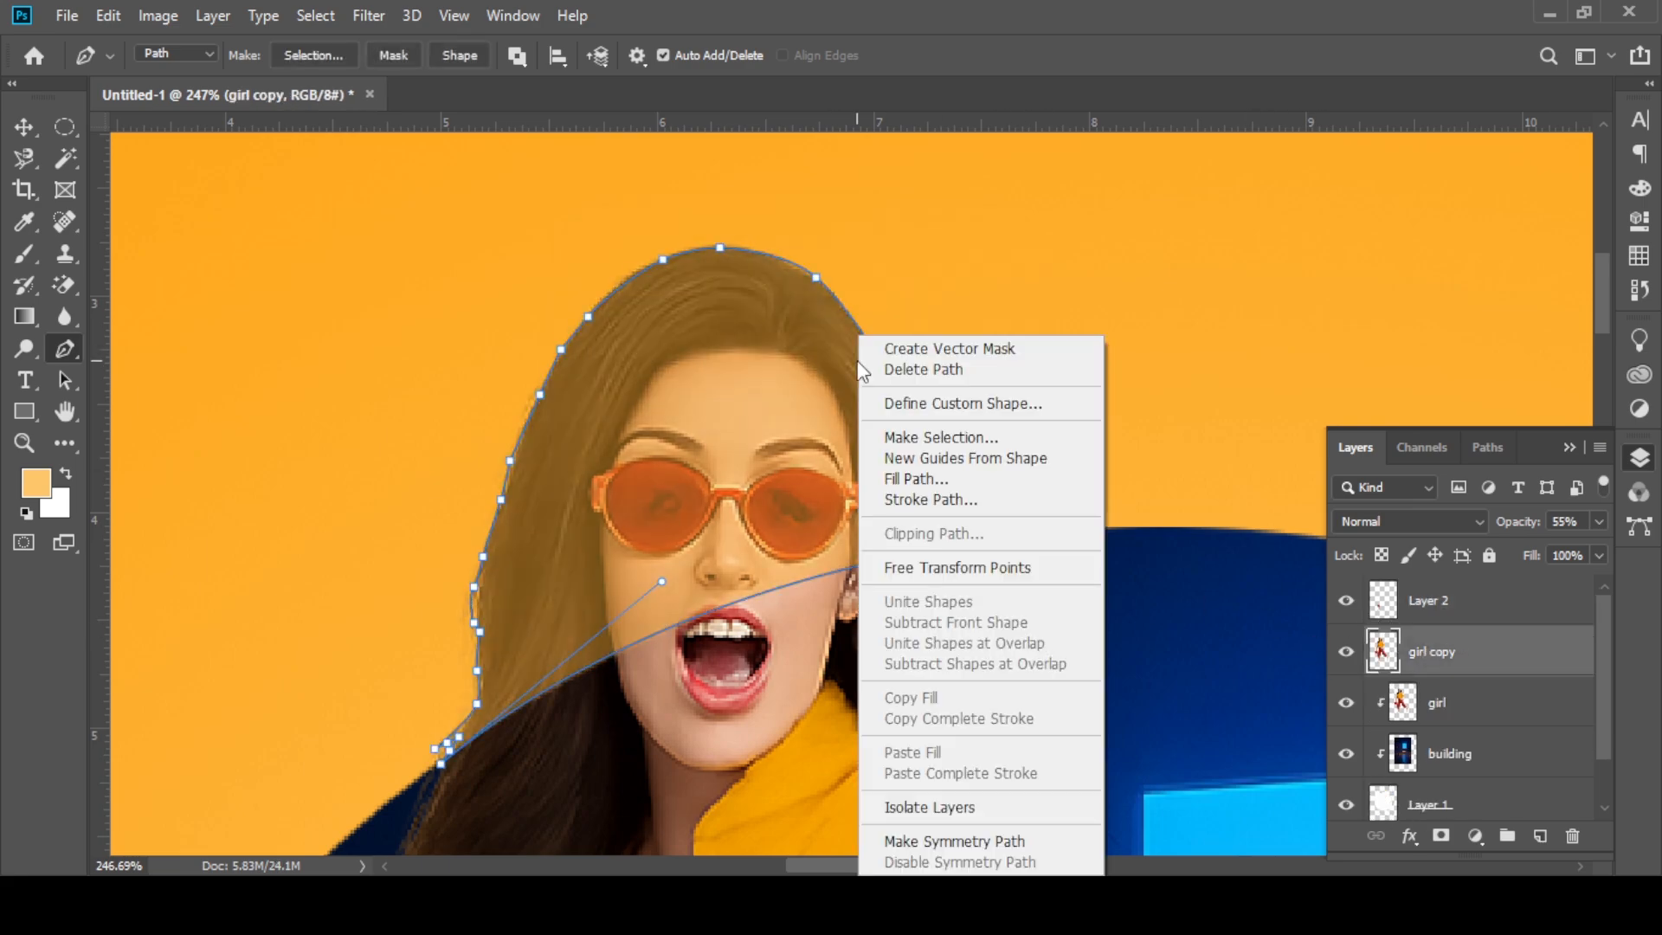
{"action": "left_click", "coordinate": [921, 435]}
{"action": "left_click", "coordinate": [953, 212]}
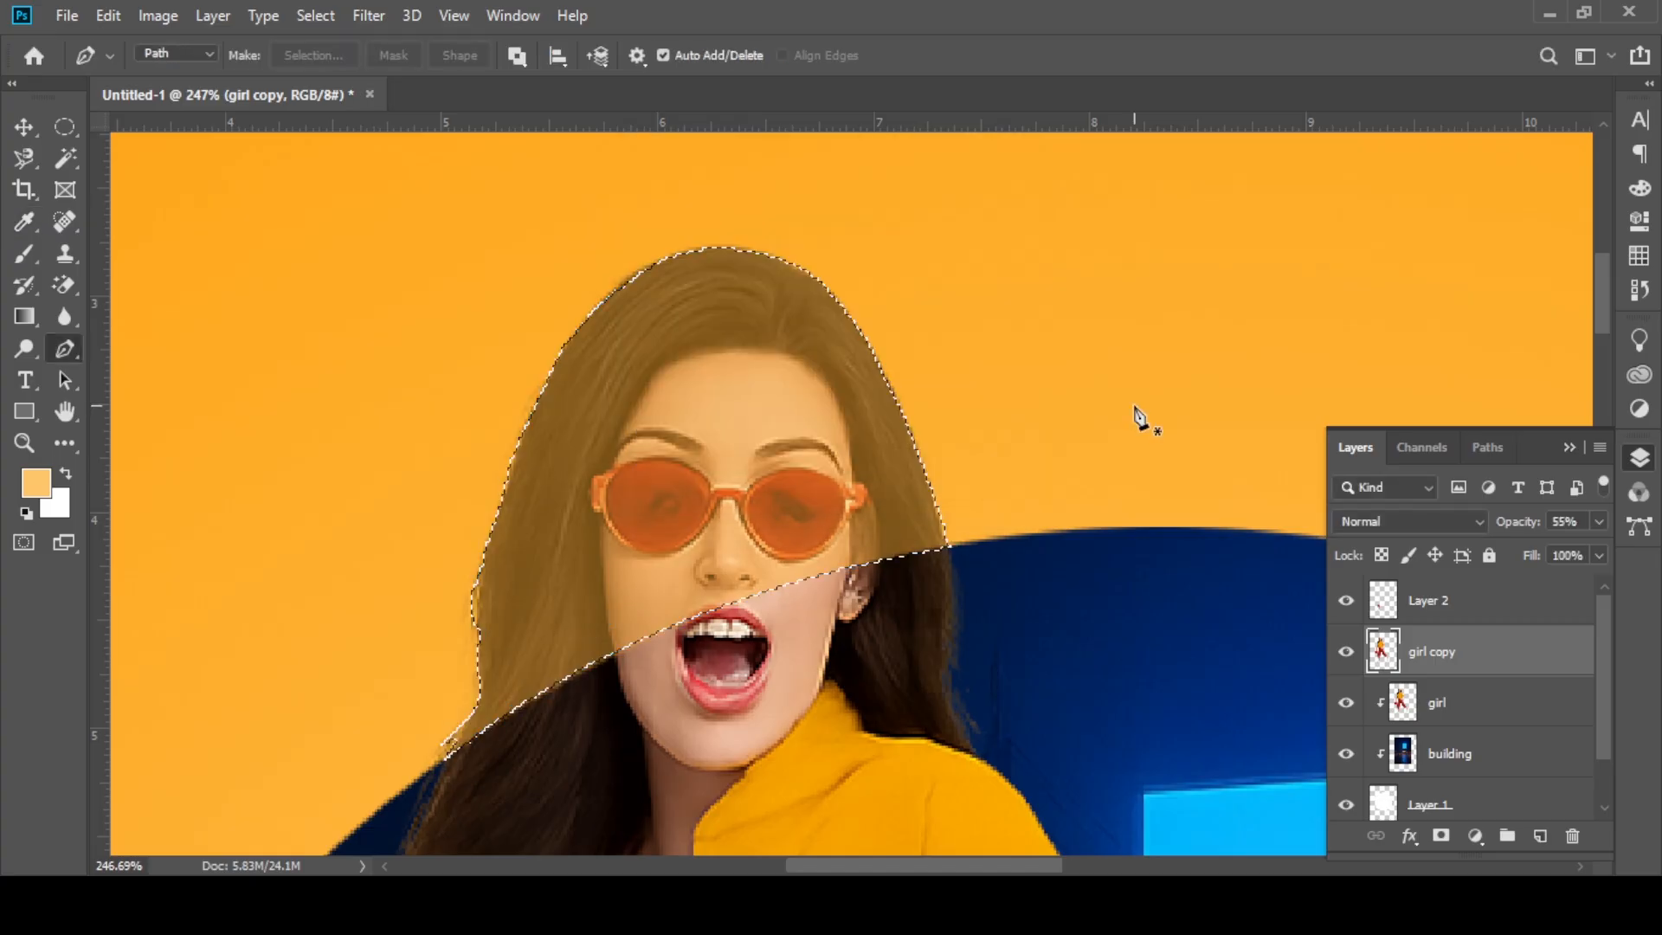
Step: Copy the selected head area from the girl copy layer to a new layer and merge it with Layer 2
{"action": "key", "text": "ctrl+j"}
{"action": "key", "text": "ctrl+d"}
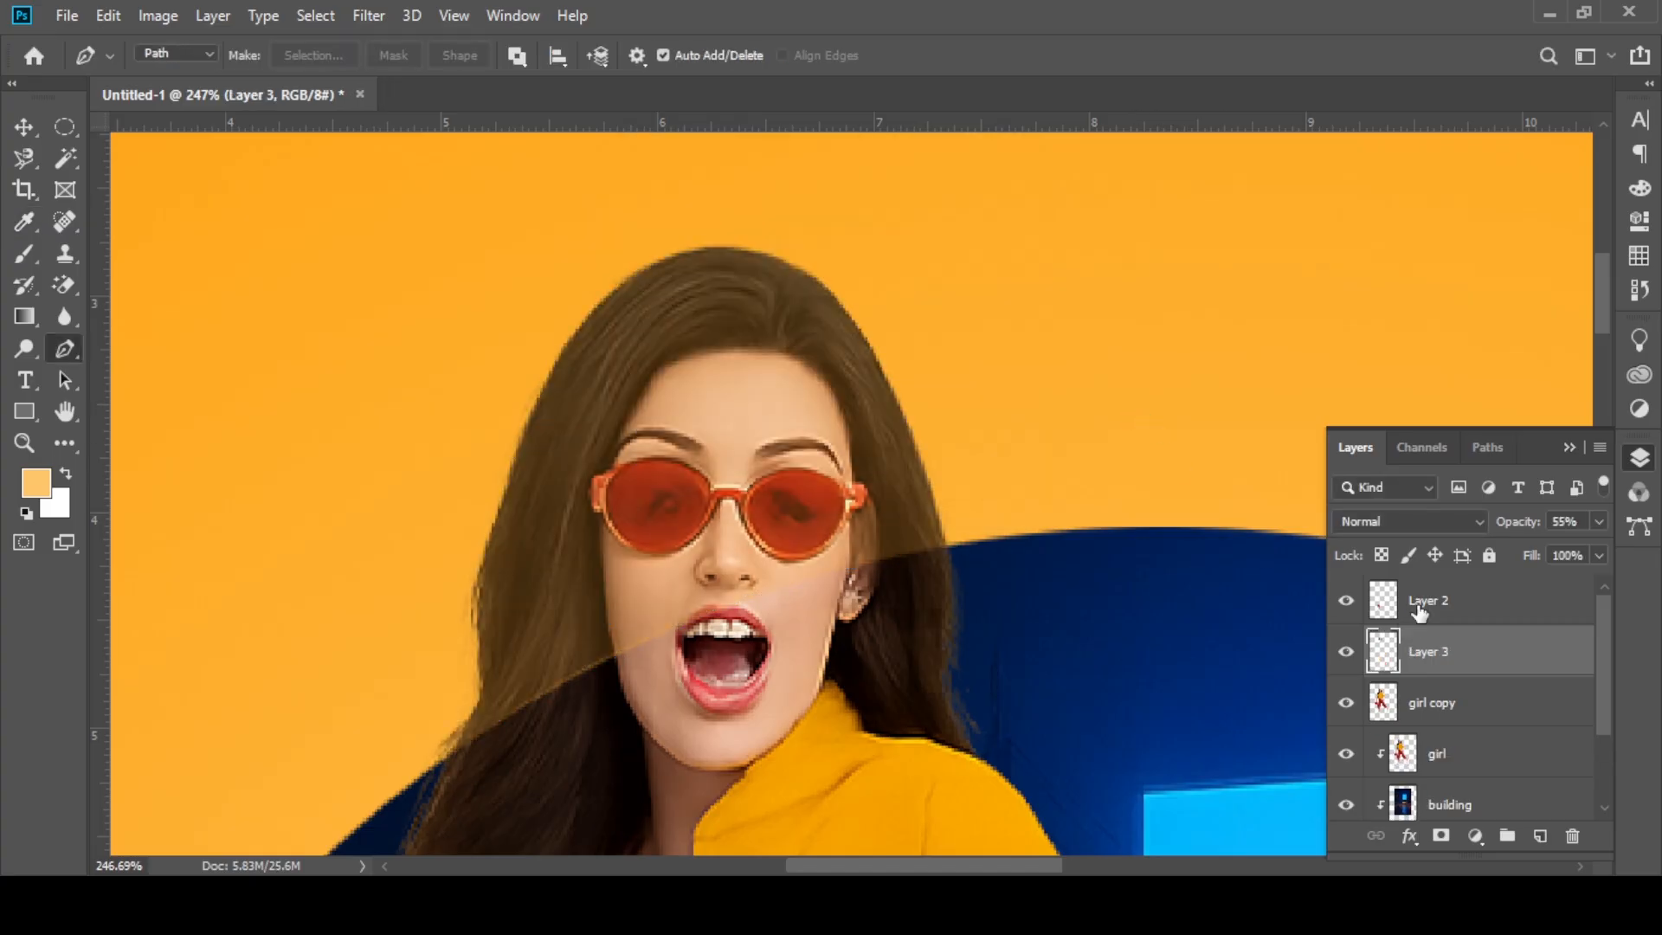
{"action": "left_click", "coordinate": [1419, 611], "text": "shift"}
{"action": "right_click", "coordinate": [1443, 638]}
{"action": "left_click", "coordinate": [1228, 716]}
{"action": "scroll", "coordinate": [1121, 563], "scroll_direction": "down", "scroll_amount": 4}
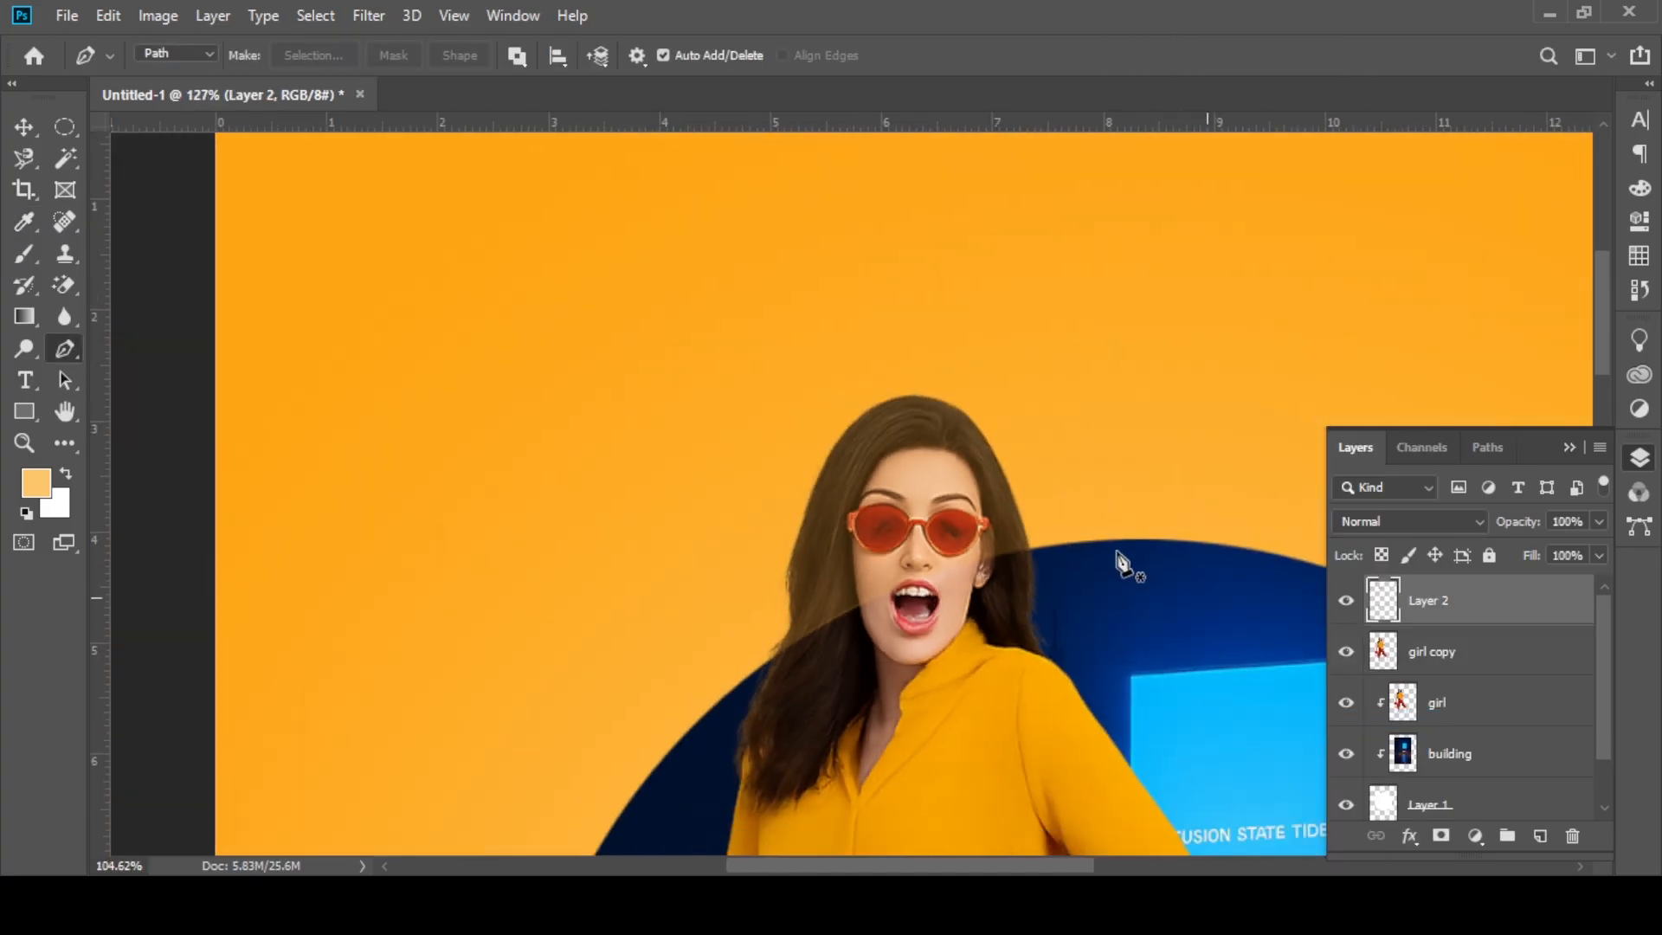
{"action": "scroll", "coordinate": [1121, 563], "scroll_direction": "down", "scroll_amount": 5}
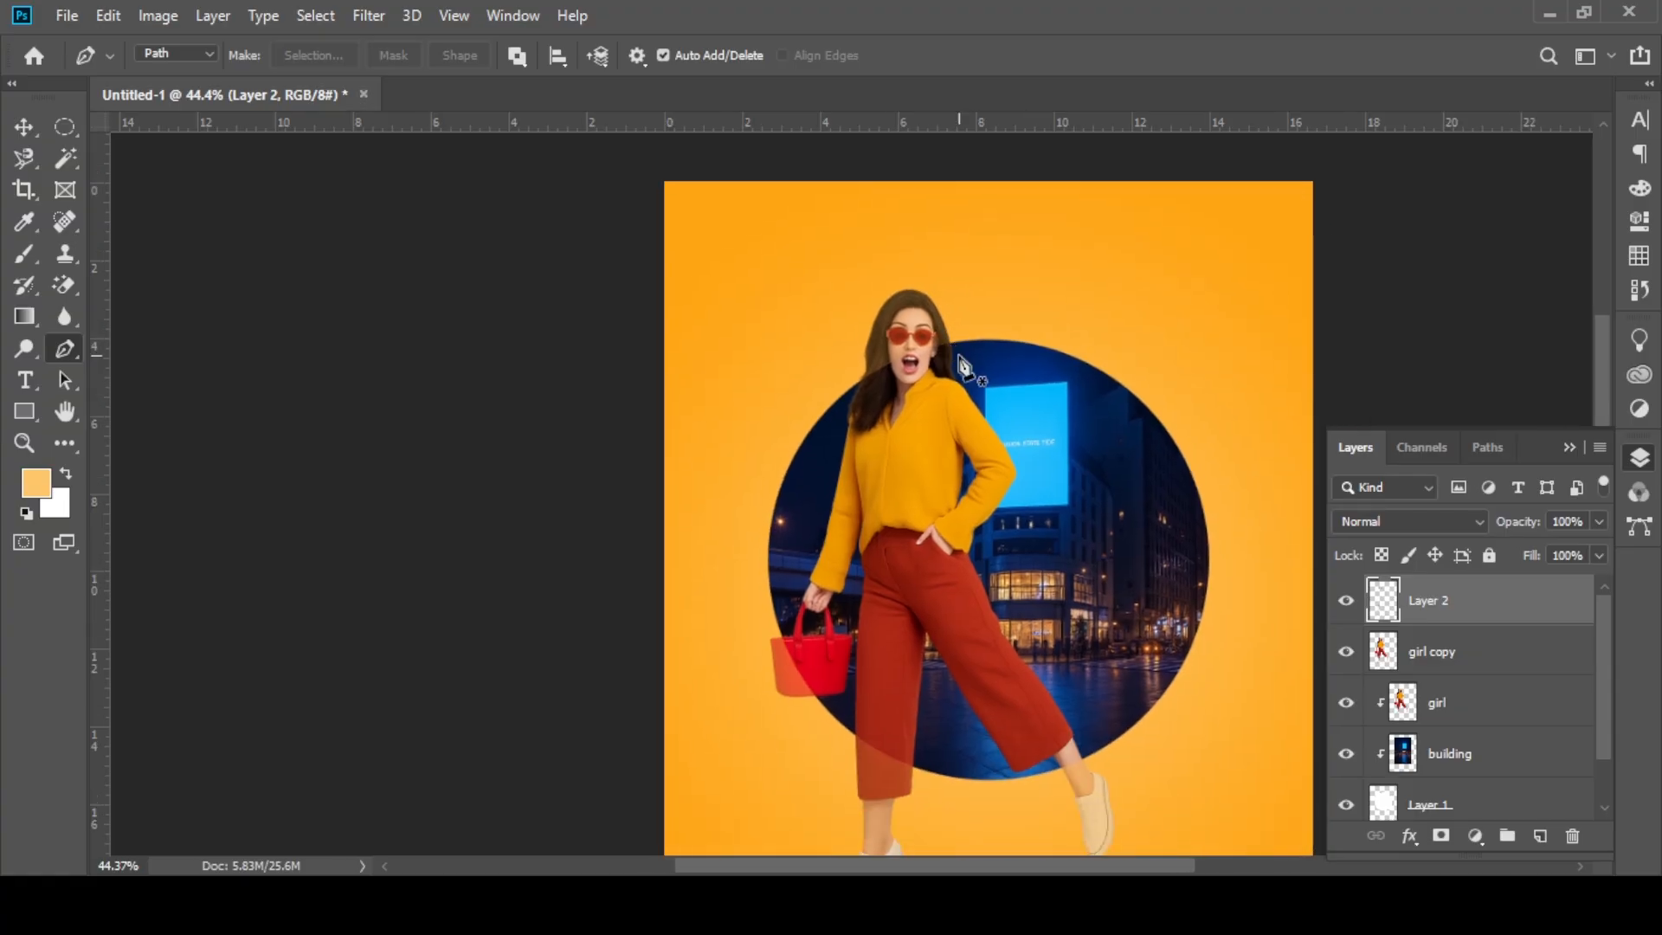
{"action": "scroll", "coordinate": [963, 366], "scroll_direction": "down", "scroll_amount": 1}
Step: Delete the girl copy layer and undo the deletion
{"action": "left_click", "coordinate": [1442, 658]}
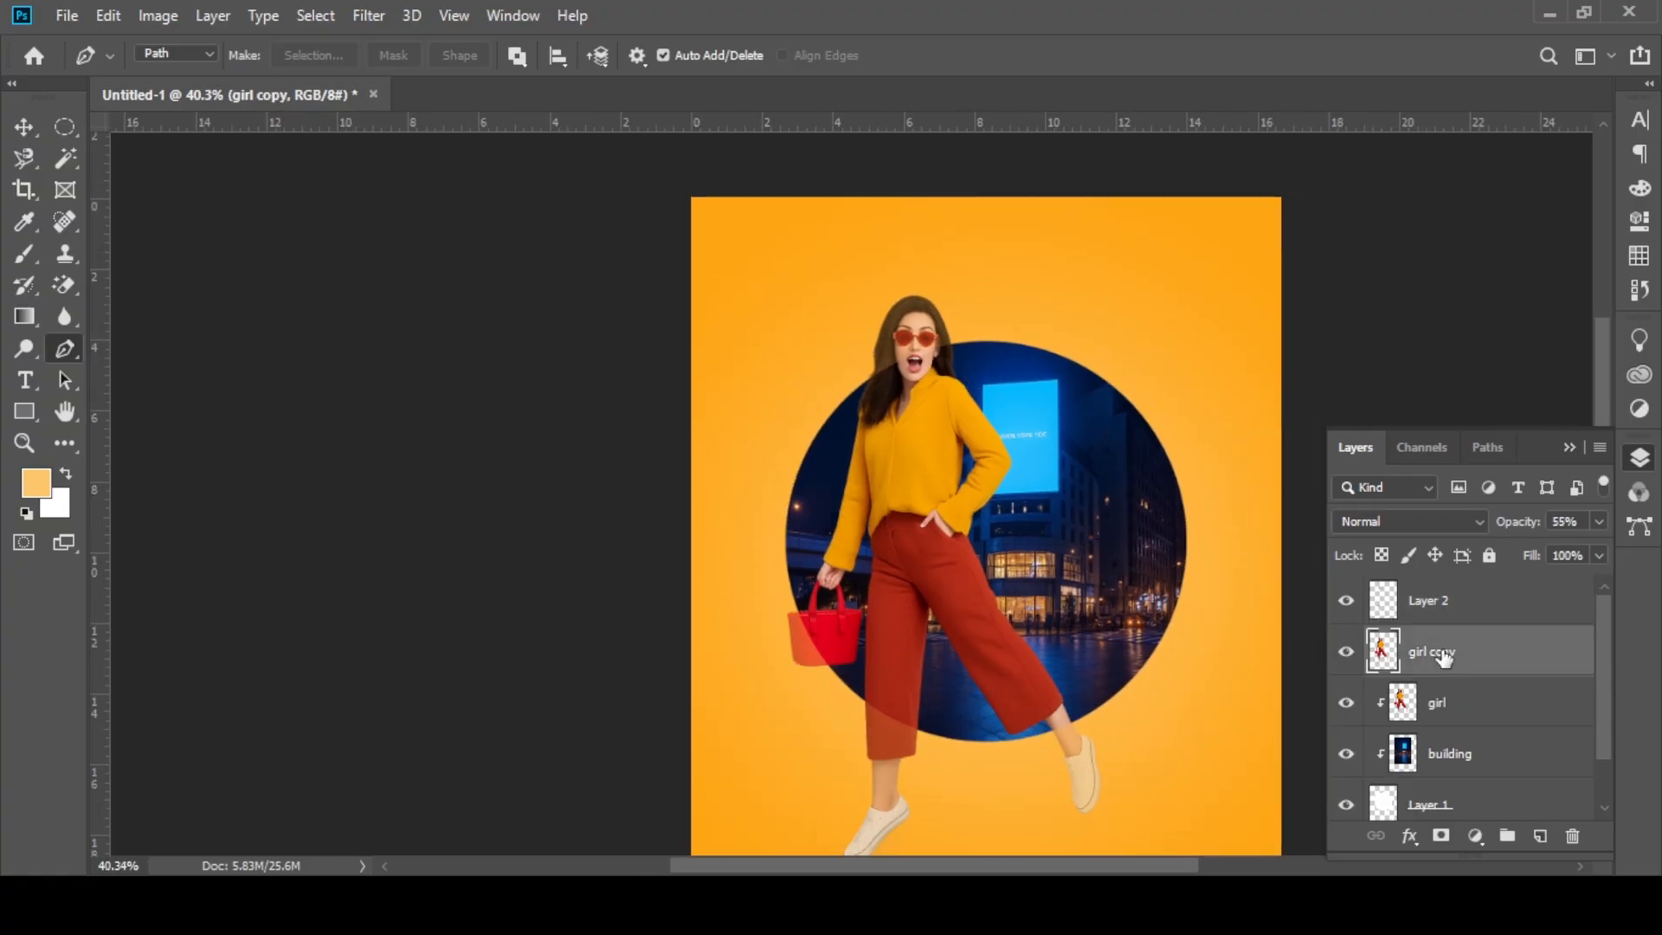
{"action": "left_click", "coordinate": [1572, 836]}
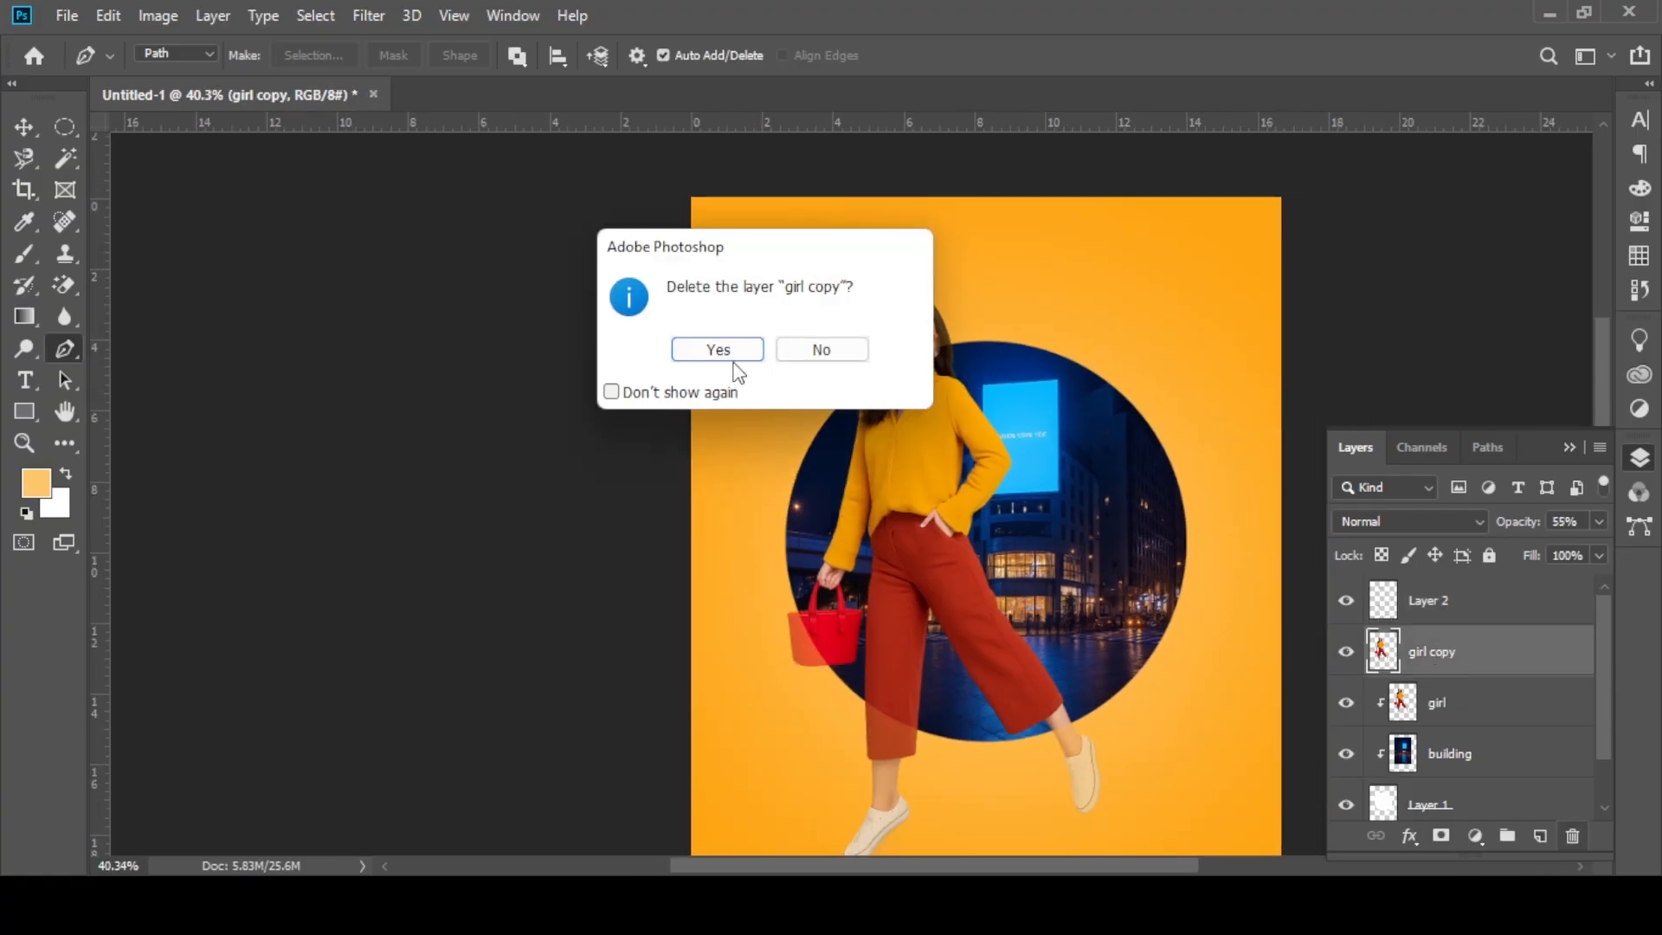
{"action": "key", "text": "Return"}
{"action": "key", "text": "ctrl+z"}
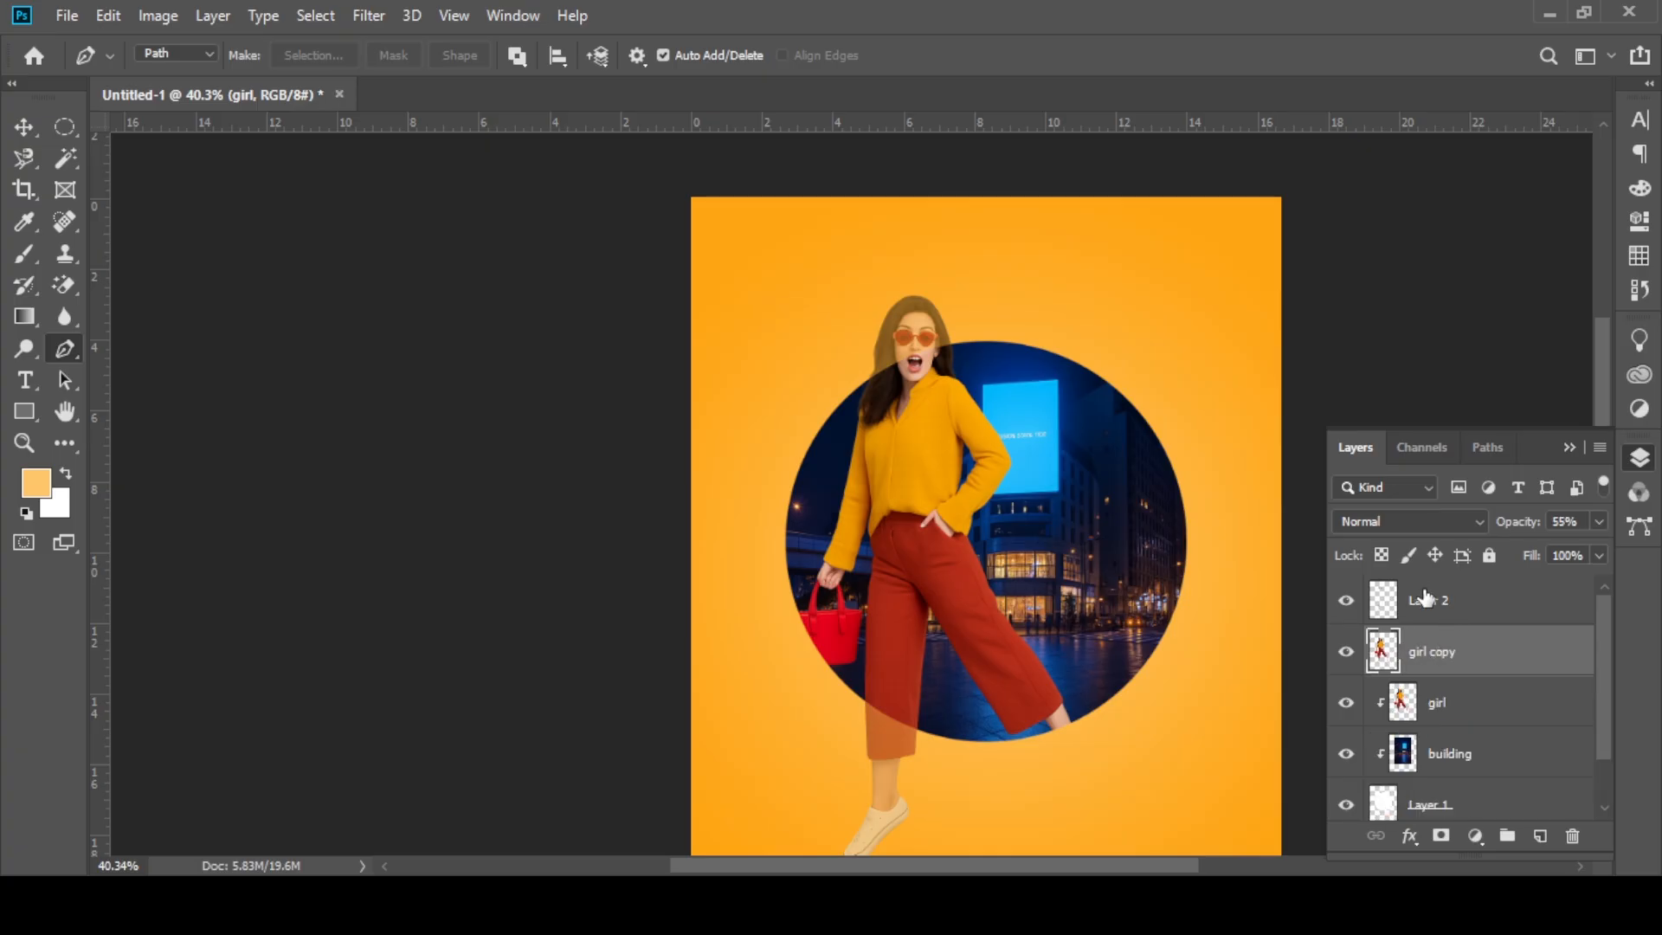
Step: Undo the layer merge and the head copy, back to the head path on the girl copy layer
{"action": "left_click", "coordinate": [1446, 602]}
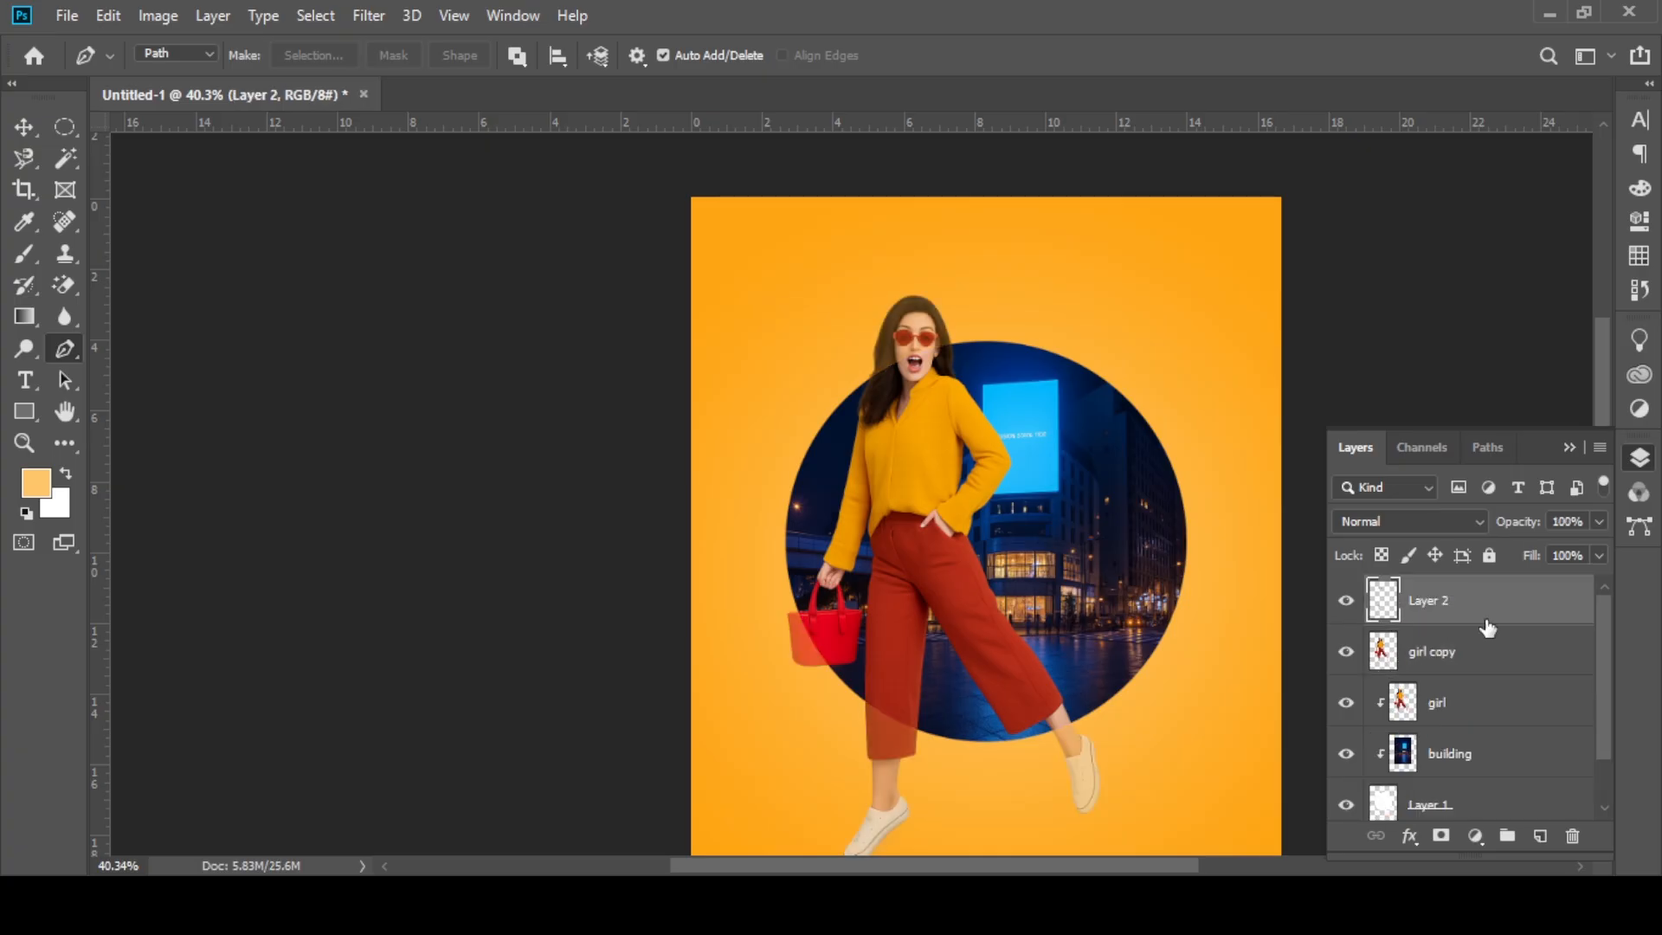
{"action": "key", "text": "ctrl+z"}
{"action": "key", "text": "ctrl+z"}
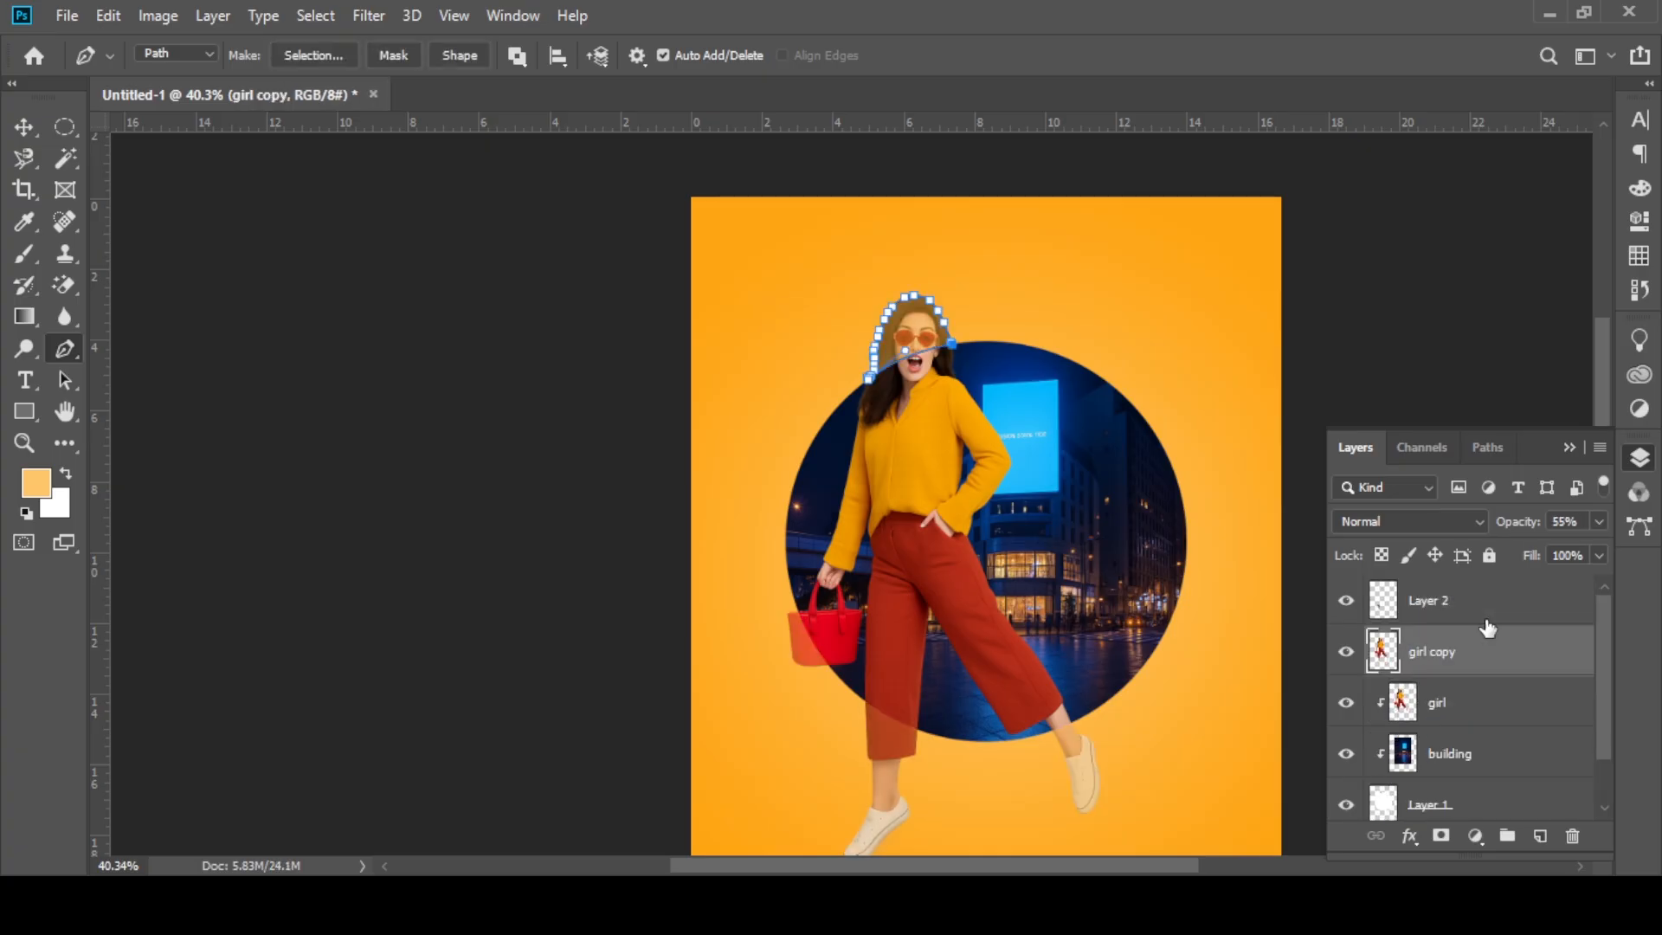
Step: Copy the head area to a new layer and set the opacity of the head layer and Layer 2 to 100%
{"action": "key", "text": "ctrl+j"}
{"action": "left_click", "coordinate": [1442, 616], "text": "shift"}
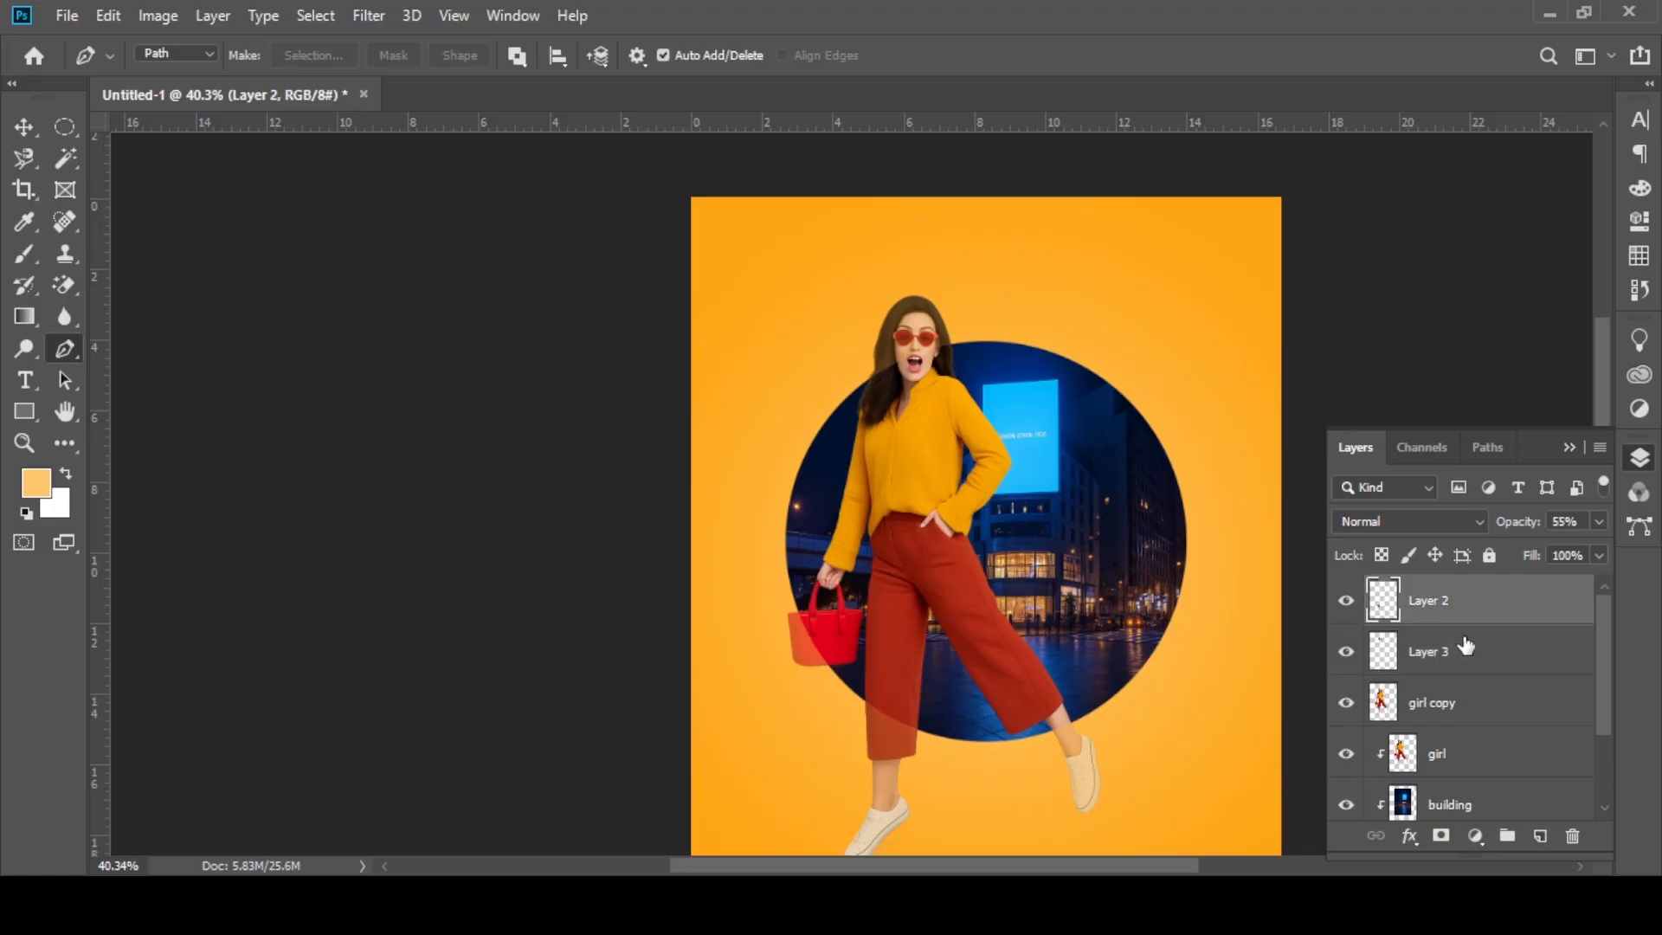
{"action": "left_click_drag", "start_coordinate": [1513, 528], "coordinate": [1583, 555]}
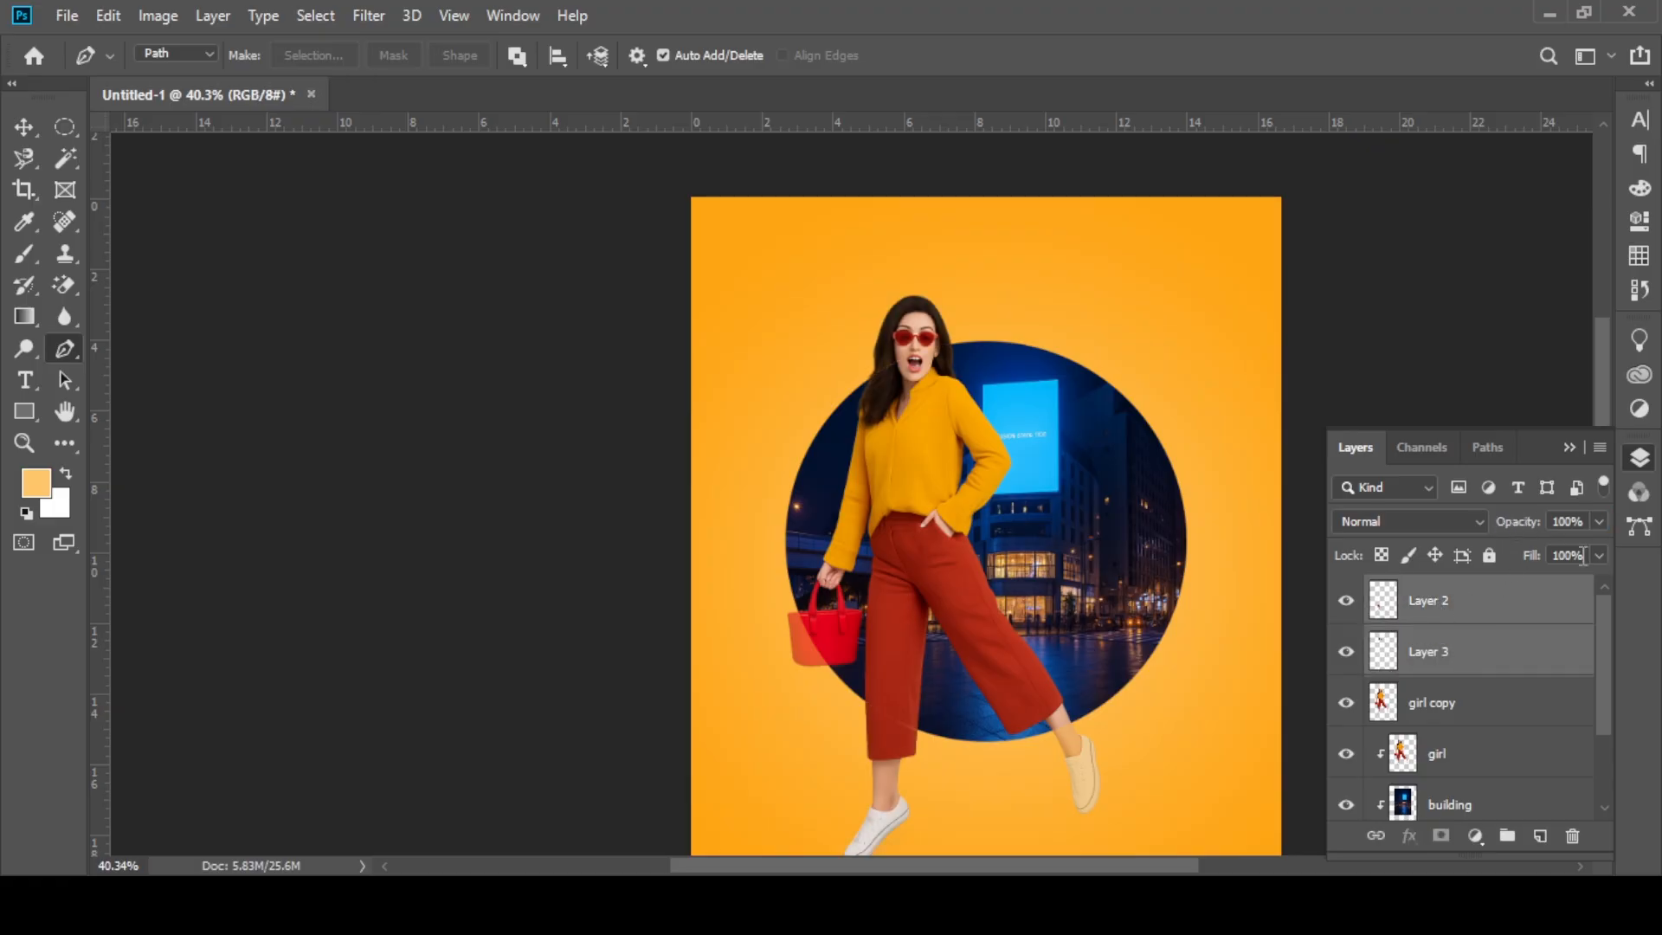
Step: Delete the semi-transparent girl copy layer
{"action": "left_click", "coordinate": [1459, 718]}
{"action": "left_click", "coordinate": [1573, 836]}
{"action": "left_click", "coordinate": [716, 349]}
Step: Merge Layer 2 and Layer 3 into a single layer holding the head and leg cut-outs
{"action": "left_click", "coordinate": [1428, 600]}
{"action": "left_click", "coordinate": [1423, 651], "text": "shift"}
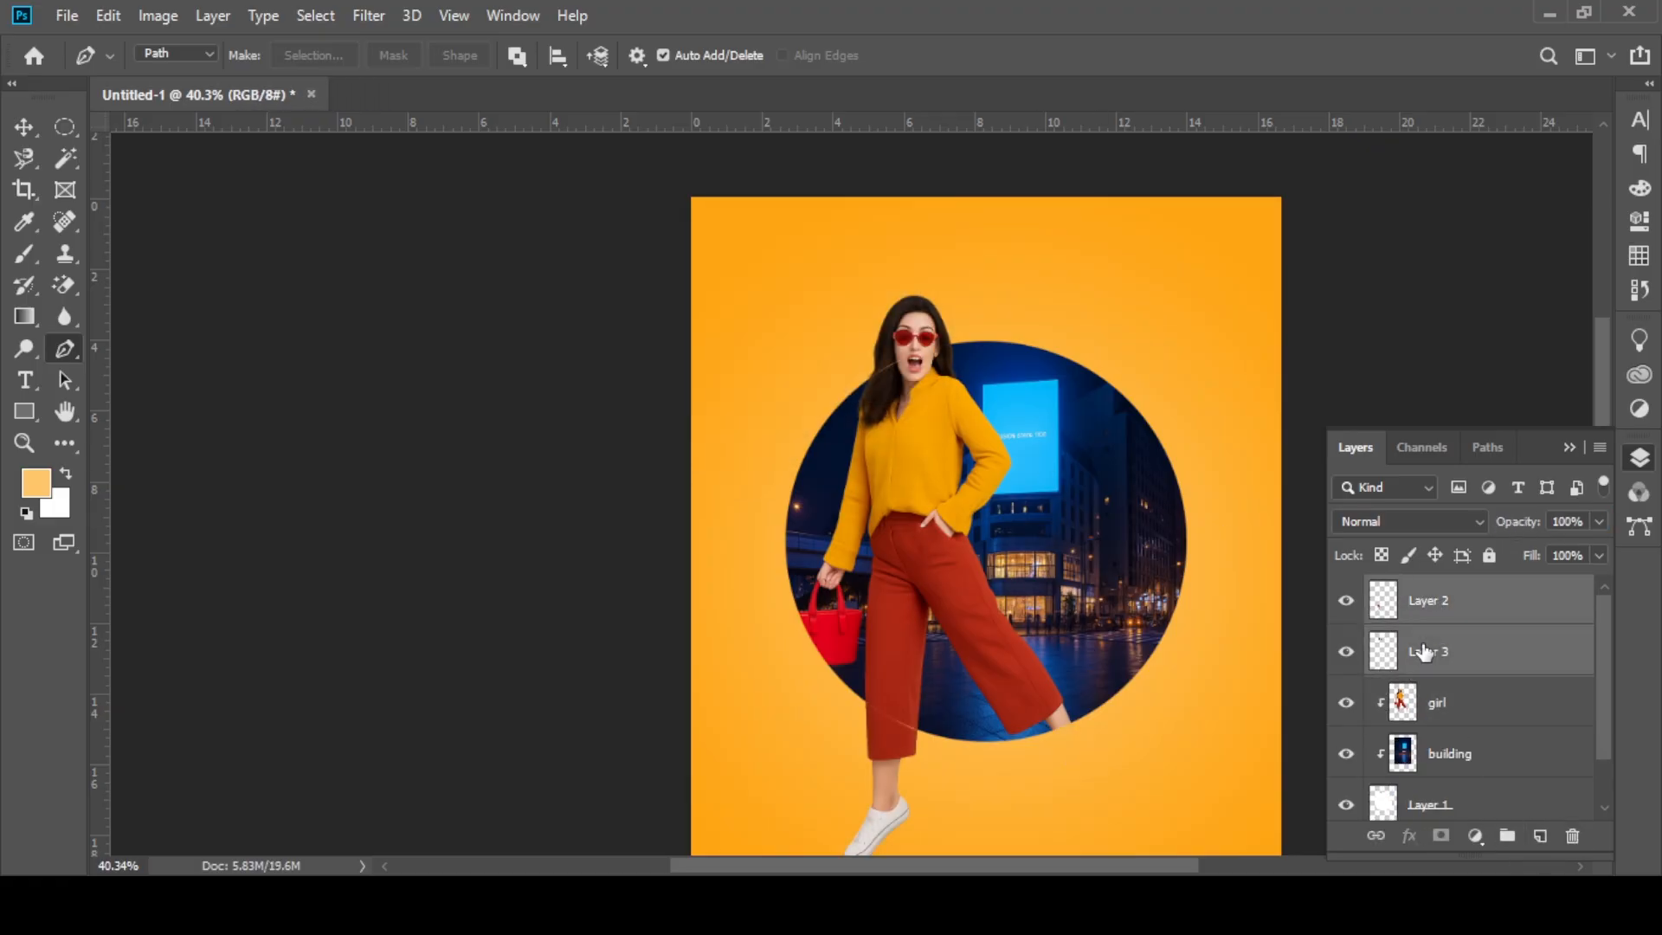
{"action": "right_click", "coordinate": [1423, 655]}
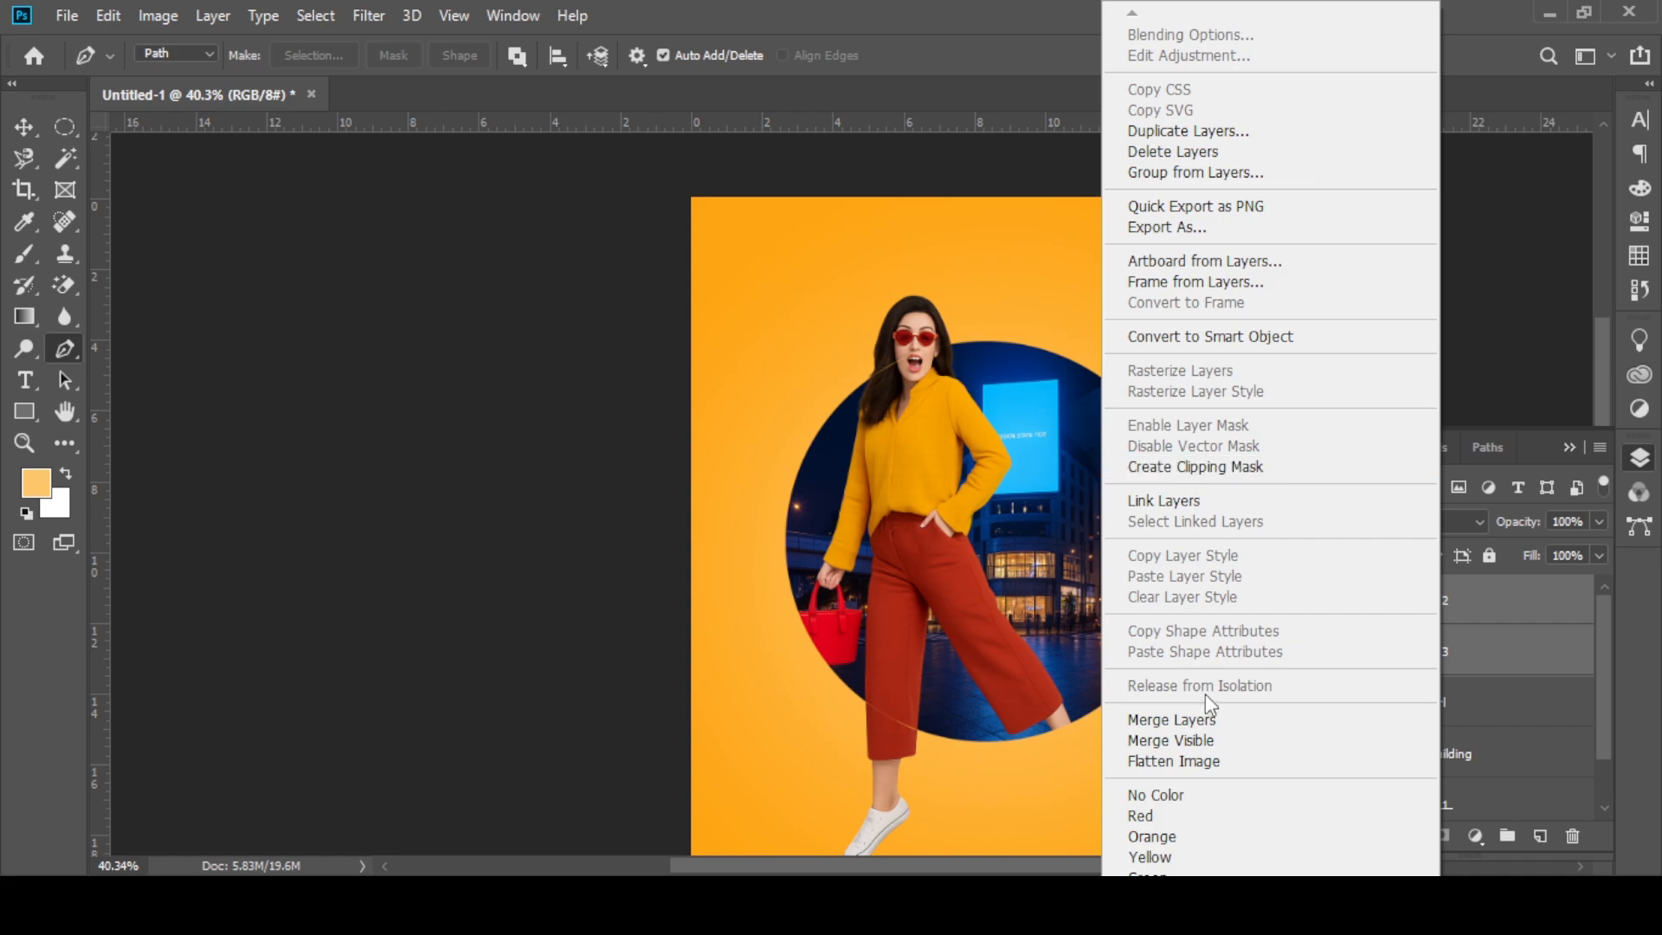
{"action": "left_click", "coordinate": [1190, 720]}
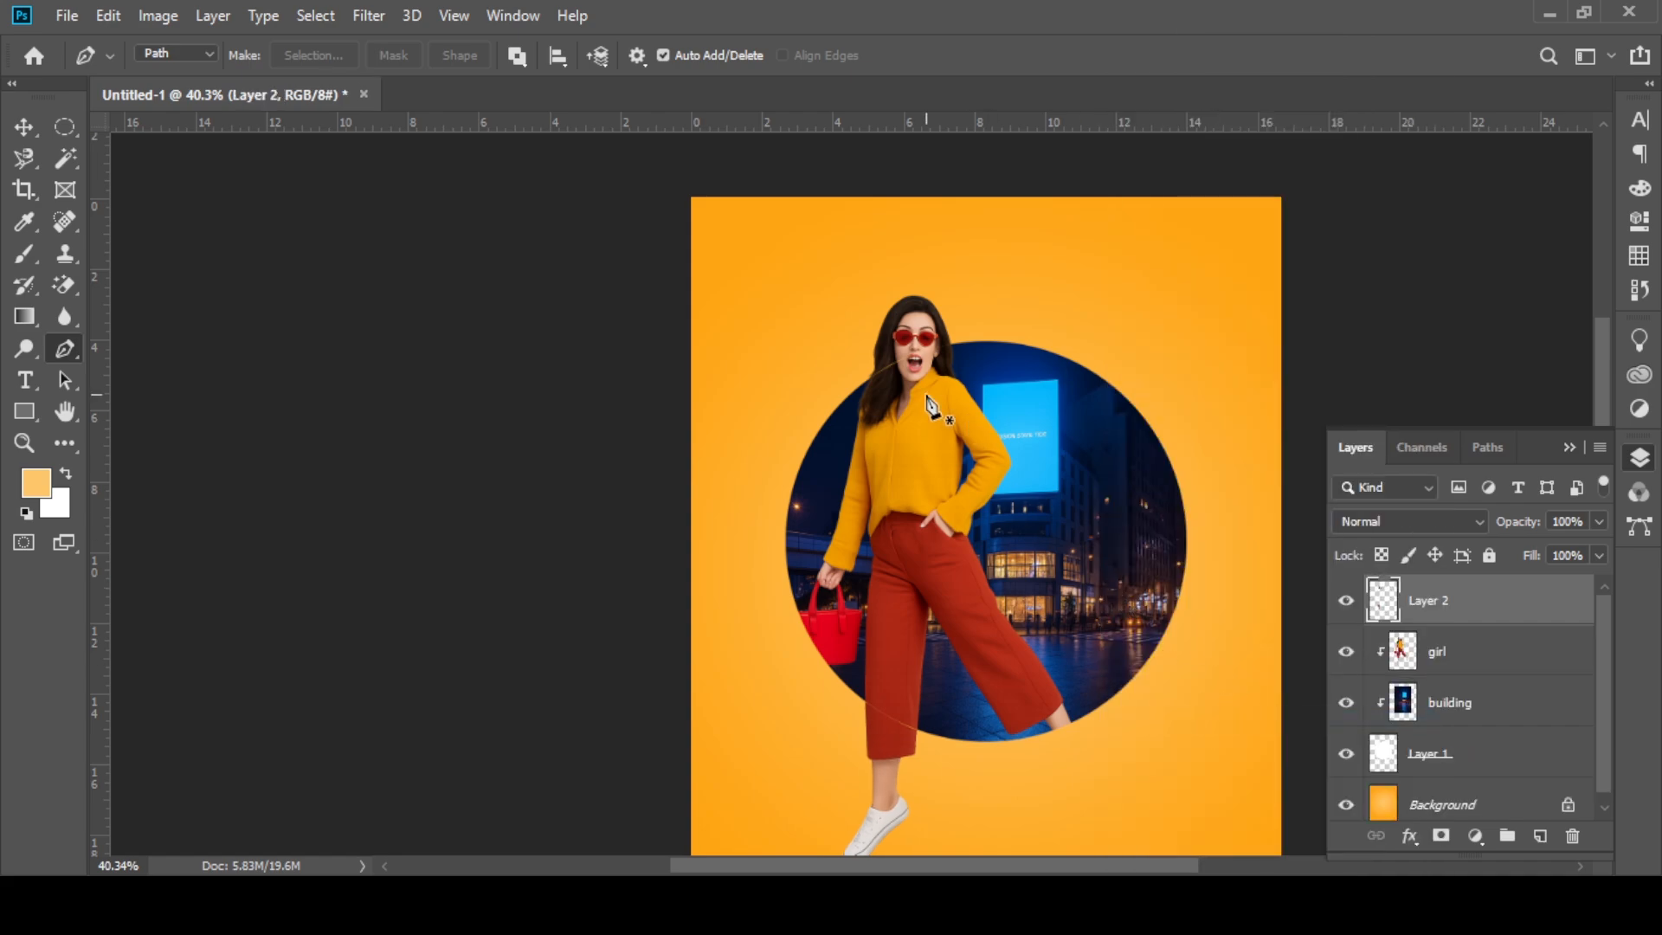
{"action": "key", "text": "v"}
{"action": "key", "text": "ctrl+minus"}
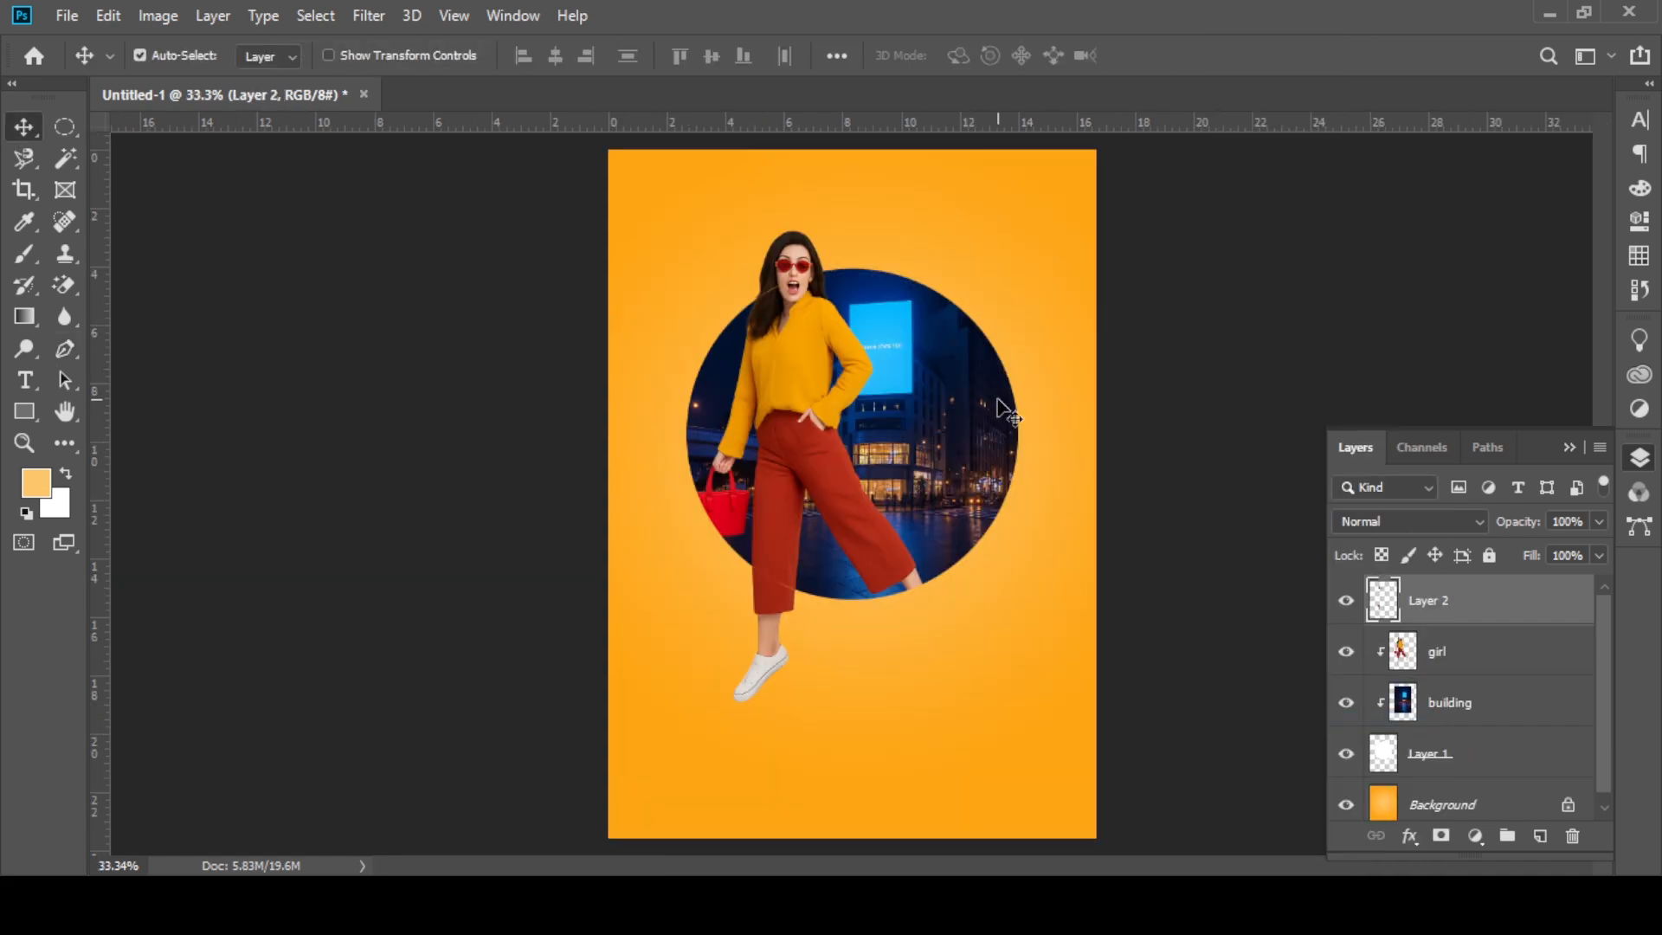
{"action": "scroll", "coordinate": [905, 444], "scroll_direction": "down", "scroll_amount": 2}
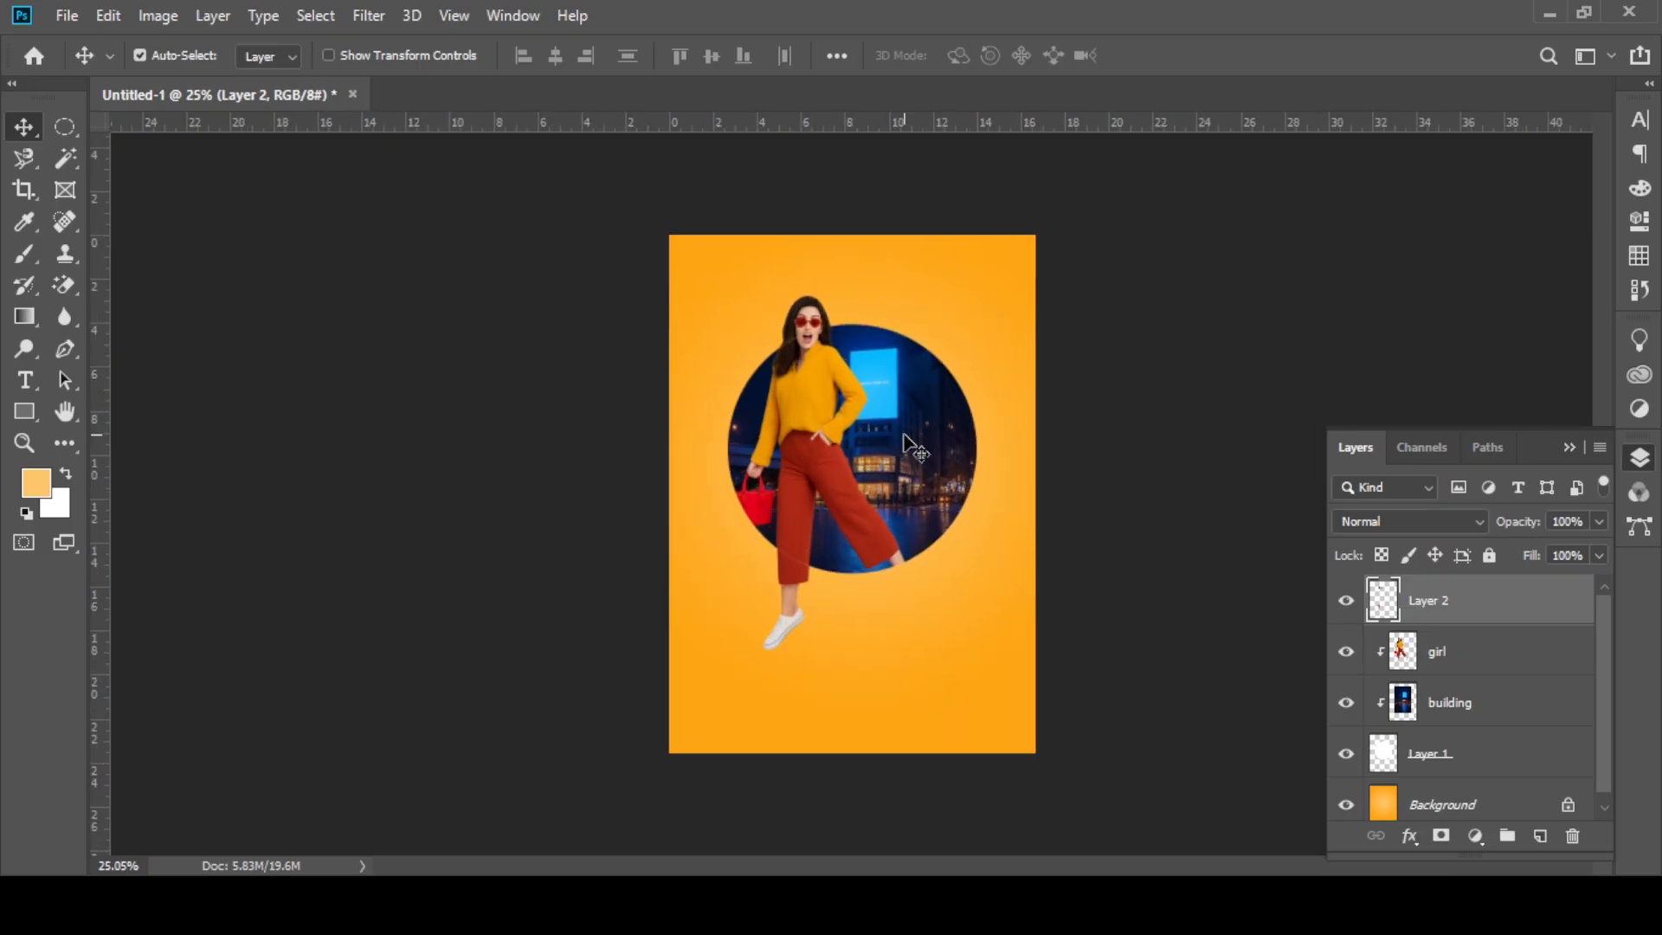
{"action": "scroll", "coordinate": [904, 444], "scroll_direction": "up", "scroll_amount": 1}
{"action": "key", "text": "ctrl+z"}
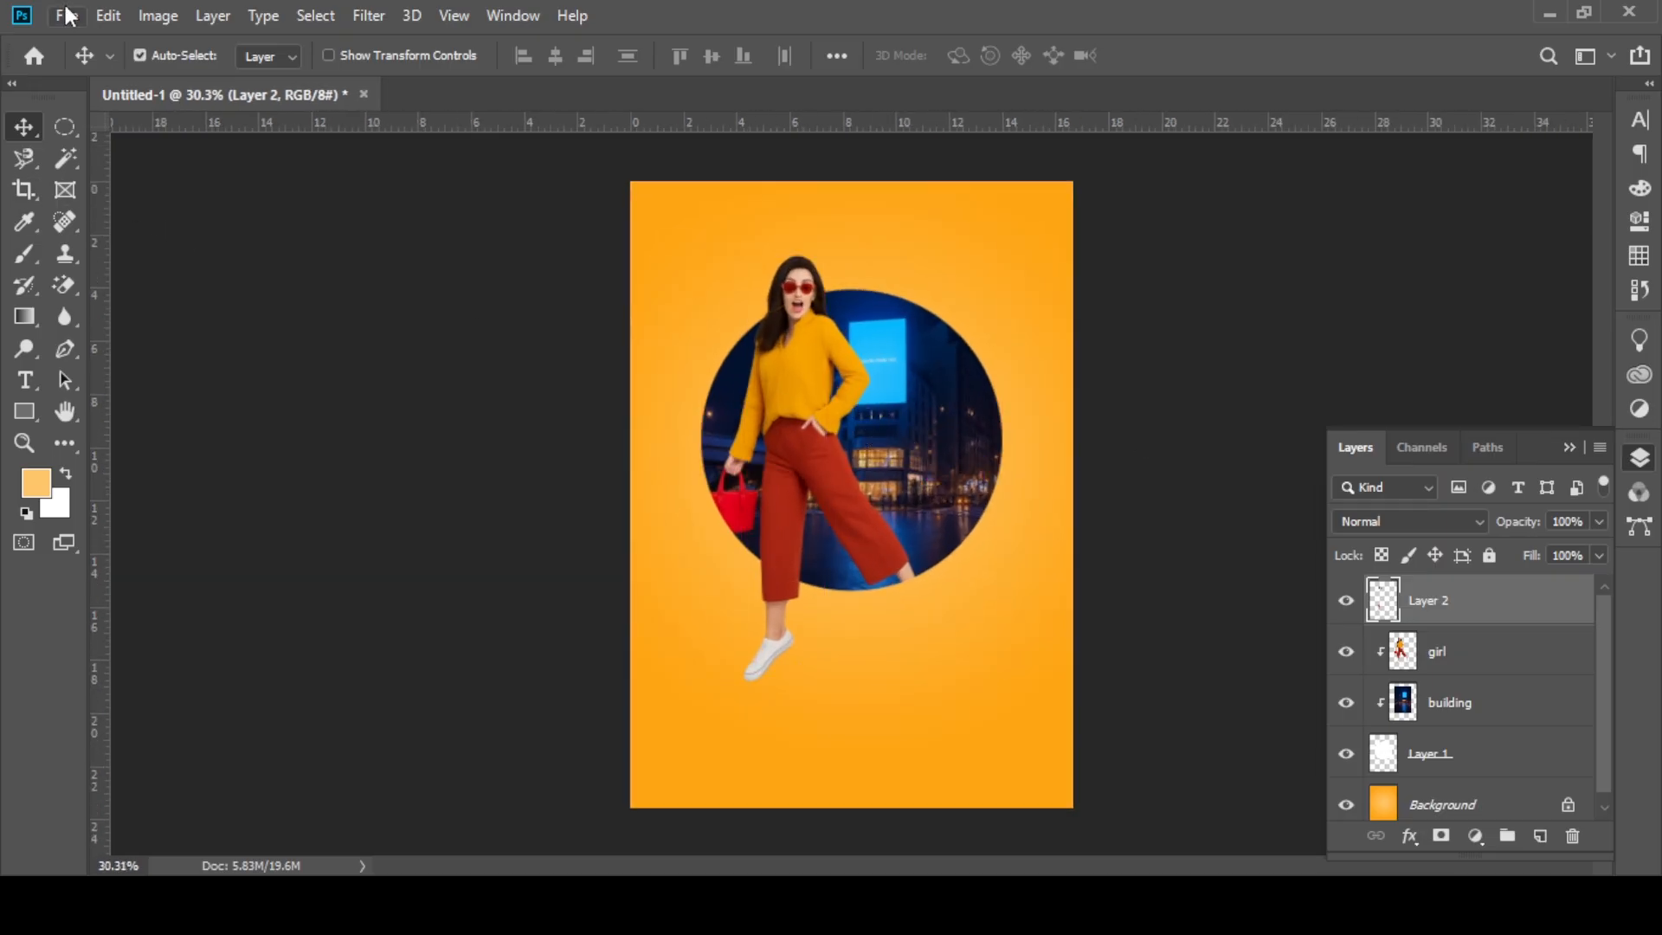
Step: Add the text "GUCCI" at the top of the poster above the girl
{"action": "left_click", "coordinate": [24, 380]}
{"action": "left_click", "coordinate": [805, 204]}
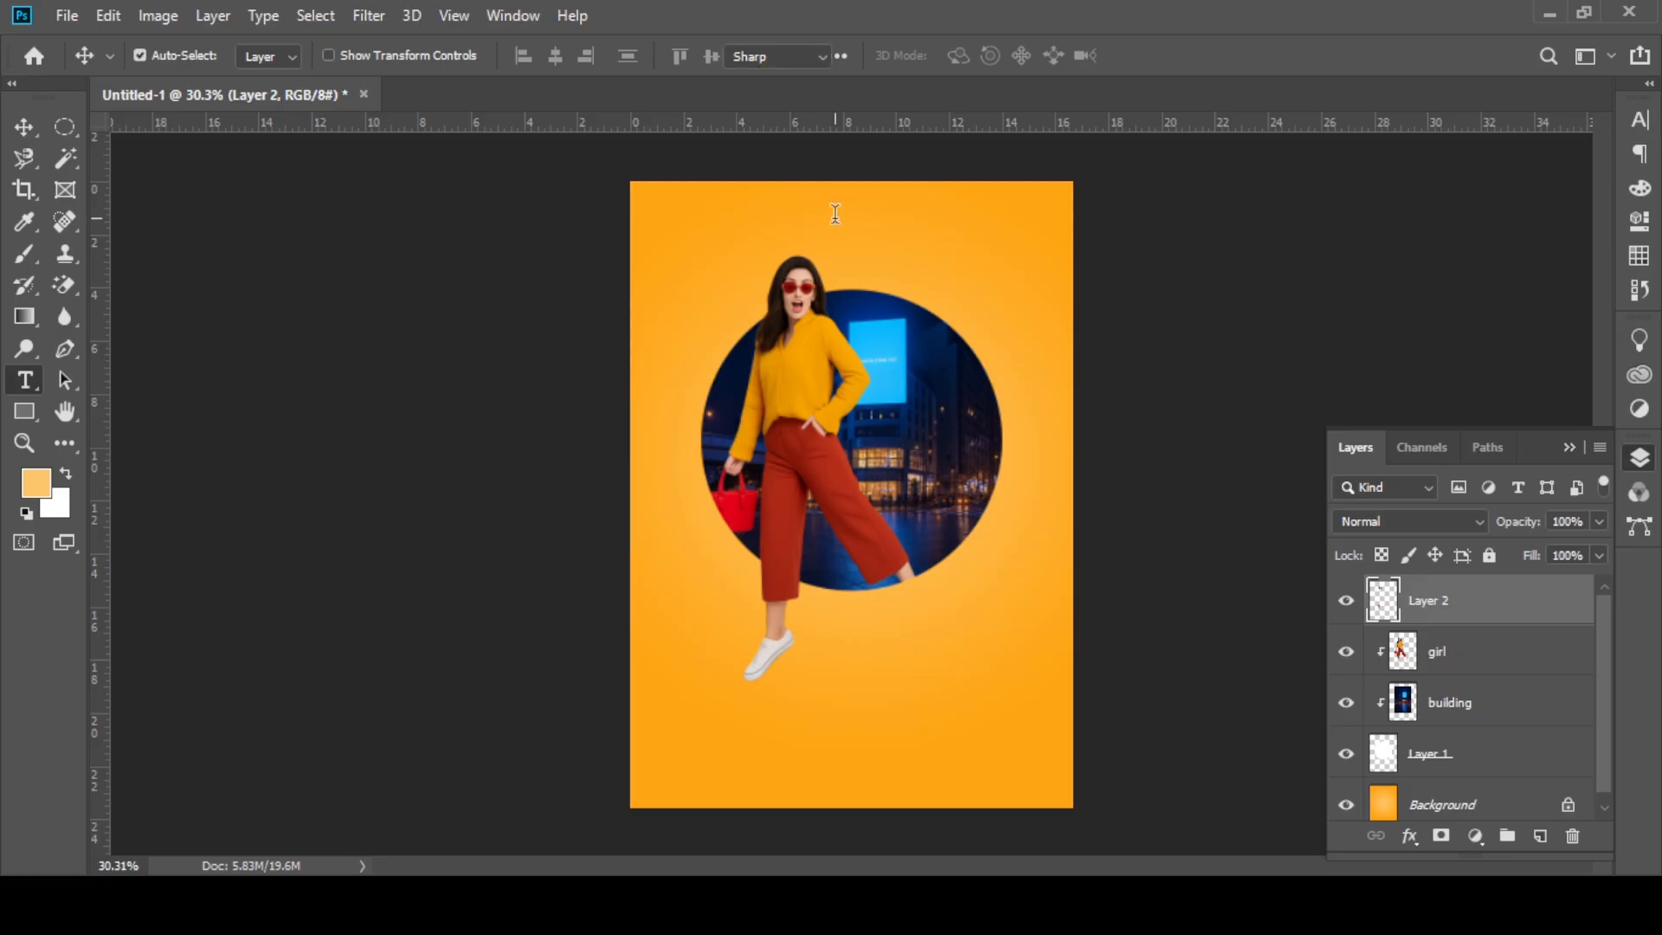
{"action": "type", "text": "GUCCI"}
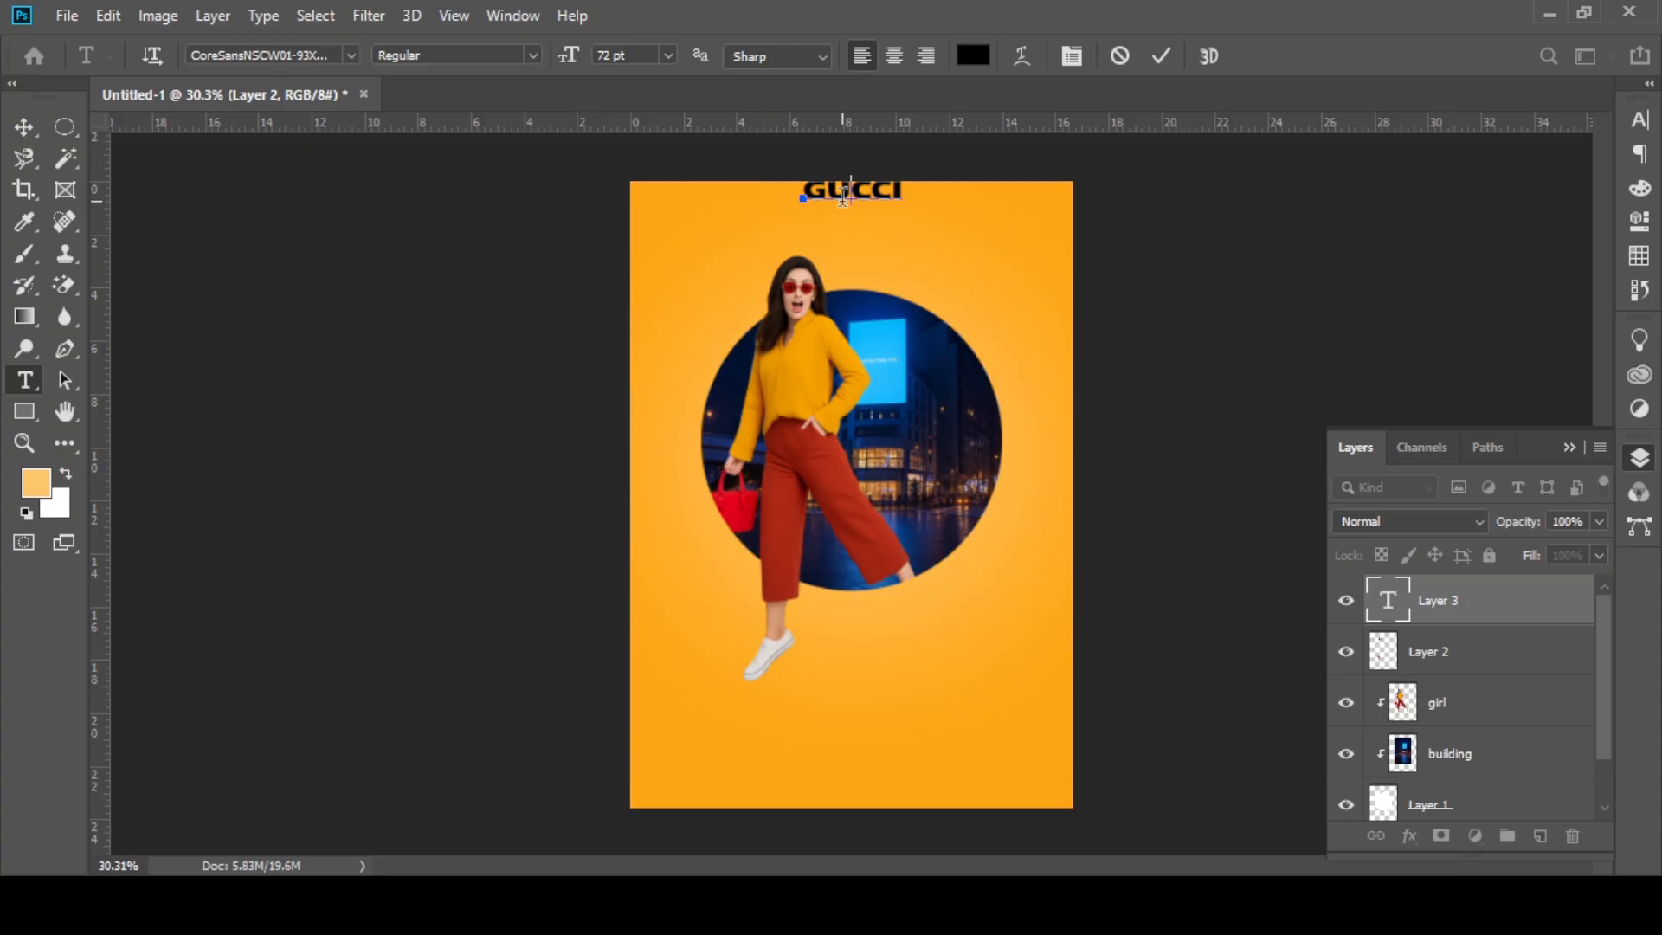
Step: Set the font of the whole GUCCI text to Granjon Roman
{"action": "key", "text": "ctrl+a"}
{"action": "left_click", "coordinate": [325, 54]}
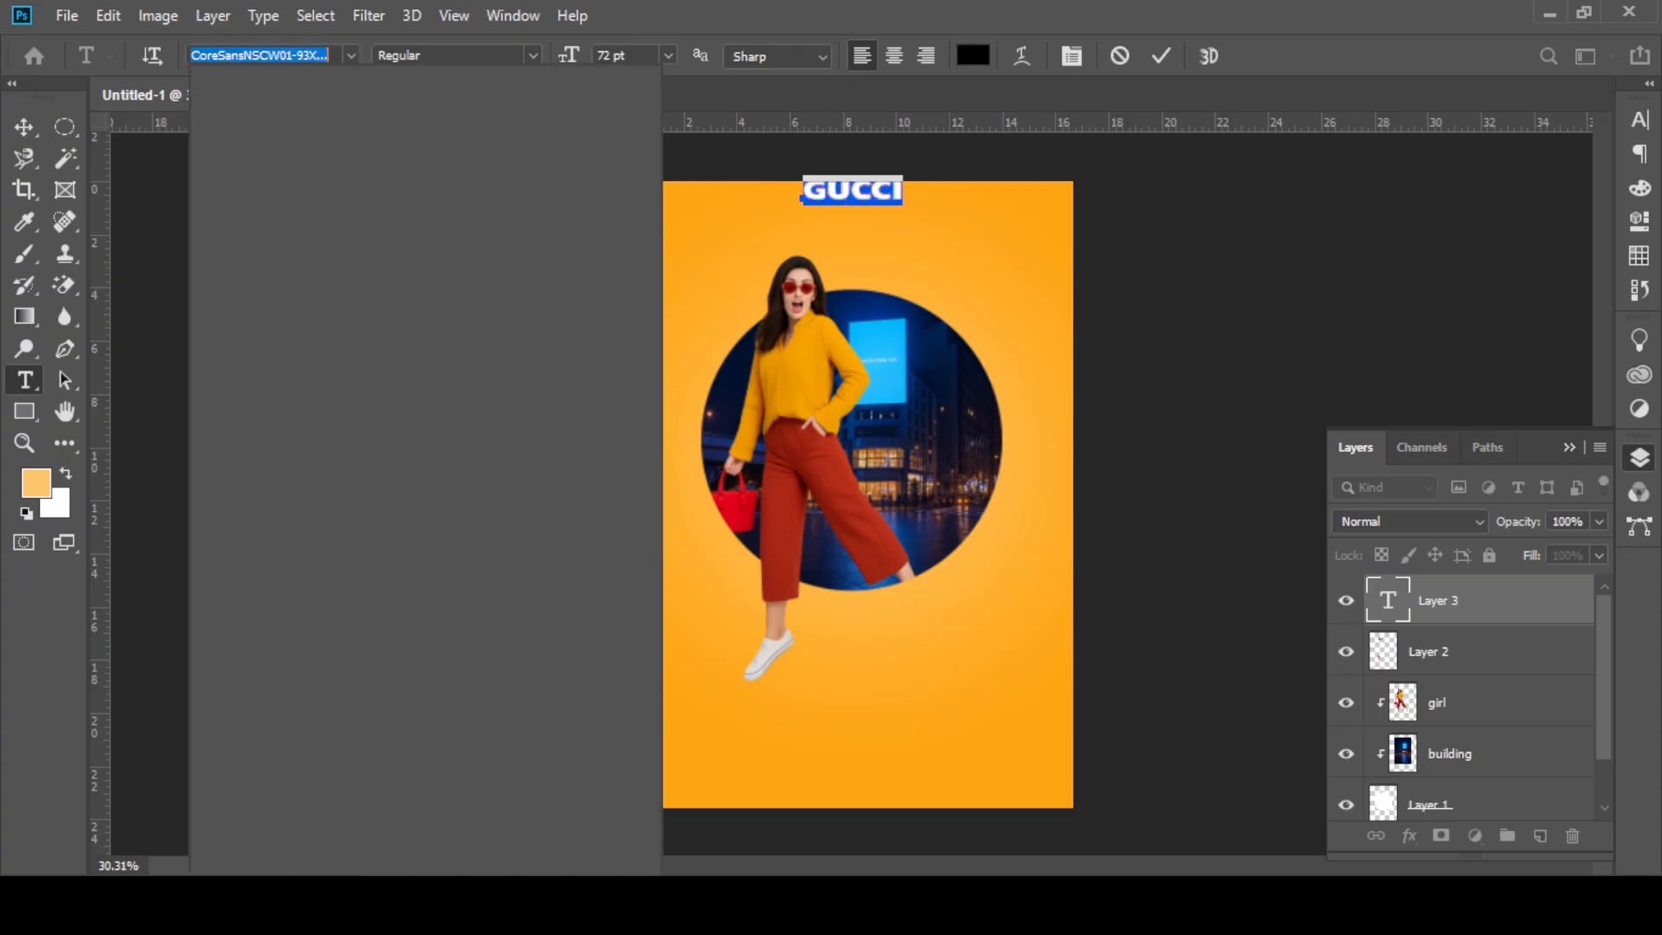
{"action": "type", "text": "GRA"}
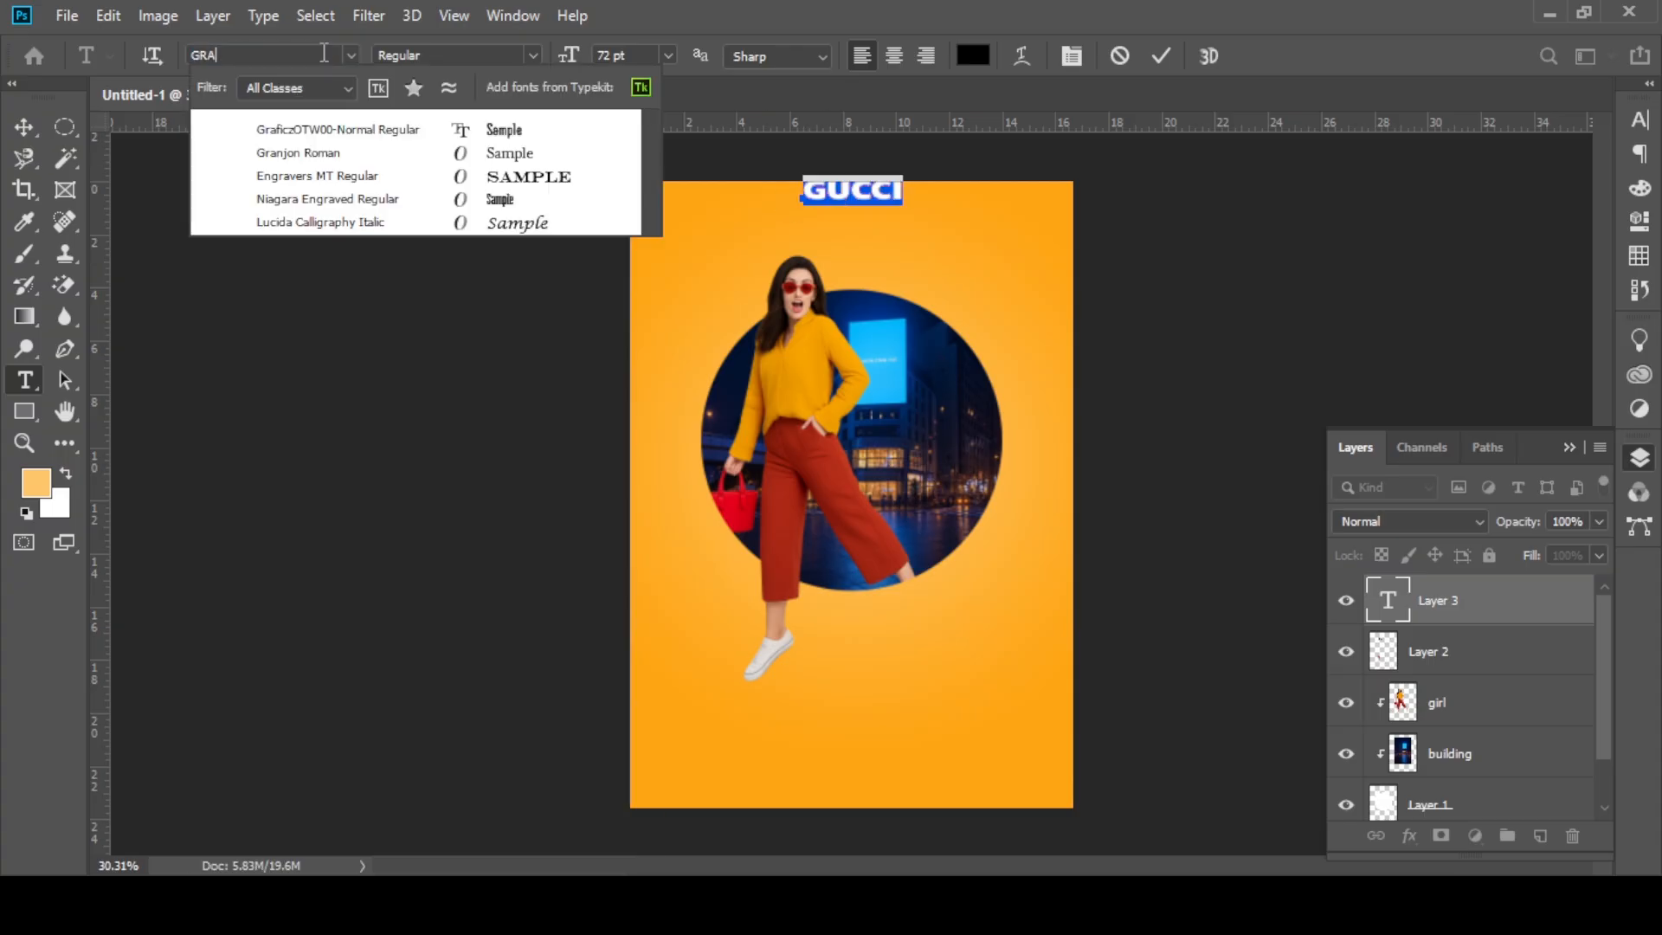
{"action": "left_click", "coordinate": [294, 152]}
{"action": "left_click", "coordinate": [23, 126]}
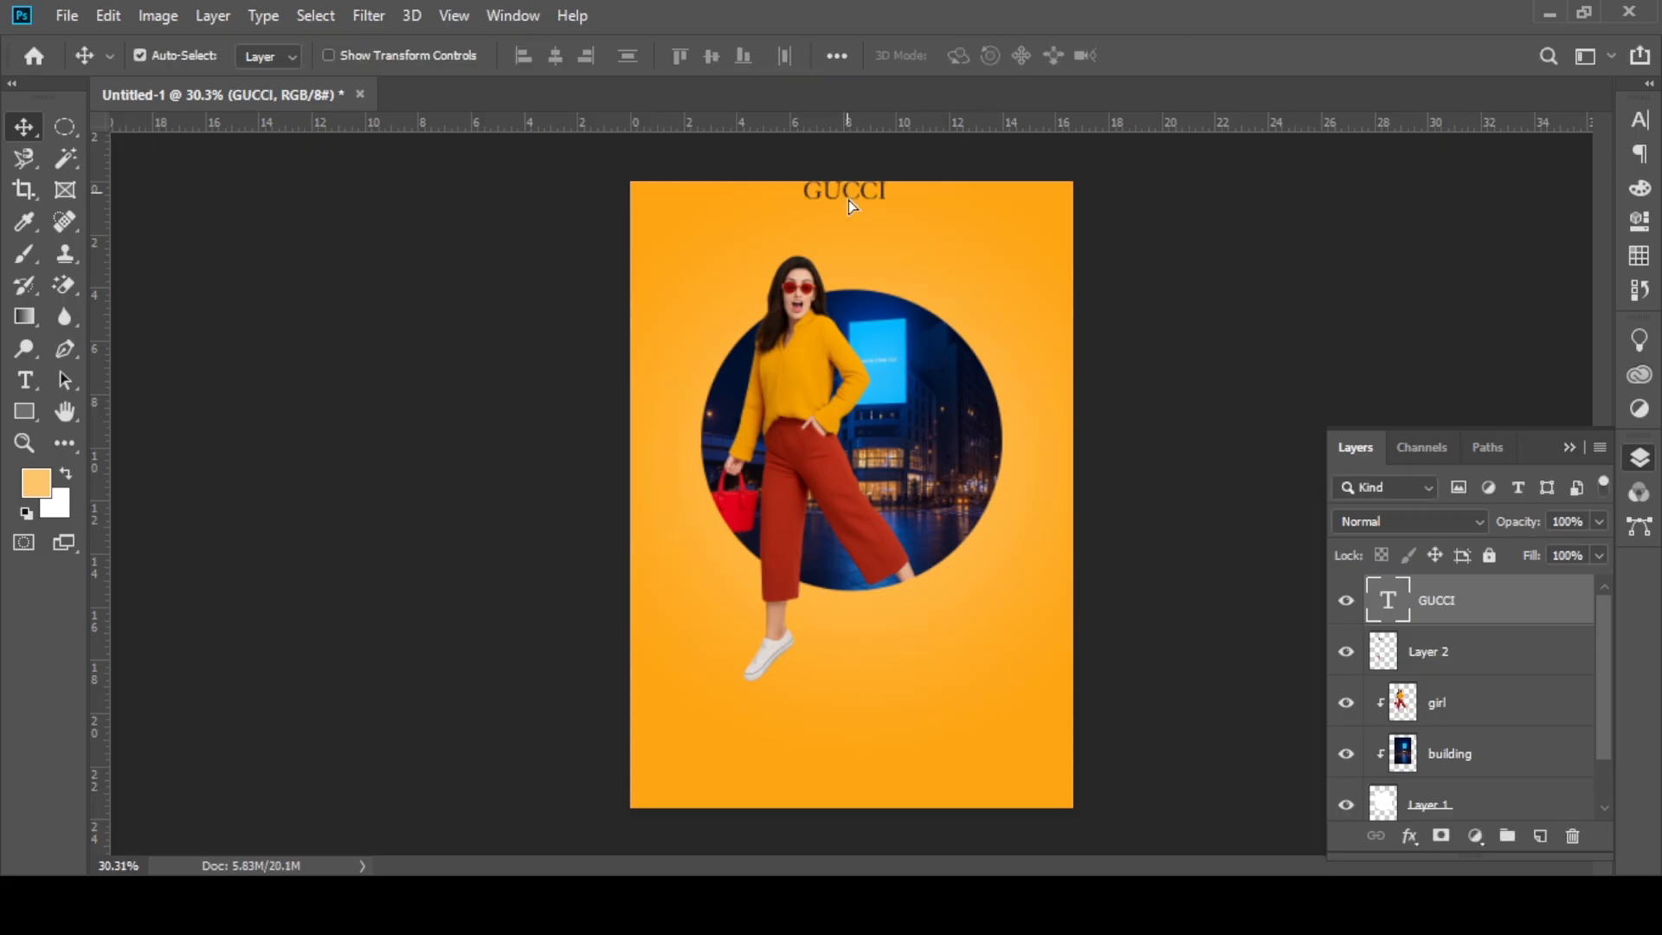
Step: Move the GUCCI title fully onto the poster and enlarge it above the girl's head
{"action": "left_click_drag", "start_coordinate": [848, 200], "coordinate": [897, 227]}
{"action": "key", "text": "ctrl+t"}
{"action": "left_click", "coordinate": [1168, 56]}
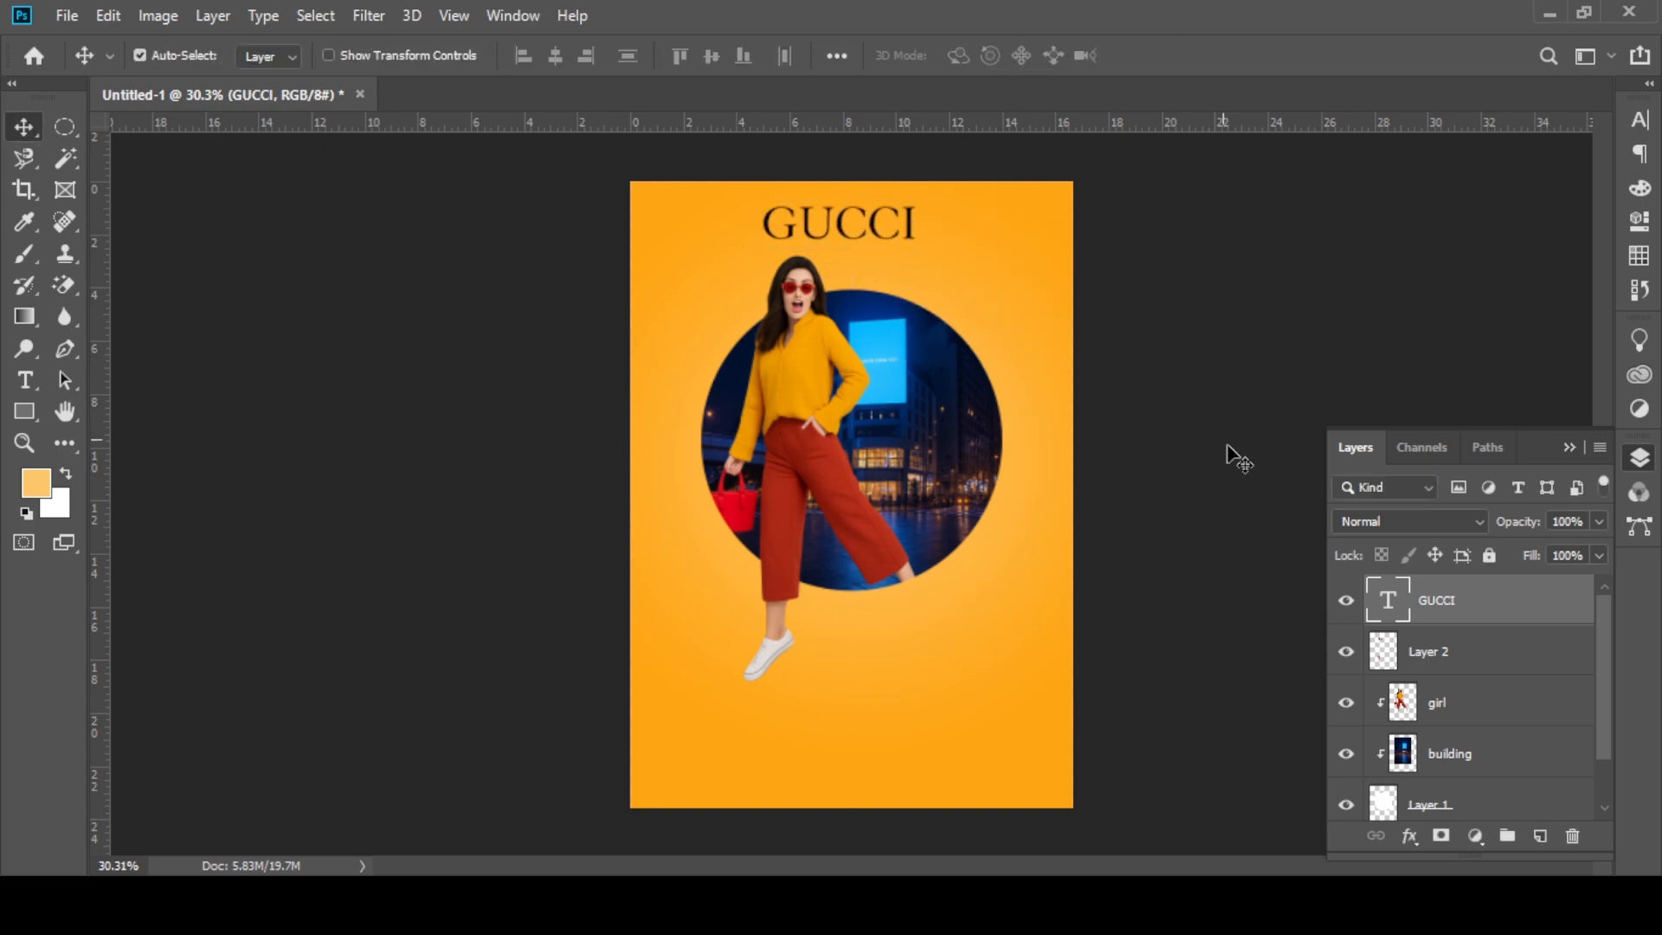
Step: Select the girl, building, Layer 1 and Layer 2 layers together and move the composition down, away from the GUCCI title
{"action": "left_click", "coordinate": [1453, 651]}
{"action": "left_click", "coordinate": [1495, 705]}
{"action": "scroll", "coordinate": [1495, 710], "scroll_direction": "down", "scroll_amount": 1}
{"action": "left_click", "coordinate": [1485, 750], "text": "shift"}
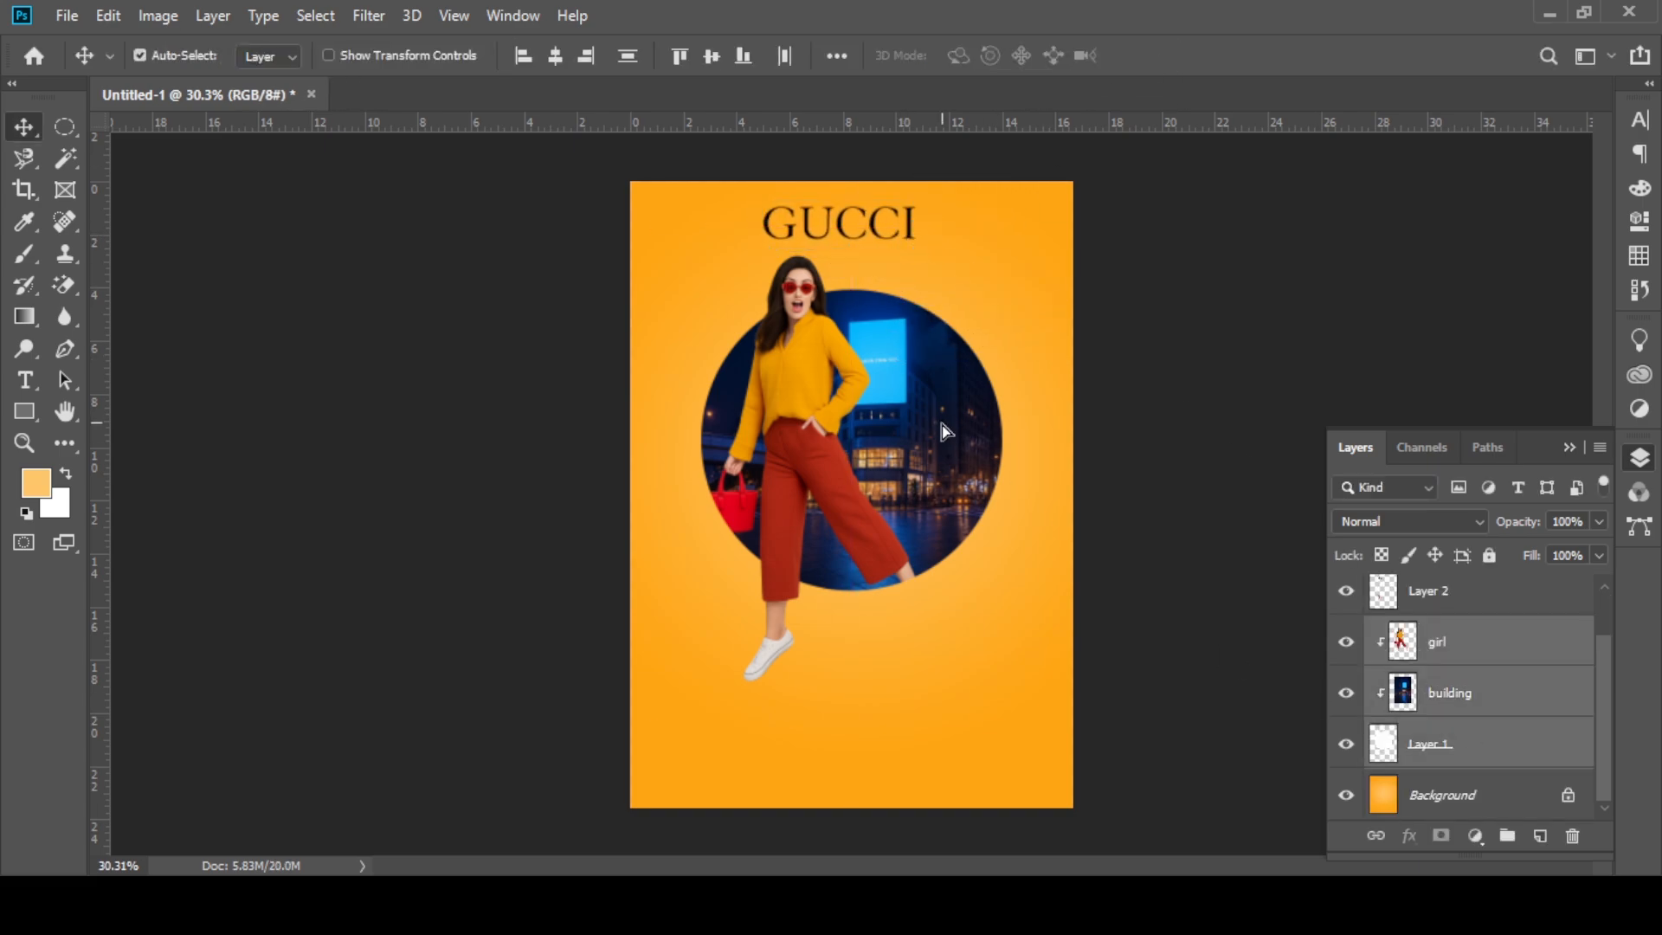
{"action": "left_click_drag", "start_coordinate": [942, 424], "coordinate": [943, 442]}
{"action": "key", "text": "ctrl+z"}
{"action": "scroll", "coordinate": [1440, 611], "scroll_direction": "up", "scroll_amount": 1}
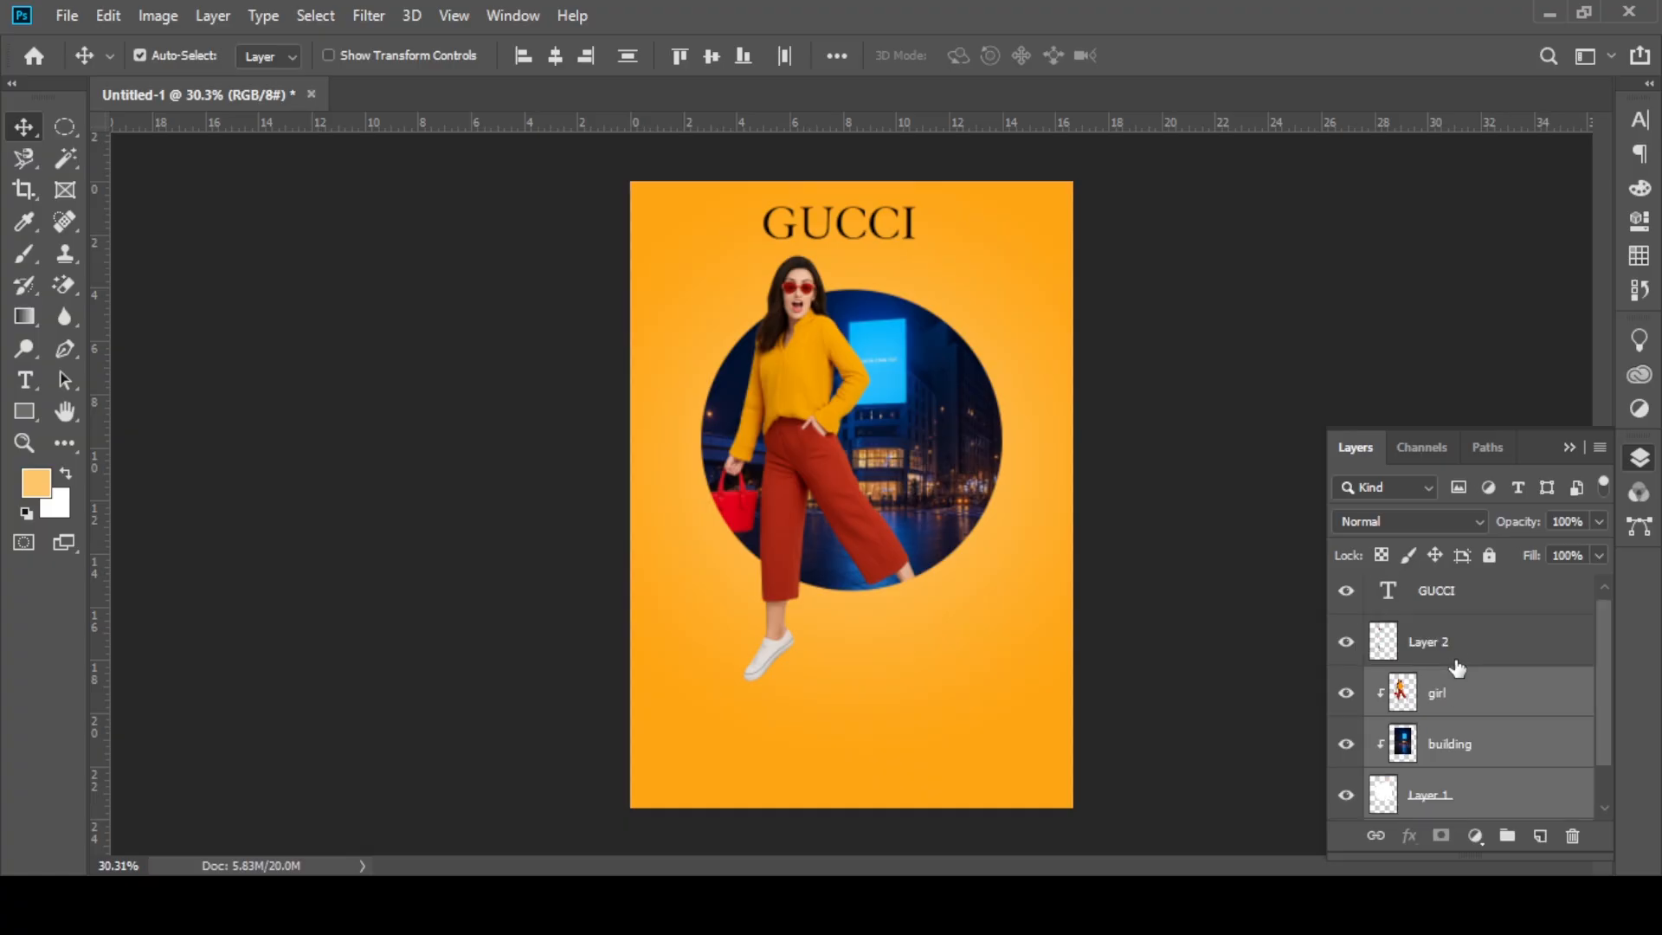
{"action": "left_click", "coordinate": [1454, 649], "text": "shift"}
{"action": "left_click_drag", "start_coordinate": [850, 386], "coordinate": [853, 428]}
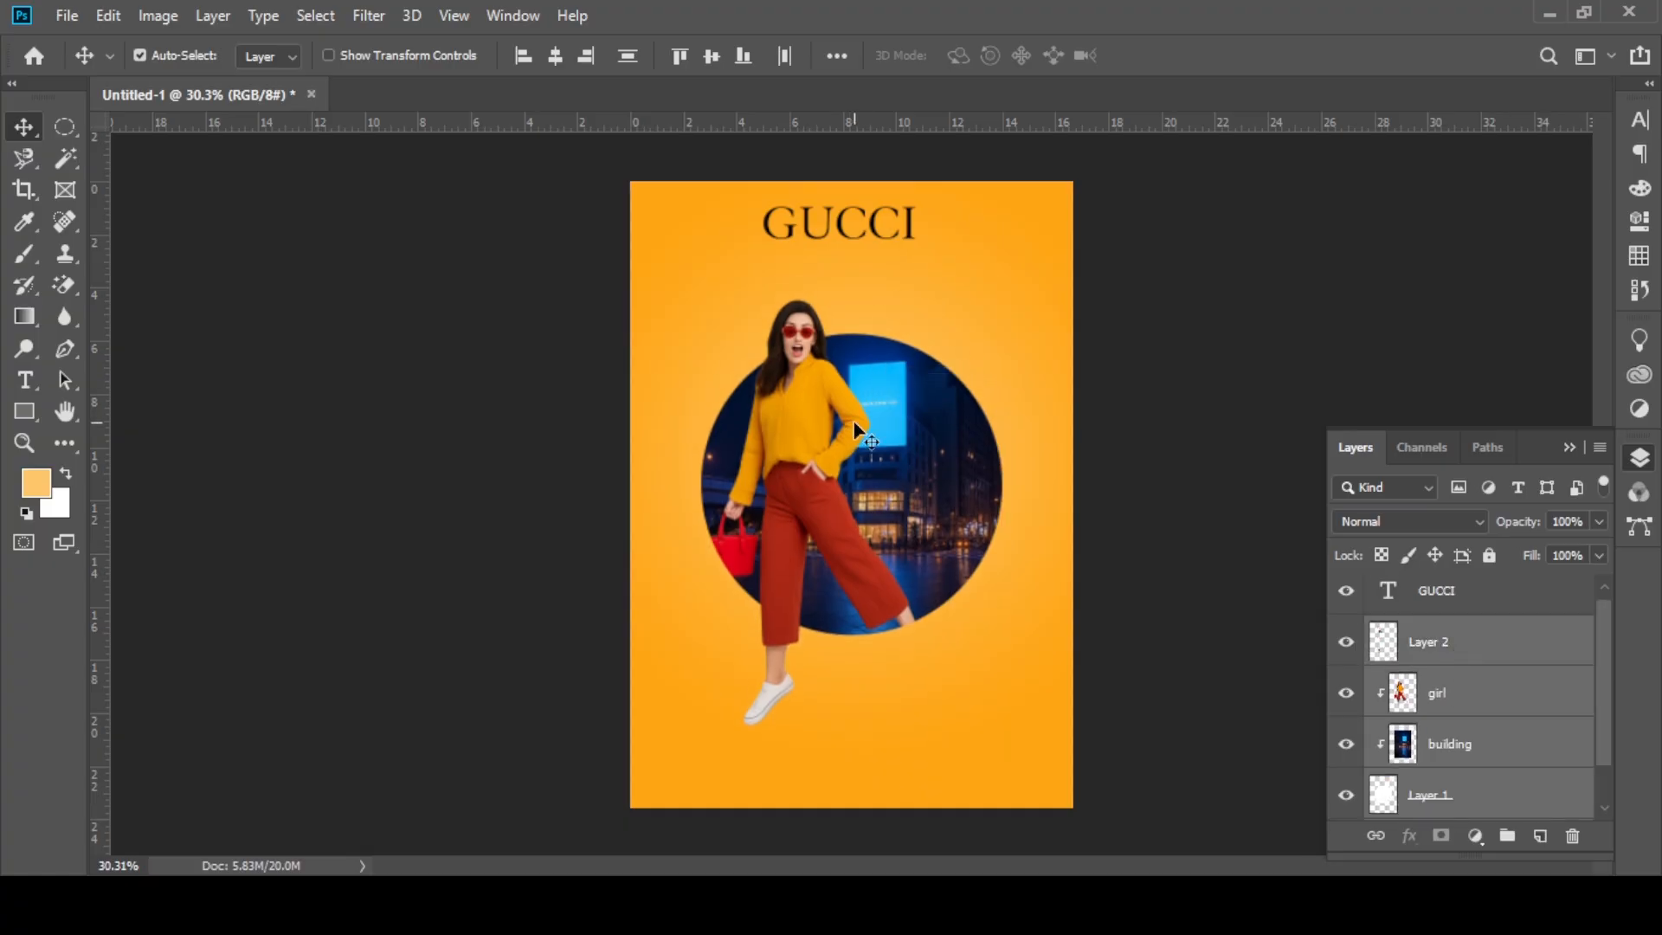
Step: Scale the selected girl and circle composition to 95.52% and shift it slightly sideways to centre it on the poster
{"action": "key", "text": "ctrl+t"}
{"action": "left_click_drag", "start_coordinate": [826, 271], "coordinate": [823, 289]}
{"action": "left_click_drag", "start_coordinate": [829, 447], "coordinate": [842, 449]}
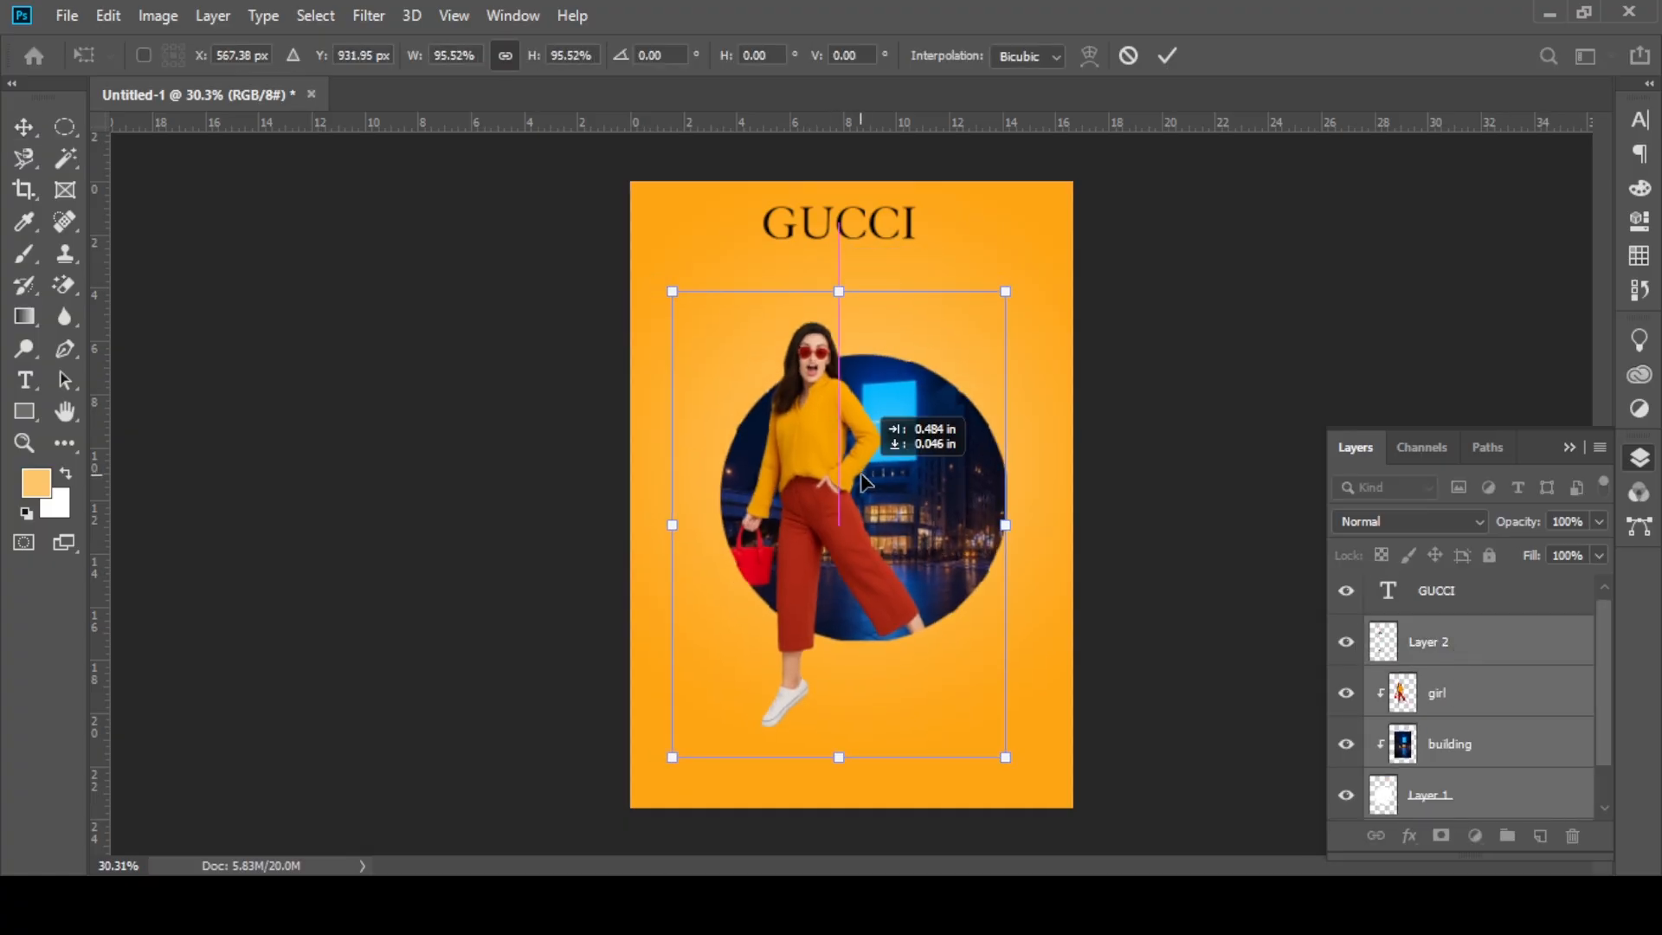
{"action": "left_click", "coordinate": [1166, 56]}
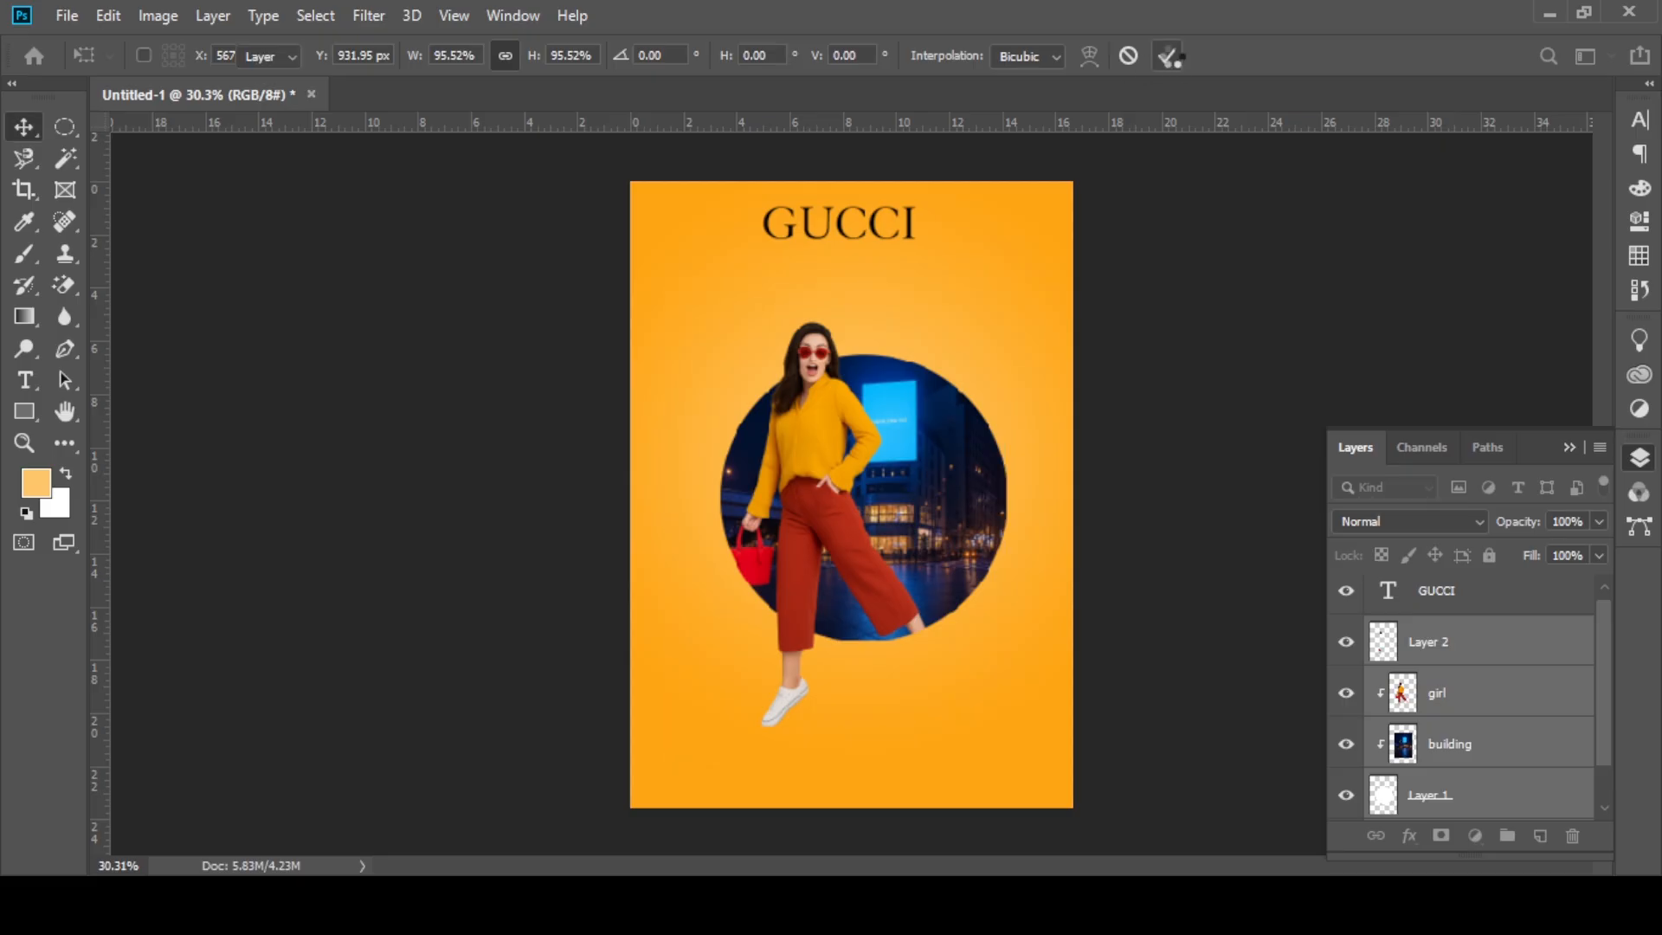
Step: Enlarge the GUCCI title slightly and centre it across the upper part of the poster
{"action": "scroll", "coordinate": [891, 428], "scroll_direction": "up", "scroll_amount": 1}
{"action": "scroll", "coordinate": [874, 406], "scroll_direction": "up", "scroll_amount": 3}
{"action": "scroll", "coordinate": [839, 367], "scroll_direction": "down", "scroll_amount": 2}
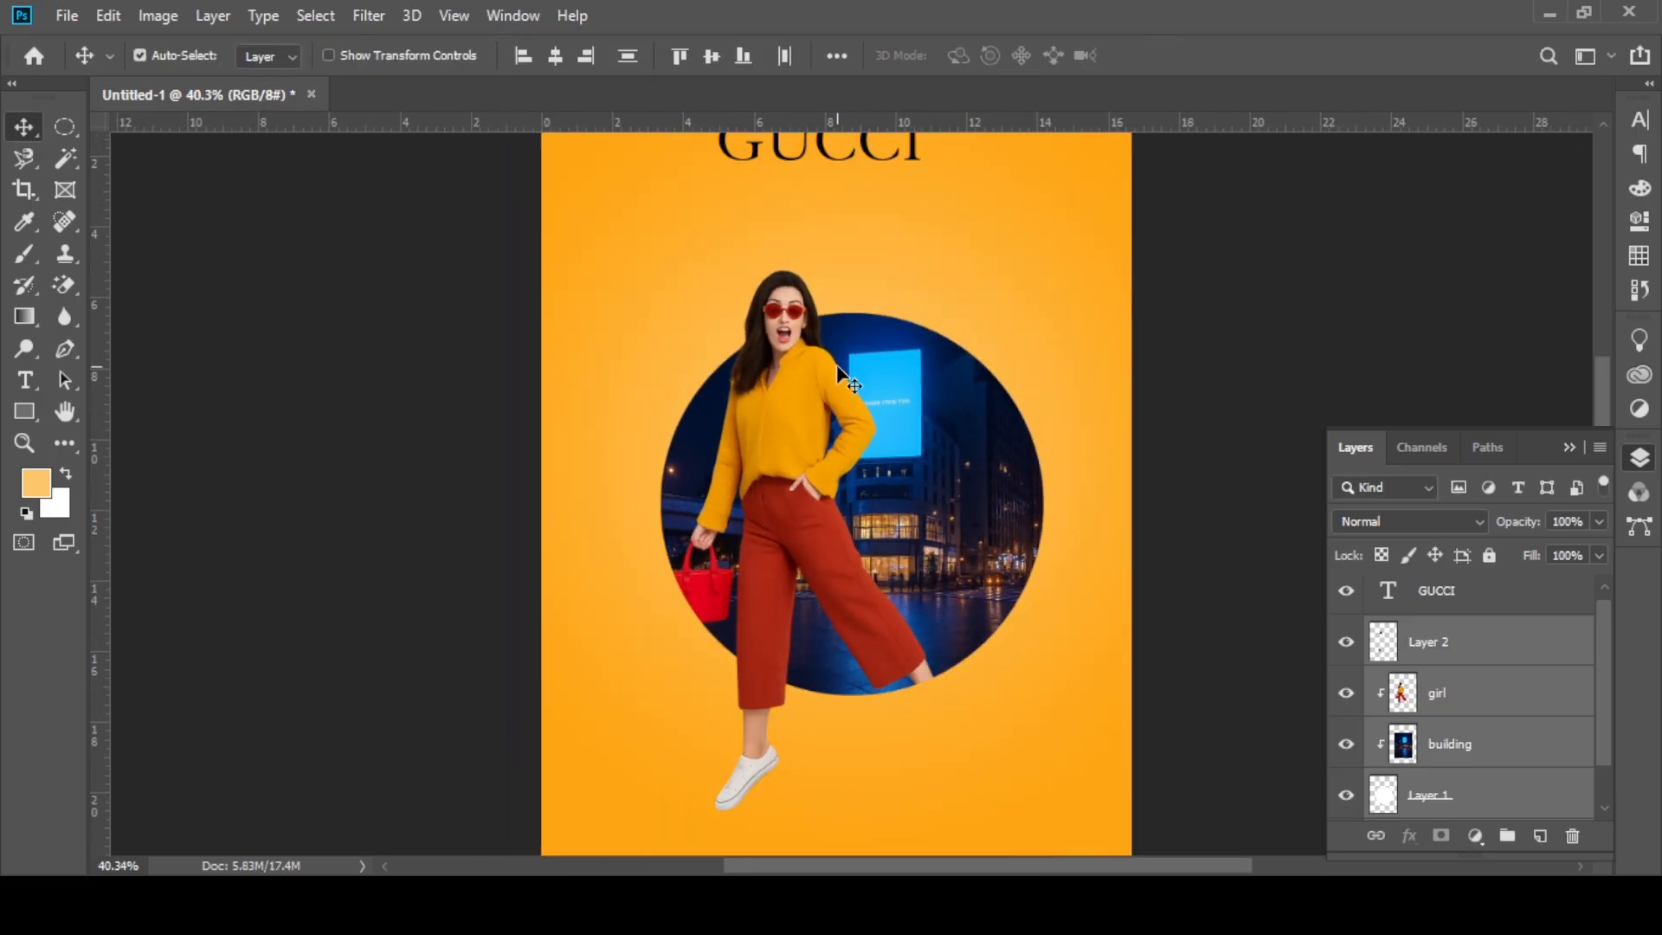
{"action": "left_click_drag", "start_coordinate": [840, 367], "coordinate": [828, 437]}
{"action": "left_click", "coordinate": [839, 196]}
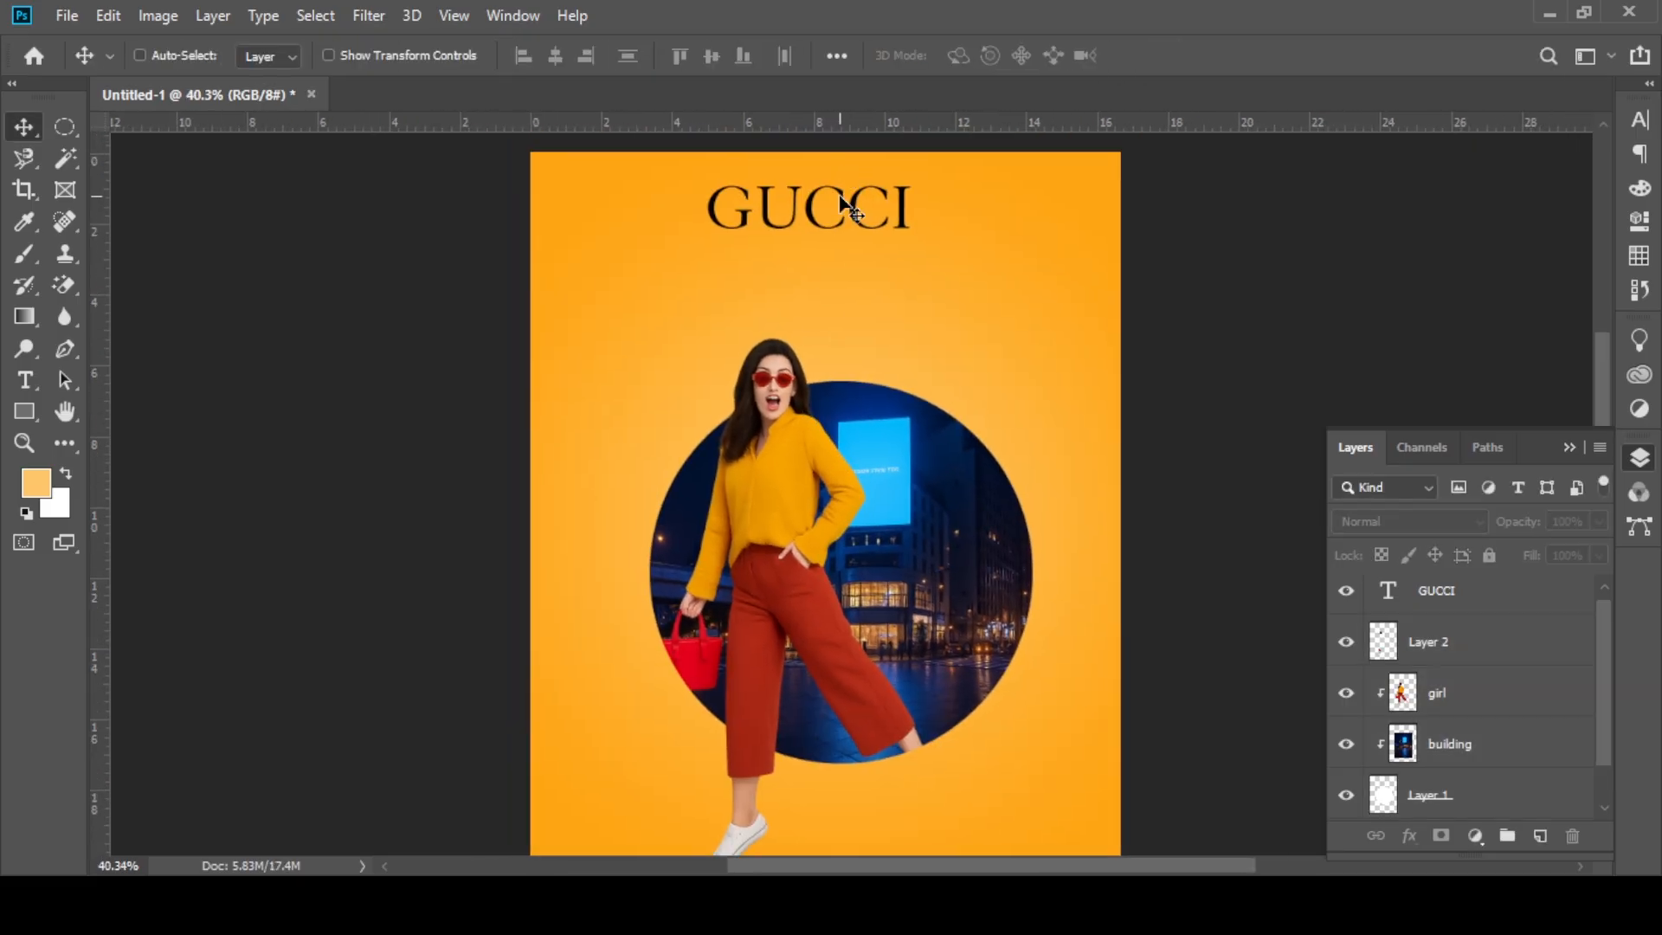
{"action": "left_click", "coordinate": [904, 208]}
{"action": "left_click_drag", "start_coordinate": [783, 210], "coordinate": [945, 212]}
{"action": "key", "text": "ctrl+t"}
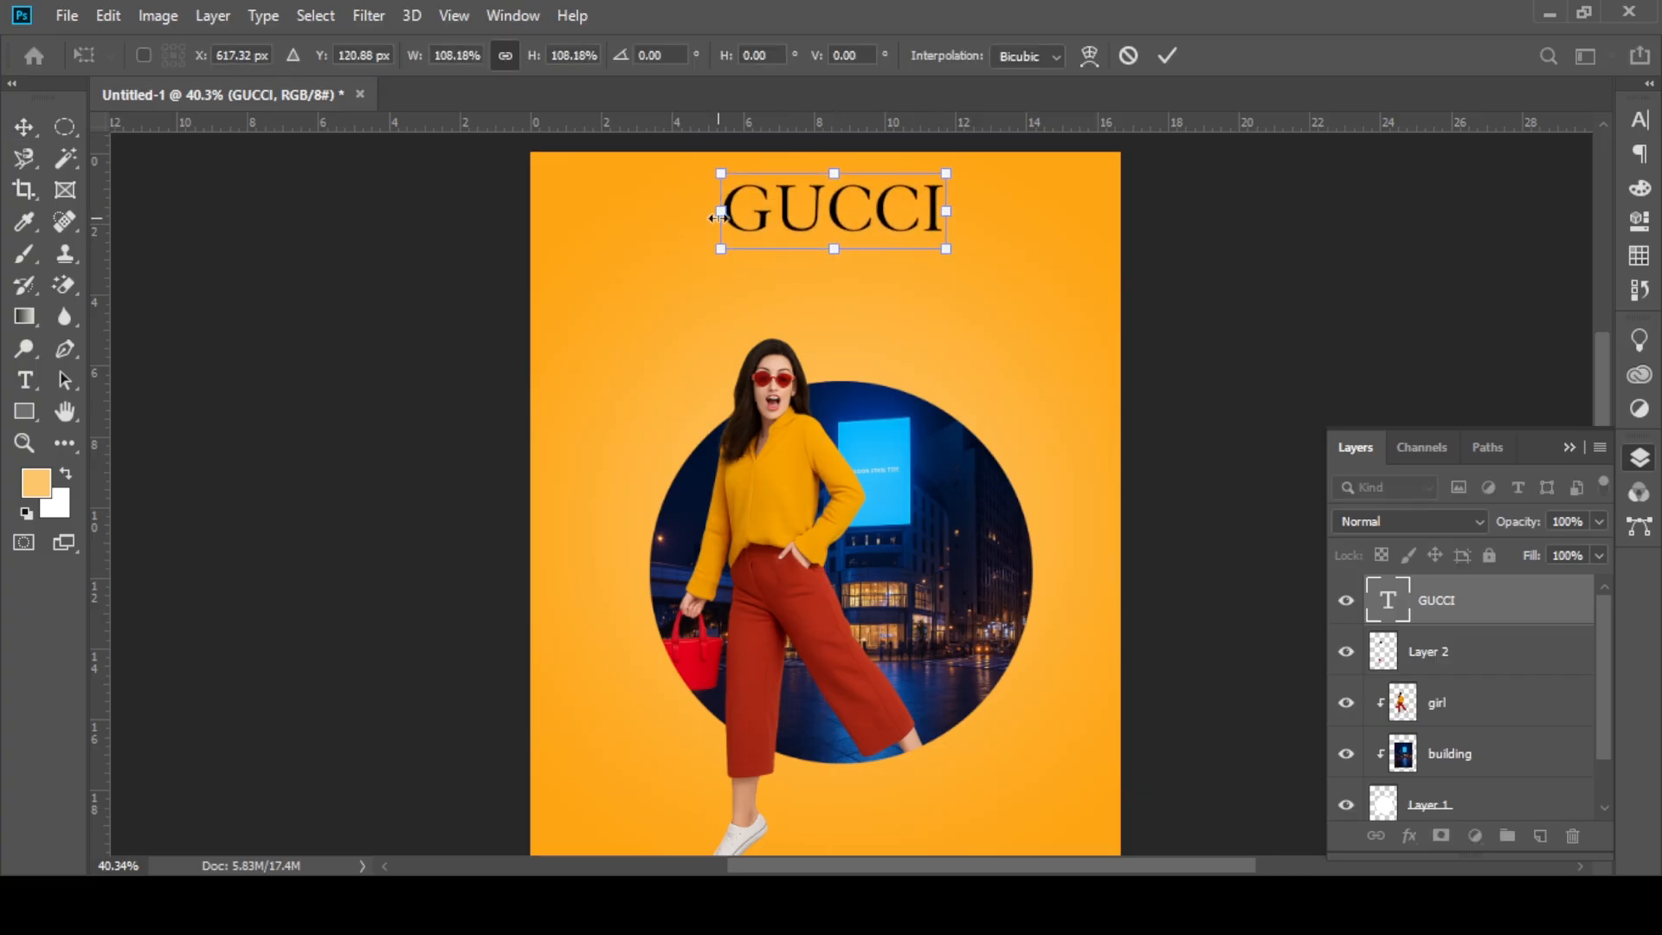
{"action": "left_click_drag", "start_coordinate": [719, 218], "coordinate": [701, 218]}
{"action": "mouse_move", "coordinate": [806, 223]}
{"action": "left_mouse_down"}
{"action": "mouse_move", "coordinate": [790, 224]}
{"action": "mouse_move", "coordinate": [824, 232]}
{"action": "left_mouse_up"}
{"action": "left_click", "coordinate": [1166, 56]}
Step: Place the image pngimg.com - gucci_PNG16 as a linked file, scaled down and centred between the GUCCI title and the circle
{"action": "left_click", "coordinate": [67, 15]}
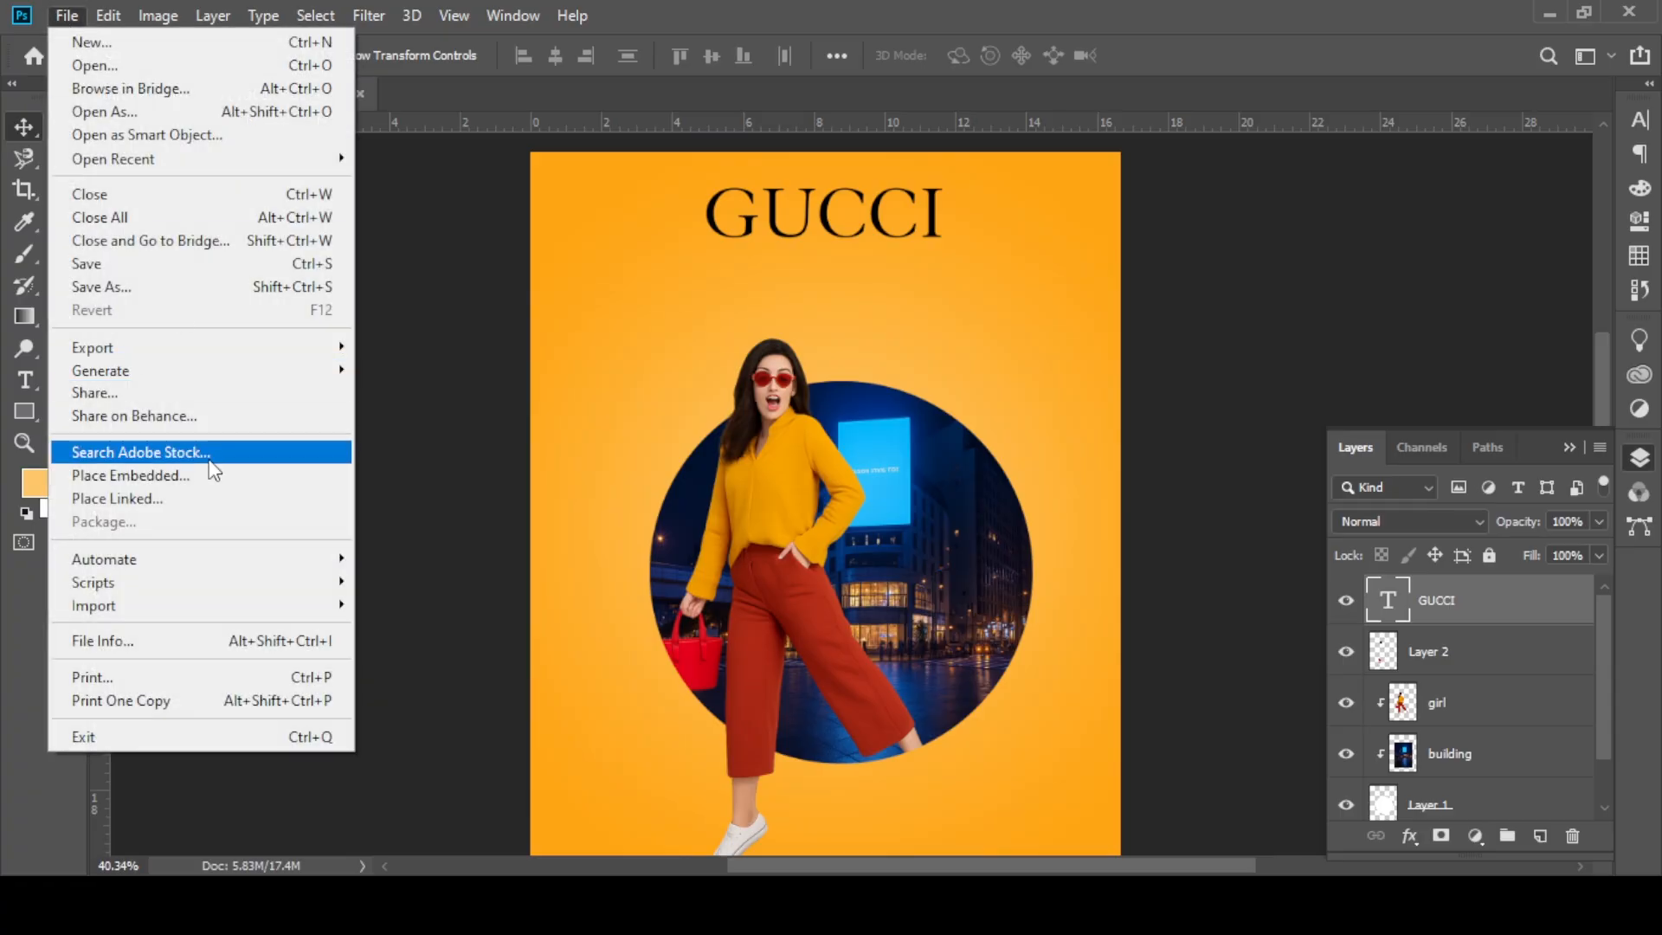
{"action": "left_click", "coordinate": [138, 498]}
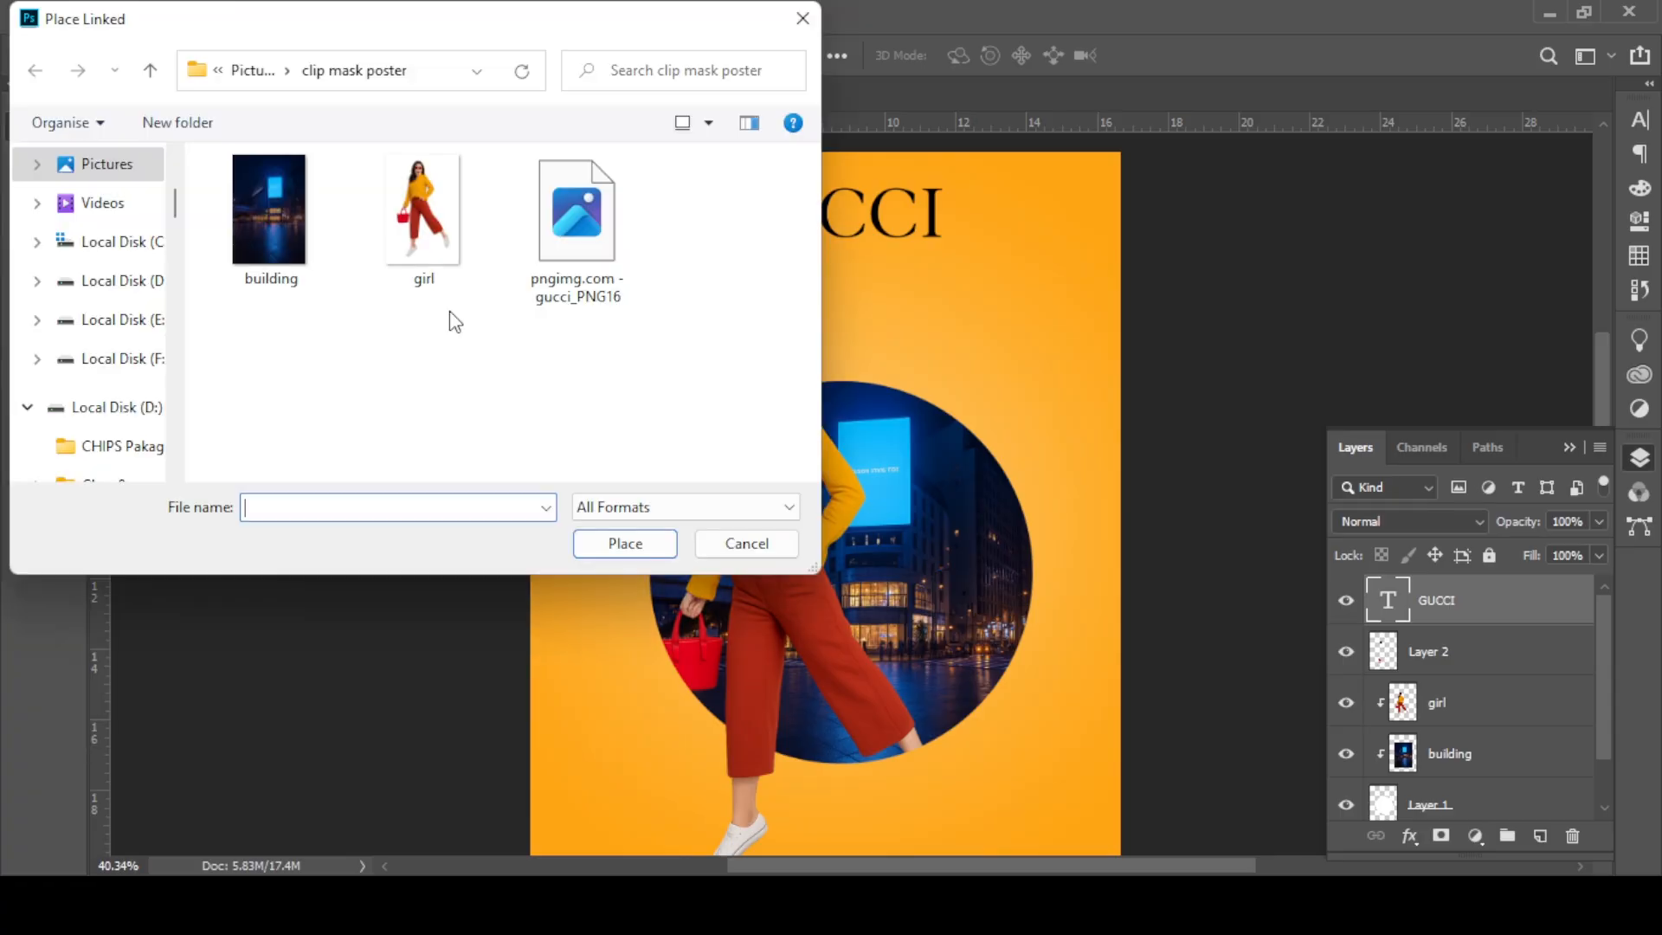
{"action": "left_click", "coordinate": [577, 211]}
{"action": "left_click", "coordinate": [625, 543]}
{"action": "mouse_move", "coordinate": [825, 296]}
{"action": "left_mouse_down"}
{"action": "mouse_move", "coordinate": [825, 576]}
{"action": "mouse_move", "coordinate": [862, 522]}
{"action": "mouse_move", "coordinate": [818, 277]}
{"action": "mouse_move", "coordinate": [812, 300]}
{"action": "left_mouse_up"}
{"action": "left_click_drag", "start_coordinate": [810, 352], "coordinate": [870, 294]}
{"action": "left_click", "coordinate": [929, 55]}
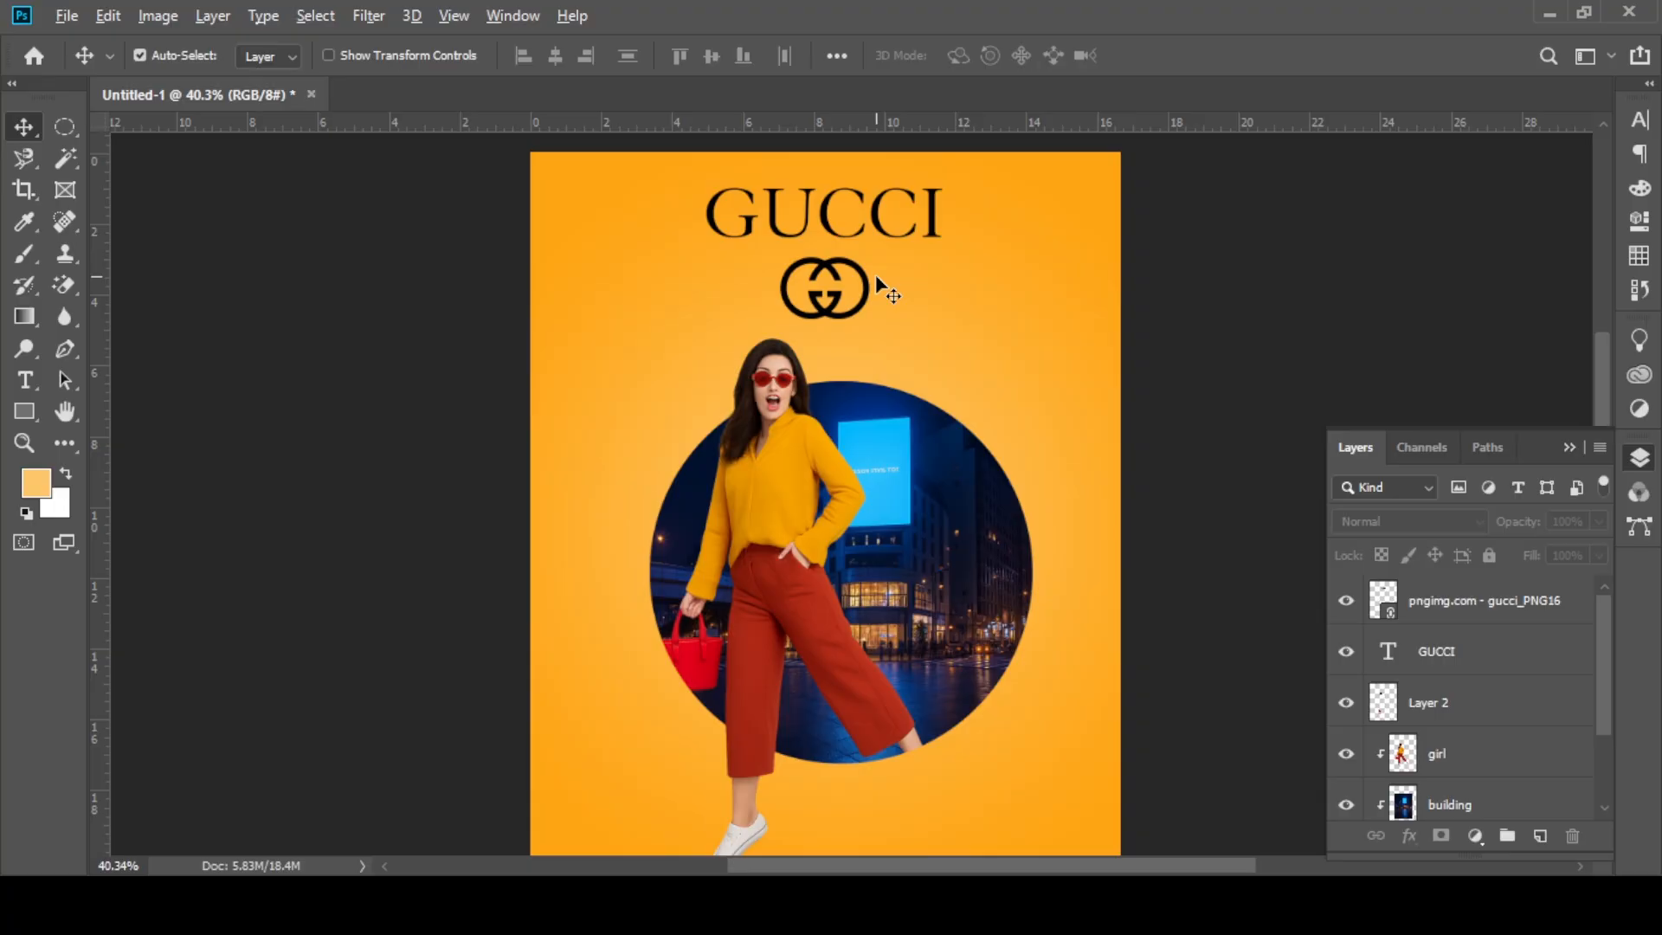
Step: Move the Gucci logo from under the title down to the empty area below the circle, near the girl's foot
{"action": "key", "text": "ctrl+minus"}
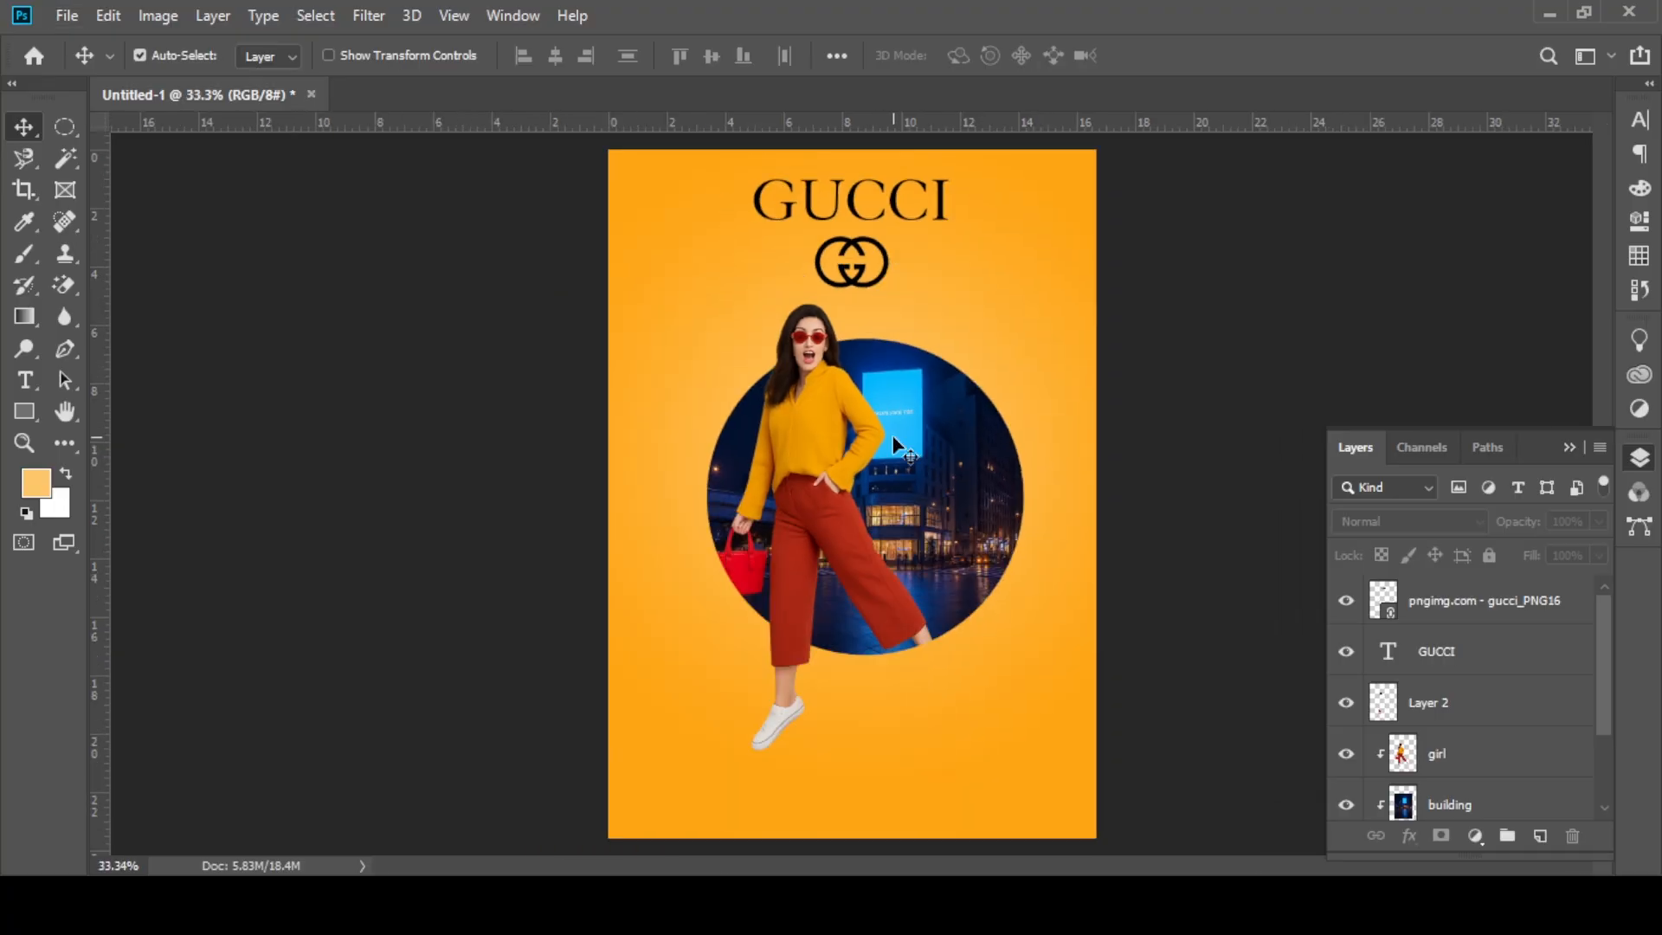
{"action": "left_click_drag", "start_coordinate": [842, 270], "coordinate": [925, 304]}
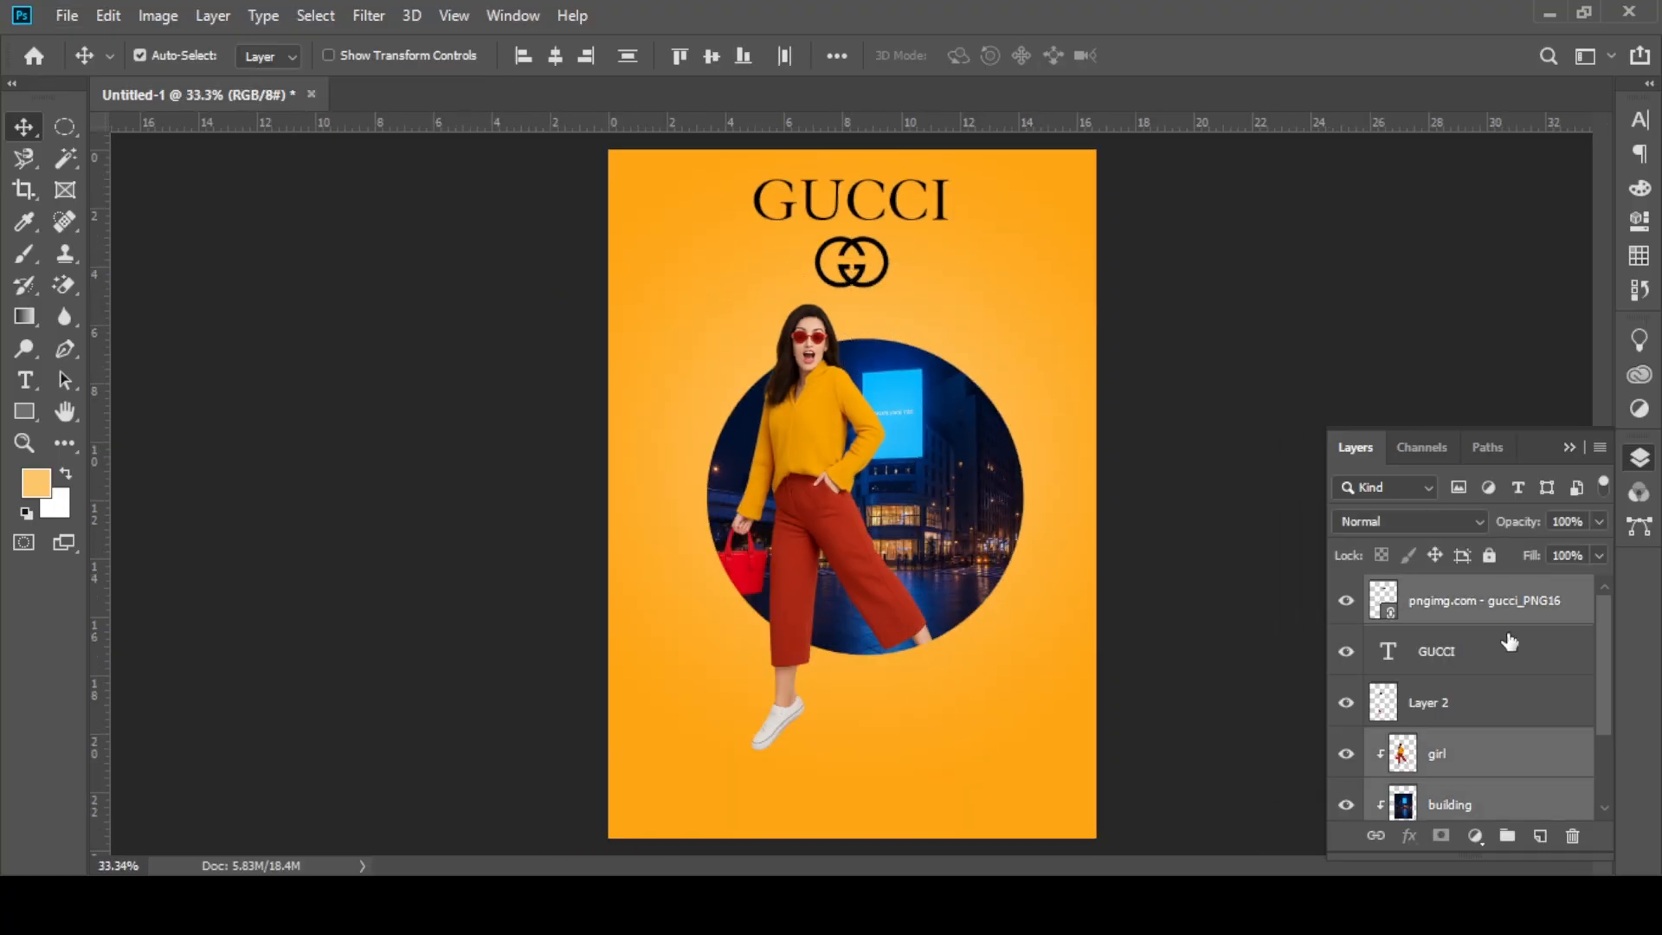
{"action": "left_click", "coordinate": [1498, 603]}
{"action": "left_click_drag", "start_coordinate": [851, 262], "coordinate": [838, 761]}
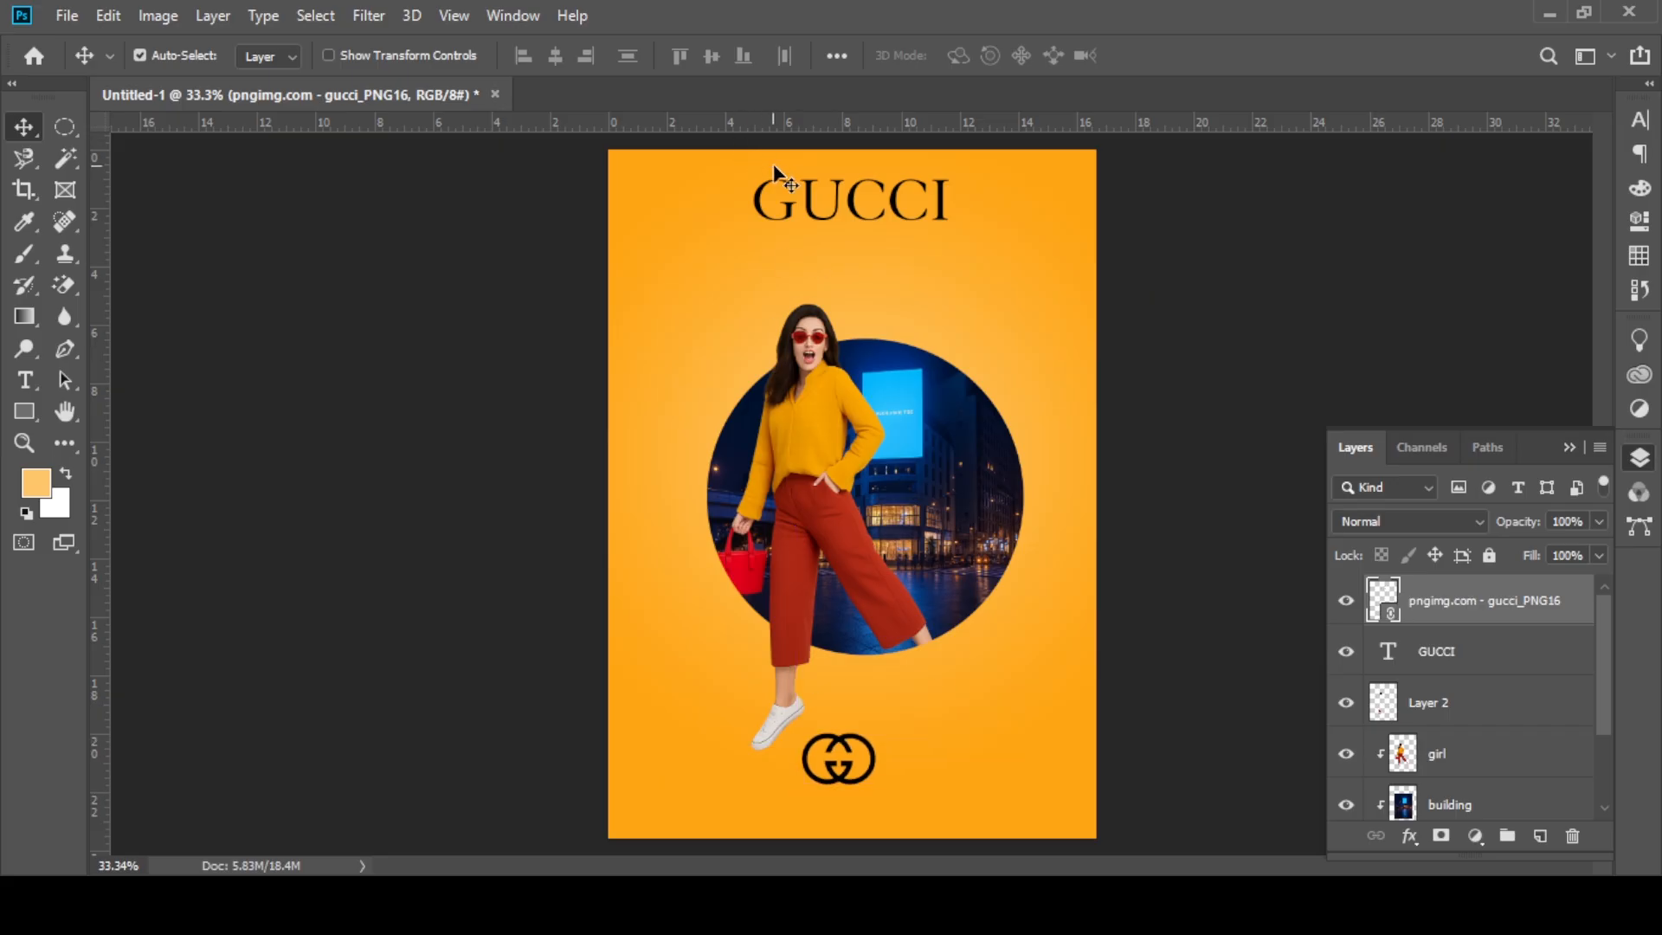
Step: Scale the GUCCI title to 111.50% and position it near the poster's upper edge
{"action": "left_click_drag", "start_coordinate": [816, 212], "coordinate": [811, 235]}
{"action": "key", "text": "ctrl+t"}
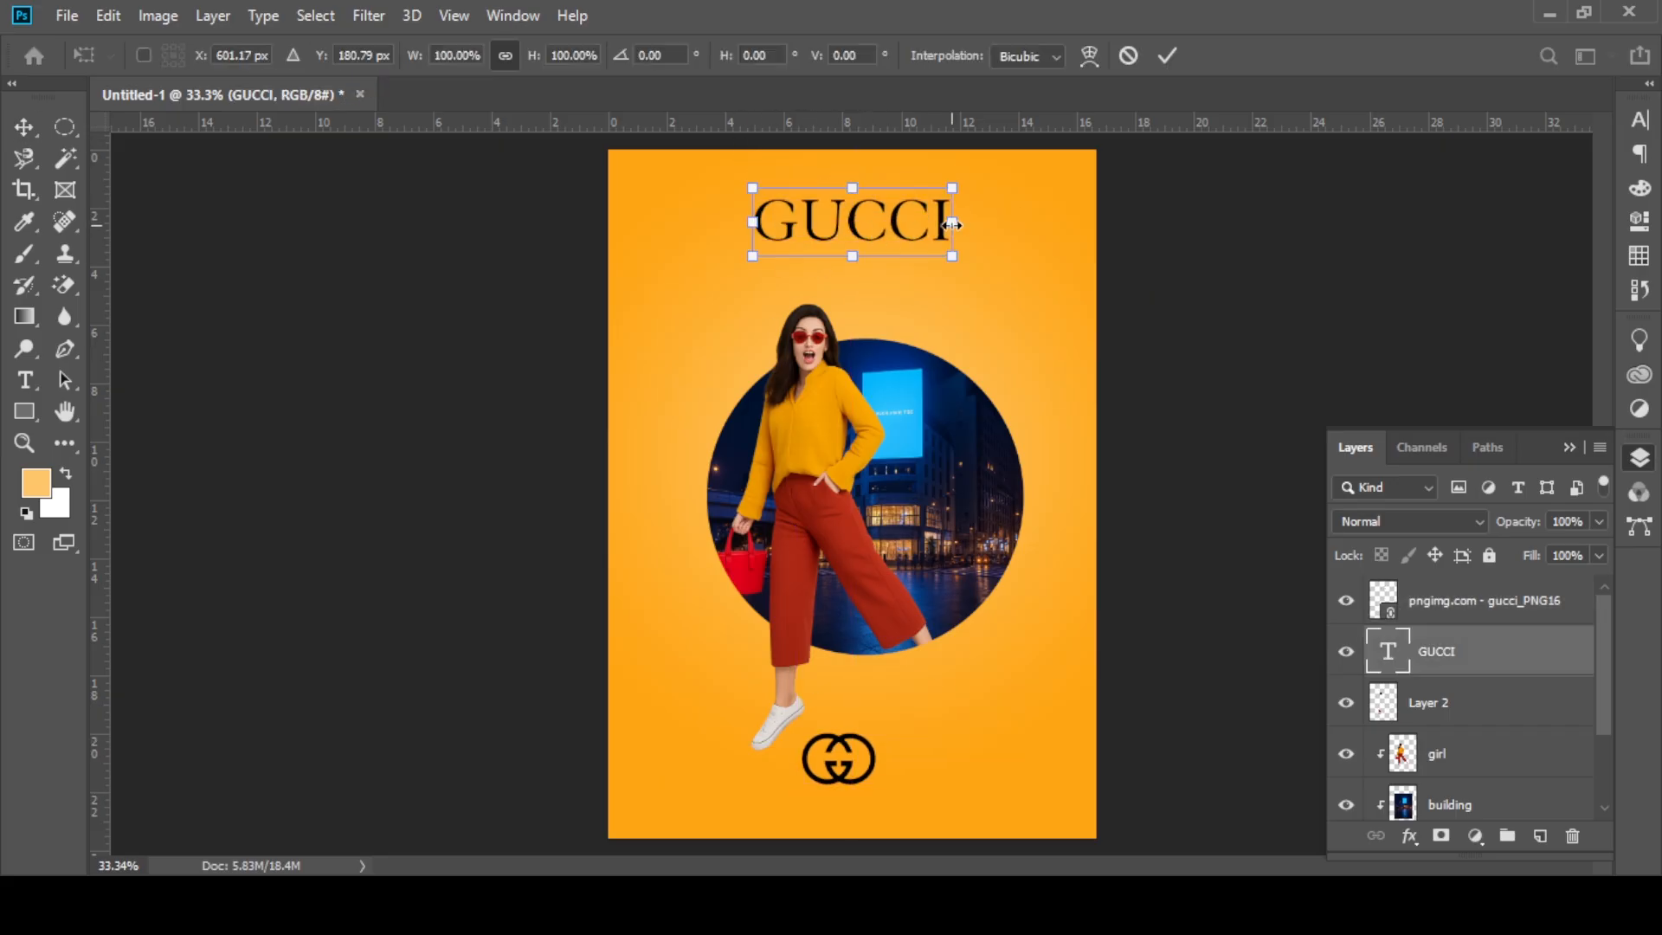
{"action": "left_click_drag", "start_coordinate": [952, 225], "coordinate": [893, 207]}
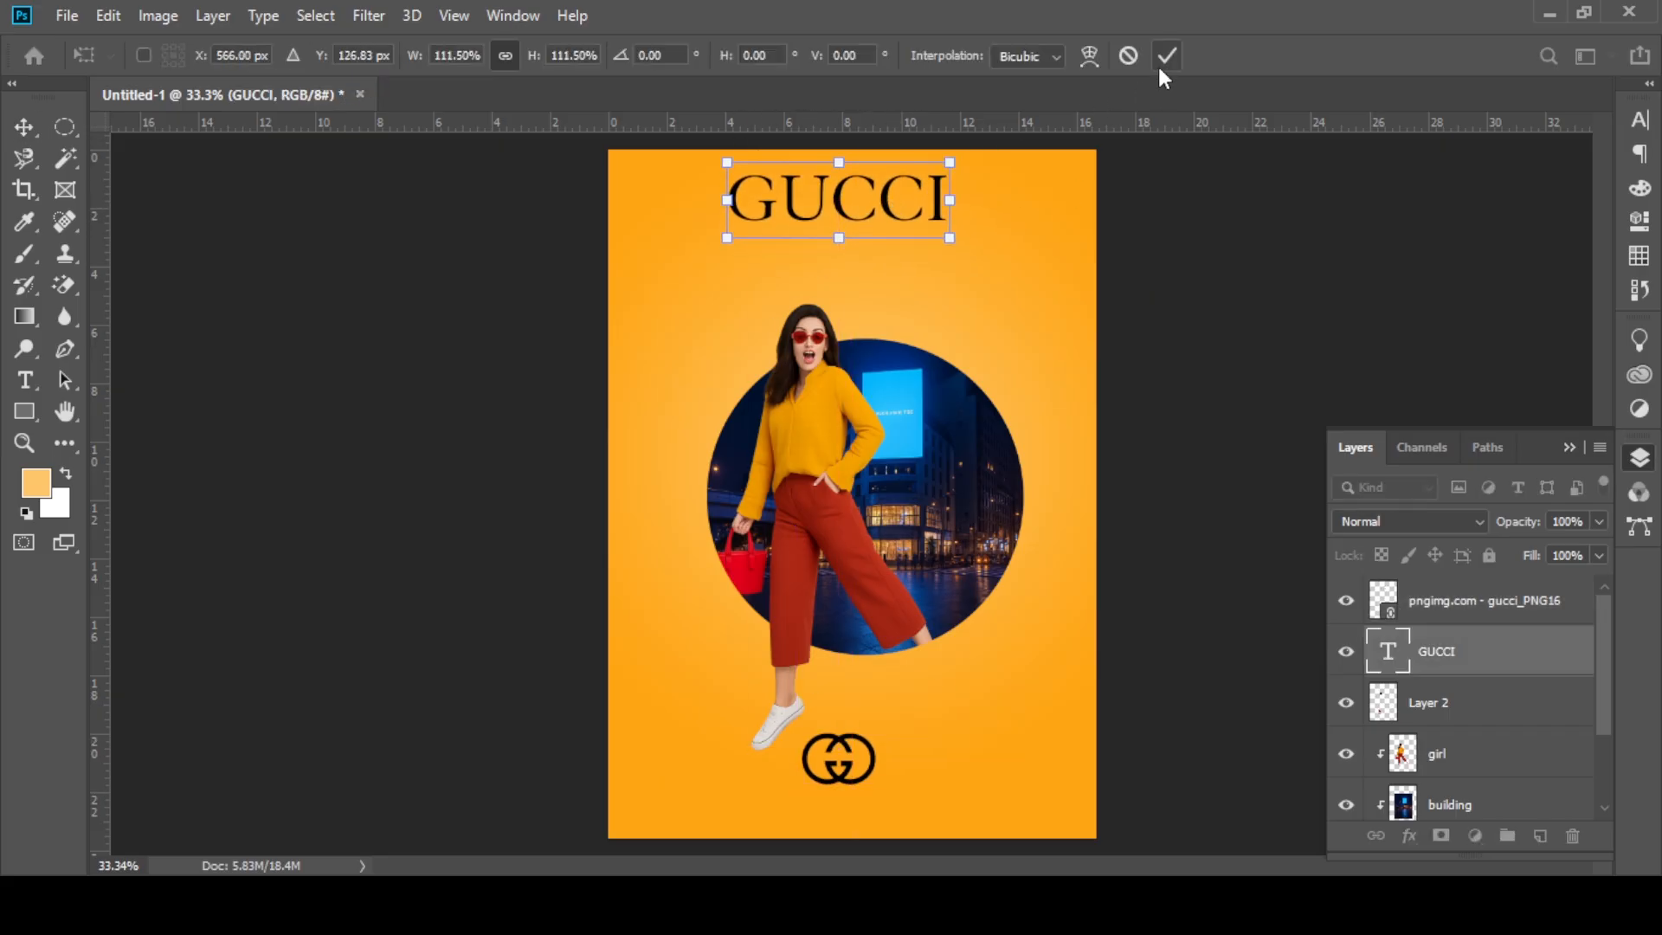
{"action": "left_click", "coordinate": [1166, 56]}
Step: Scale the girl, building, Layer 1 and Layer 2 layers together to 109.95%, extending the composition up towards the title
{"action": "left_click", "coordinate": [1483, 706]}
{"action": "scroll", "coordinate": [1483, 725], "scroll_direction": "down", "scroll_amount": 2}
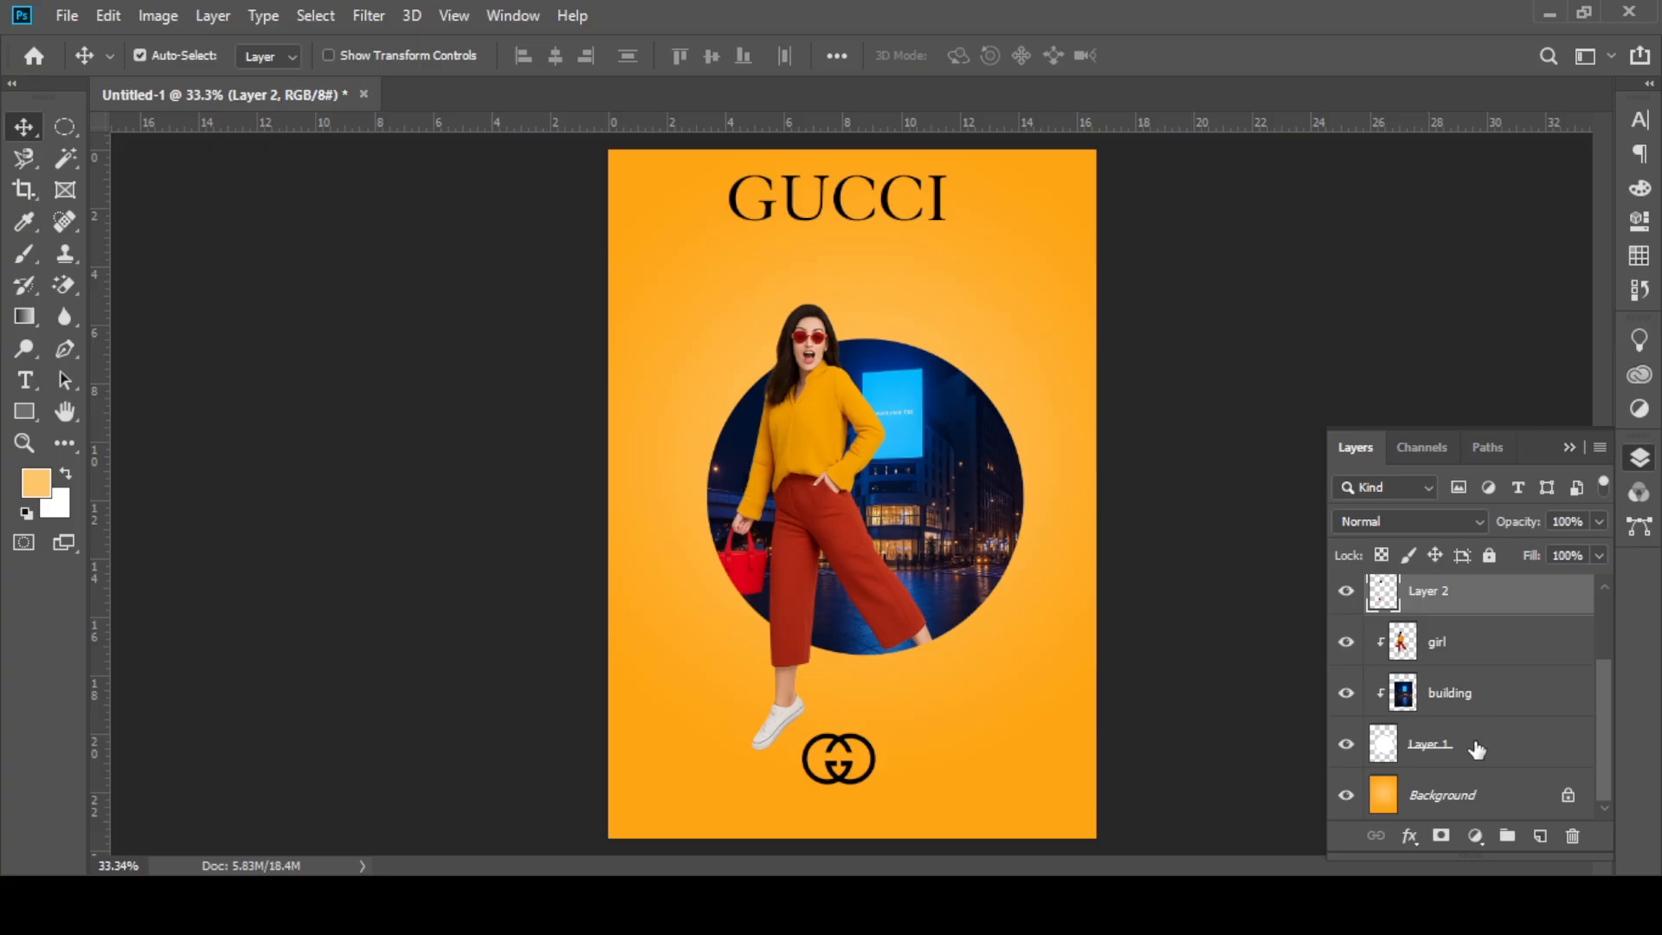
{"action": "left_click", "coordinate": [1476, 750], "text": "shift"}
{"action": "scroll", "coordinate": [1524, 677], "scroll_direction": "up", "scroll_amount": 2}
{"action": "key", "text": "ctrl+t"}
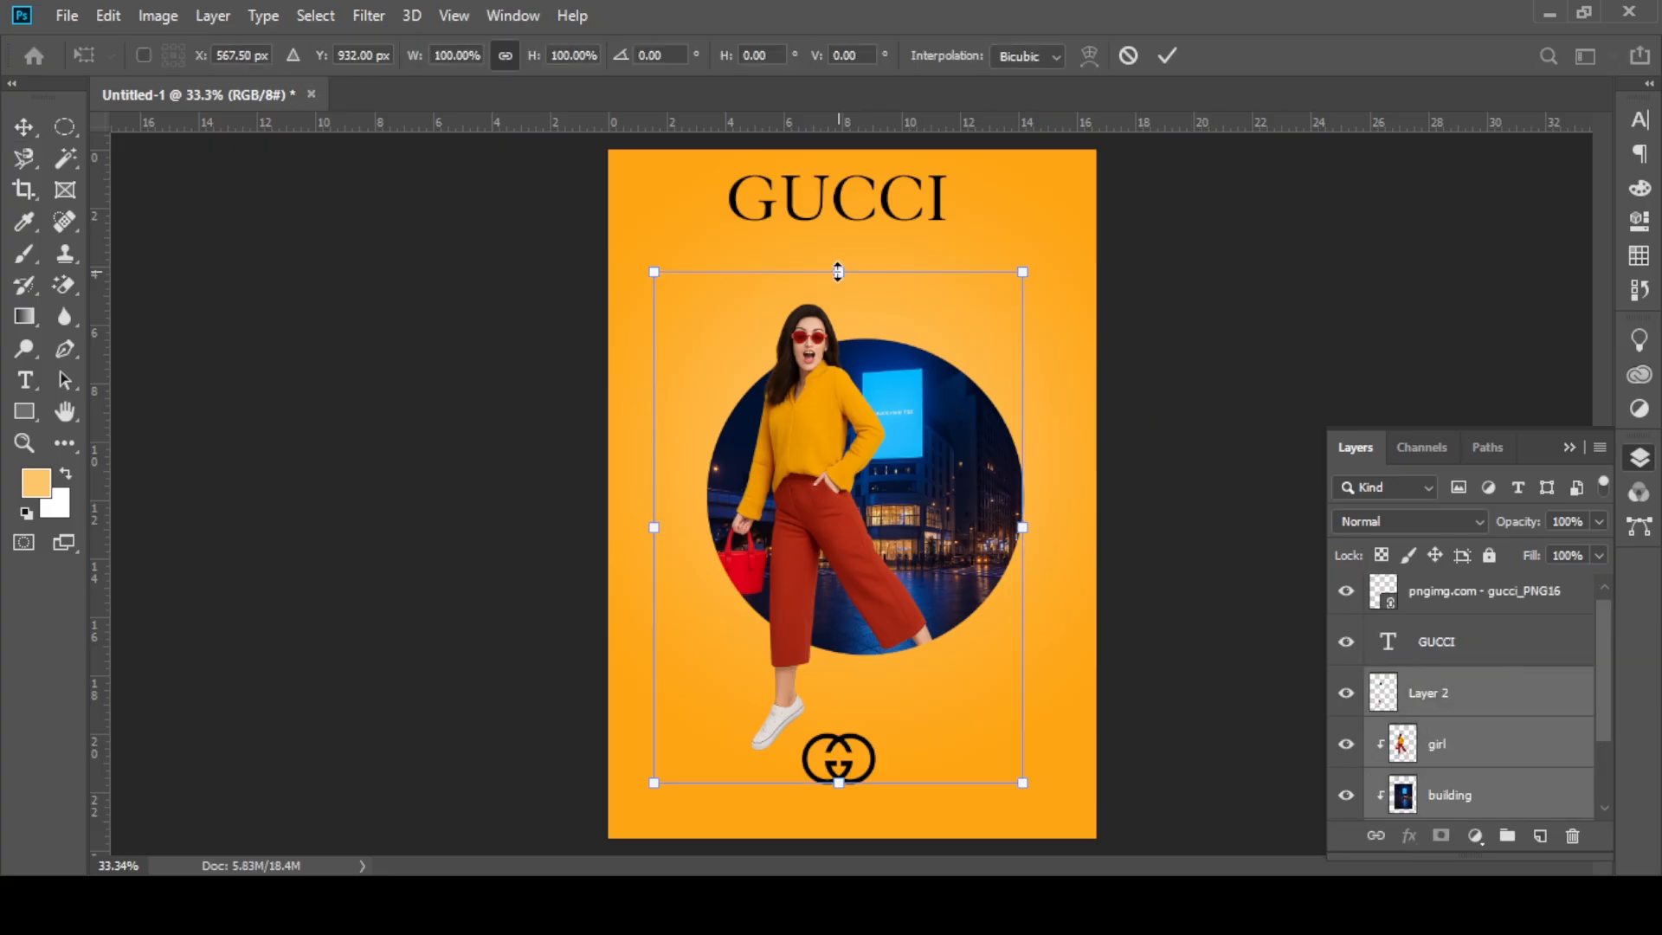
{"action": "left_click_drag", "start_coordinate": [837, 272], "coordinate": [838, 220]}
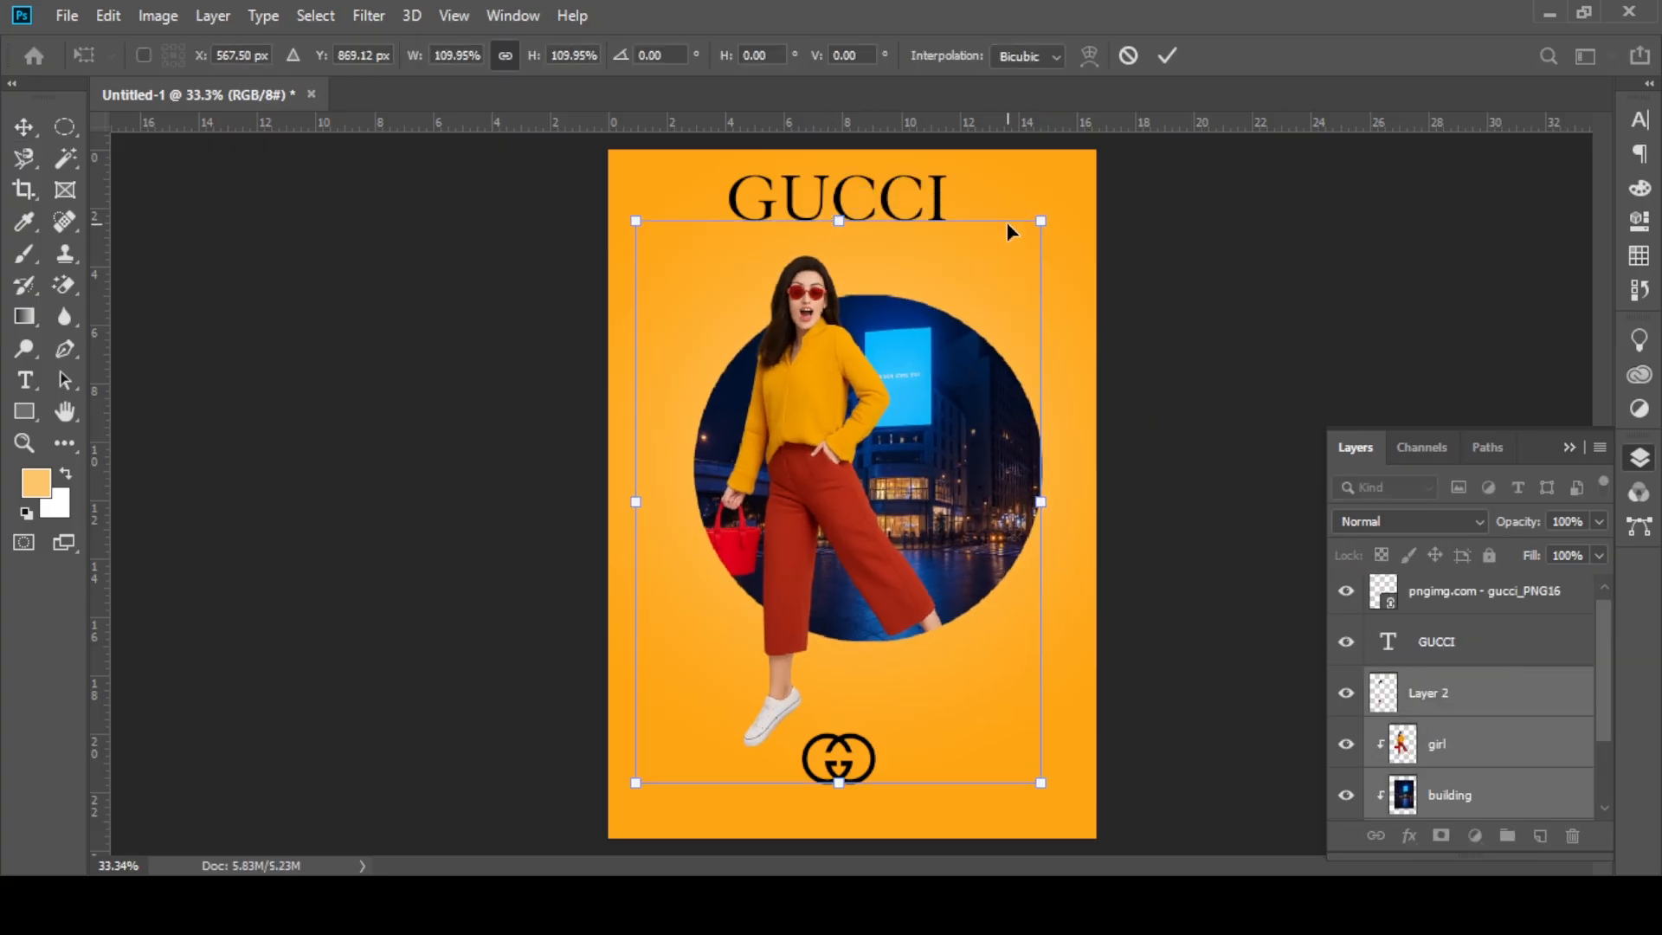
{"action": "left_click", "coordinate": [1167, 58]}
Step: Scale Layer 2, girl, building and Layer 1 together to 92.96% and move them up, between the title and the logo
{"action": "scroll", "coordinate": [887, 671], "scroll_direction": "down", "scroll_amount": 2}
{"action": "left_click_drag", "start_coordinate": [858, 735], "coordinate": [938, 650]}
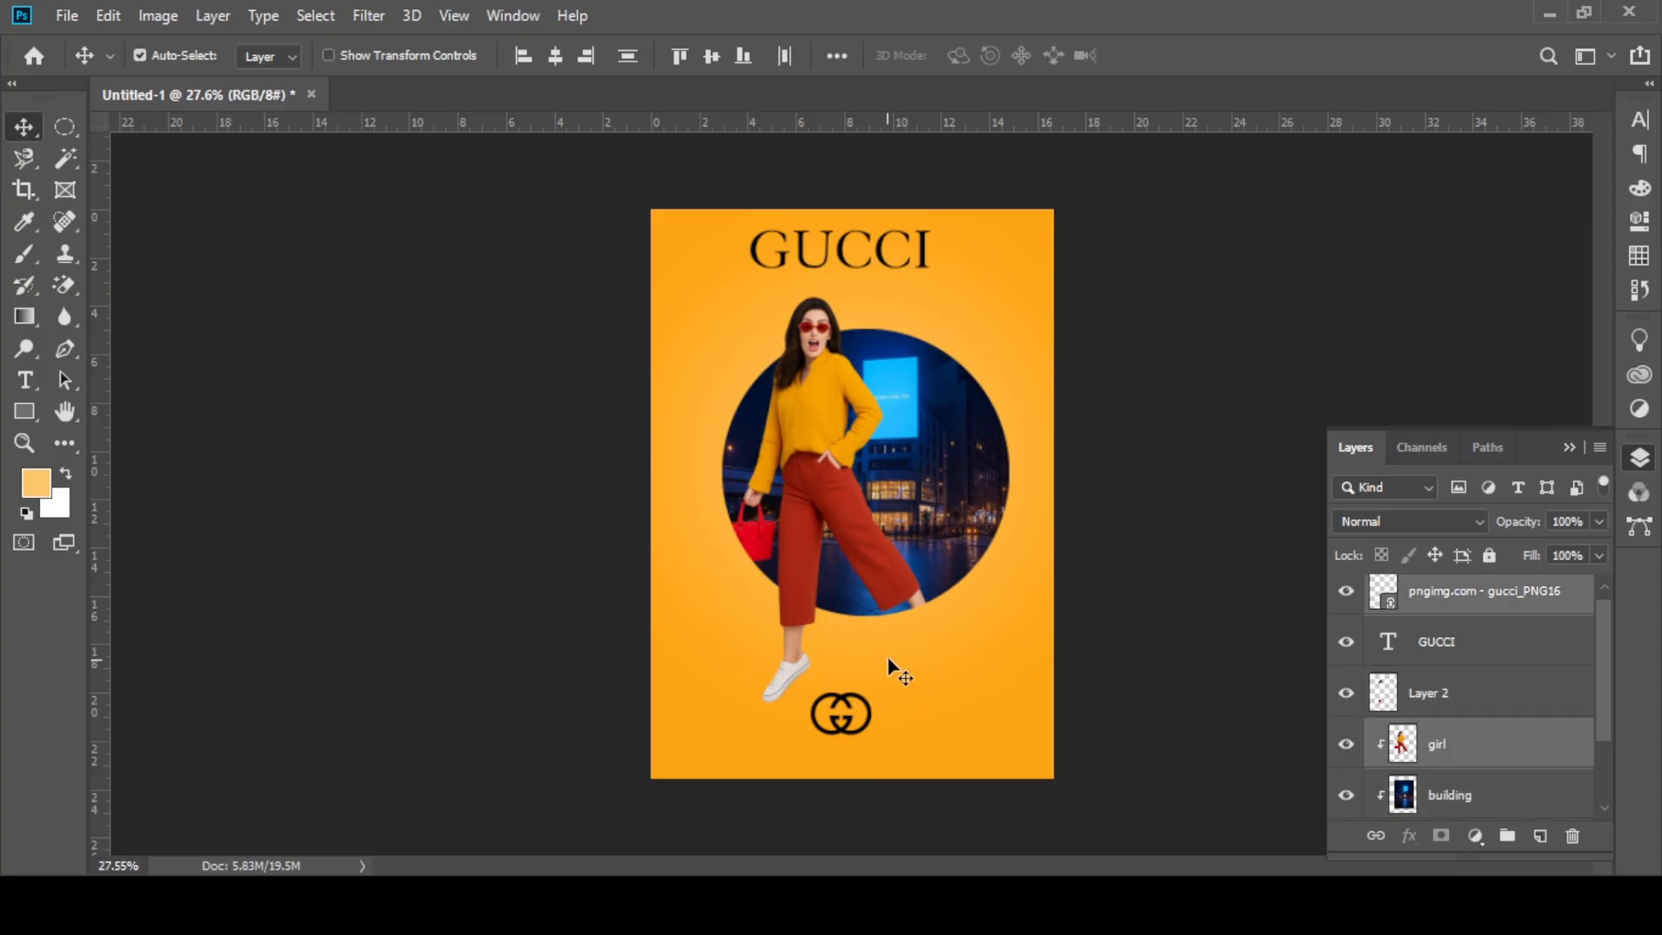
{"action": "left_click", "coordinate": [1452, 701]}
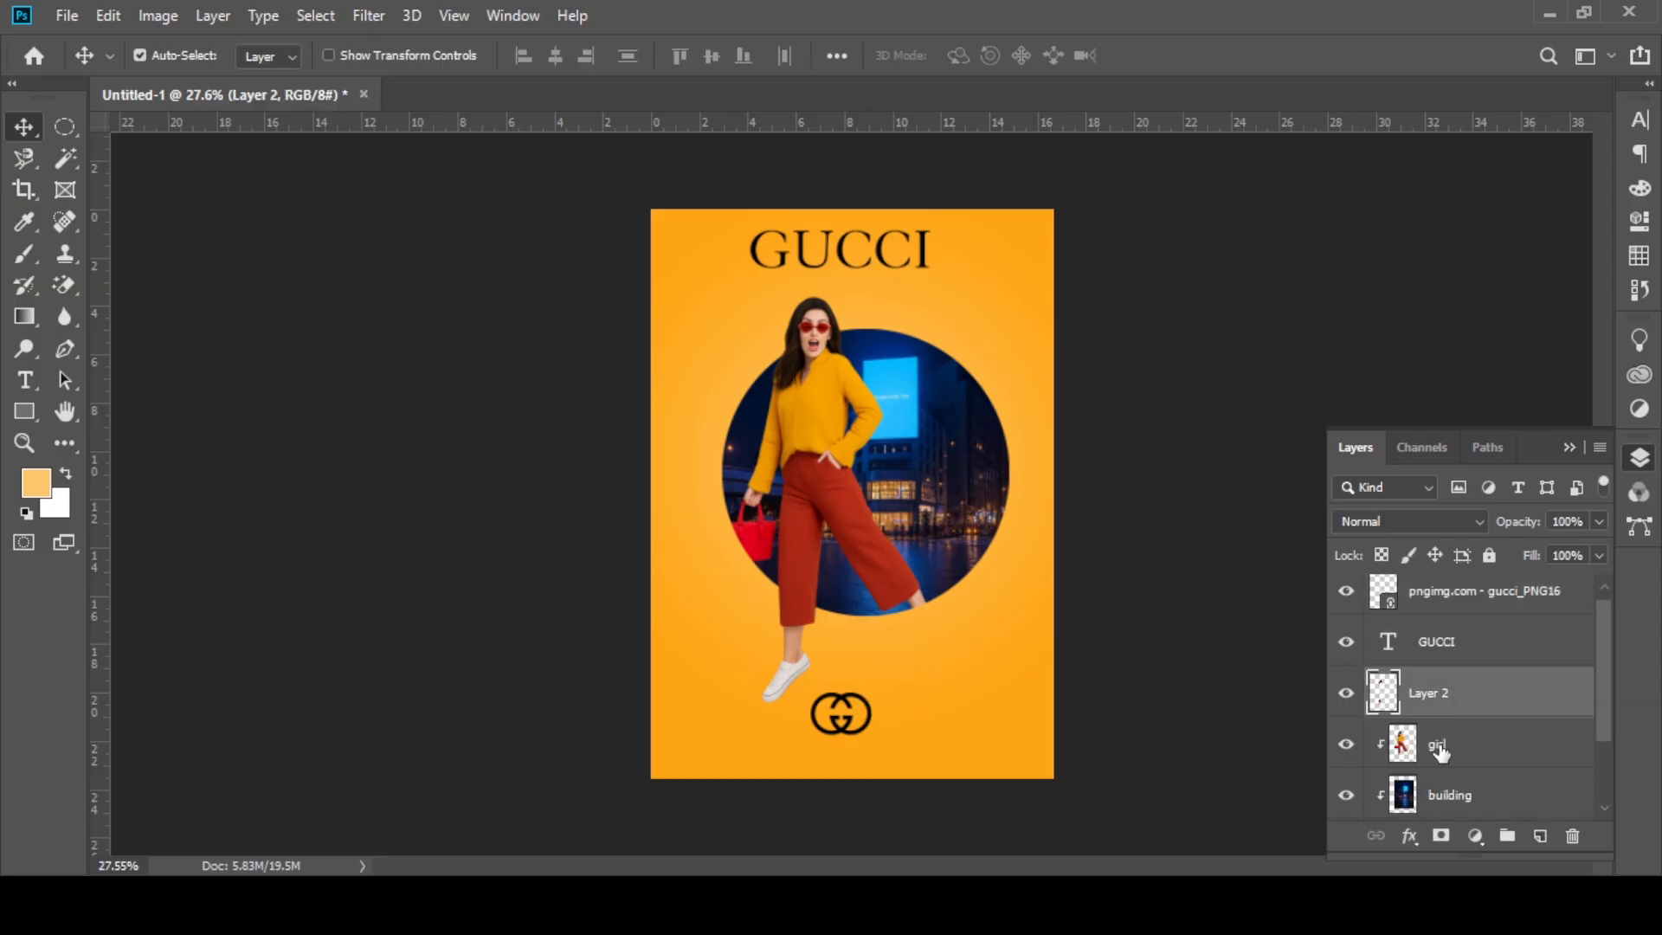
{"action": "scroll", "coordinate": [1435, 741], "scroll_direction": "down", "scroll_amount": 2}
{"action": "left_click", "coordinate": [1436, 753], "text": "shift"}
{"action": "key", "text": "ctrl+t"}
{"action": "left_click_drag", "start_coordinate": [838, 268], "coordinate": [832, 301]}
{"action": "left_click_drag", "start_coordinate": [829, 509], "coordinate": [829, 476]}
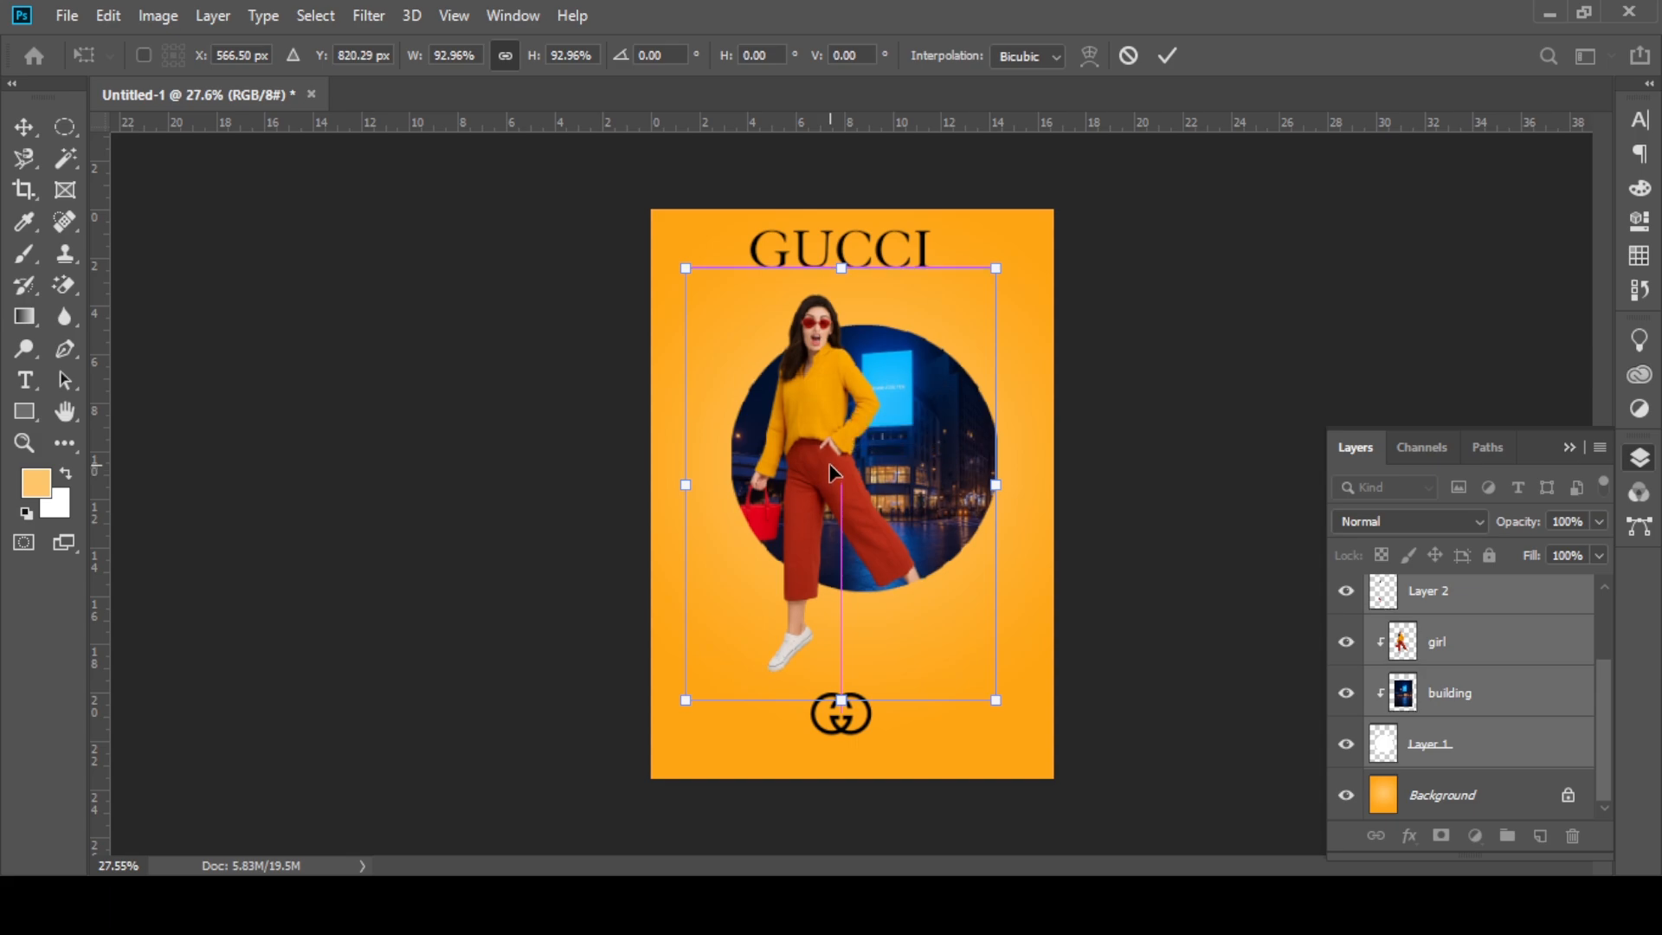
{"action": "left_click", "coordinate": [1168, 56]}
Step: Centre the Gucci logo horizontally on the poster, slightly higher beneath the circle, and deselect all layers
{"action": "scroll", "coordinate": [772, 582], "scroll_direction": "up", "scroll_amount": 1}
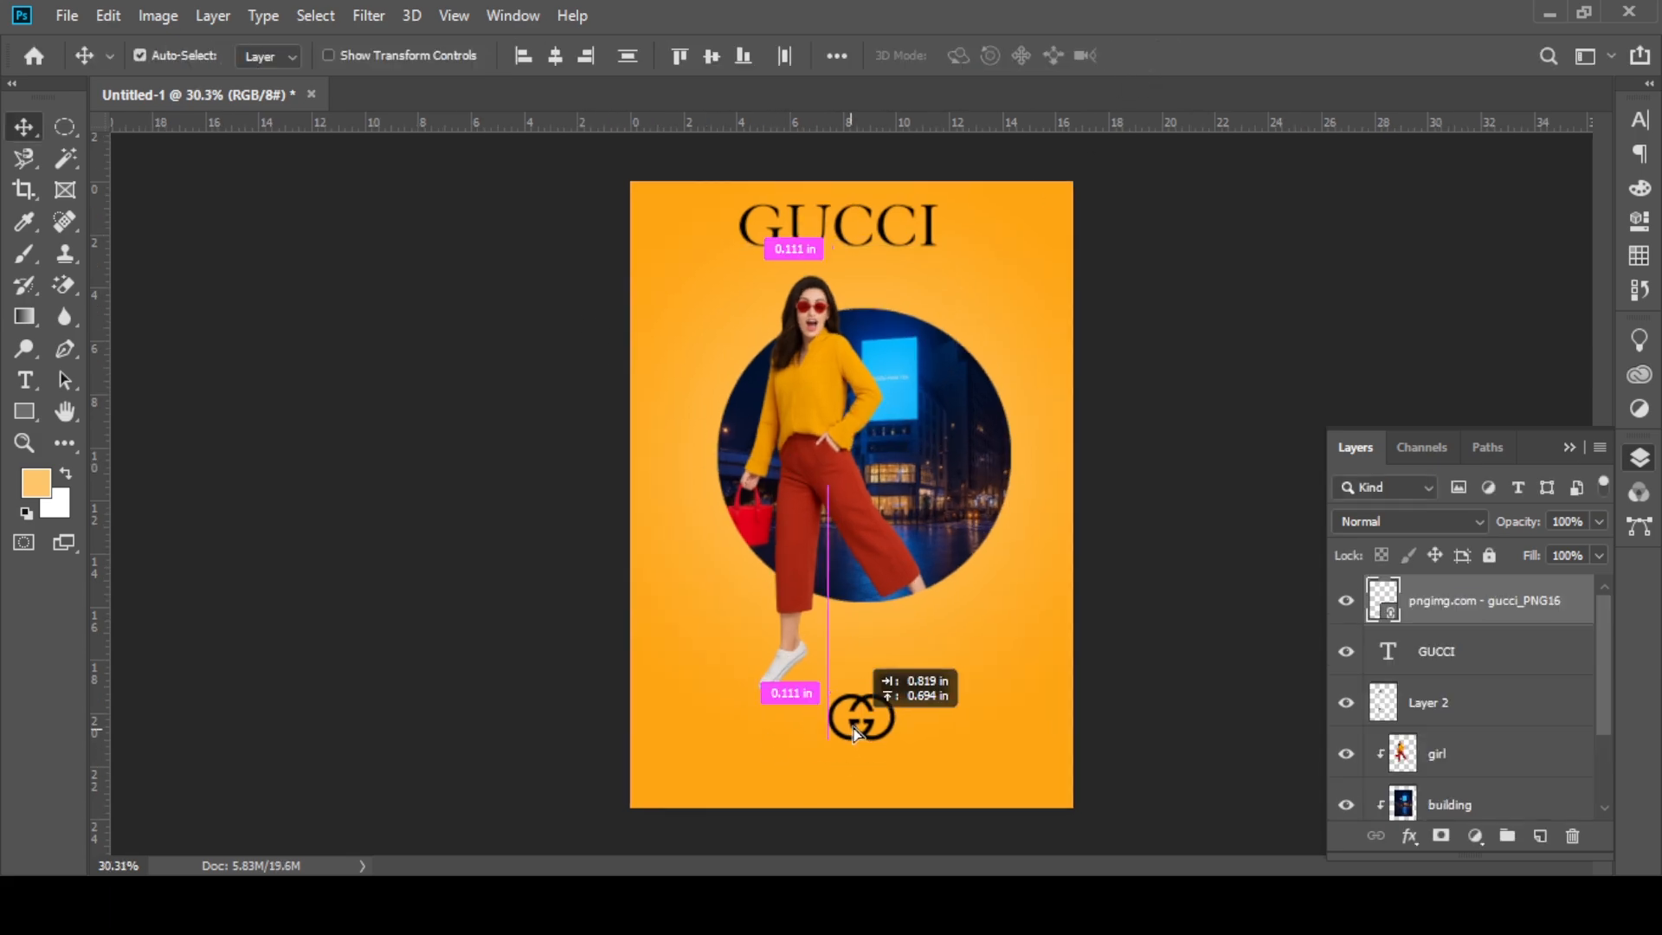
{"action": "left_click_drag", "start_coordinate": [891, 670], "coordinate": [892, 659]}
{"action": "key", "text": "Return"}
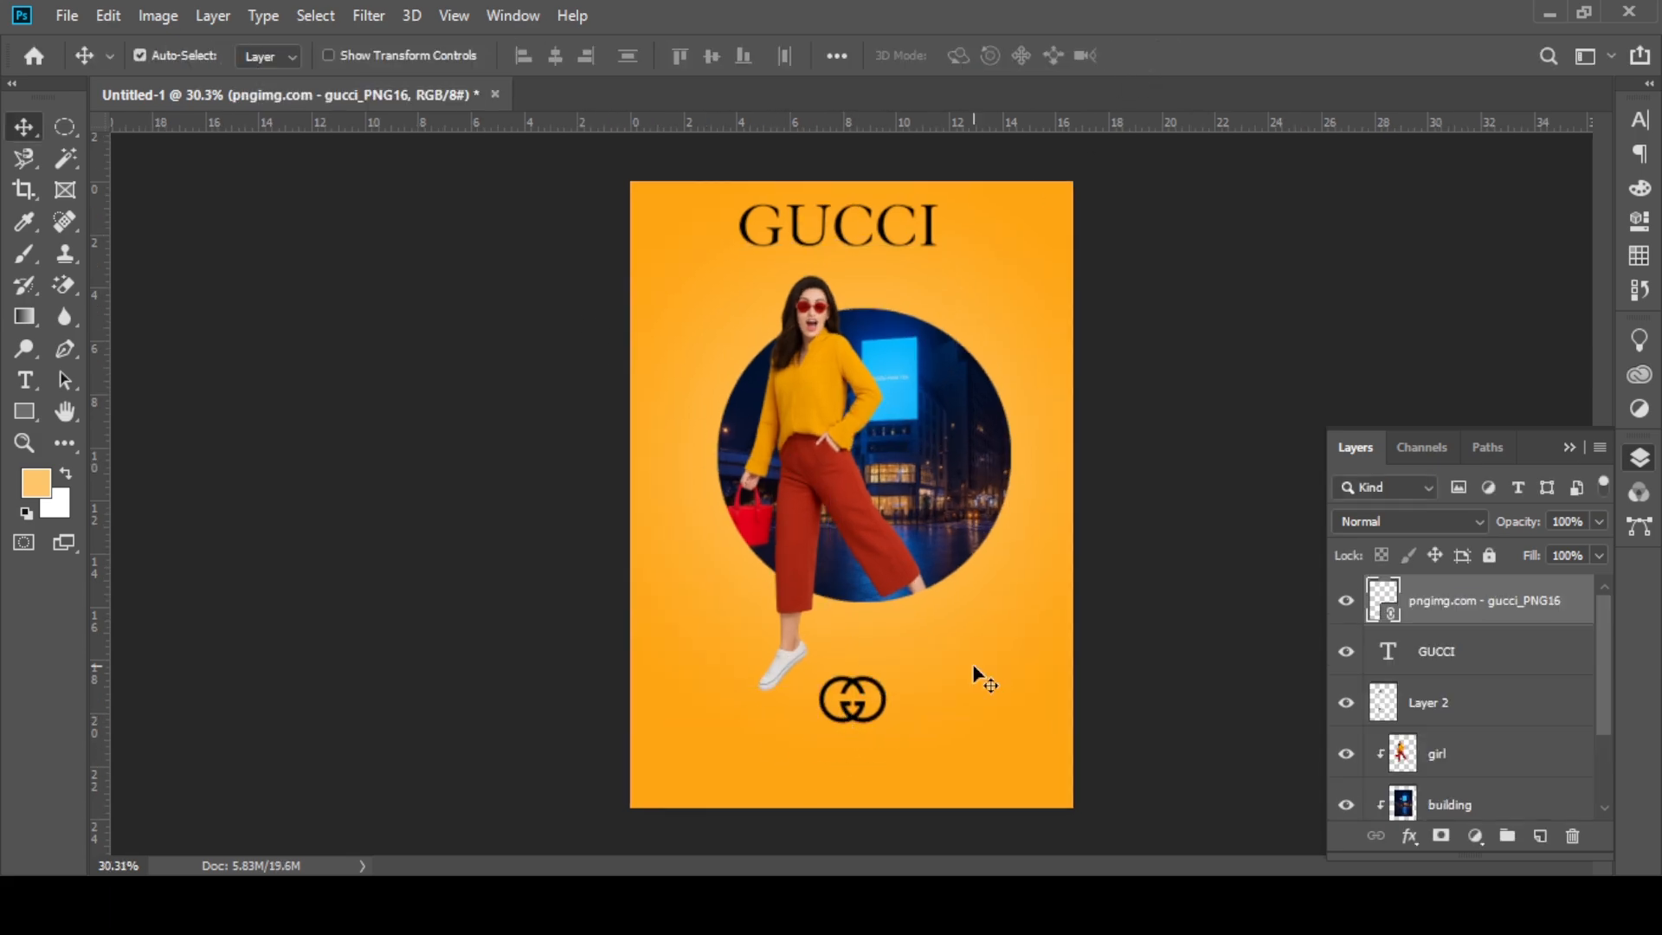
{"action": "left_click", "coordinate": [915, 851]}
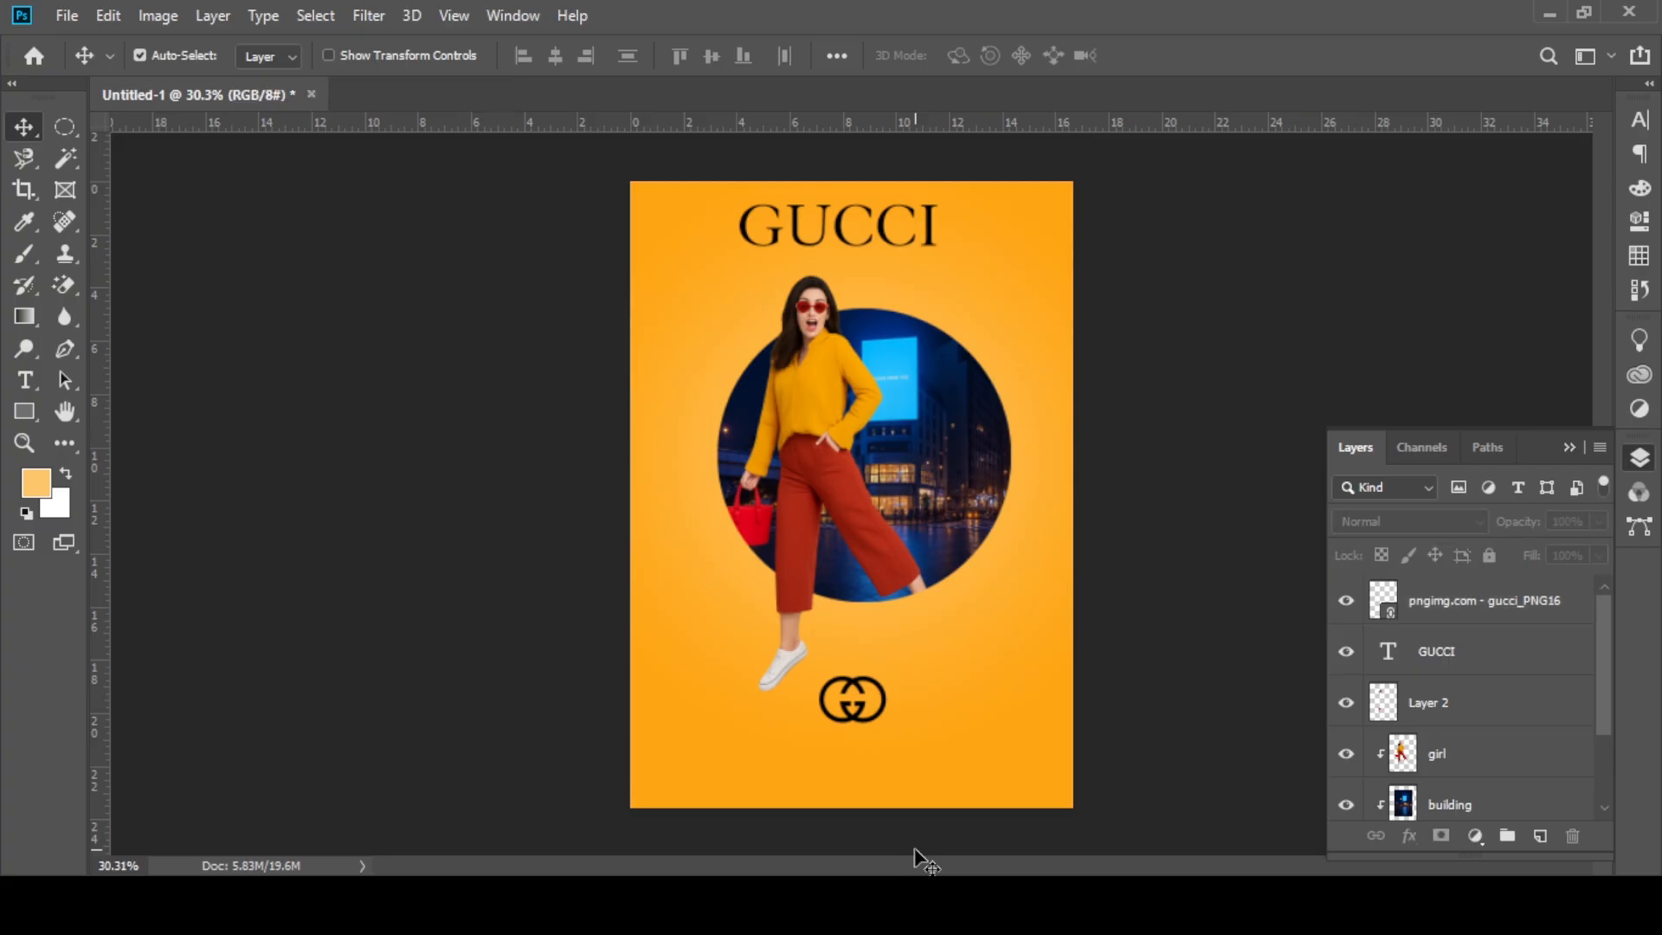
Step: Duplicate the GUCCI title, scale the copy down and place it between the circle and the Gucci logo
{"action": "left_click", "coordinate": [803, 223]}
{"action": "left_click_drag", "start_coordinate": [791, 210], "coordinate": [818, 644], "text": "alt"}
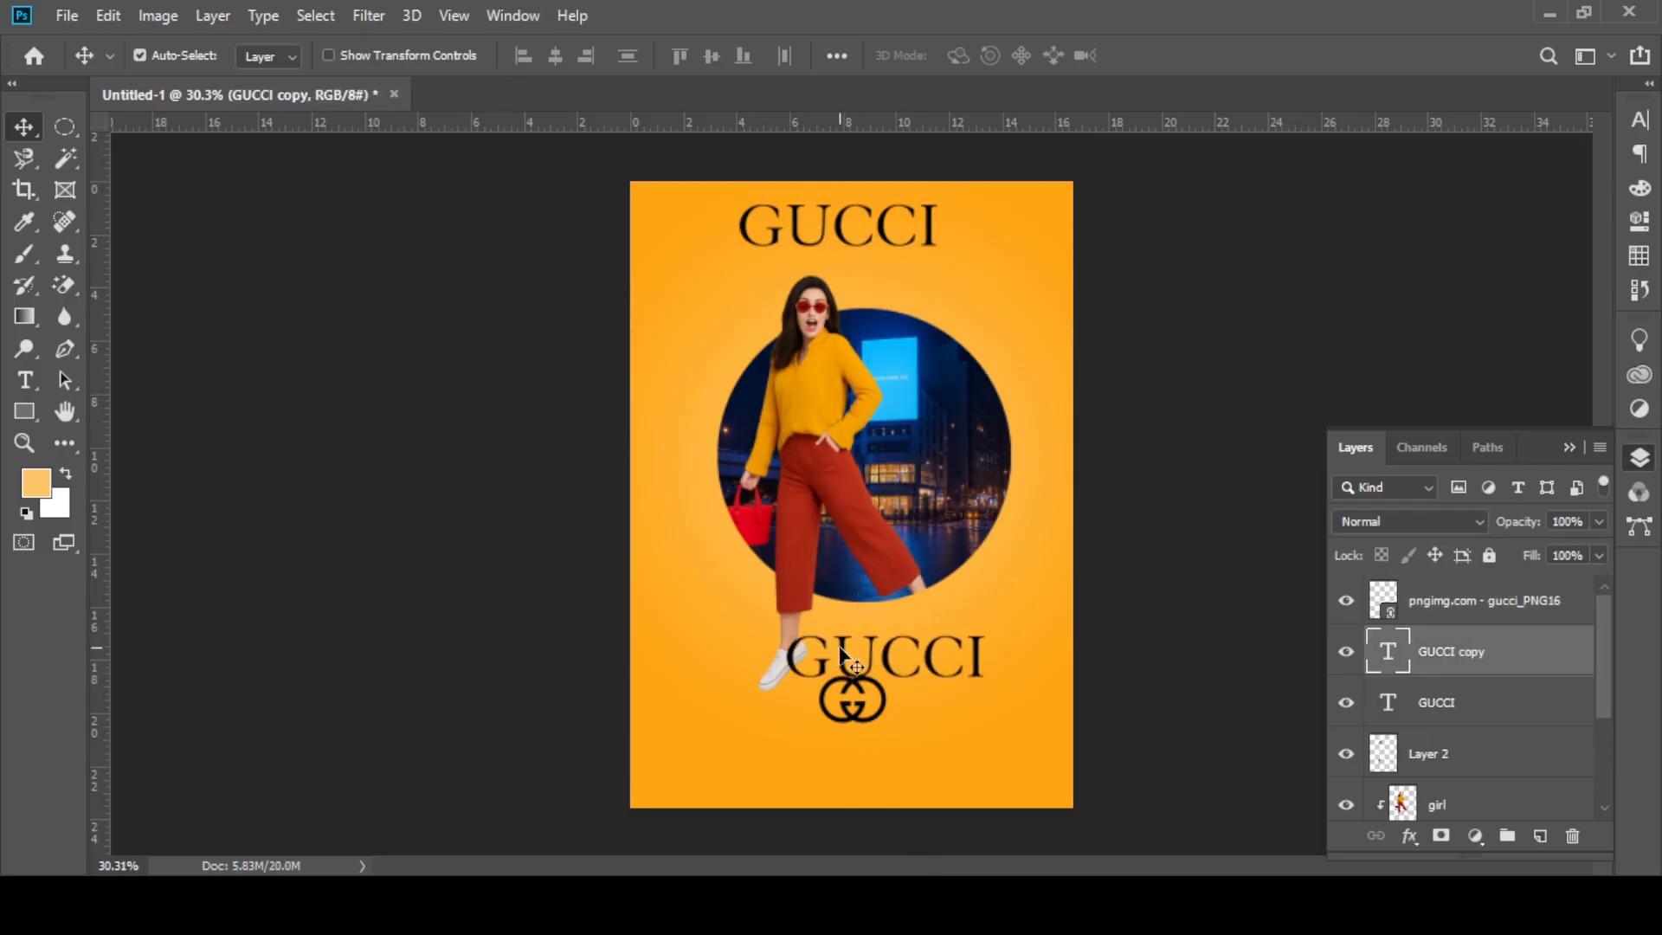
{"action": "key", "text": "ctrl+t"}
{"action": "left_click_drag", "start_coordinate": [962, 638], "coordinate": [878, 642]}
{"action": "left_click_drag", "start_coordinate": [952, 628], "coordinate": [937, 612]}
{"action": "left_click", "coordinate": [1164, 56]}
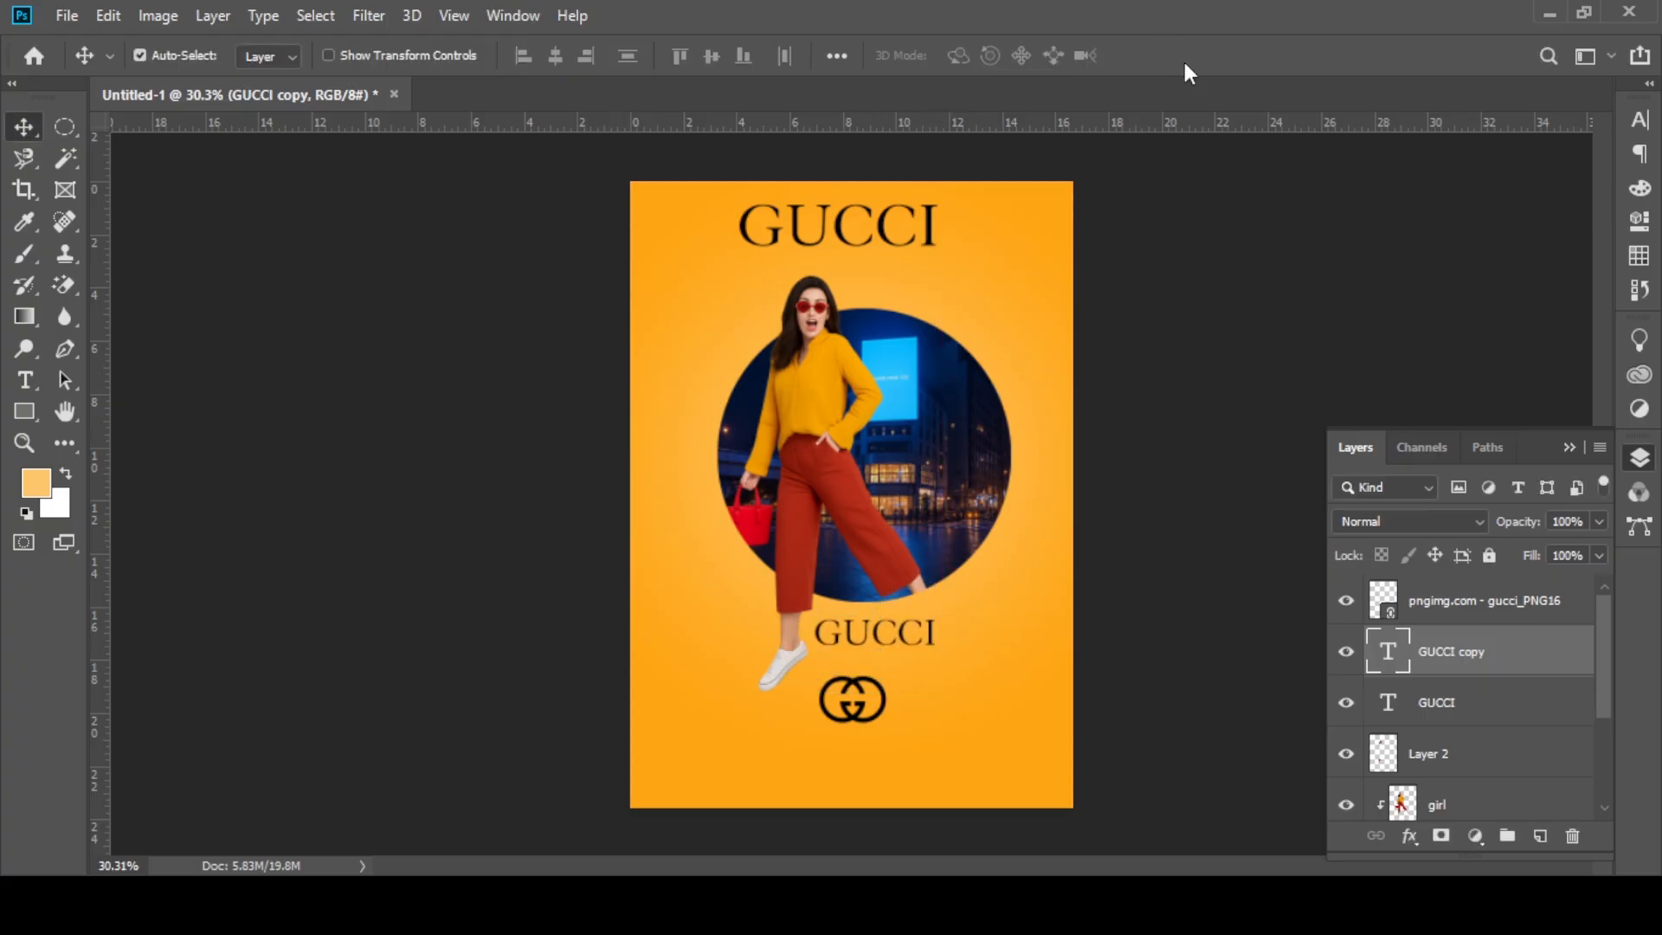
Step: Move the Gucci logo up and slightly sideways, closer beneath the smaller GUCCI text
{"action": "mouse_move", "coordinate": [884, 702]}
{"action": "left_mouse_down"}
{"action": "mouse_move", "coordinate": [860, 710]}
{"action": "mouse_move", "coordinate": [881, 705]}
{"action": "left_mouse_up"}
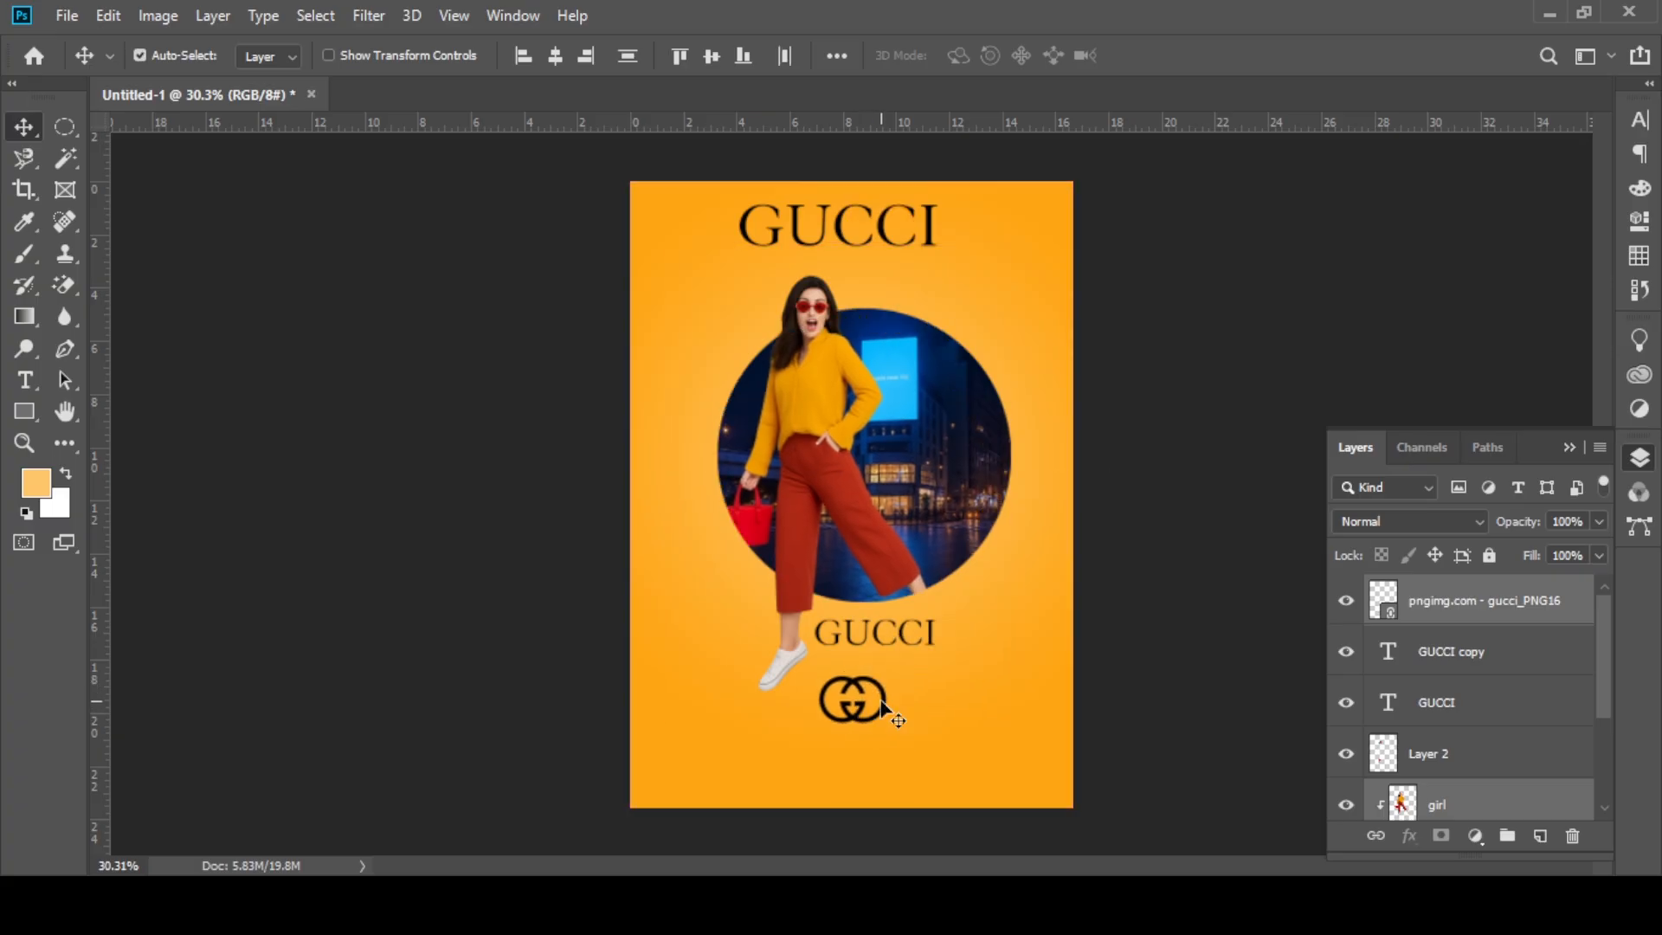
{"action": "left_click", "coordinate": [1495, 618]}
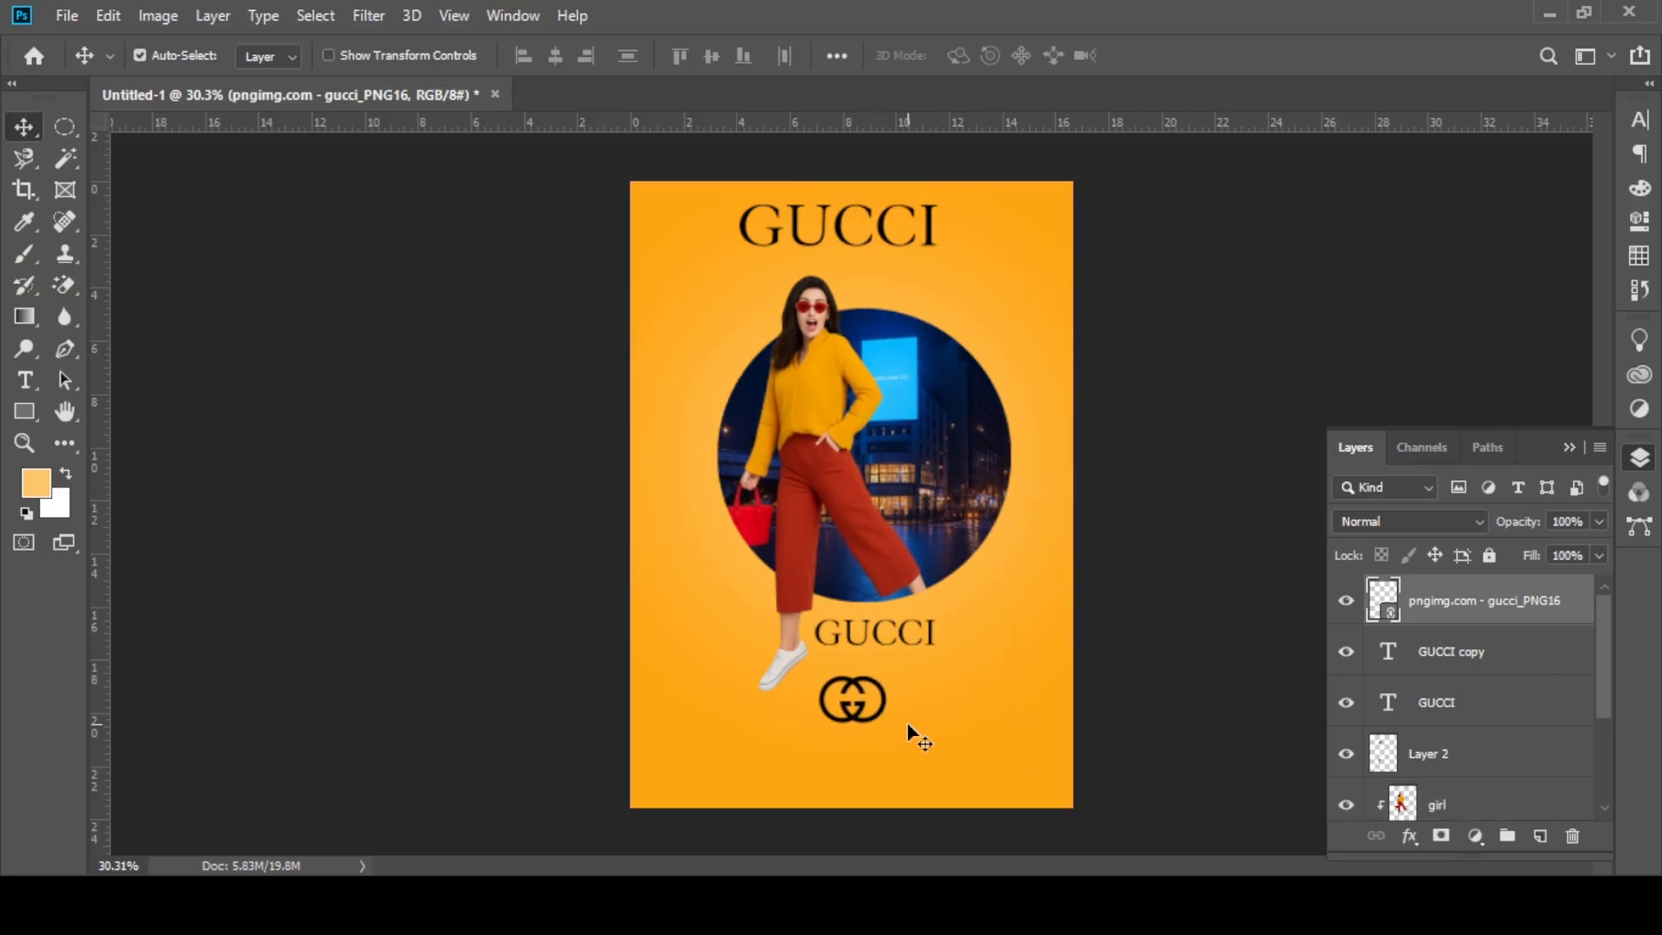
{"action": "left_click", "coordinate": [877, 706]}
{"action": "left_click", "coordinate": [874, 686]}
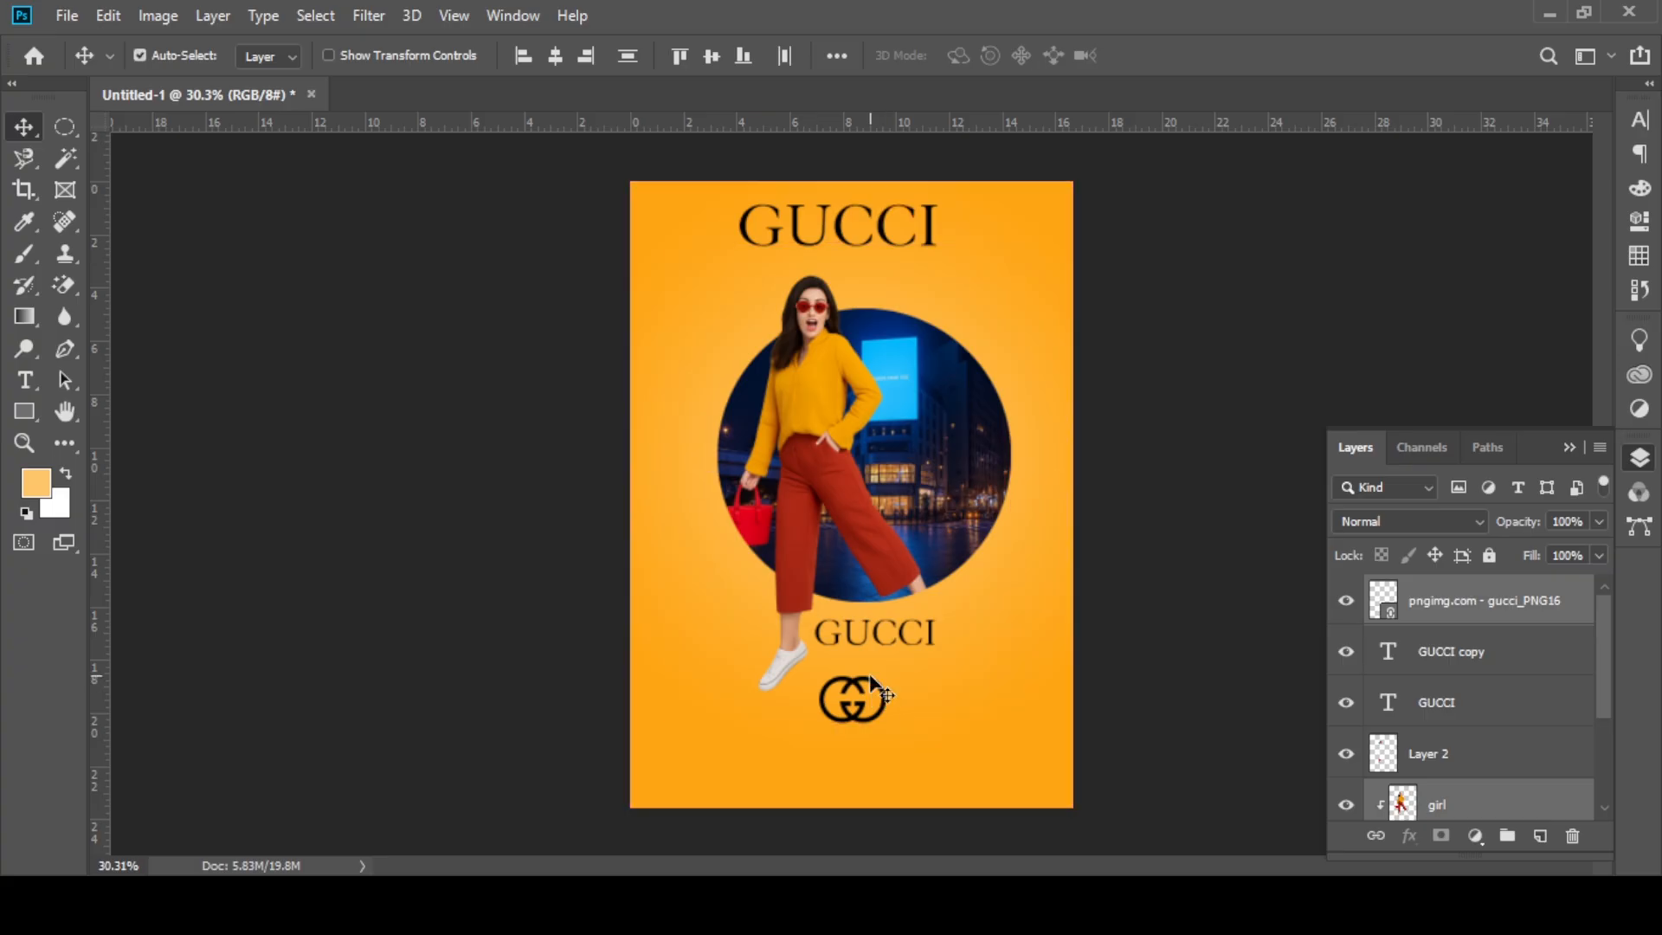
{"action": "left_click_drag", "start_coordinate": [870, 676], "coordinate": [902, 662]}
{"action": "left_click", "coordinate": [897, 662], "text": "shift"}
{"action": "key", "text": "ctrl+z"}
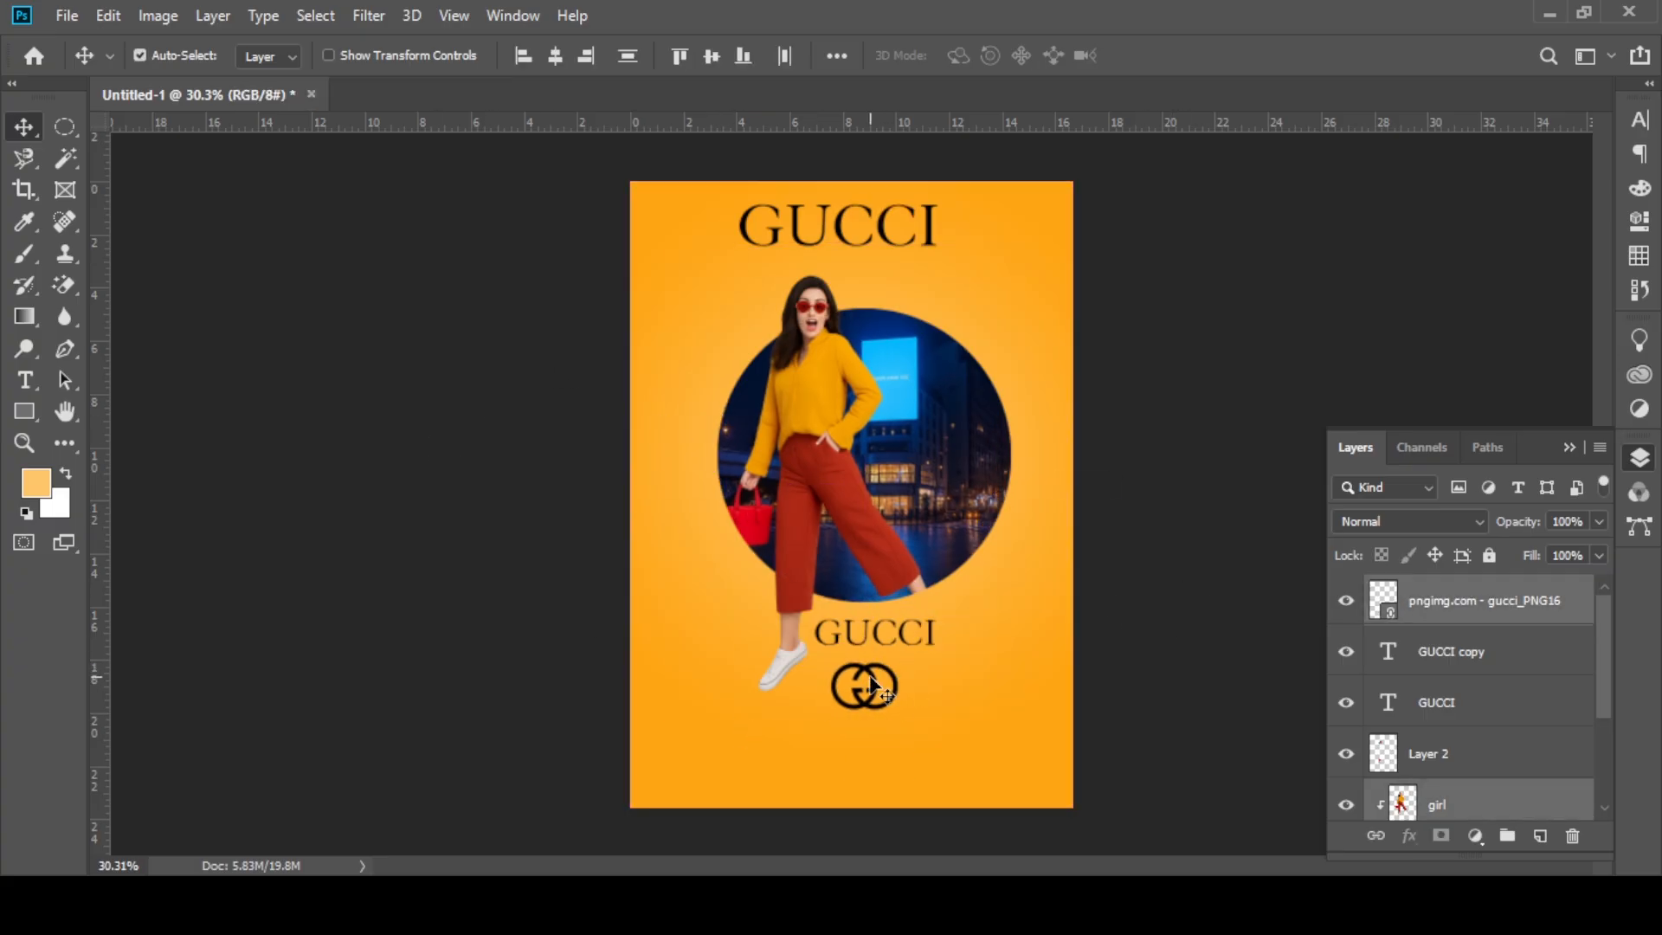
{"action": "left_click", "coordinate": [878, 692]}
{"action": "left_click", "coordinate": [871, 687]}
{"action": "left_click", "coordinate": [1451, 599]}
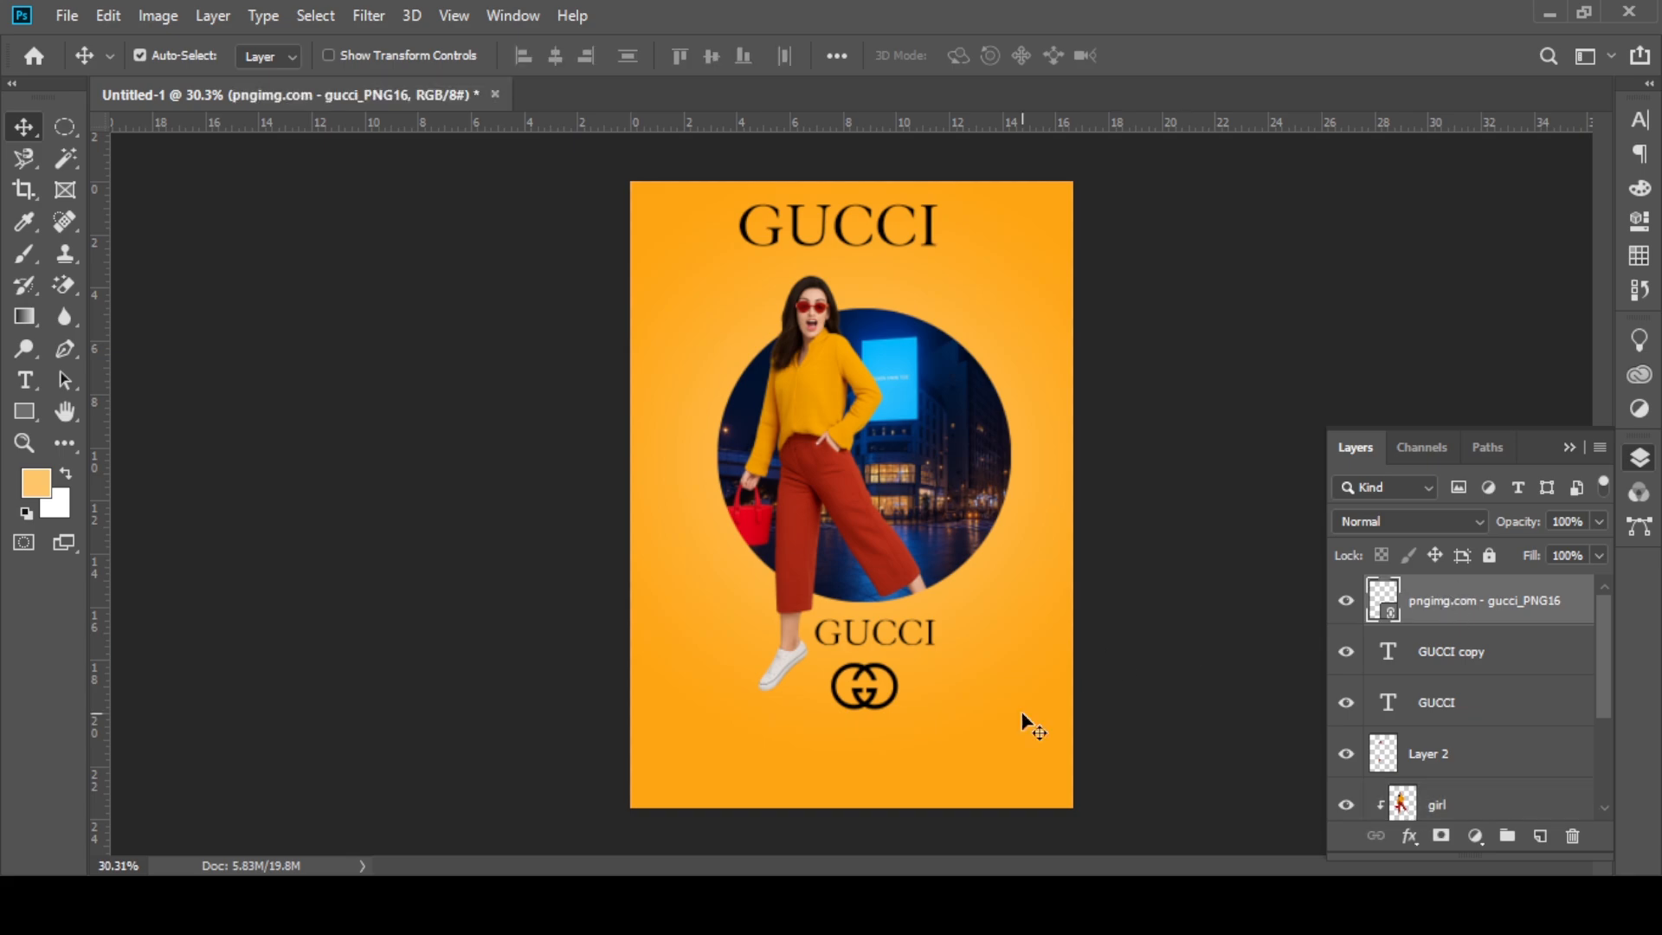
{"action": "mouse_move", "coordinate": [890, 689]}
{"action": "left_mouse_down"}
{"action": "mouse_move", "coordinate": [911, 684]}
{"action": "mouse_move", "coordinate": [905, 705]}
{"action": "mouse_move", "coordinate": [881, 691]}
{"action": "left_mouse_up"}
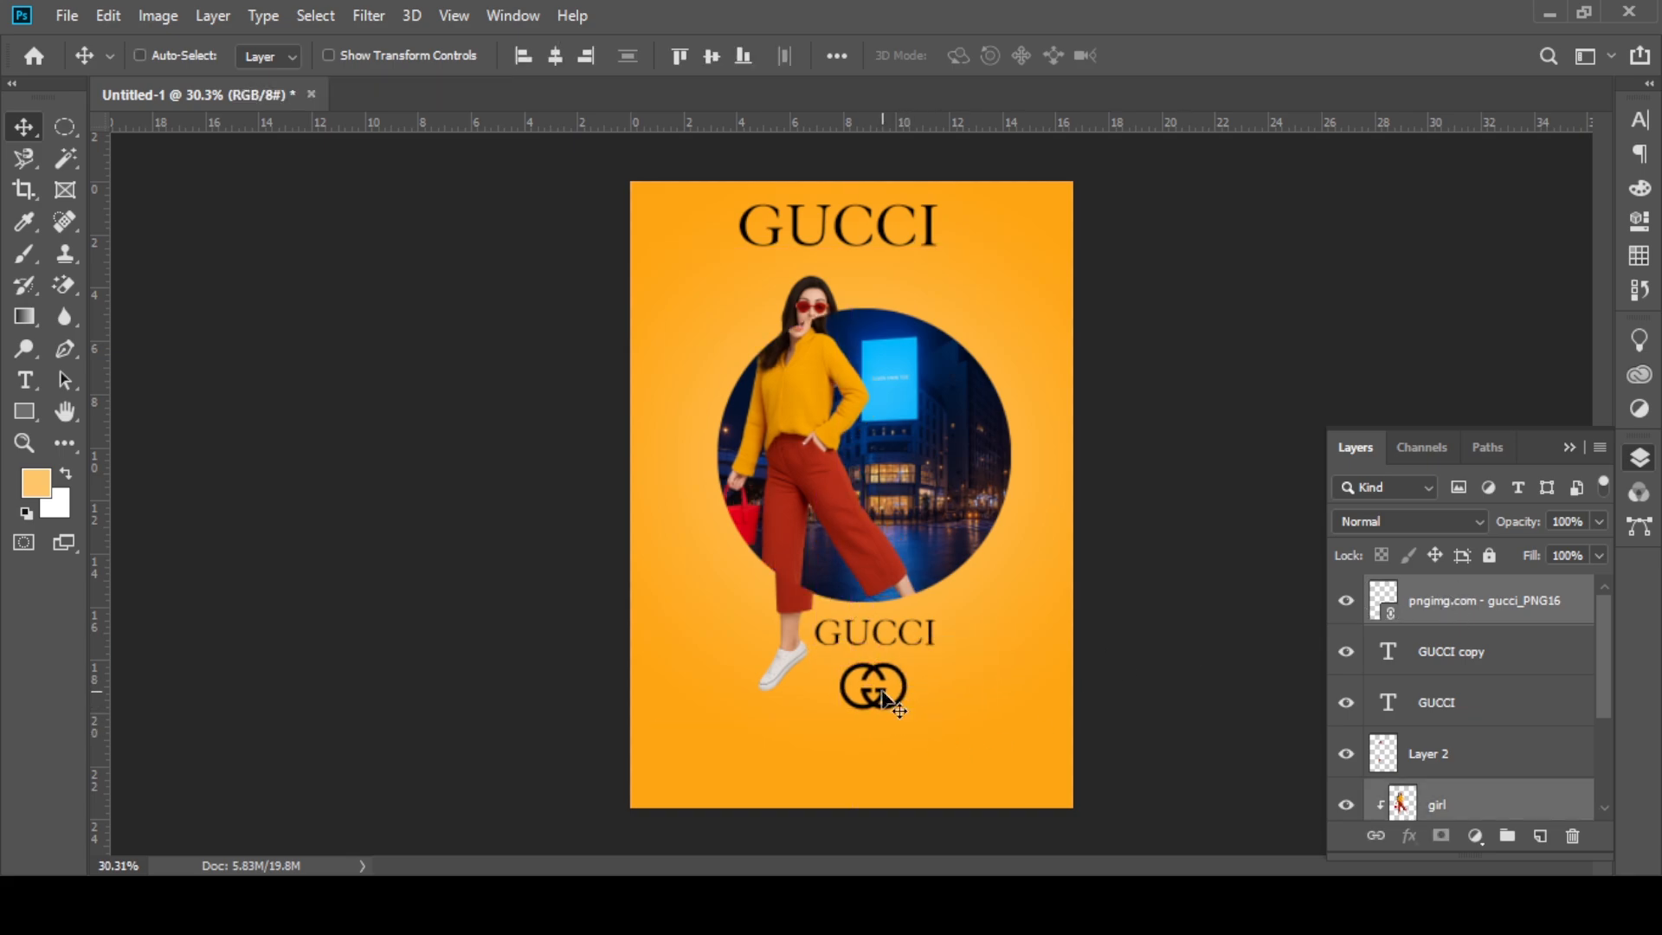
{"action": "key", "text": "ctrl+z"}
{"action": "left_click", "coordinate": [1516, 789]}
Step: Scale the pngimg.com - gucci_PNG16 logo down to 9.77% width and 9.82% height, directly beneath the smaller GUCCI text
{"action": "left_click", "coordinate": [1463, 605]}
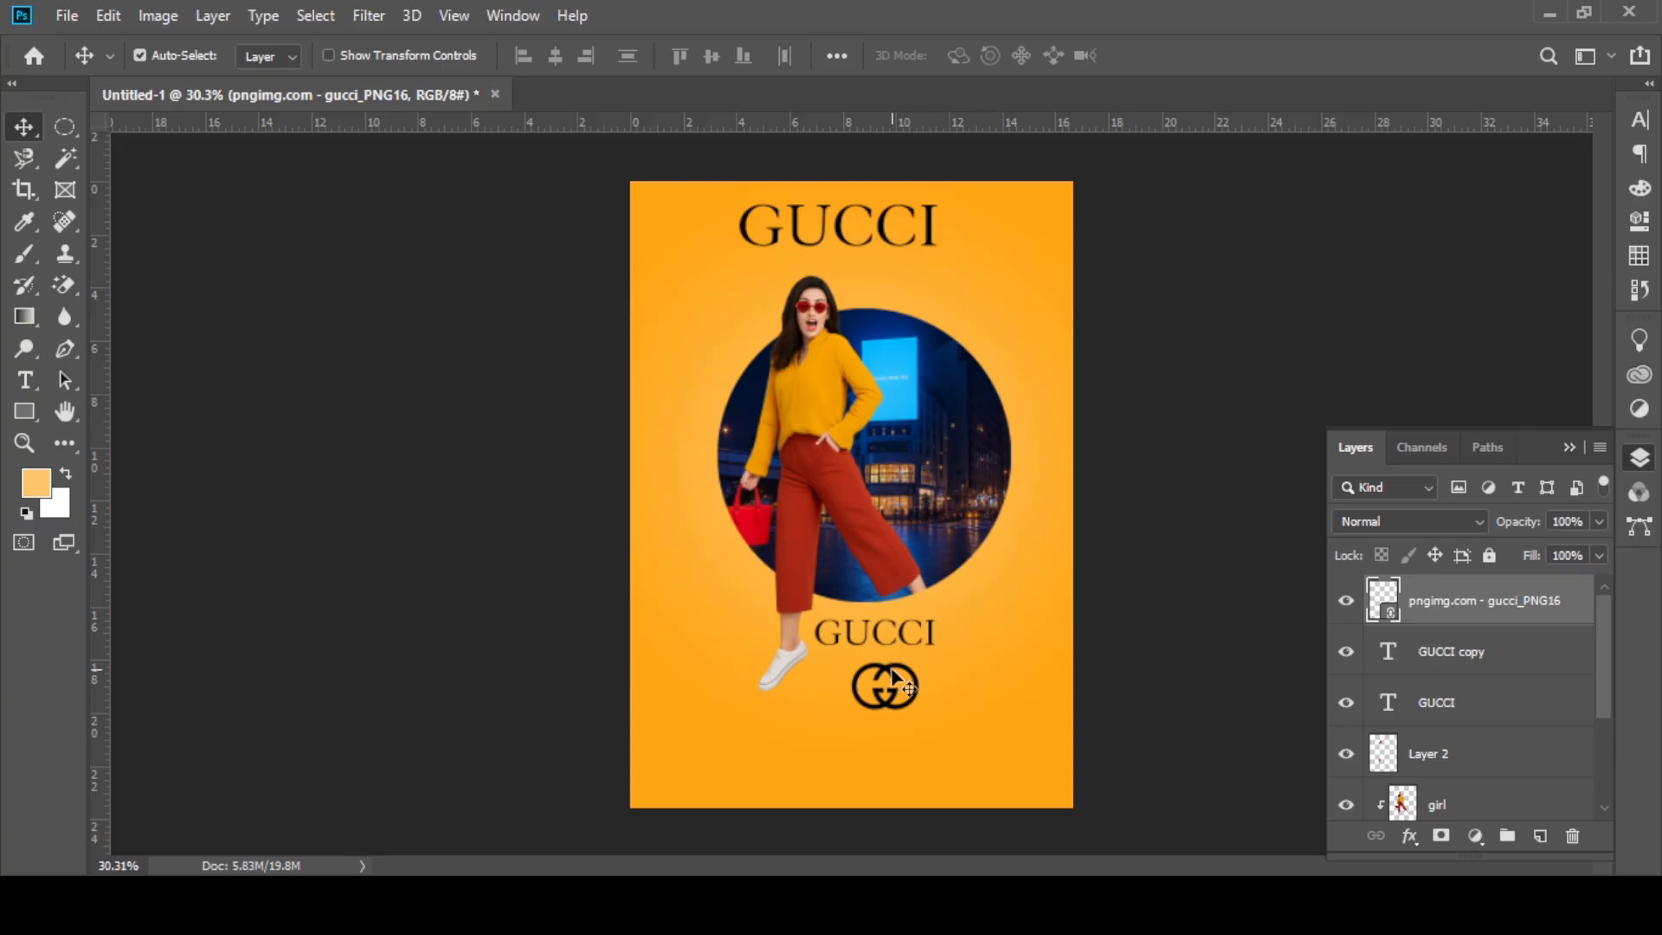
{"action": "scroll", "coordinate": [892, 670], "scroll_direction": "up", "scroll_amount": 11}
{"action": "left_click_drag", "start_coordinate": [882, 668], "coordinate": [847, 660]}
{"action": "key", "text": "ctrl+t"}
{"action": "left_click_drag", "start_coordinate": [845, 744], "coordinate": [837, 698]}
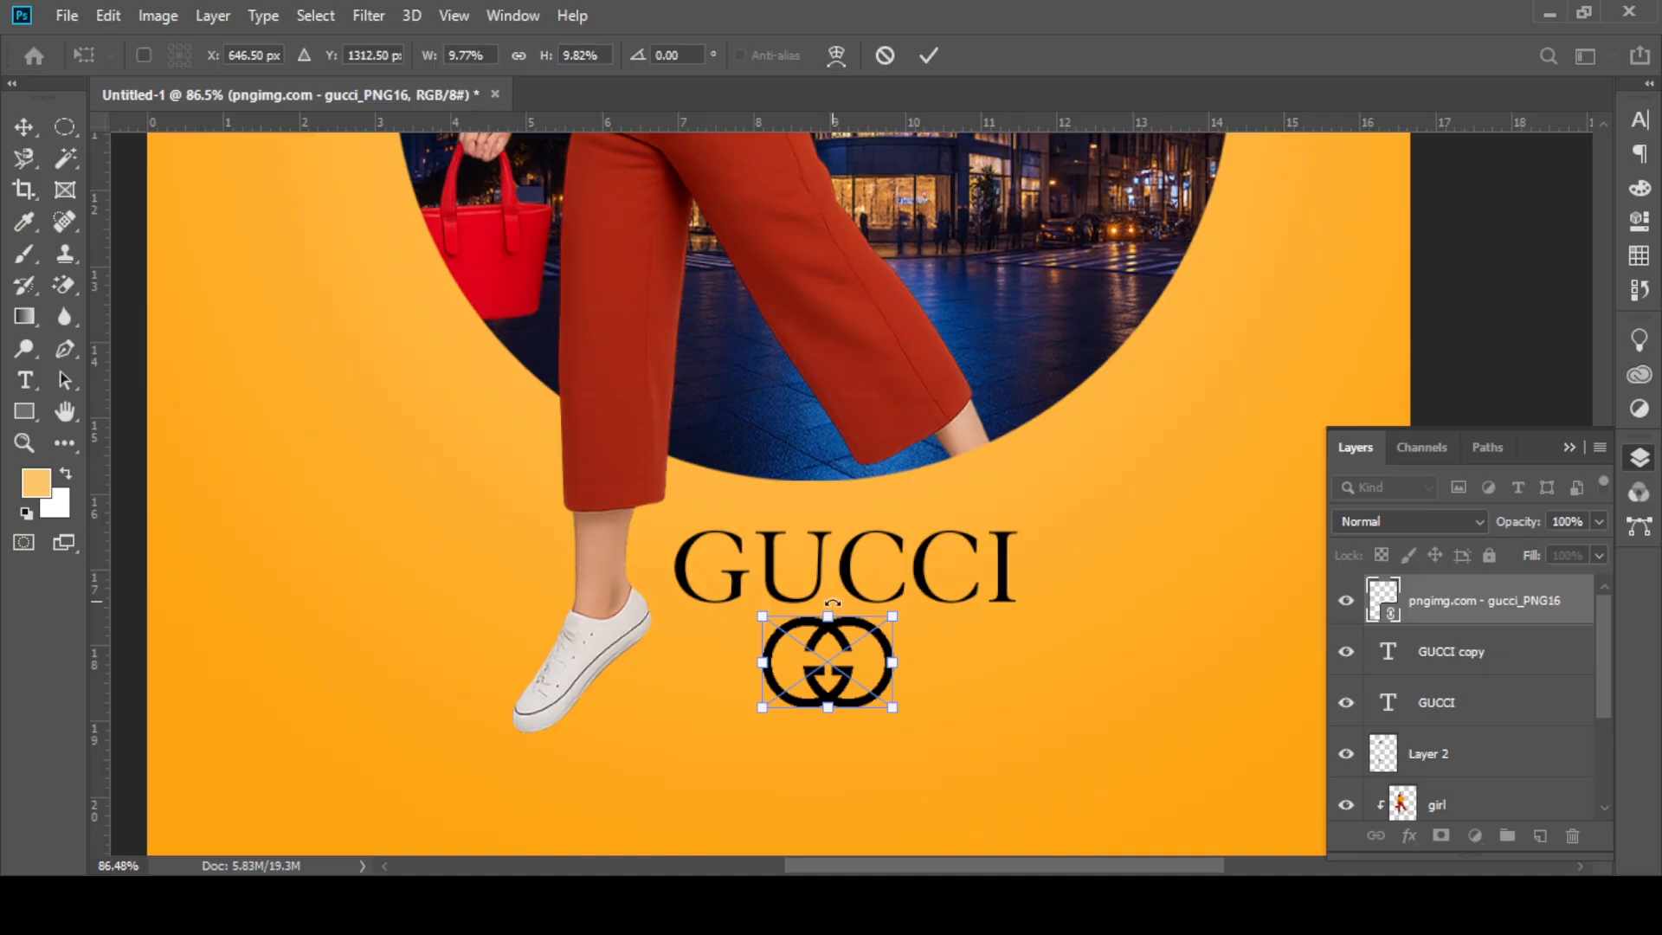
{"action": "left_click", "coordinate": [928, 55]}
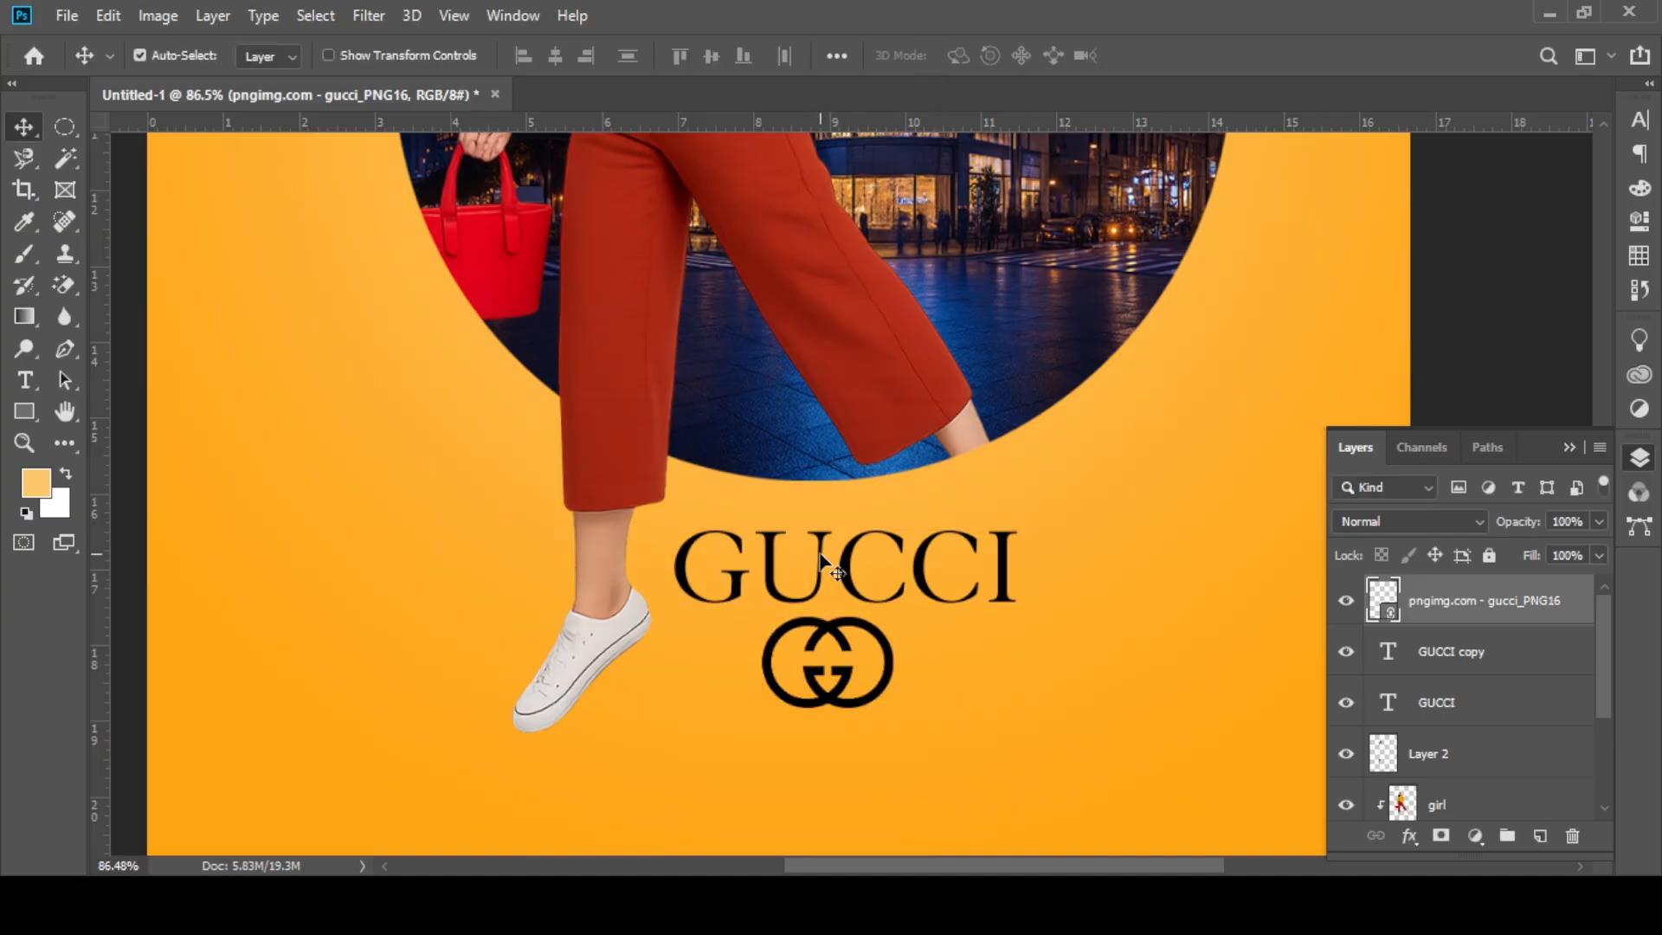
Step: Move the smaller GUCCI text and the logo up, closer to the circle's lower edge
{"action": "left_click_drag", "start_coordinate": [822, 546], "coordinate": [822, 524]}
{"action": "left_click_drag", "start_coordinate": [870, 674], "coordinate": [869, 650]}
{"action": "scroll", "coordinate": [880, 588], "scroll_direction": "down", "scroll_amount": 1}
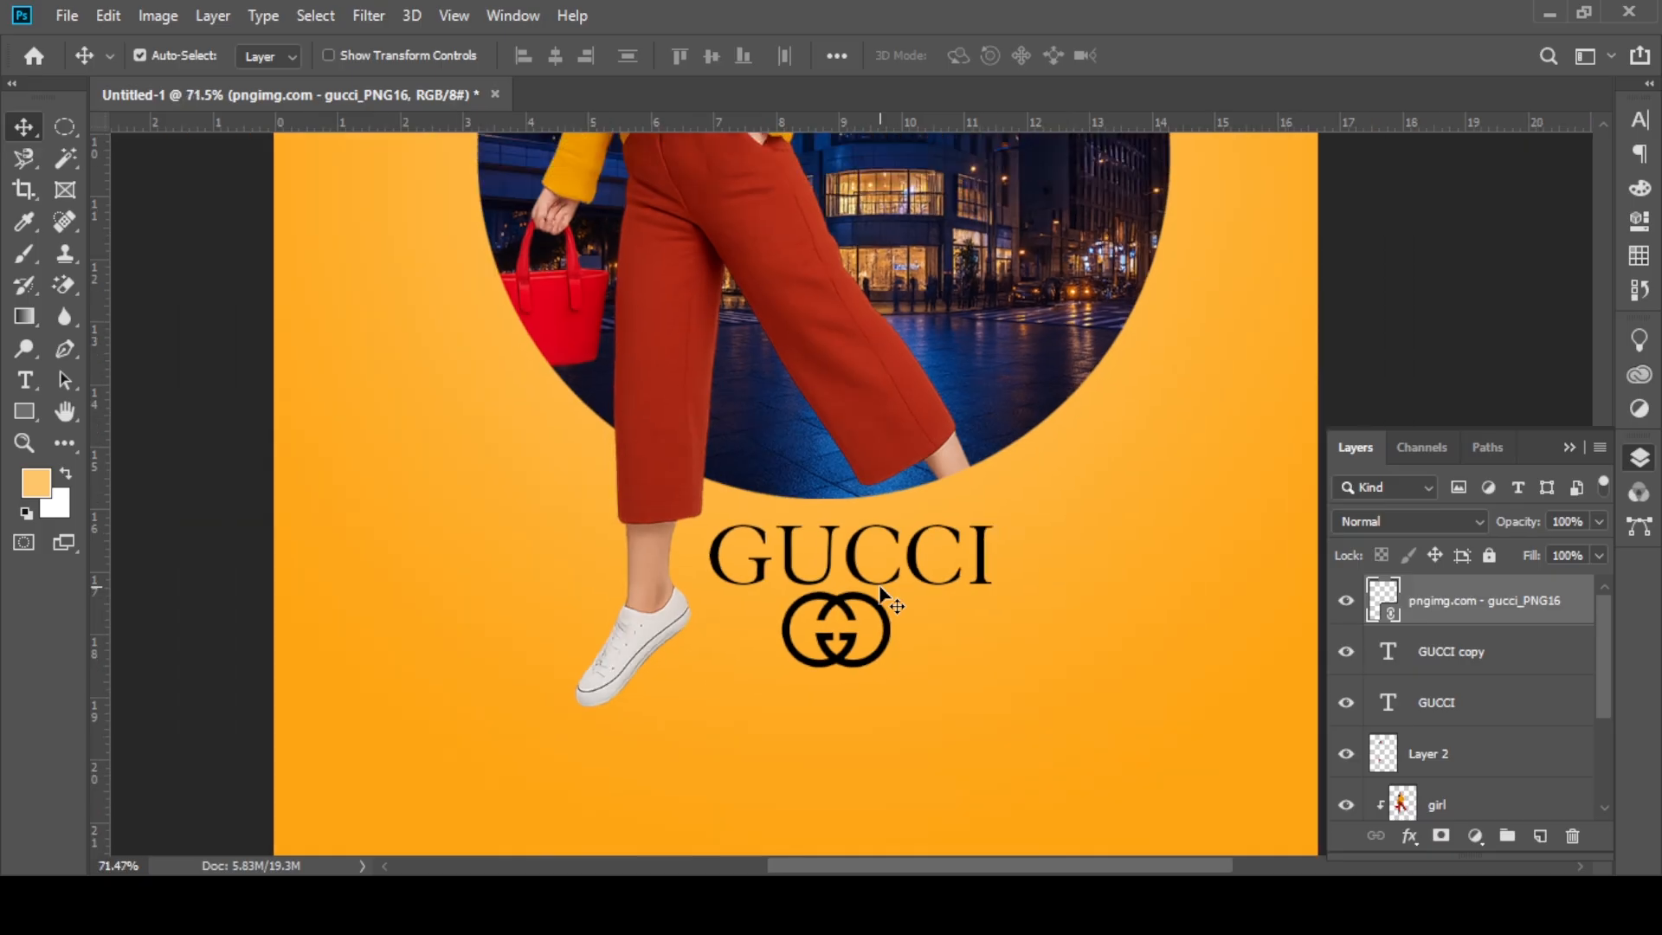
Step: Scale the upper GUCCI title to 130.22% and centre it across the top of the poster
{"action": "scroll", "coordinate": [880, 592], "scroll_direction": "down", "scroll_amount": 3}
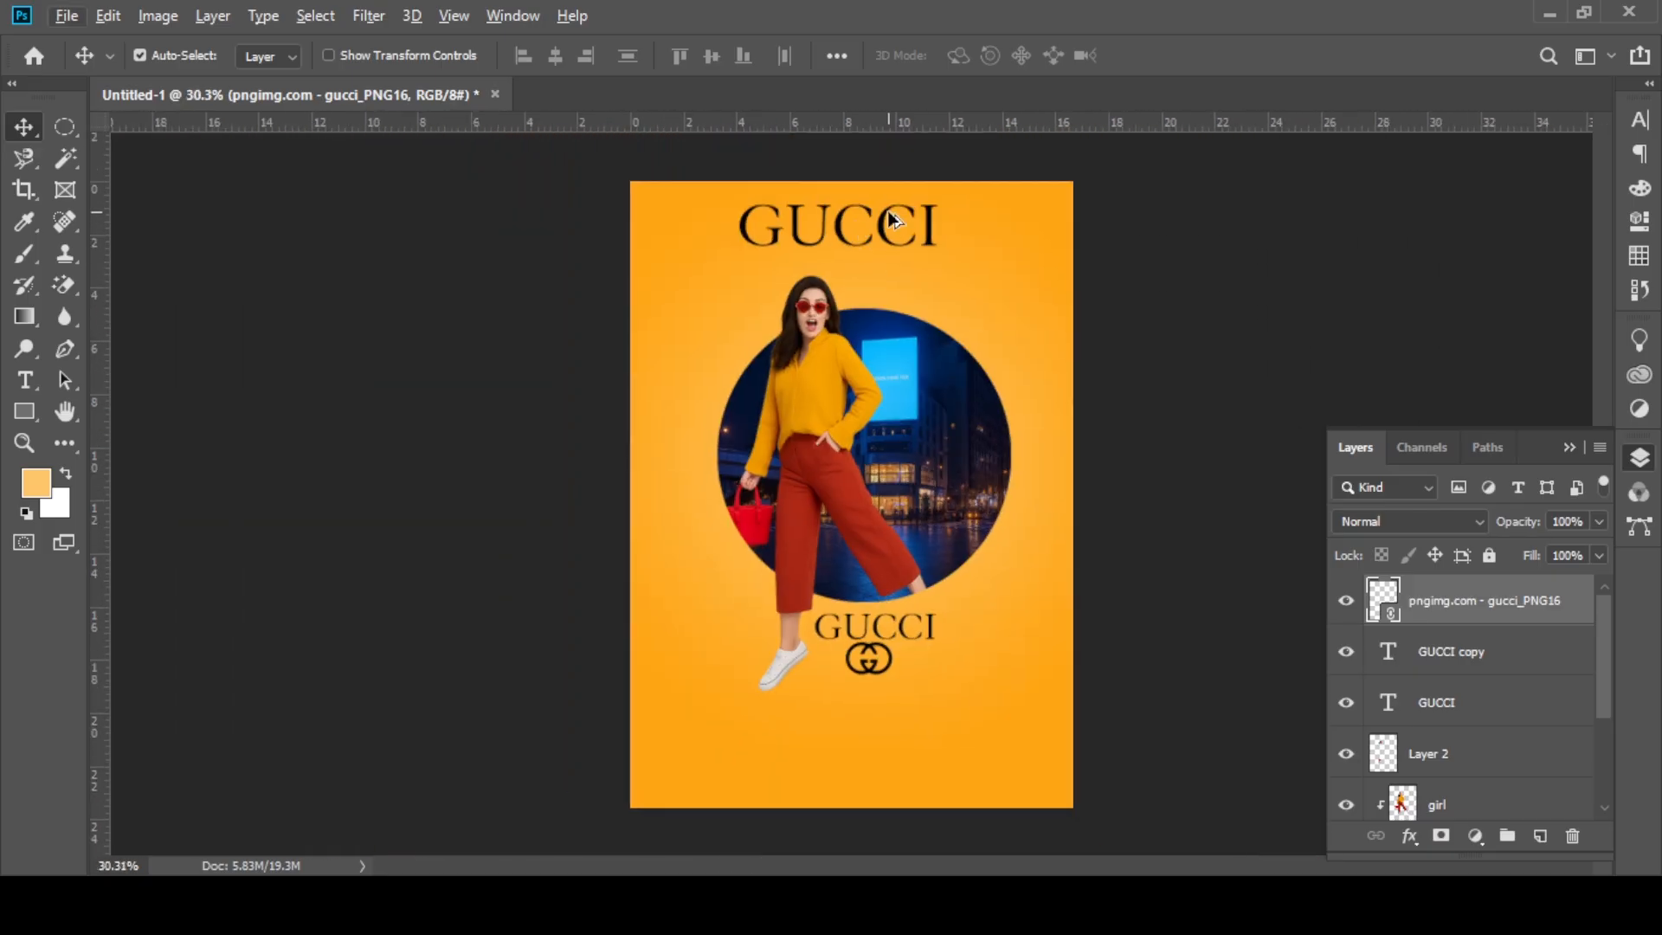
{"action": "left_click_drag", "start_coordinate": [891, 218], "coordinate": [982, 176]}
{"action": "key", "text": "ctrl+t"}
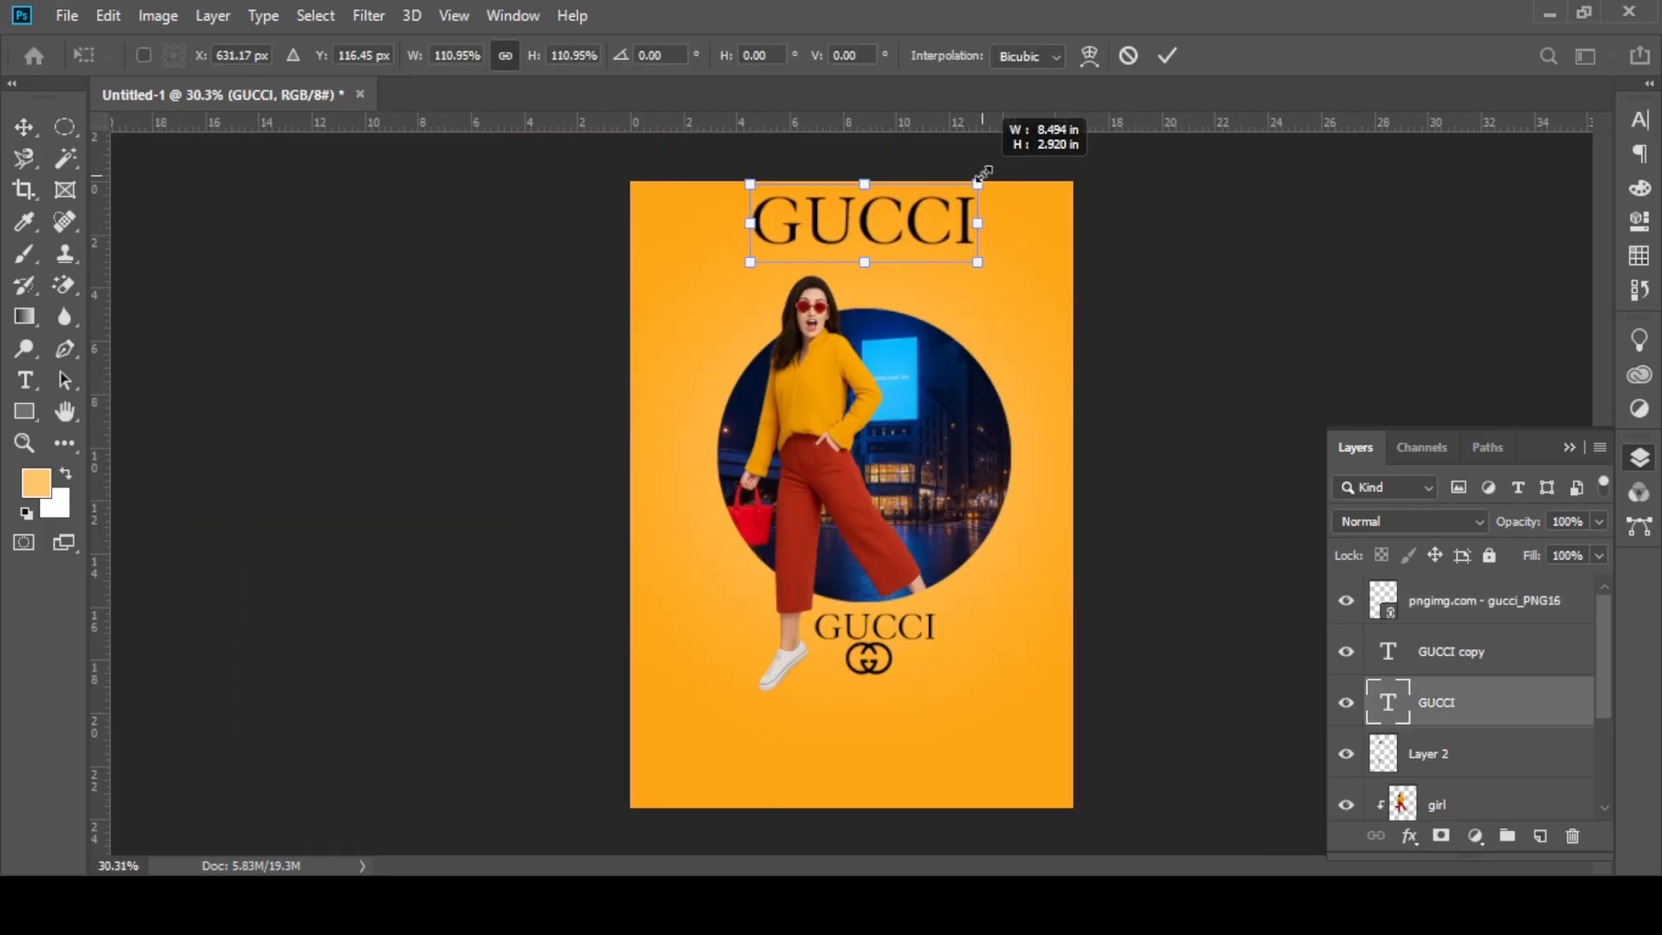
{"action": "left_click_drag", "start_coordinate": [750, 223], "coordinate": [716, 223]}
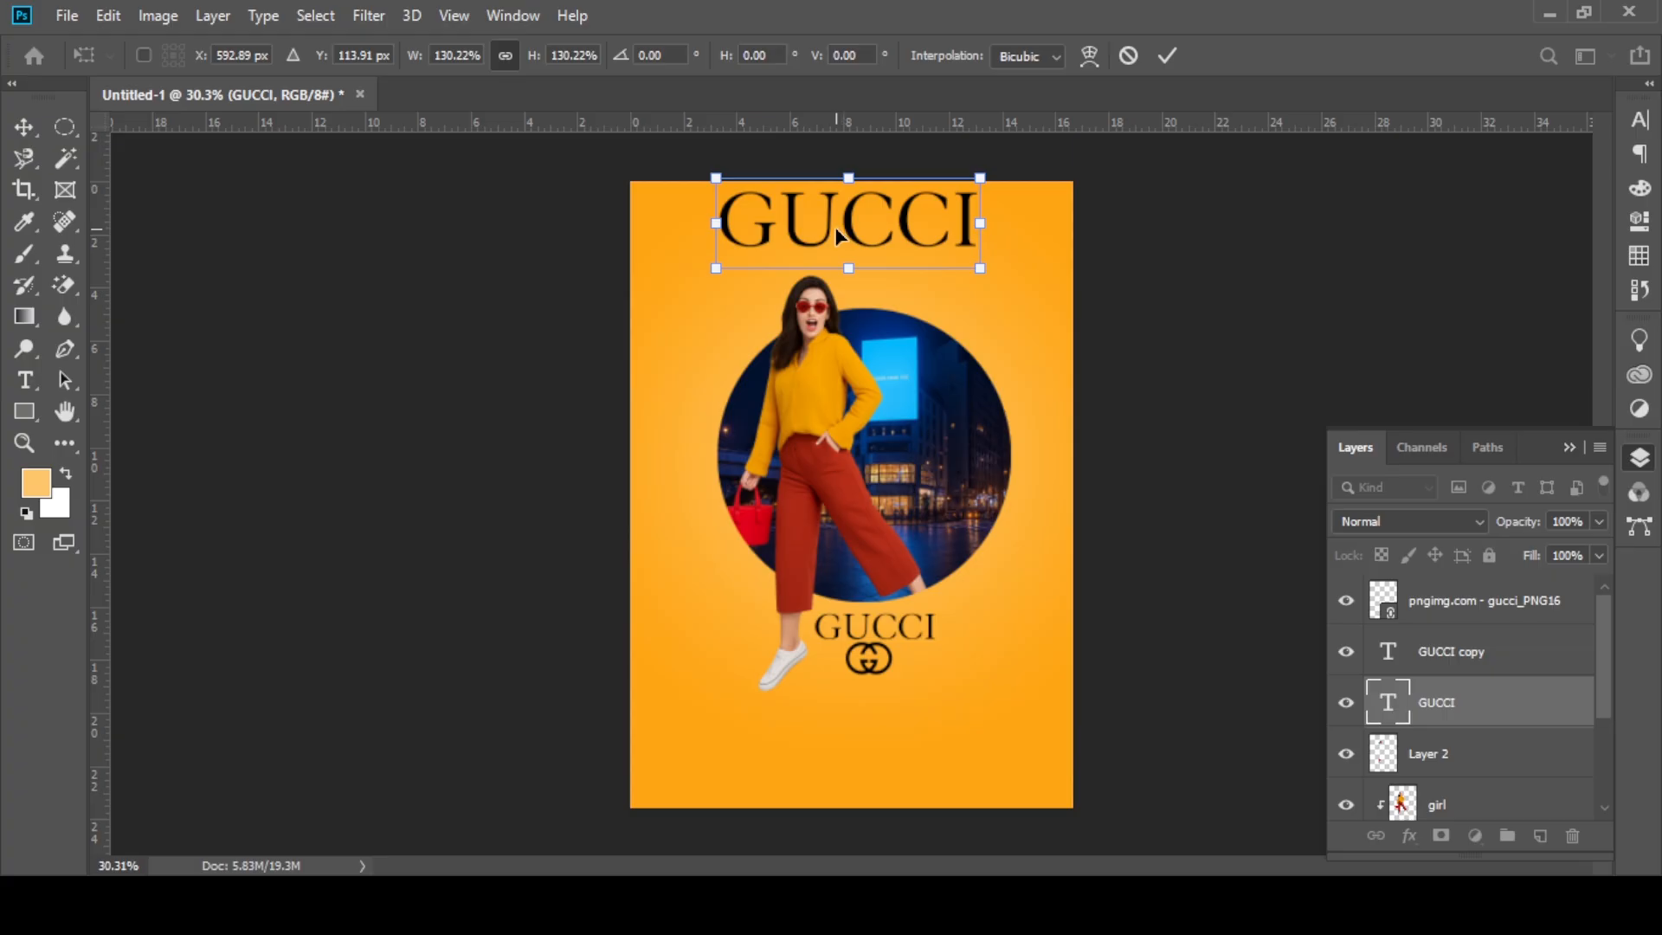
{"action": "left_click", "coordinate": [1166, 56]}
{"action": "left_click_drag", "start_coordinate": [970, 232], "coordinate": [957, 231]}
{"action": "scroll", "coordinate": [912, 656], "scroll_direction": "down", "scroll_amount": 1}
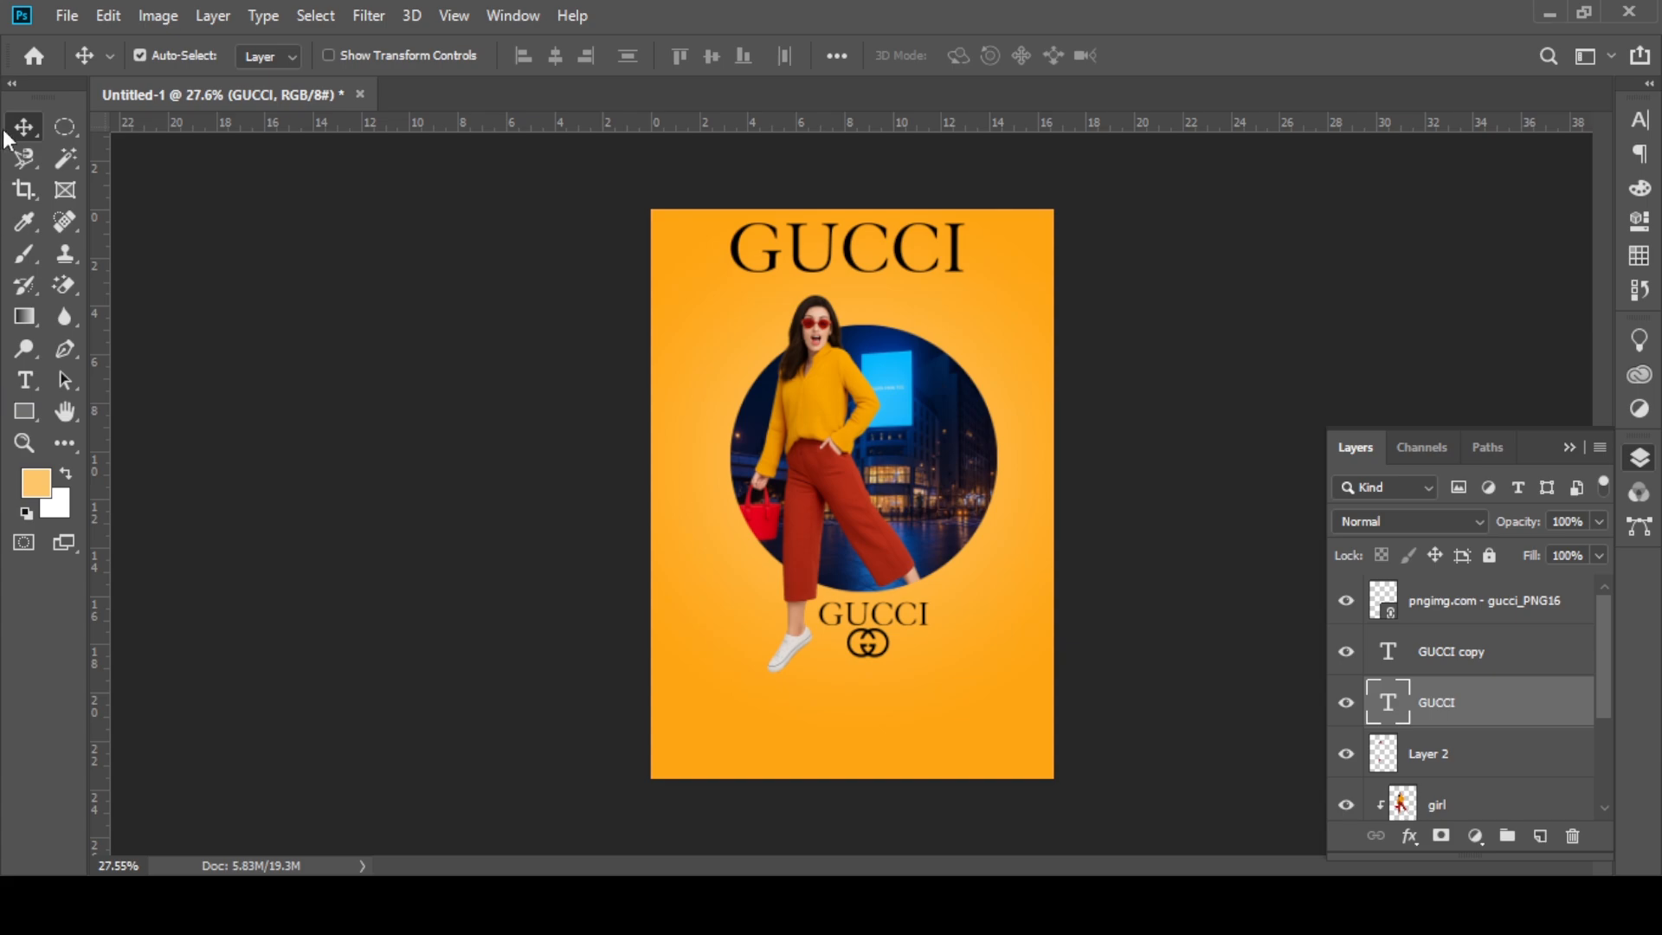
Step: Add the text GU in black 72 pt Granjon Roman near the circle's lower-left edge
{"action": "left_click", "coordinate": [24, 379]}
{"action": "left_click", "coordinate": [743, 579]}
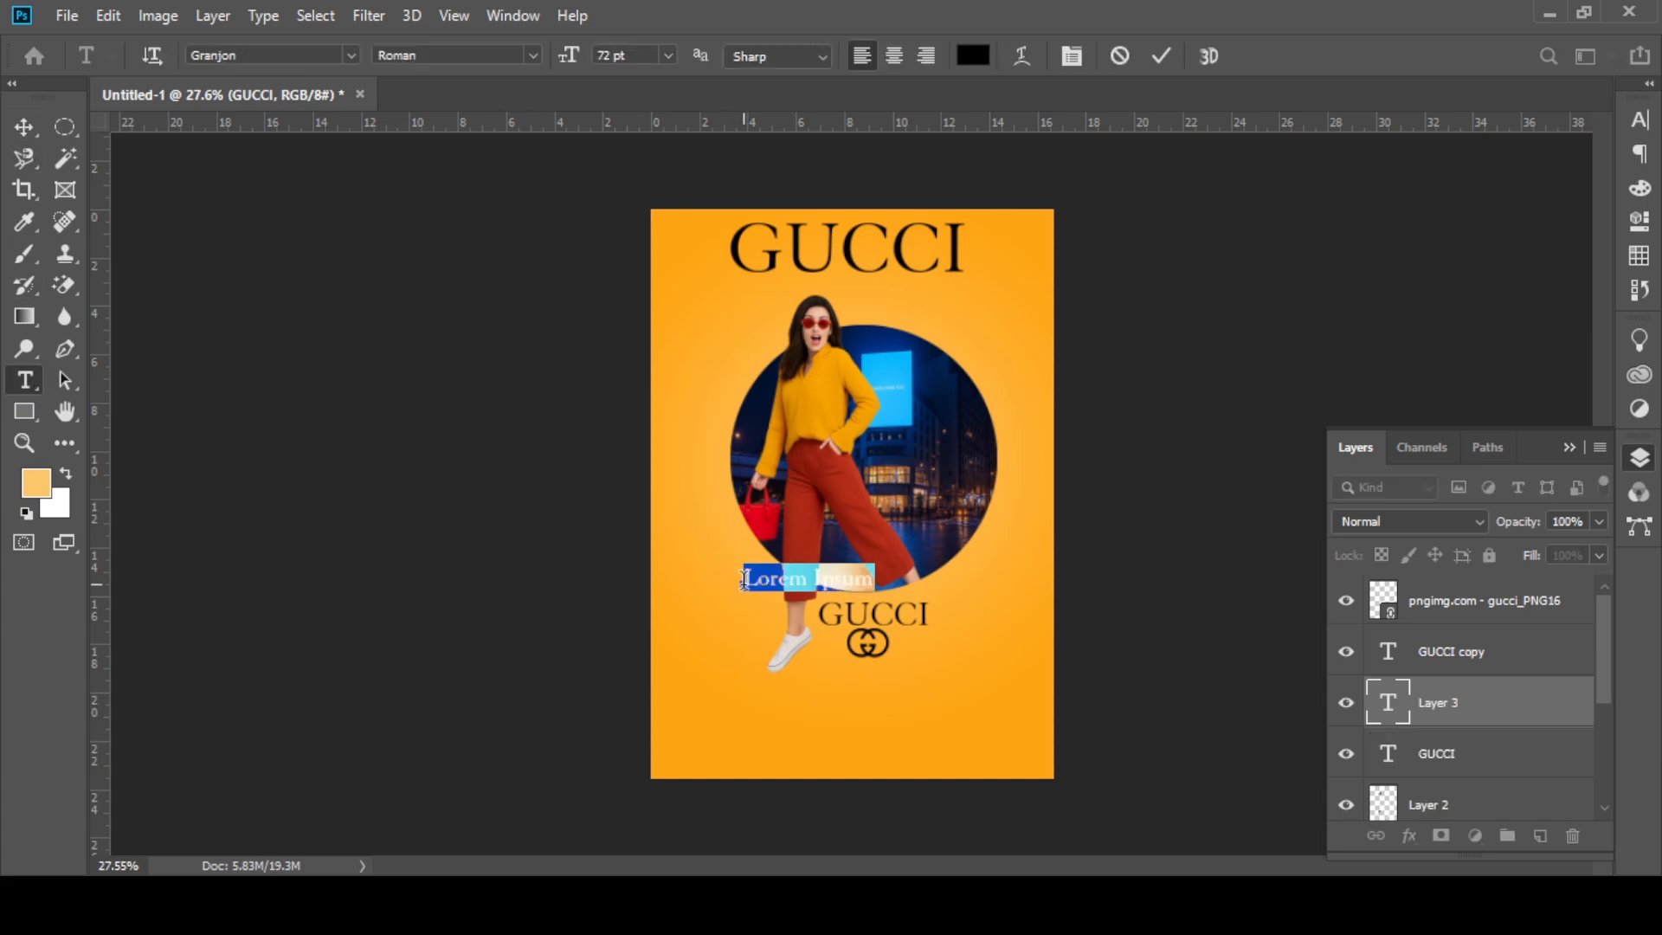
{"action": "type", "text": "GU"}
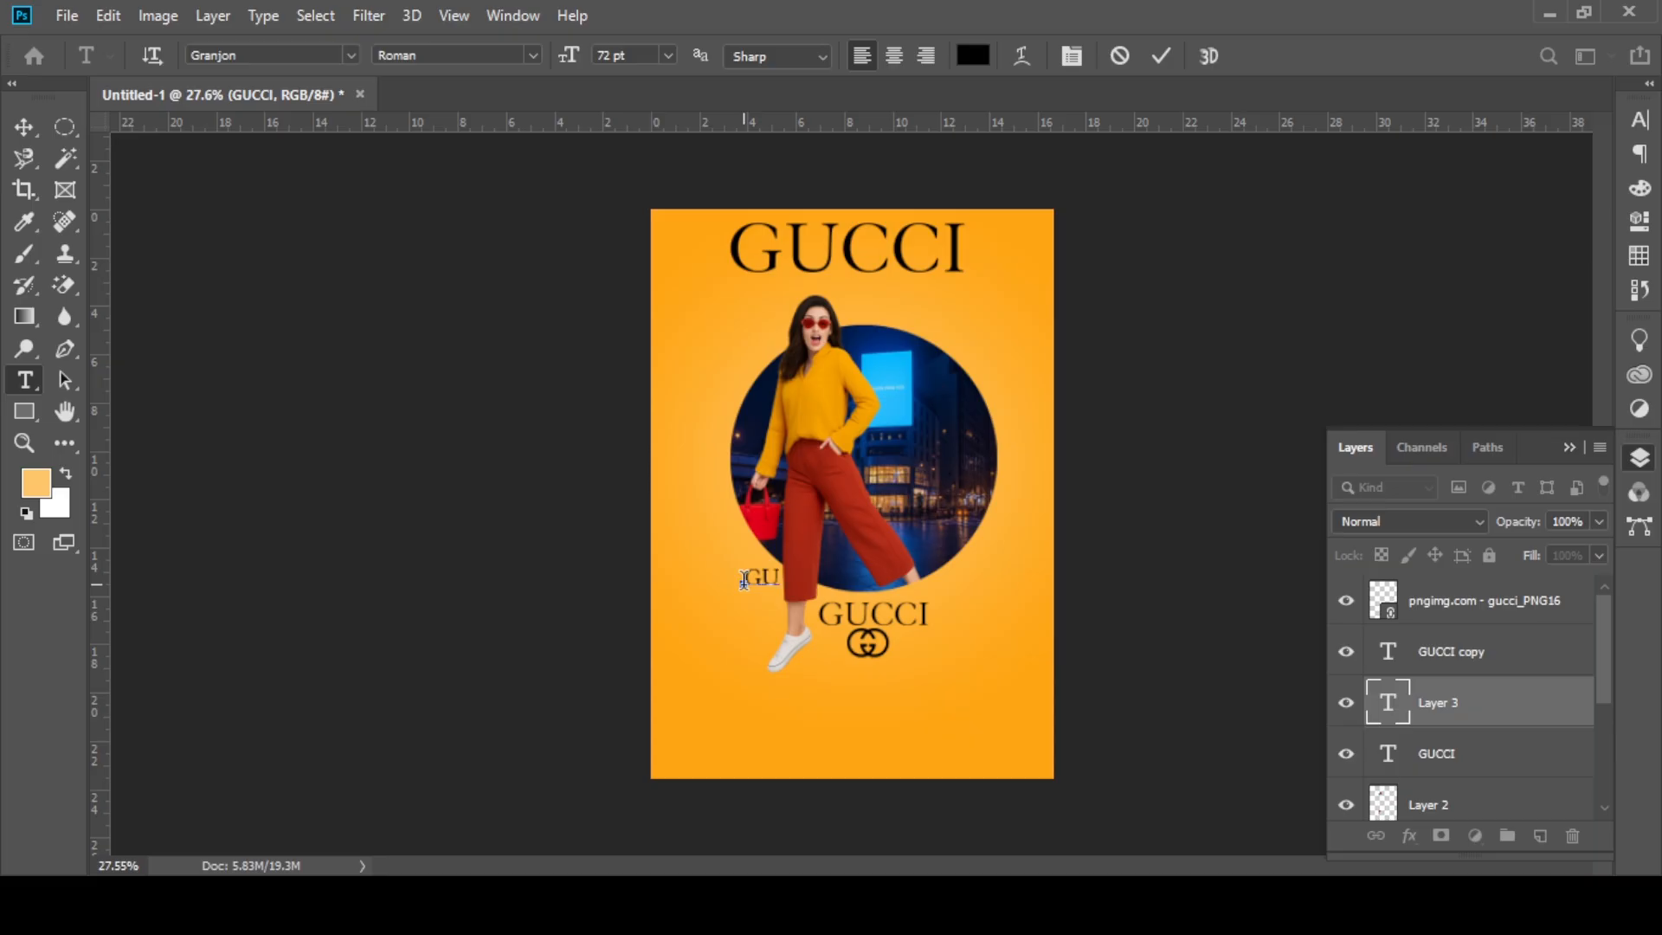
{"action": "left_click", "coordinate": [21, 123]}
Step: Enlarge the GU text across the poster's full width, over the girl and circle, and bring its layer above all others
{"action": "key", "text": "ctrl+t"}
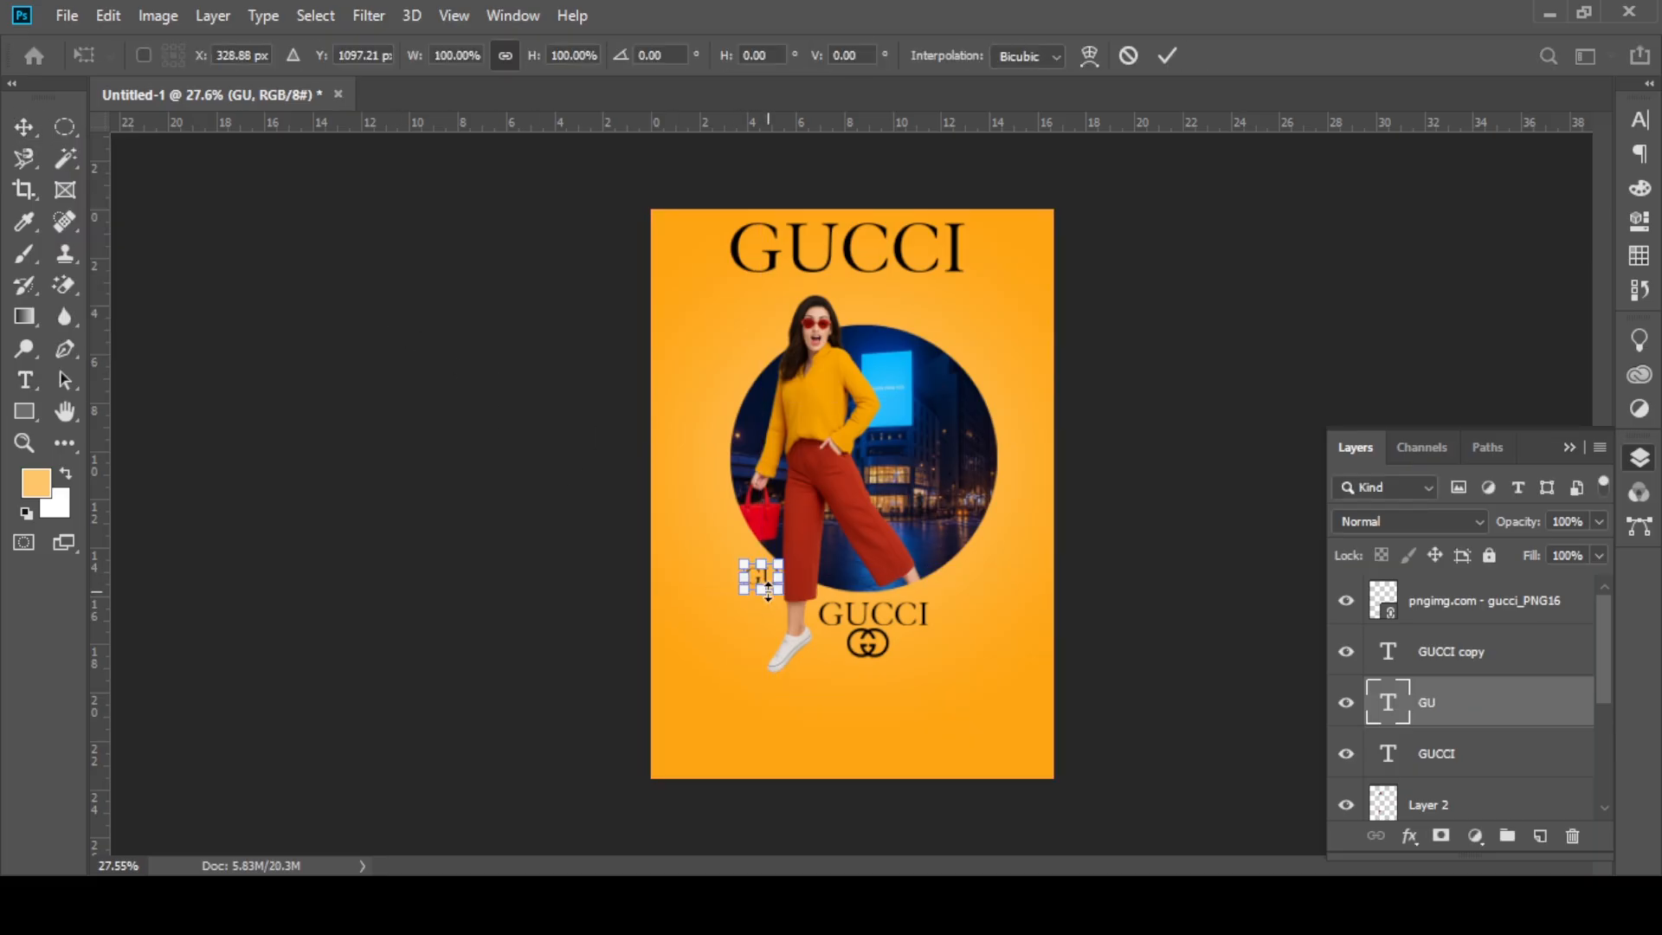
{"action": "left_click_drag", "start_coordinate": [762, 591], "coordinate": [855, 912]}
{"action": "left_click_drag", "start_coordinate": [805, 717], "coordinate": [856, 524]}
{"action": "left_click_drag", "start_coordinate": [1544, 711], "coordinate": [1441, 599]}
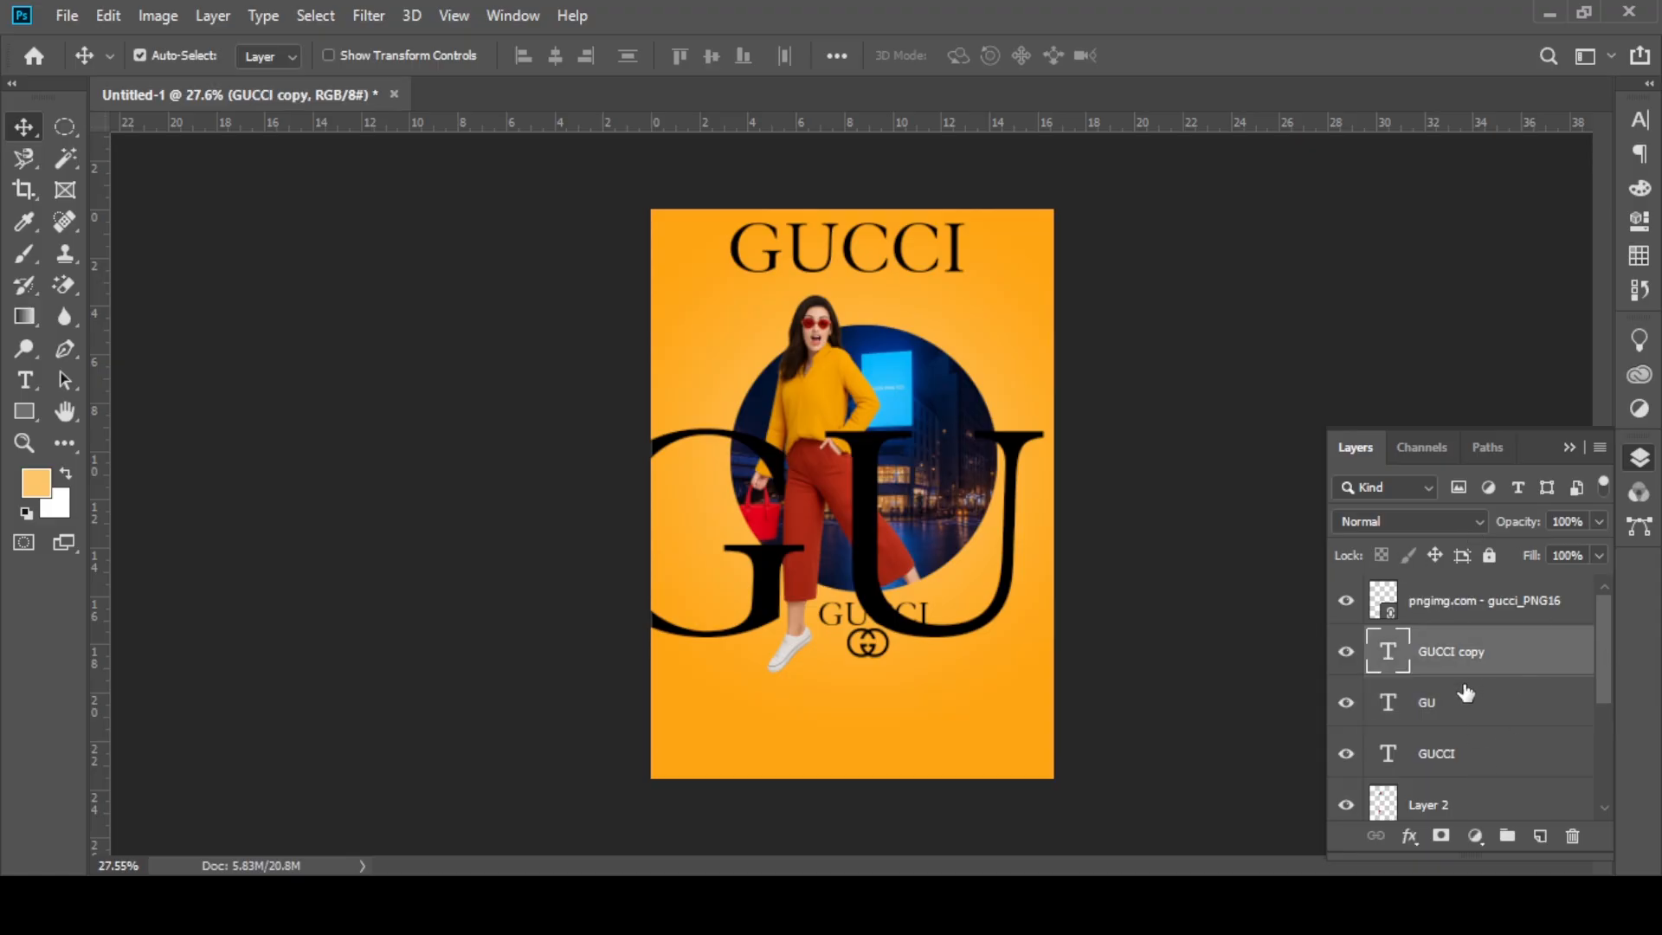
{"action": "left_click_drag", "start_coordinate": [1466, 692], "coordinate": [1444, 582]}
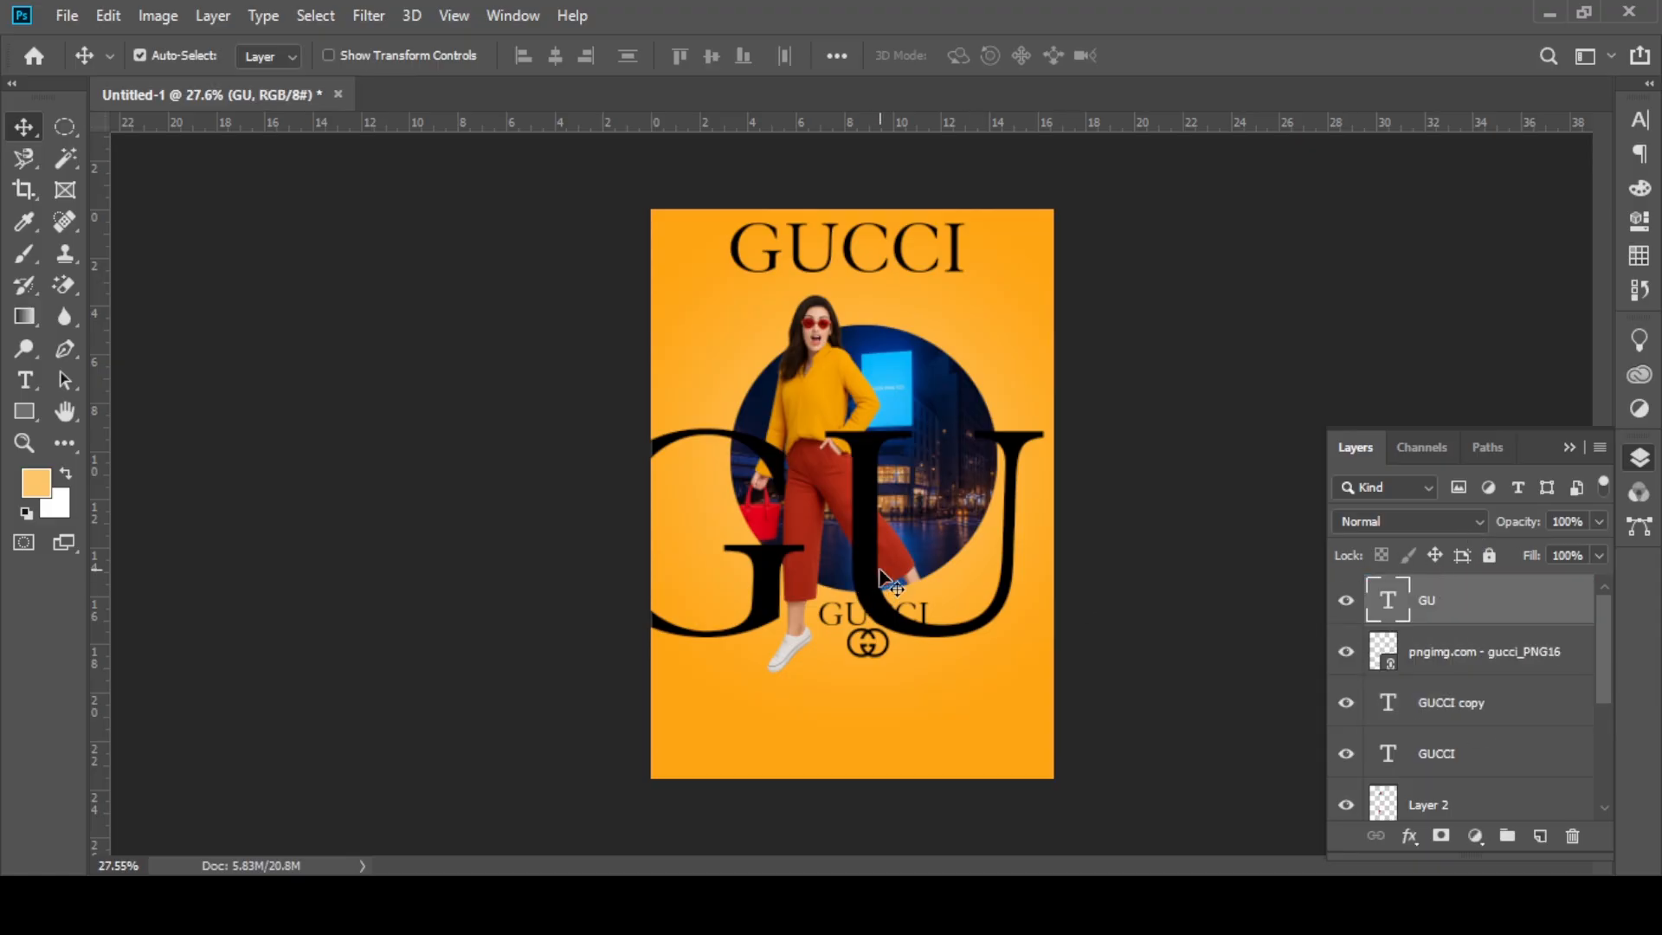
Step: Nudge the GU lettering slightly right and move its layer directly above the Background, behind the circle and girl
{"action": "left_click_drag", "start_coordinate": [880, 576], "coordinate": [891, 581]}
{"action": "left_click_drag", "start_coordinate": [1532, 610], "coordinate": [1480, 790]}
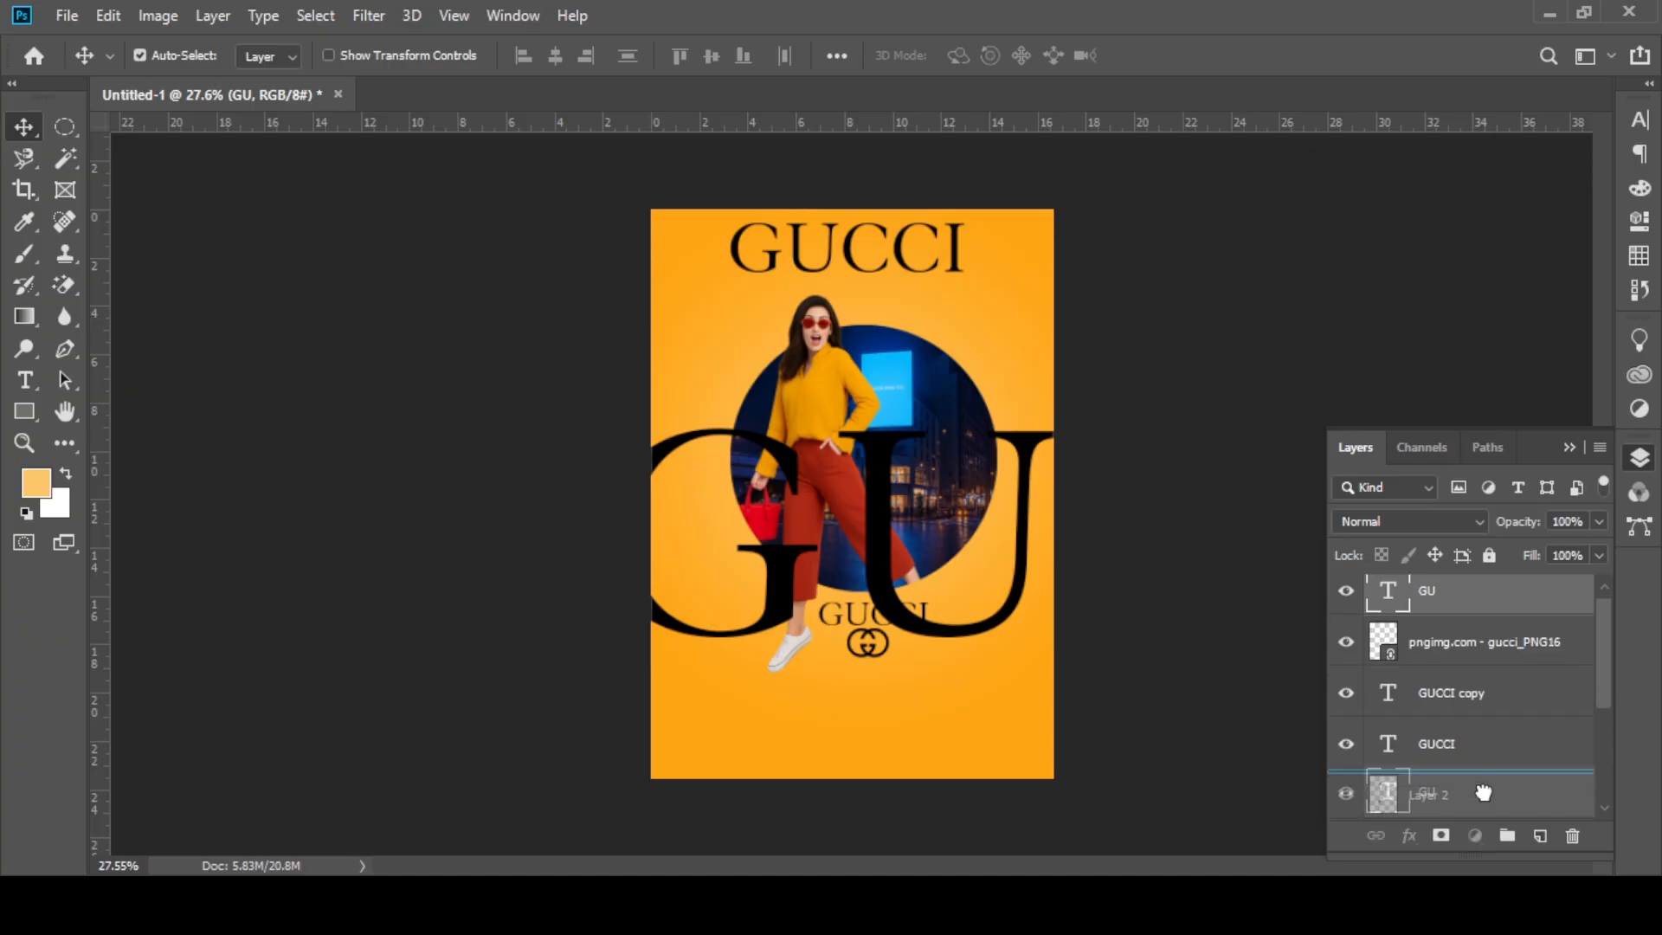
{"action": "scroll", "coordinate": [1475, 753], "scroll_direction": "down", "scroll_amount": 2}
{"action": "left_click_drag", "start_coordinate": [1457, 644], "coordinate": [1454, 766]}
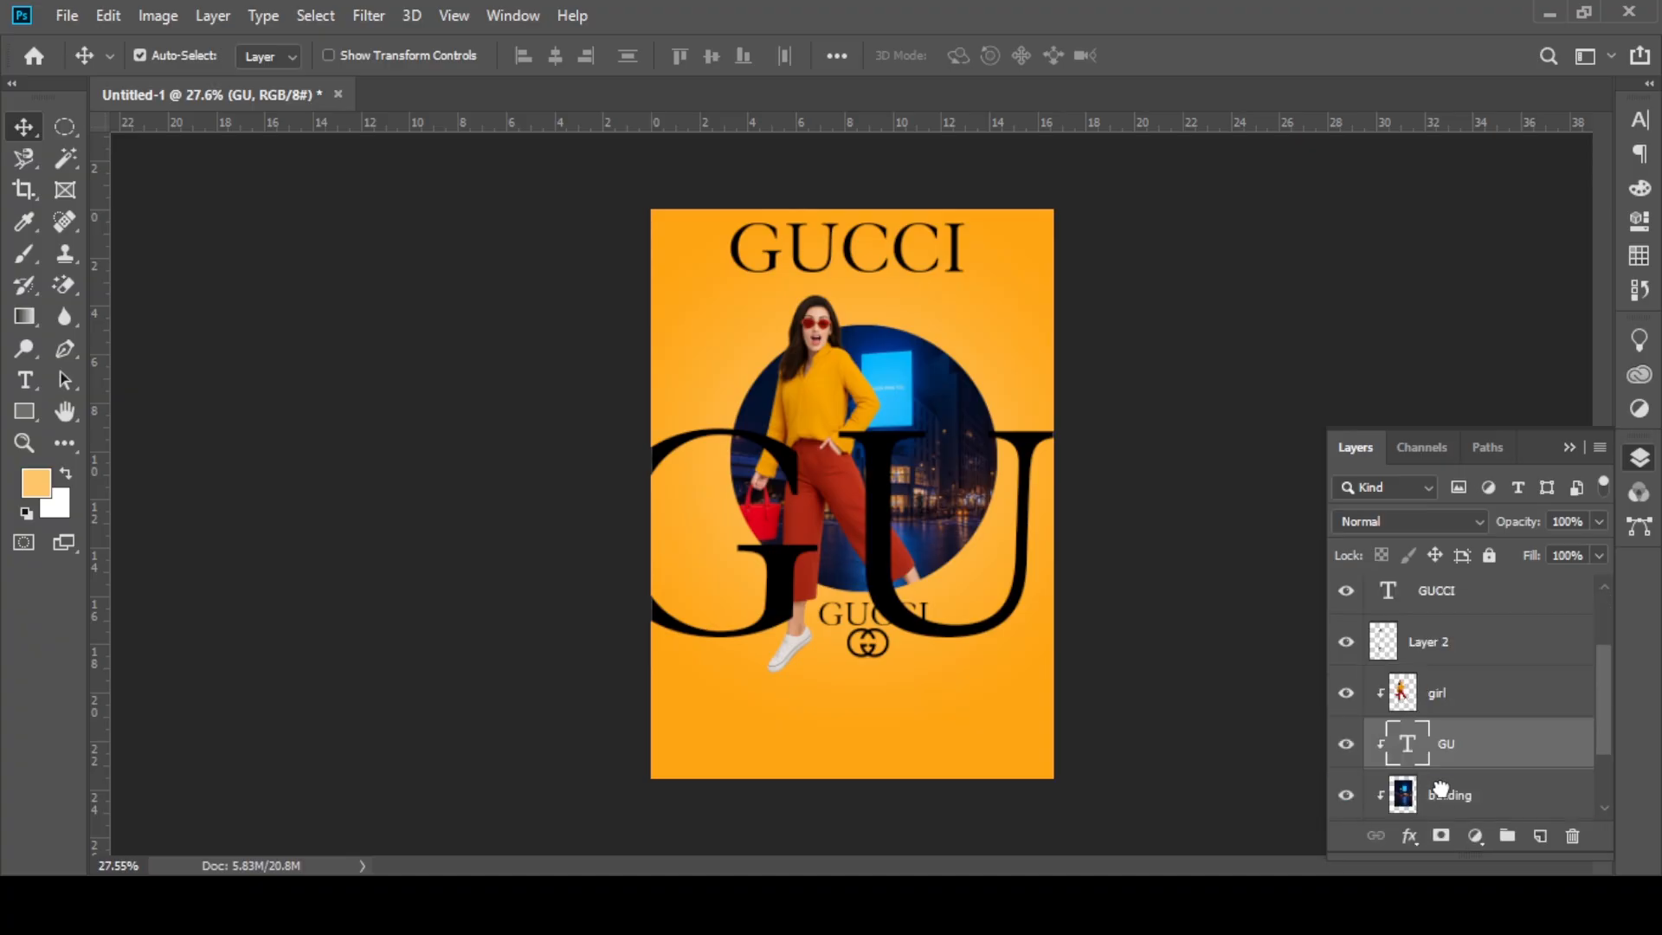
{"action": "scroll", "coordinate": [1458, 751], "scroll_direction": "down", "scroll_amount": 2}
{"action": "left_click_drag", "start_coordinate": [1472, 665], "coordinate": [1471, 788]}
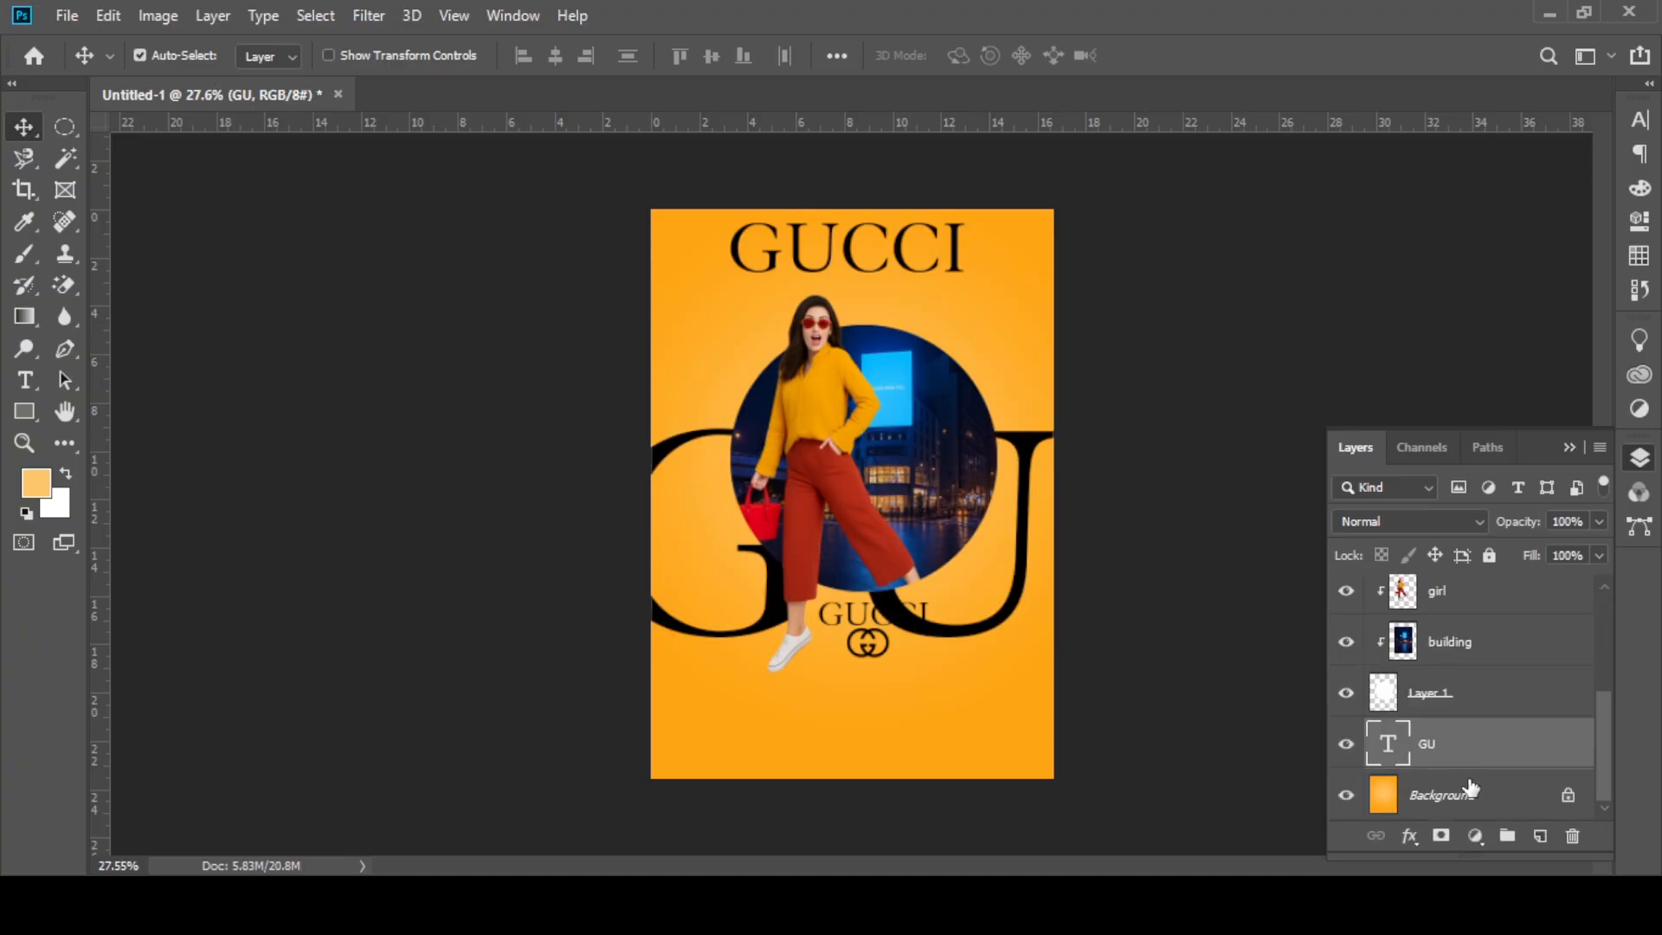
Step: Lower the GU lettering and enlarge it so it runs beyond the poster's right edge
{"action": "left_click_drag", "start_coordinate": [1012, 656], "coordinate": [1021, 637]}
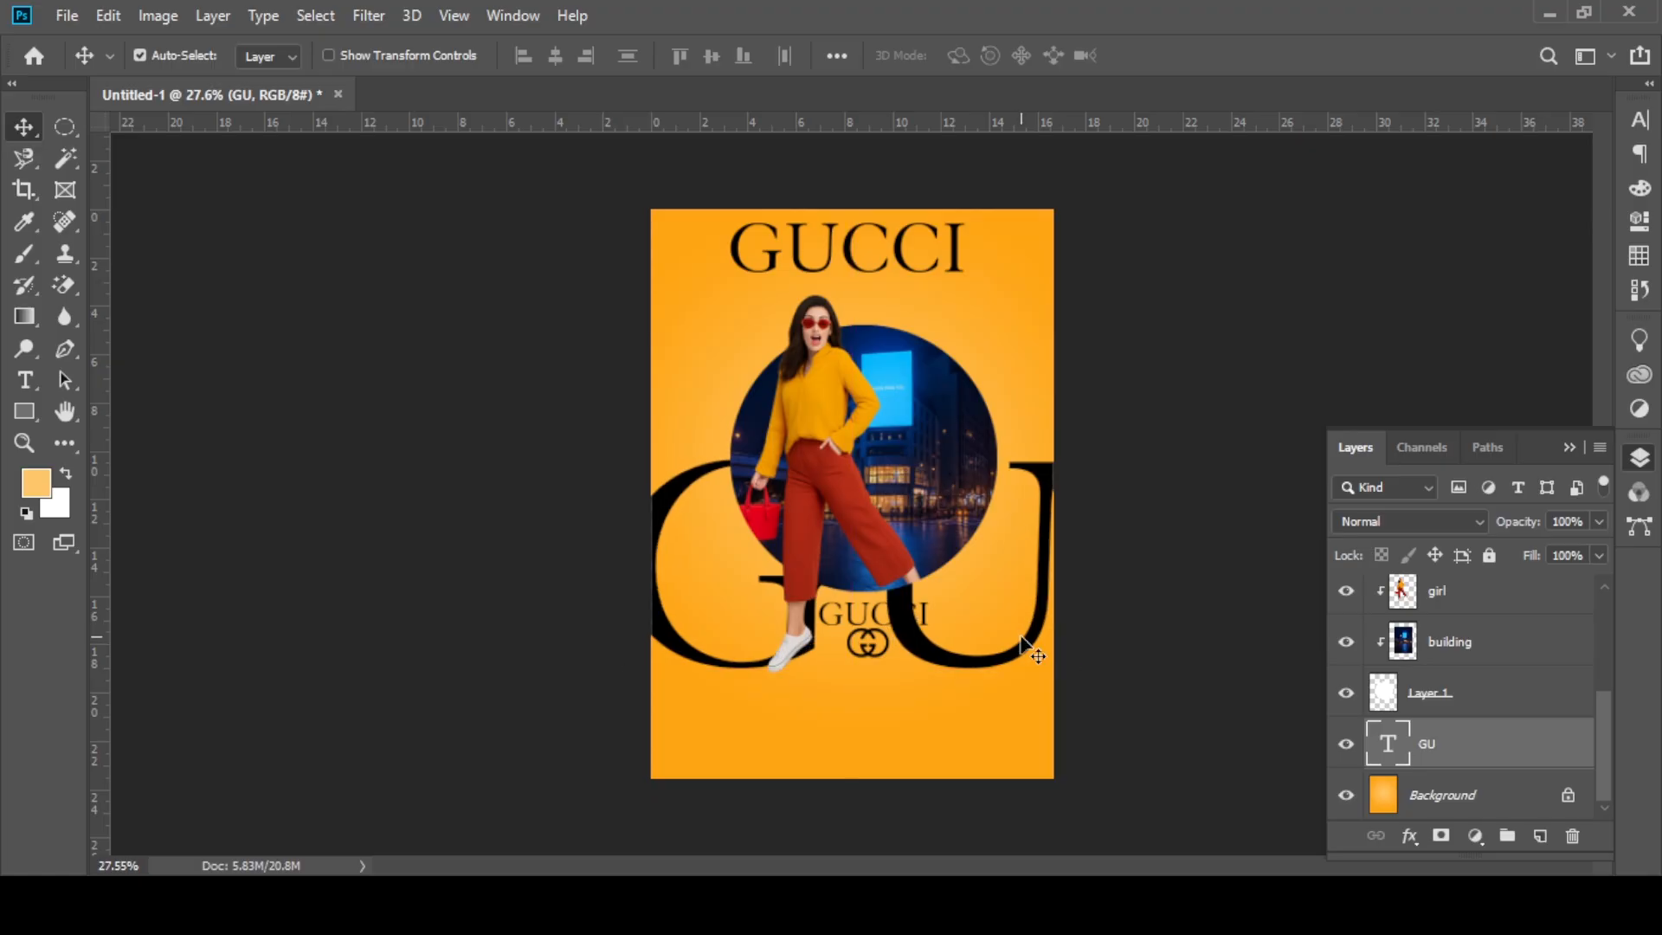
{"action": "key", "text": "ctrl+t"}
{"action": "left_click_drag", "start_coordinate": [1087, 397], "coordinate": [1240, 281]}
{"action": "left_click_drag", "start_coordinate": [996, 630], "coordinate": [973, 692]}
{"action": "left_click", "coordinate": [1167, 55]}
Step: Fade the GU lettering to 11% opacity and shift it slightly up and to the right
{"action": "left_click_drag", "start_coordinate": [1530, 520], "coordinate": [1450, 530]}
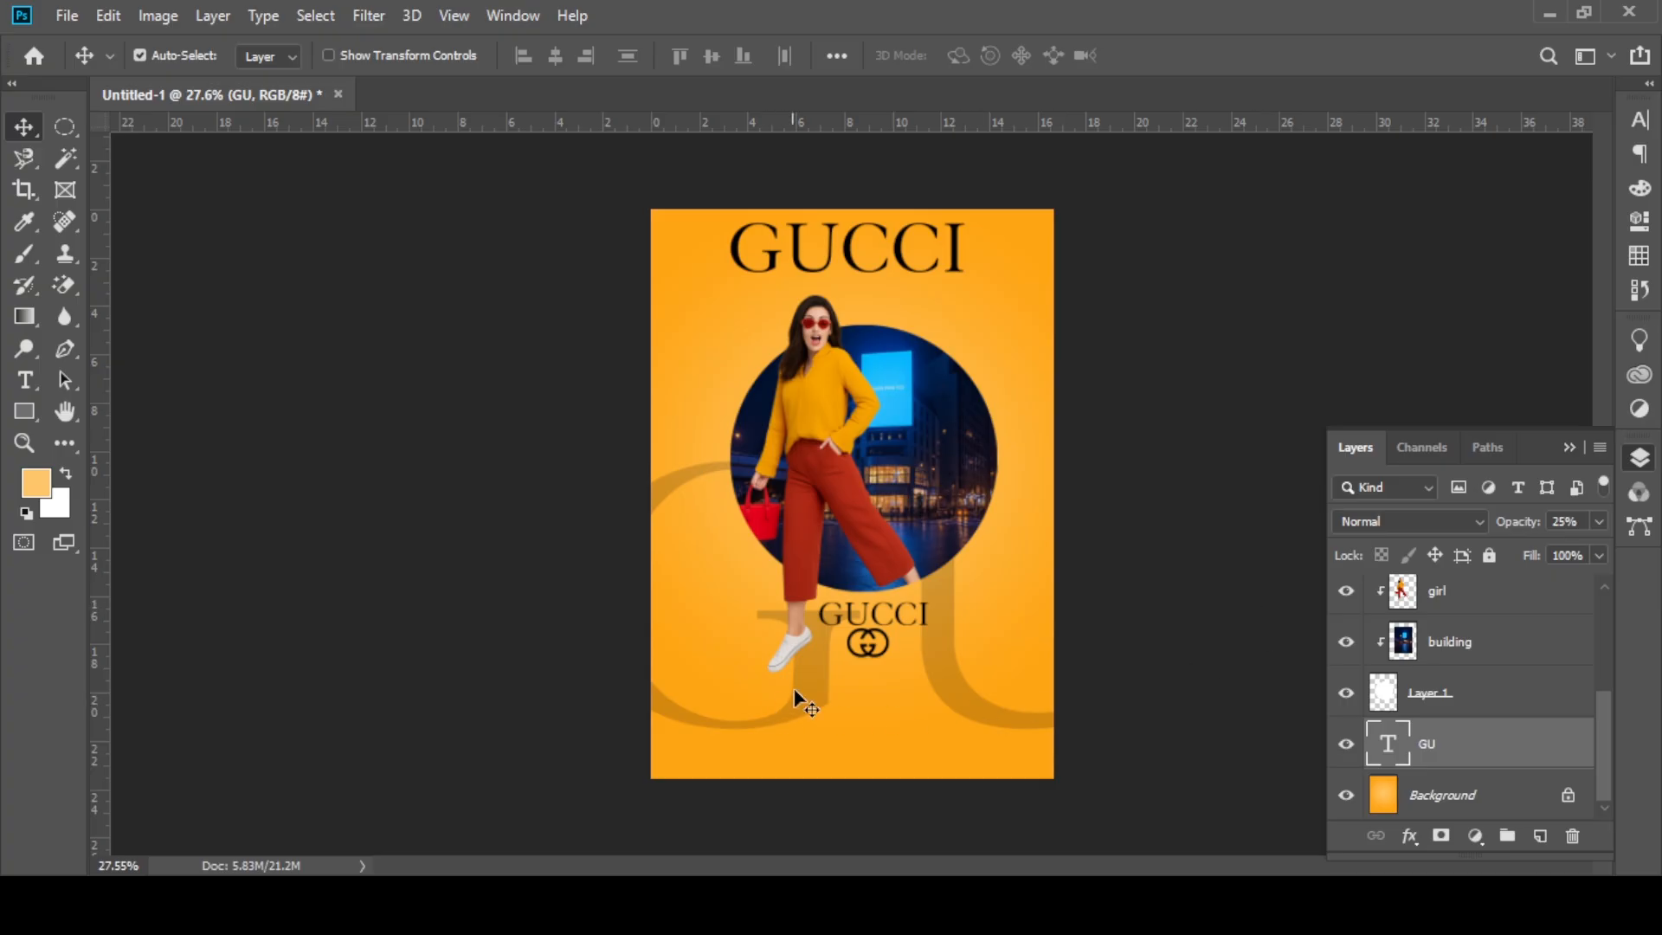
{"action": "left_click_drag", "start_coordinate": [795, 692], "coordinate": [850, 677]}
{"action": "left_click_drag", "start_coordinate": [1498, 525], "coordinate": [1543, 523]}
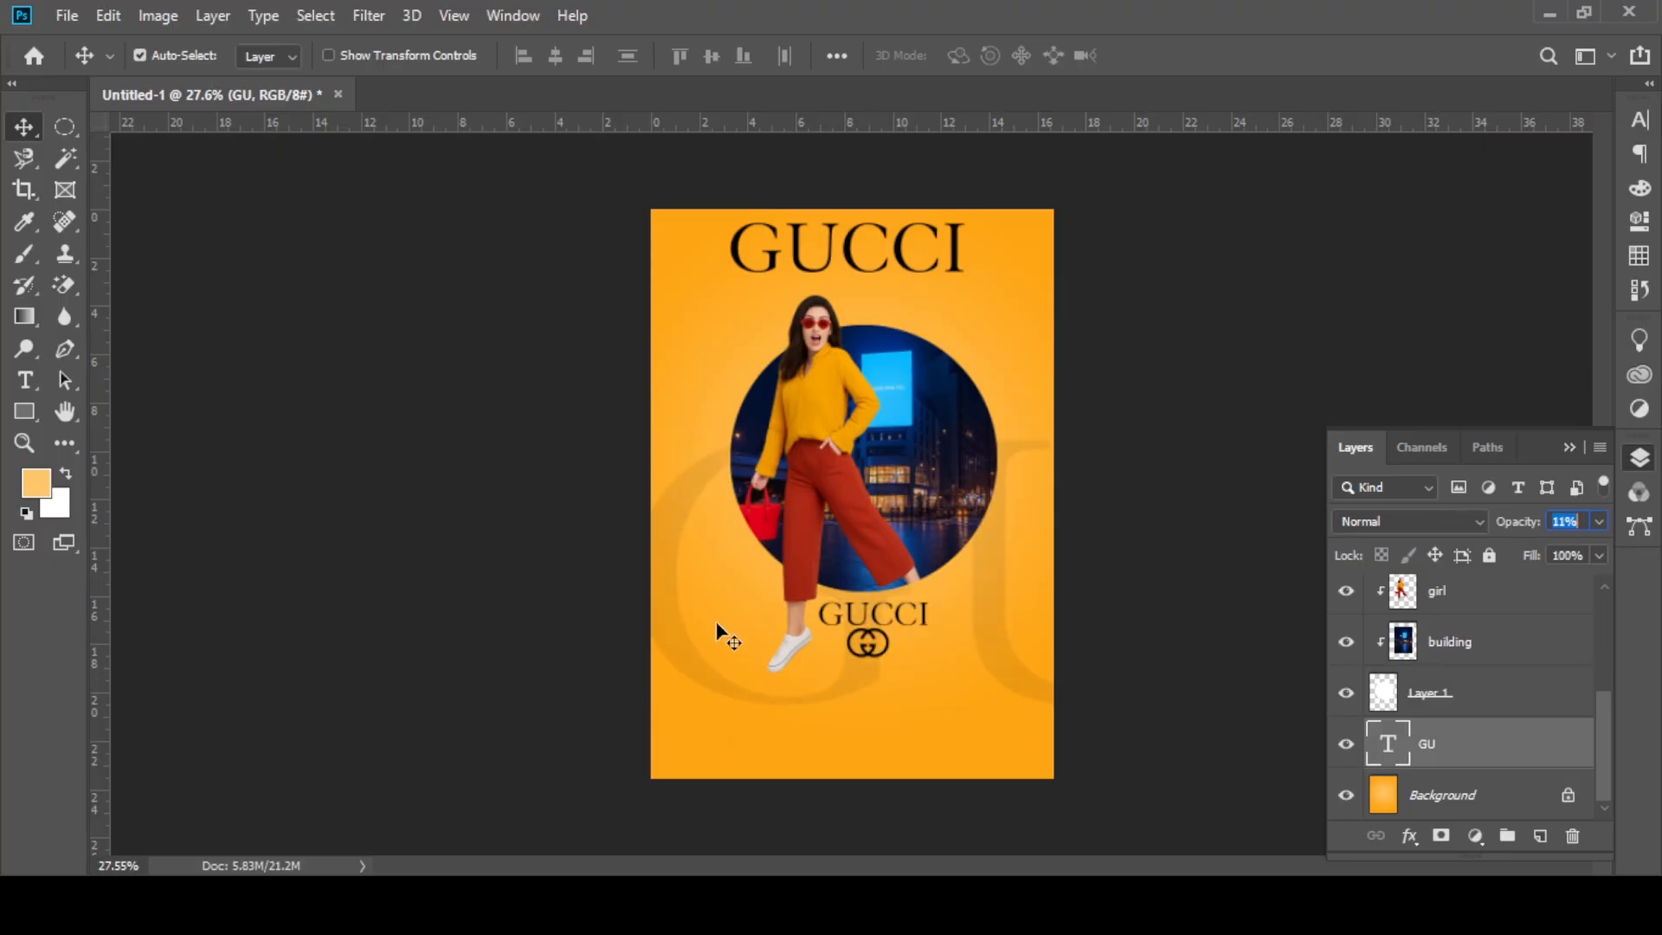
{"action": "left_click", "coordinate": [1568, 450]}
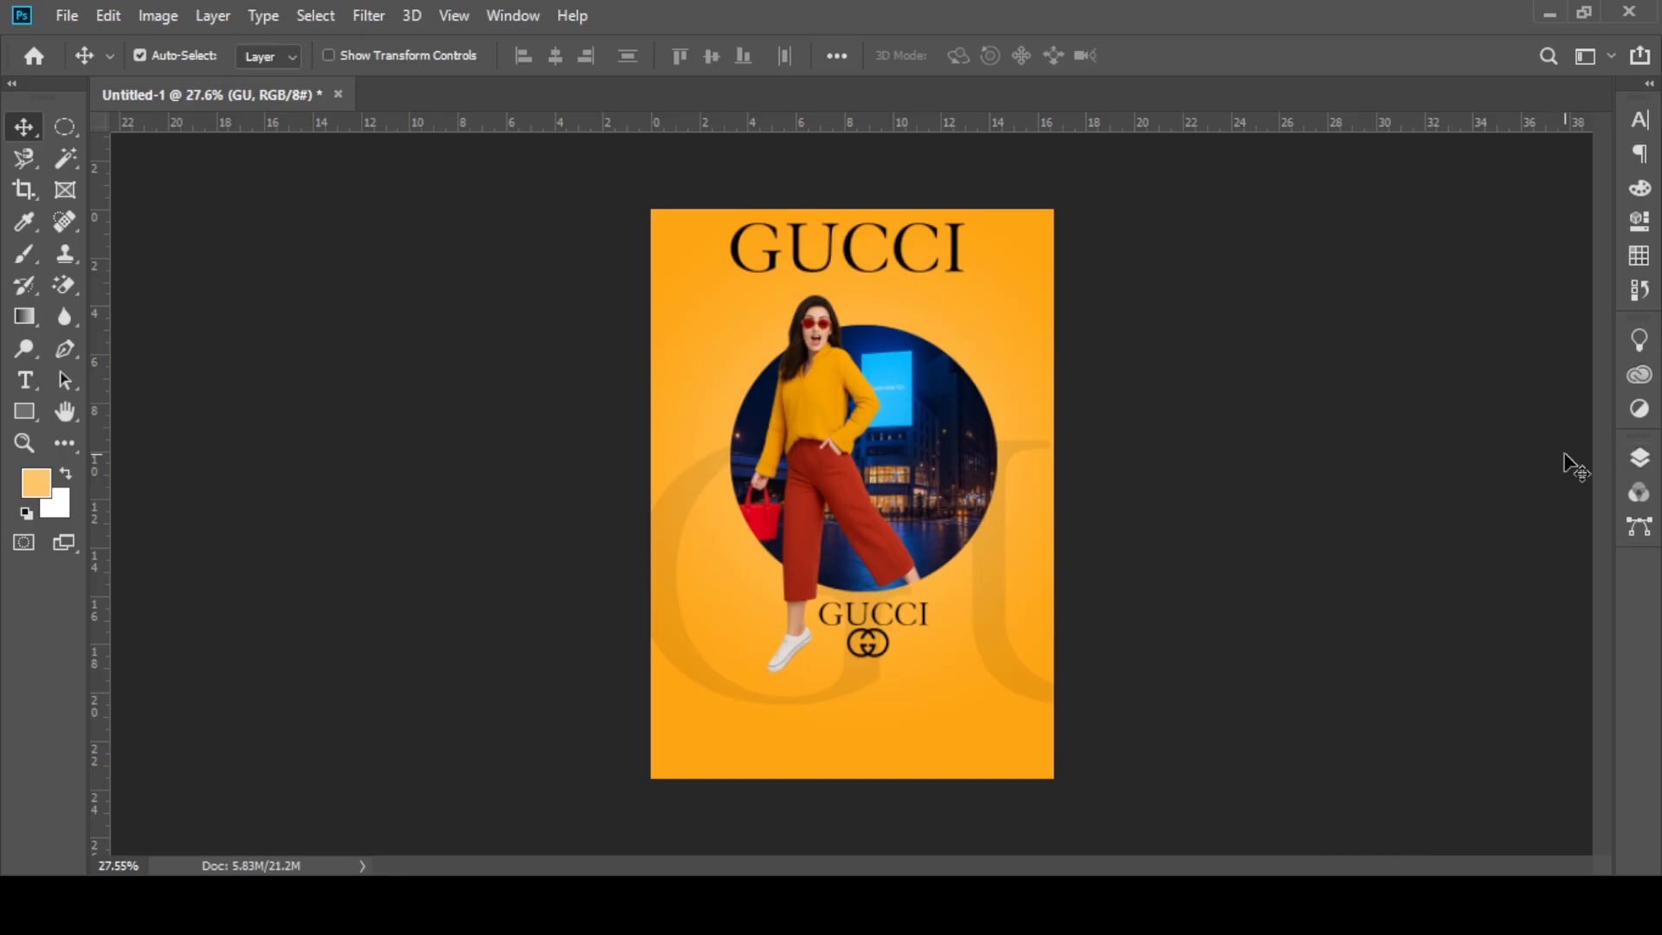
Step: Duplicate the girl layer as an unclipped copy above the original and set the copy's opacity to 63%
{"action": "scroll", "coordinate": [781, 514], "scroll_direction": "up", "scroll_amount": 6}
{"action": "left_click", "coordinate": [1638, 457]}
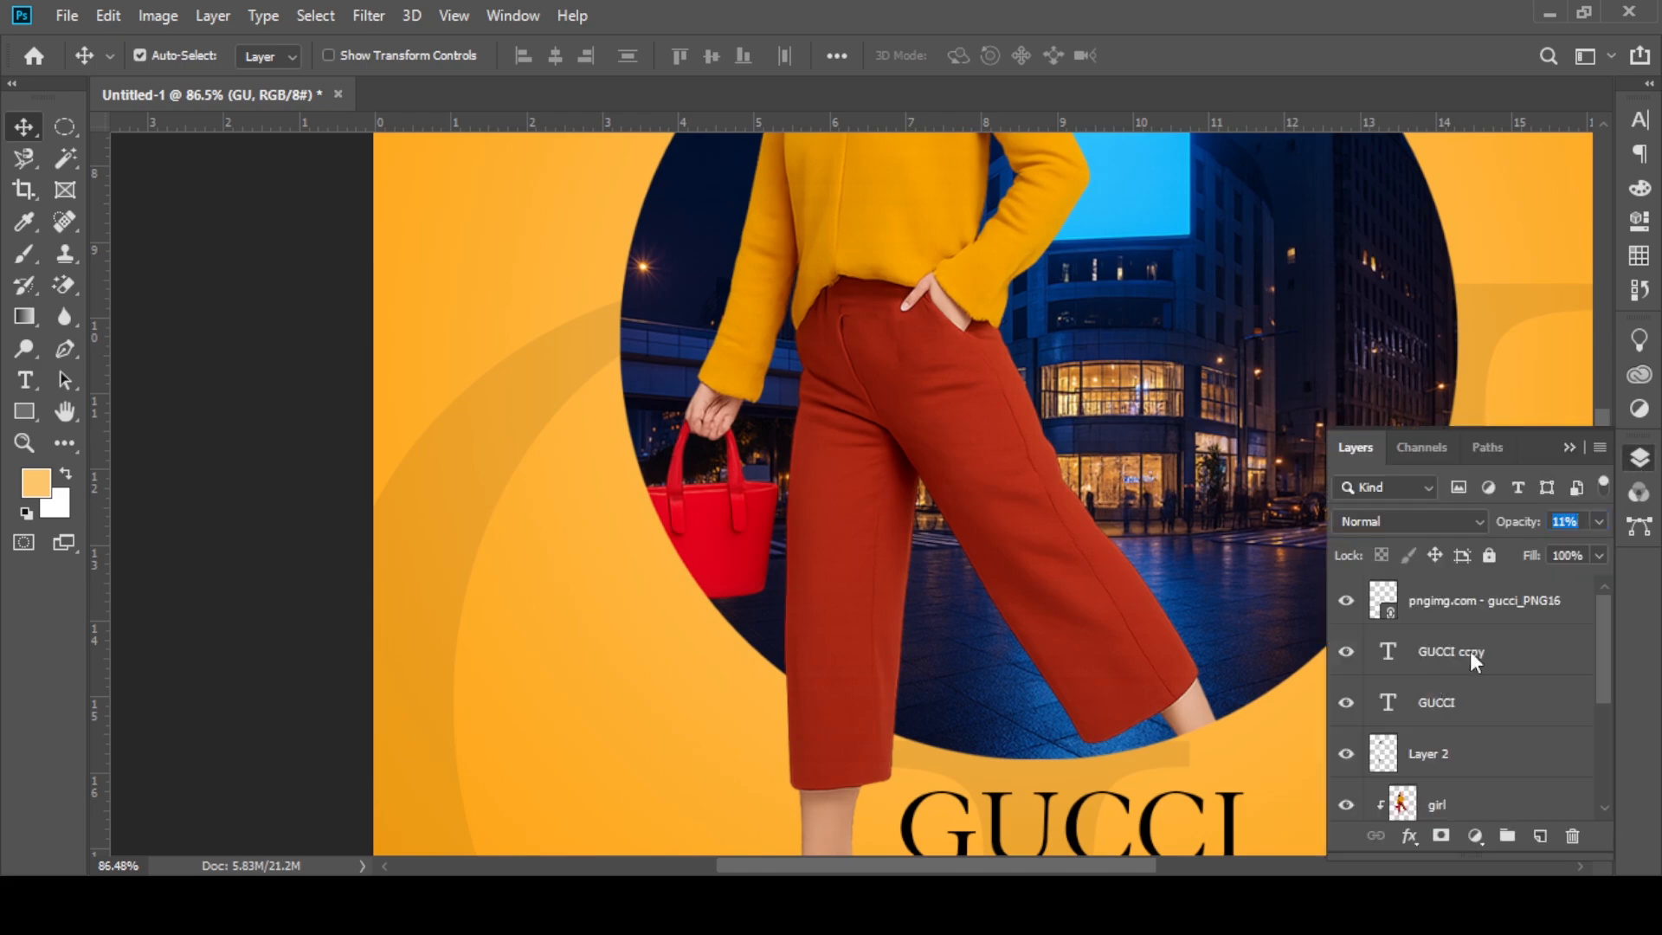
{"action": "left_click", "coordinate": [1482, 753]}
{"action": "key", "text": "ctrl+j"}
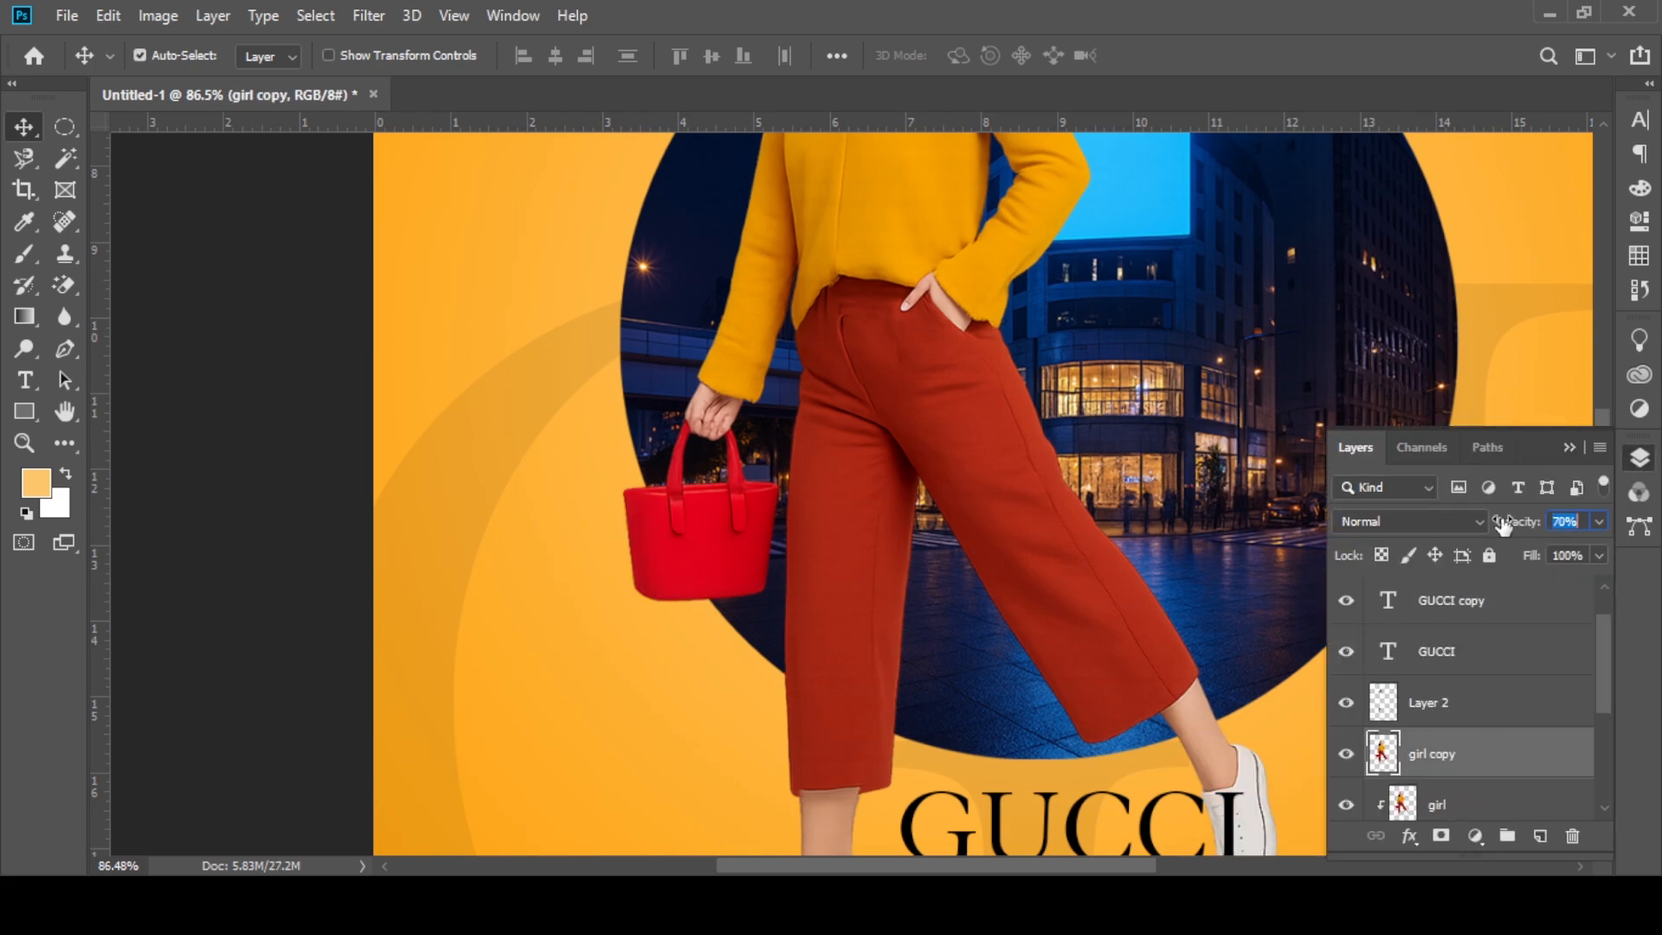
{"action": "left_click_drag", "start_coordinate": [1504, 523], "coordinate": [1497, 523]}
Step: Outline the part of the red bag outside the circle with a closed Pen path and convert it to a selection with 0 px feather
{"action": "scroll", "coordinate": [693, 545], "scroll_direction": "up", "scroll_amount": 8}
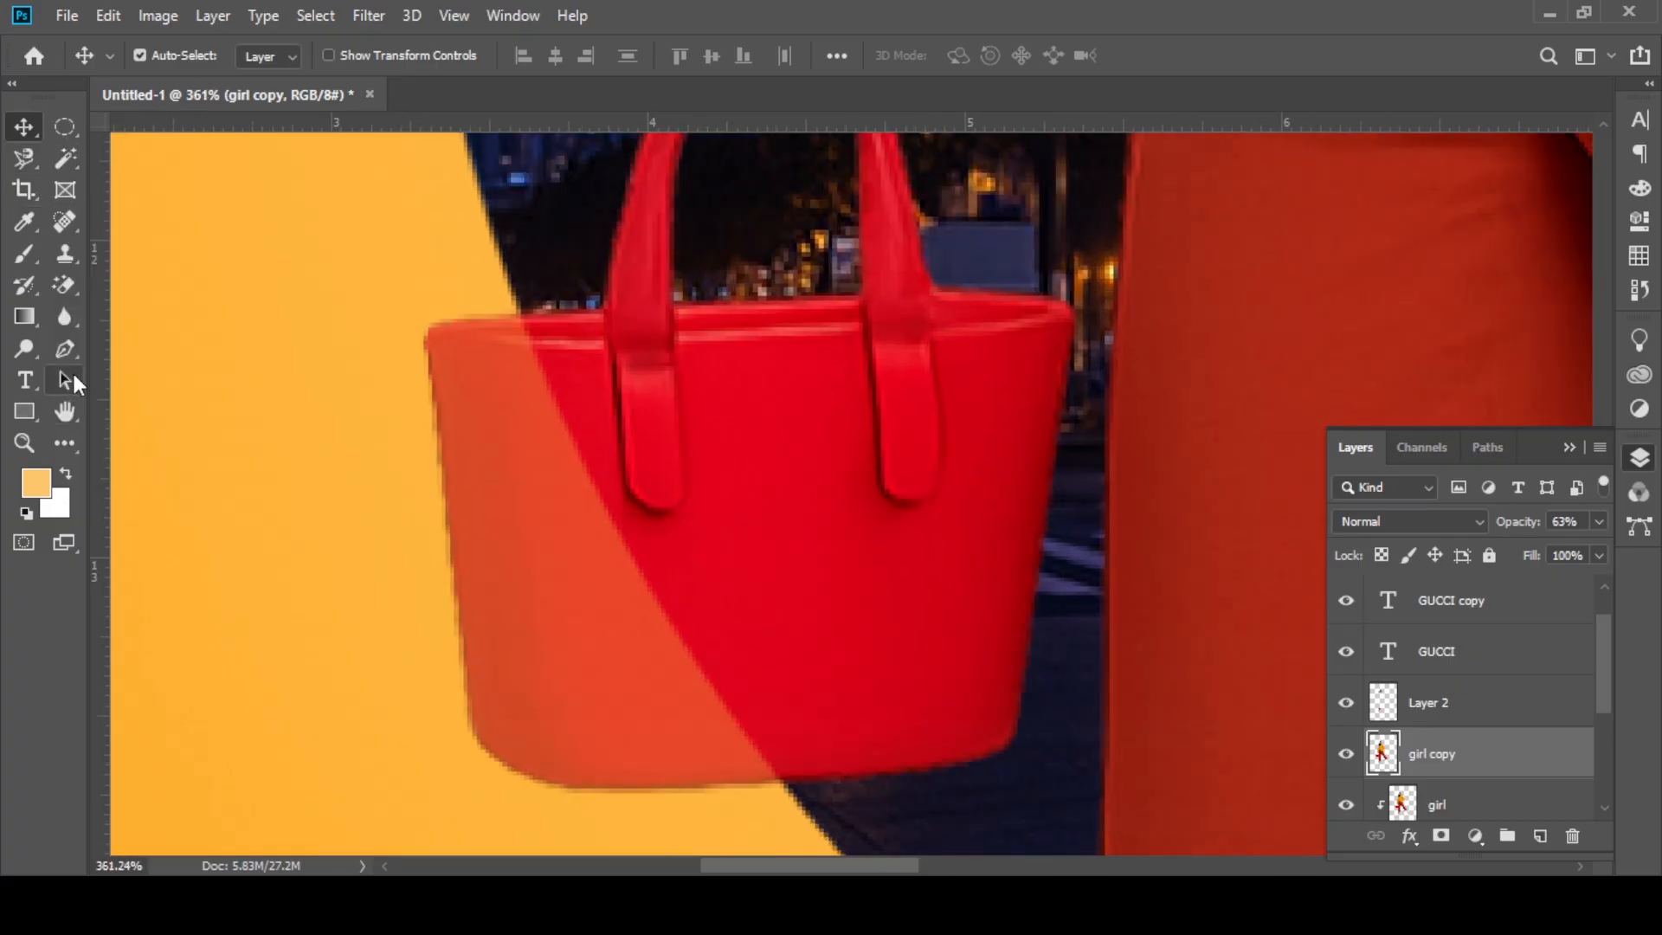
{"action": "left_click", "coordinate": [65, 349]}
{"action": "left_click", "coordinate": [520, 313]}
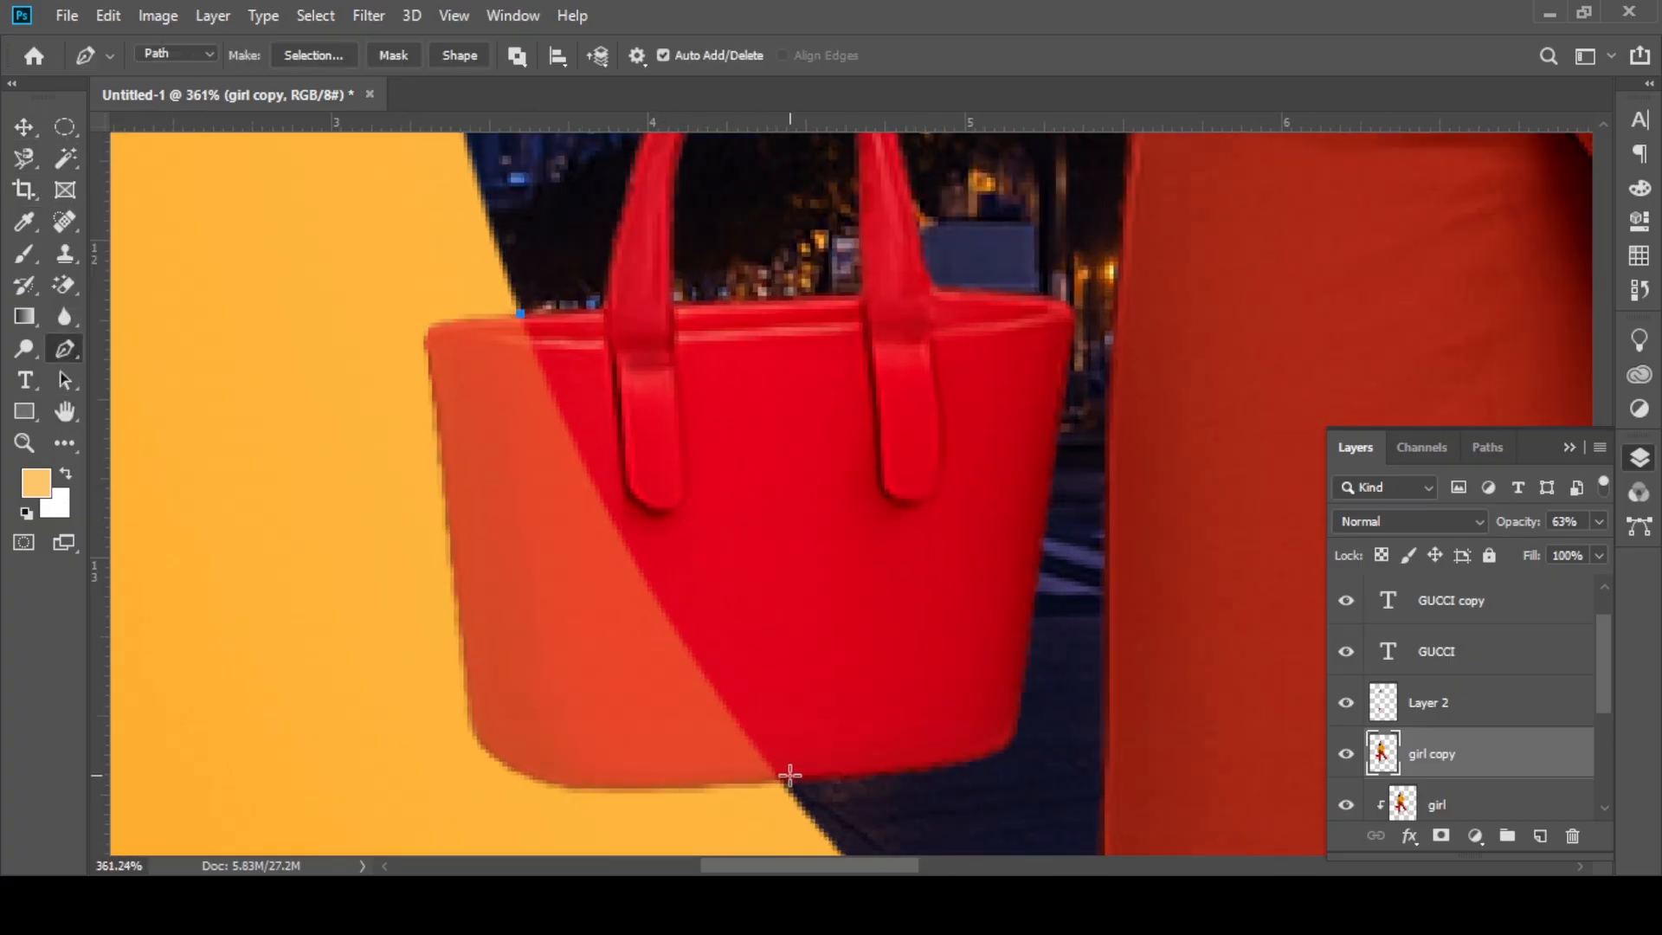
{"action": "left_click_drag", "start_coordinate": [789, 774], "coordinate": [917, 857]}
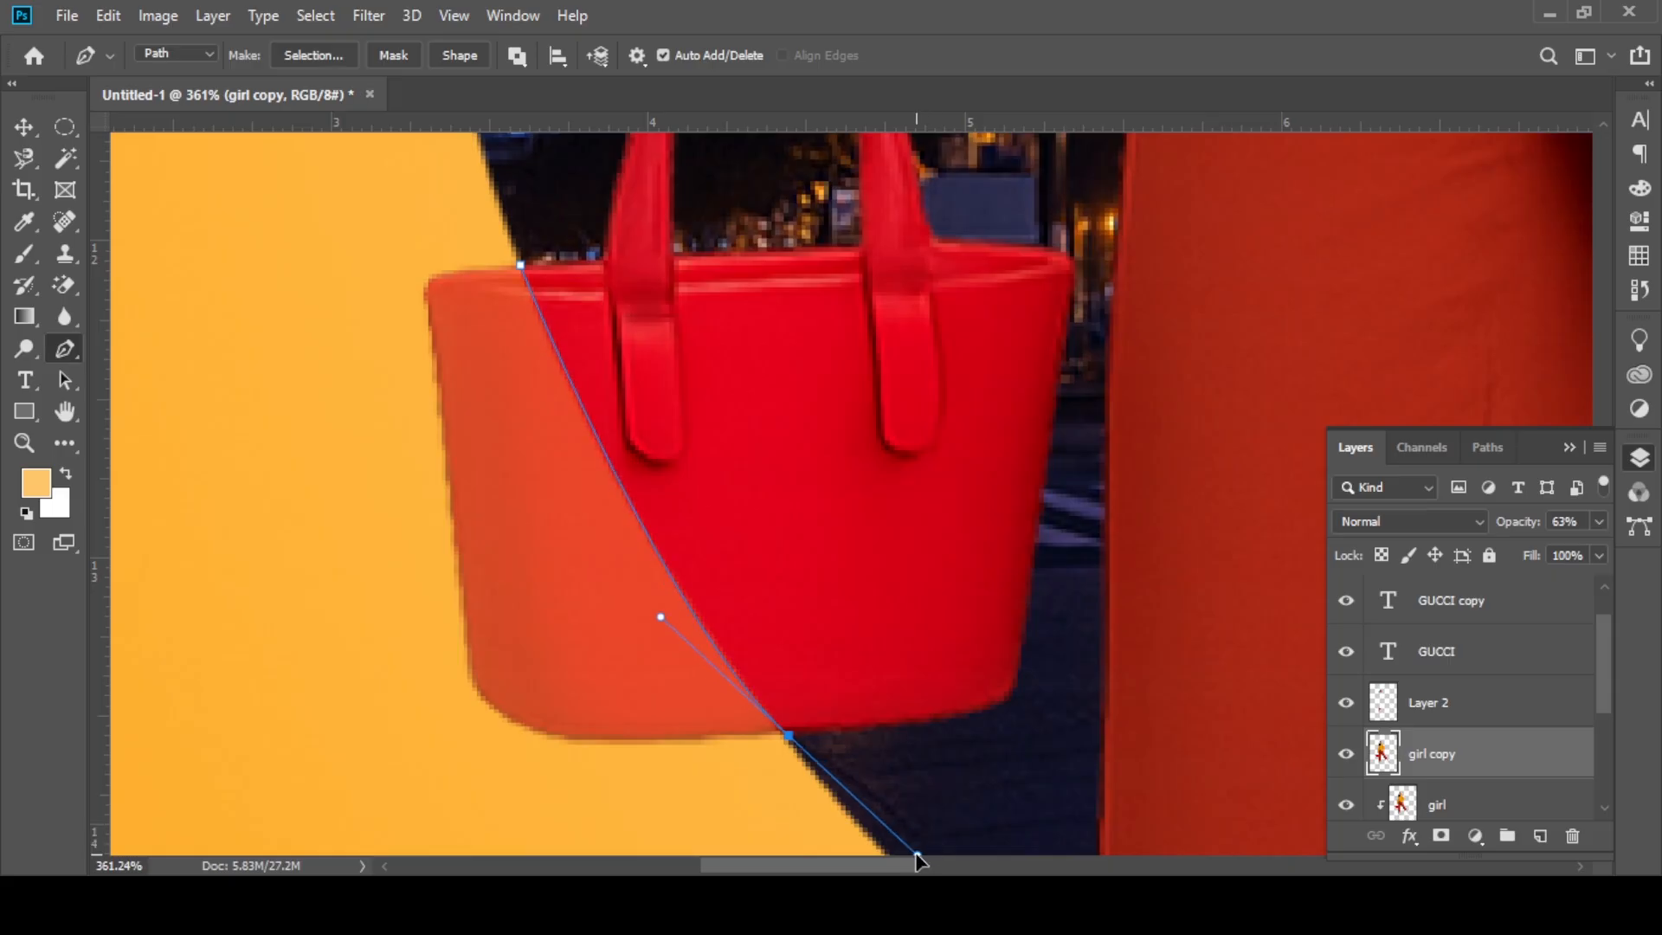
{"action": "left_click_drag", "start_coordinate": [797, 742], "coordinate": [906, 811]}
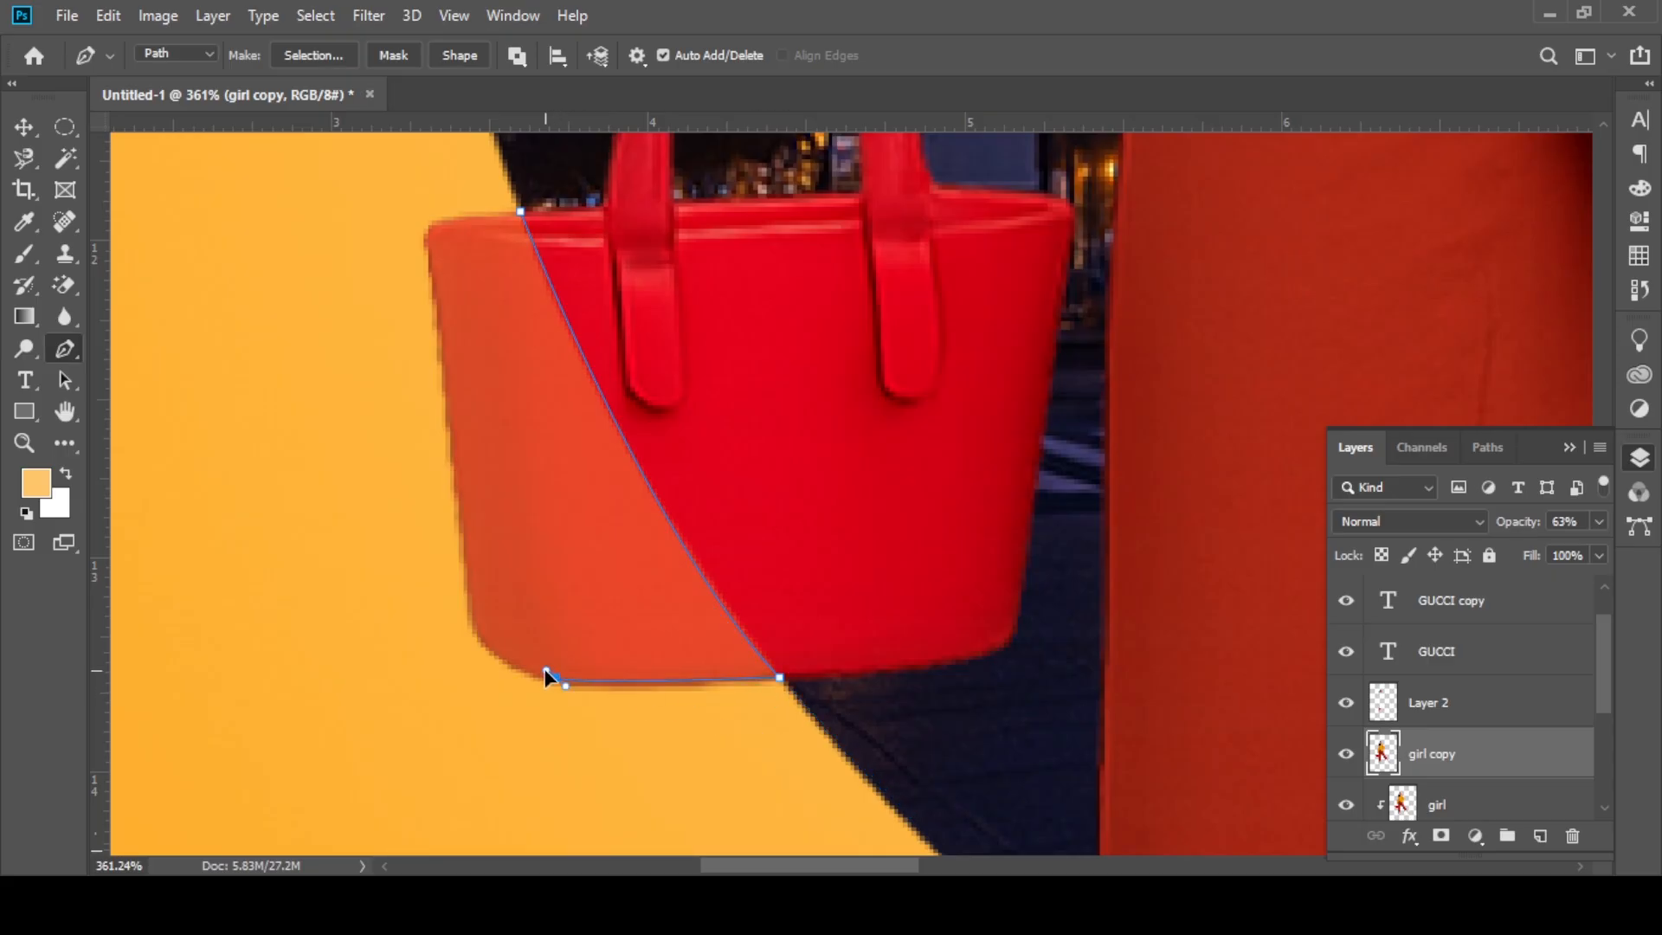
{"action": "left_click_drag", "start_coordinate": [555, 677], "coordinate": [526, 670]}
{"action": "left_click_drag", "start_coordinate": [472, 619], "coordinate": [468, 589]}
{"action": "left_click", "coordinate": [424, 232]}
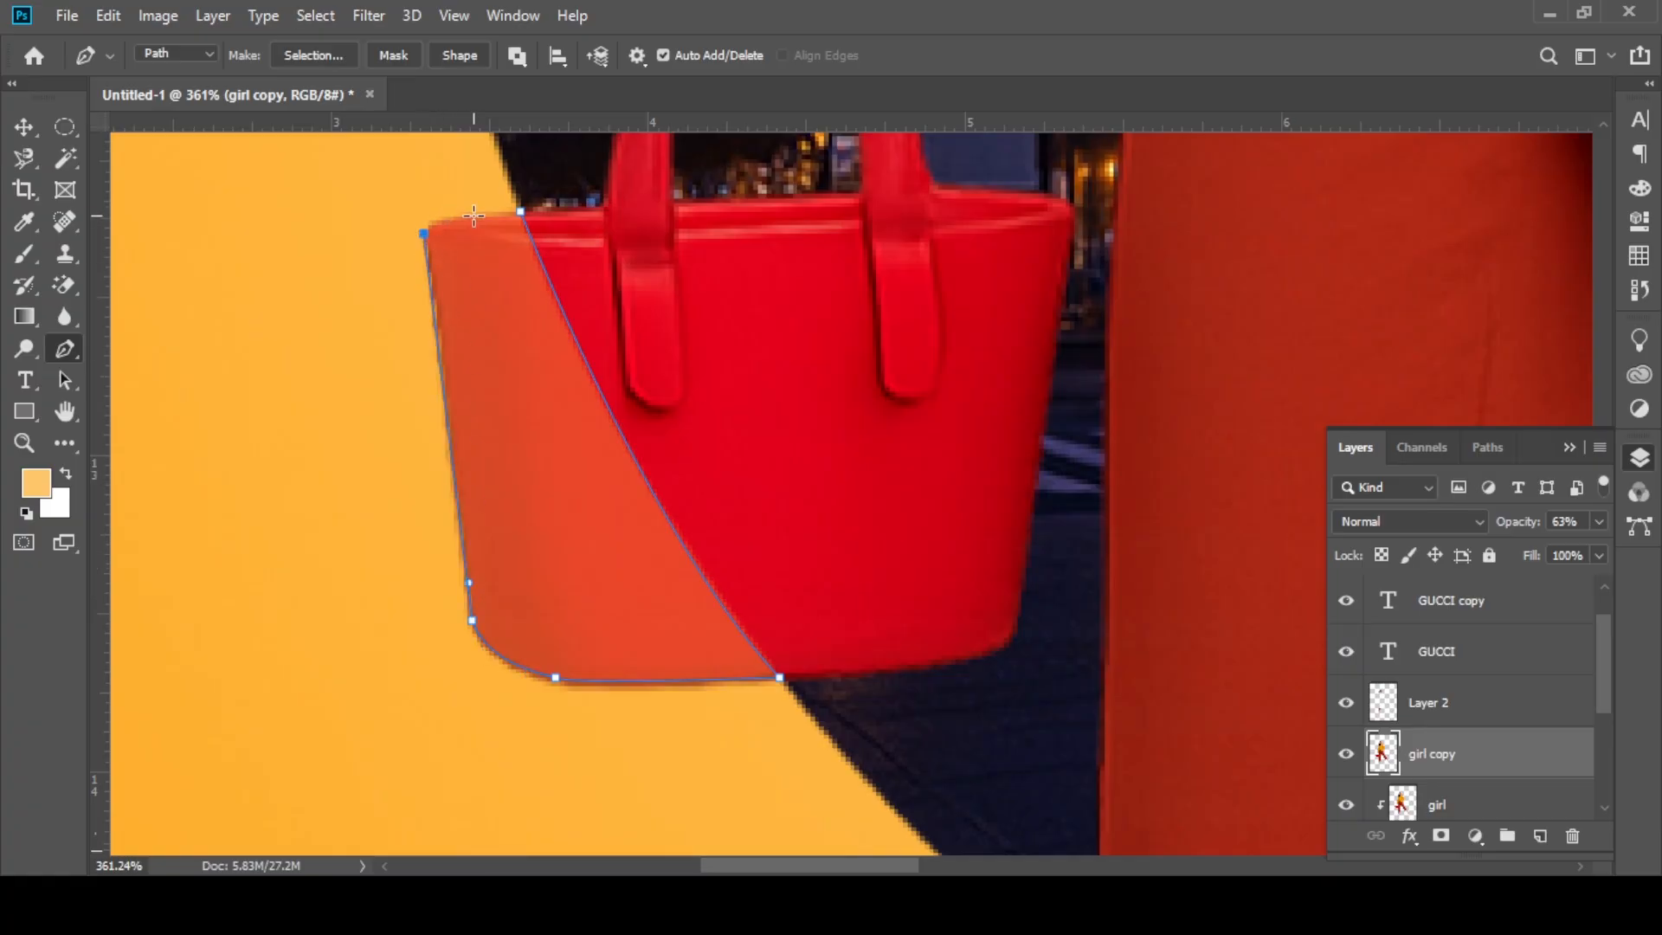
{"action": "right_click", "coordinate": [534, 227]}
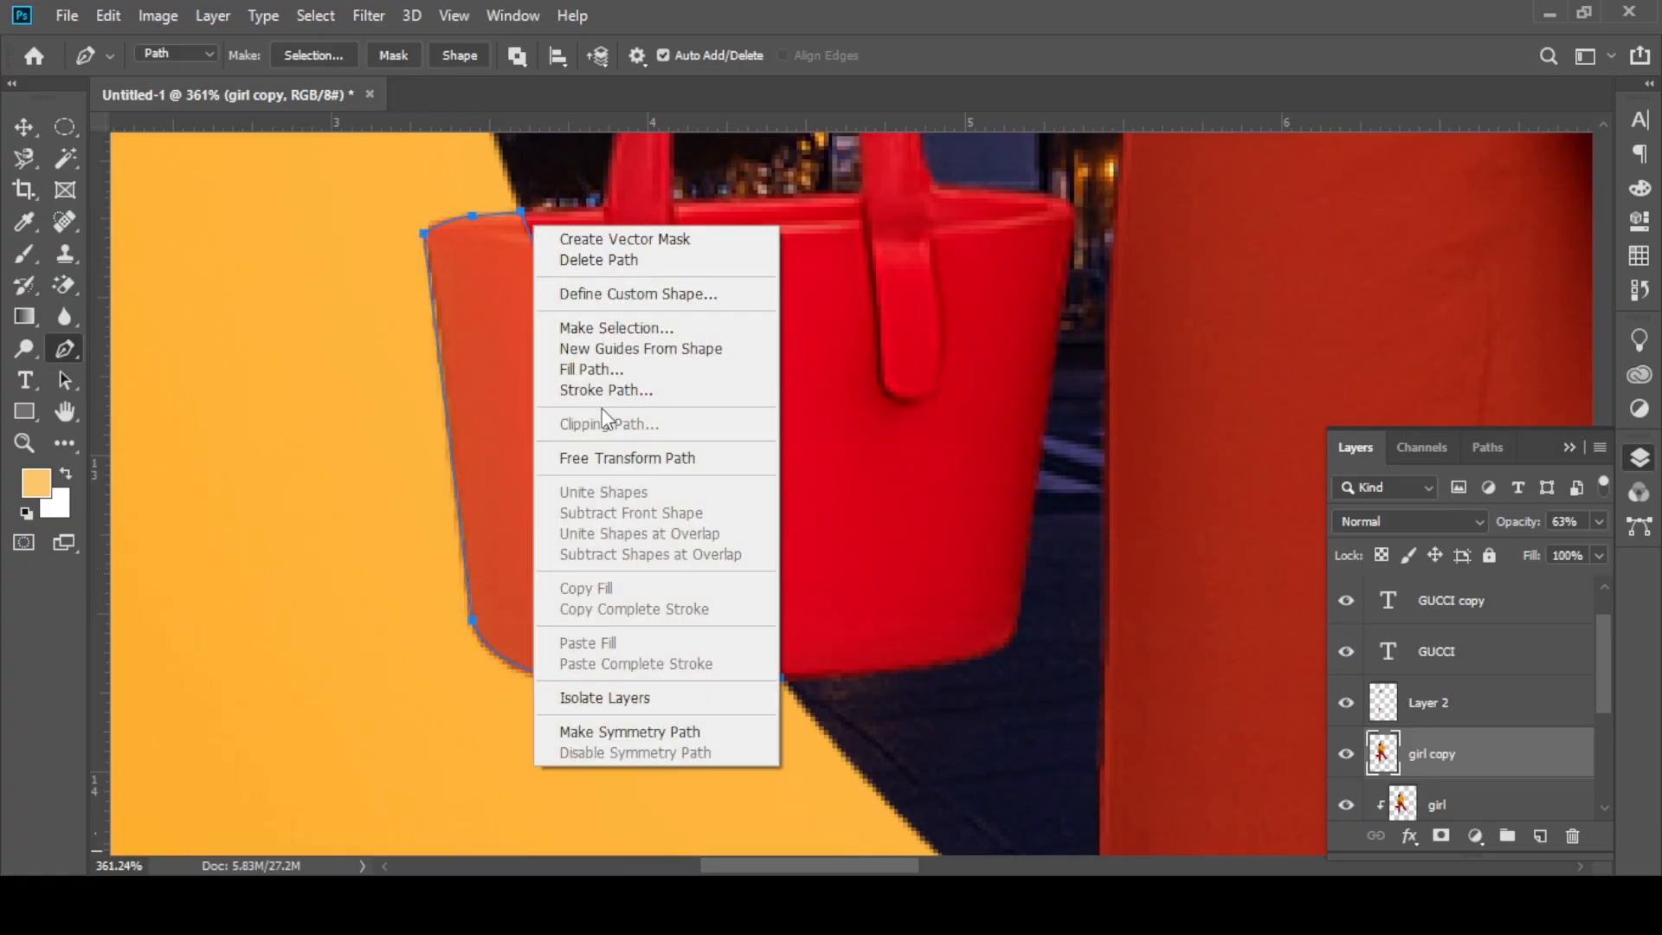
{"action": "left_click", "coordinate": [618, 327]}
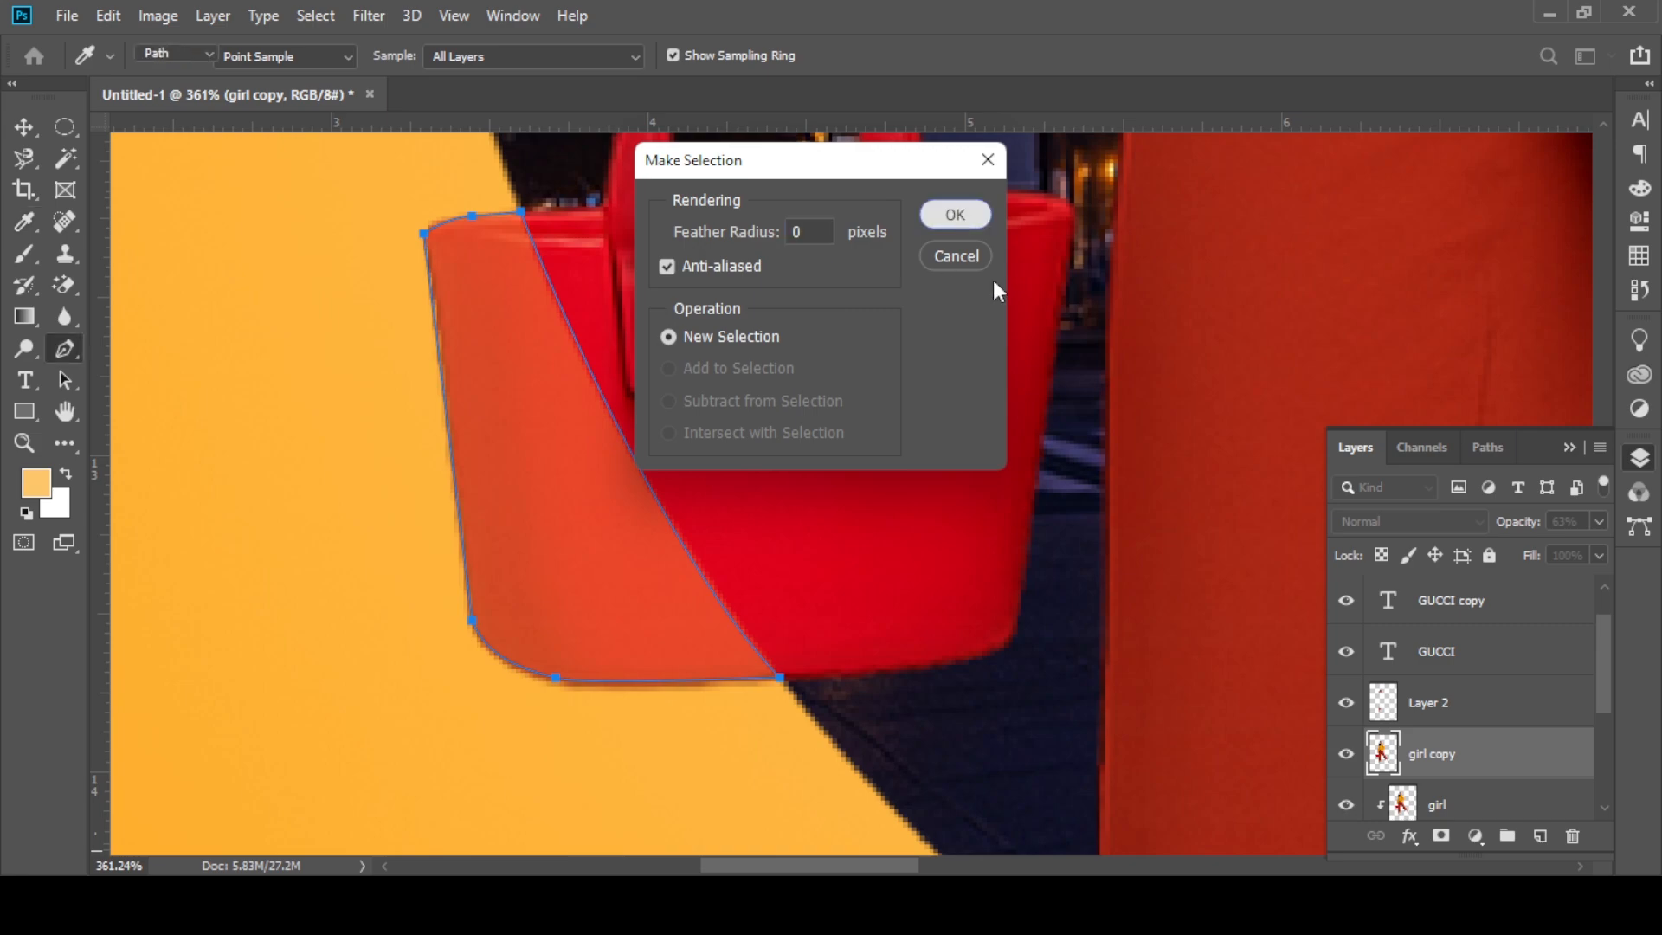
{"action": "key", "text": "Return"}
Step: Try copying the selected bag part to a new layer and deleting the girl copy, and undo both
{"action": "key", "text": "ctrl+j"}
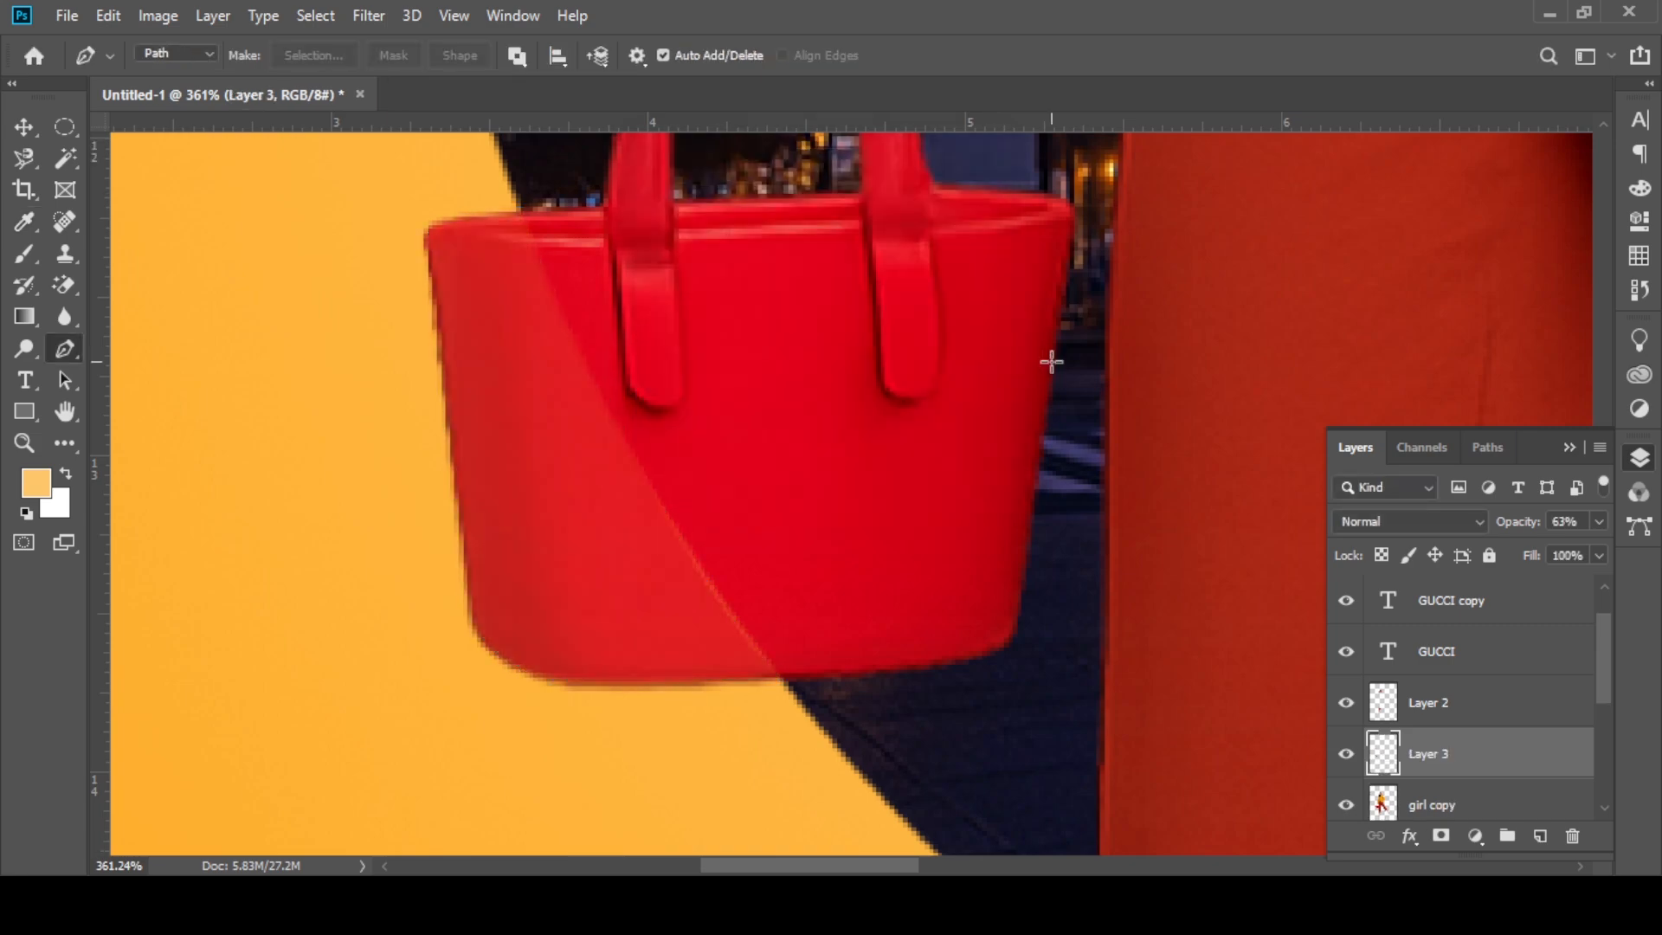
{"action": "left_click", "coordinate": [1441, 802]}
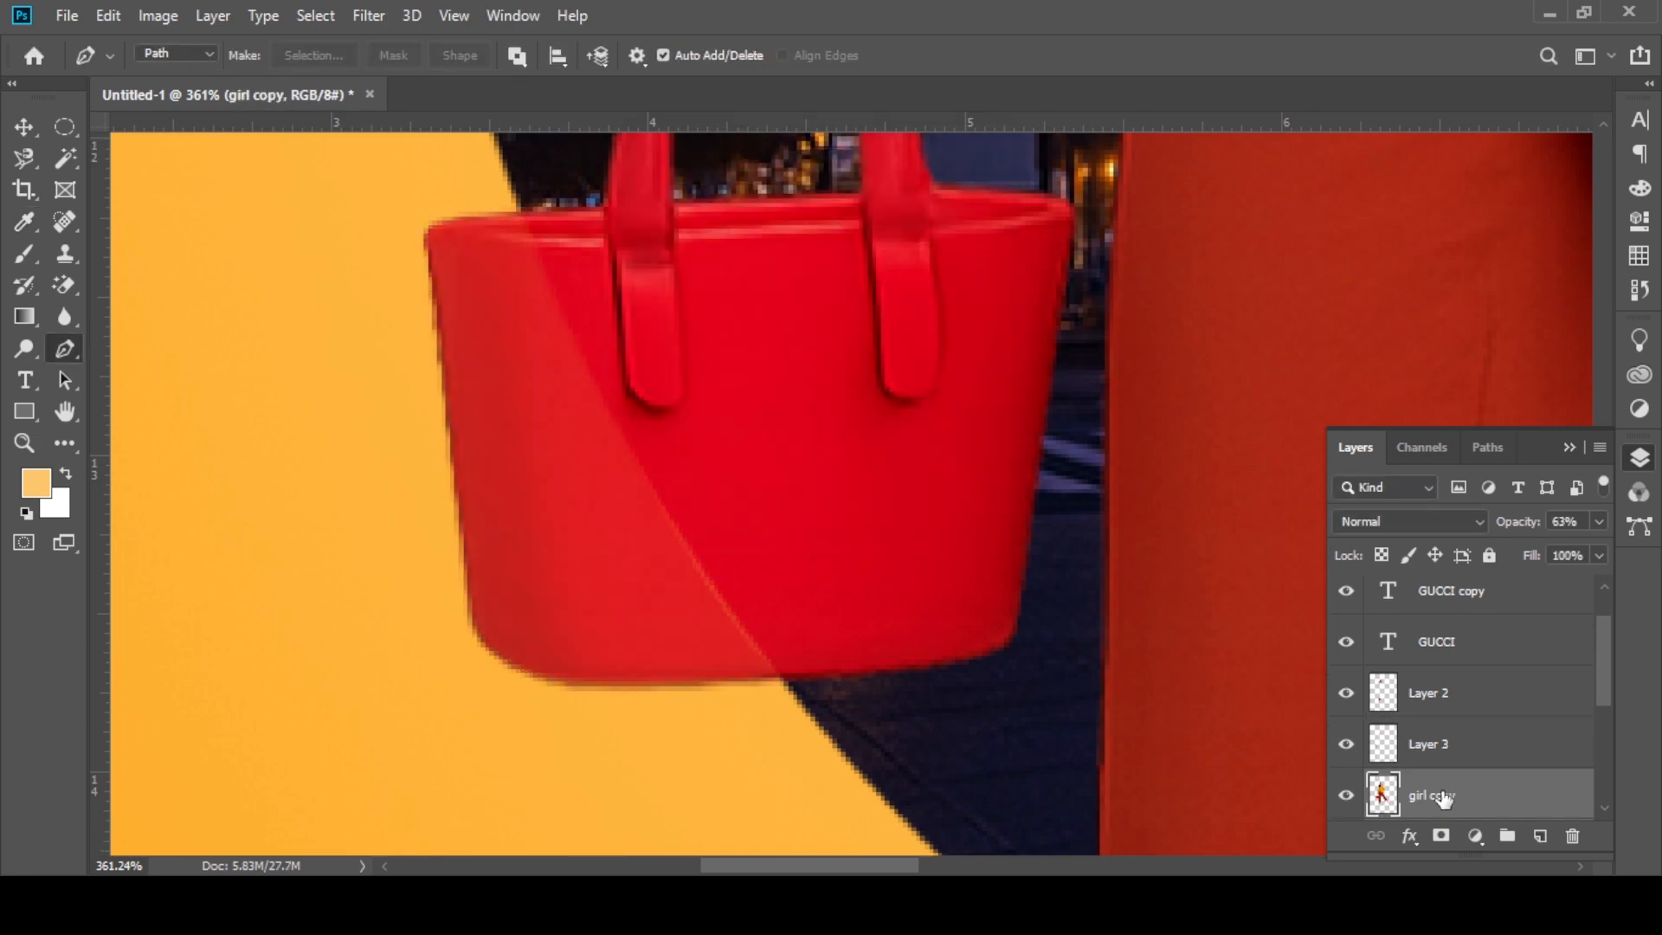
{"action": "left_click", "coordinate": [1570, 836]}
{"action": "key", "text": "Return"}
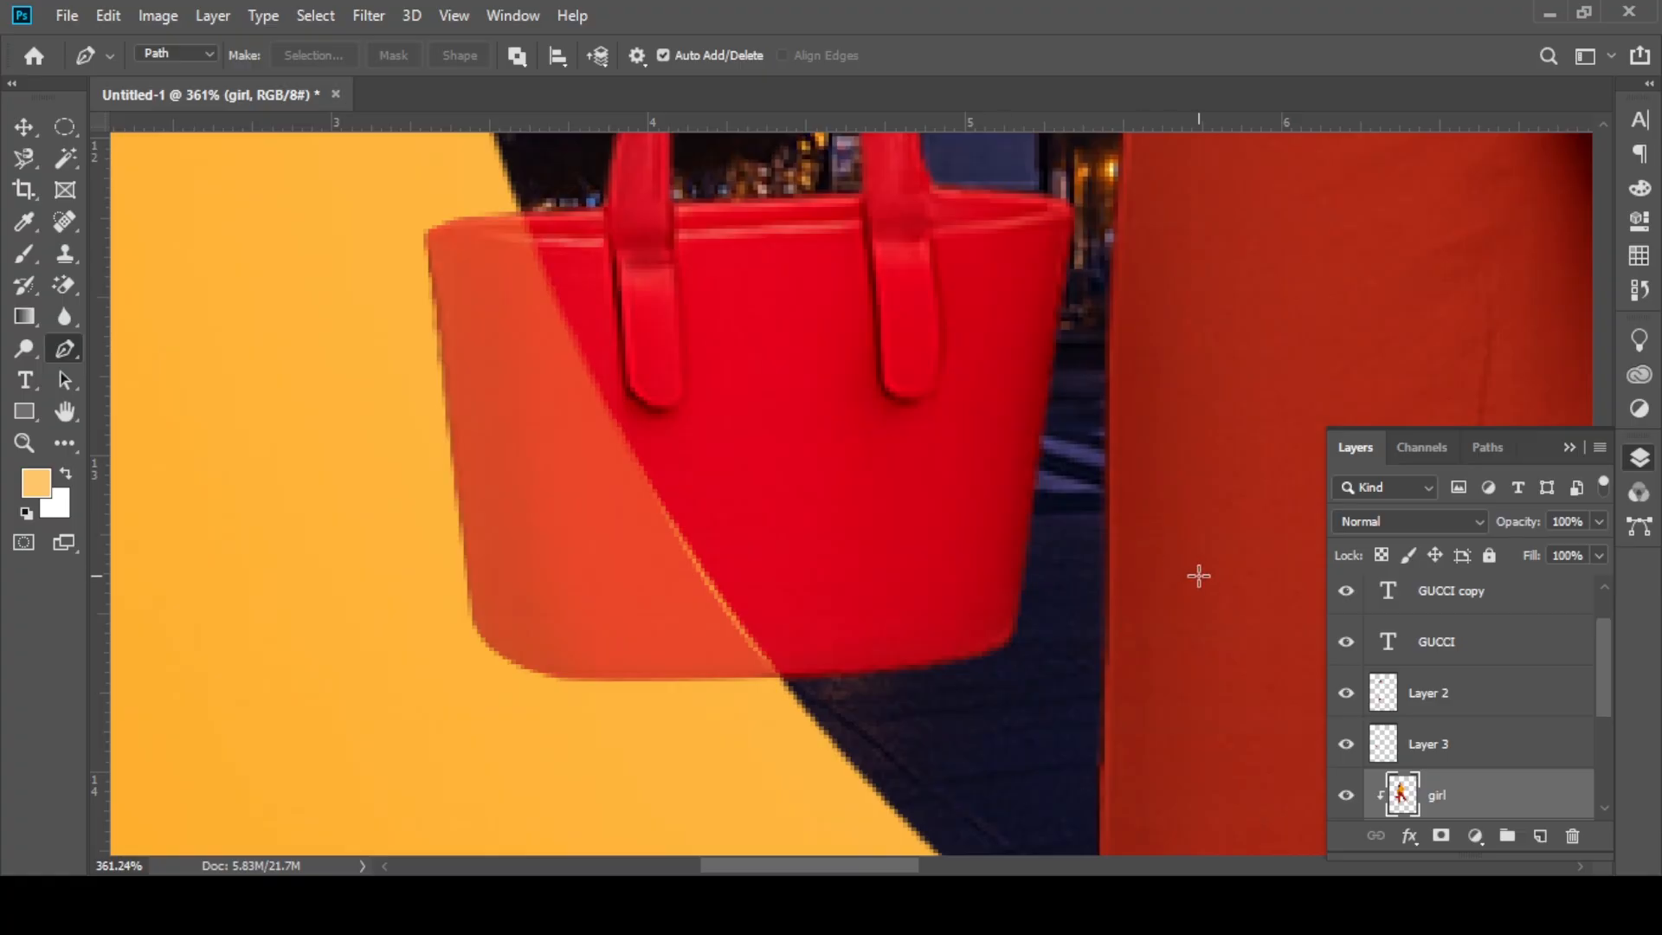
{"action": "key", "text": "ctrl+z"}
{"action": "key", "text": "ctrl+z"}
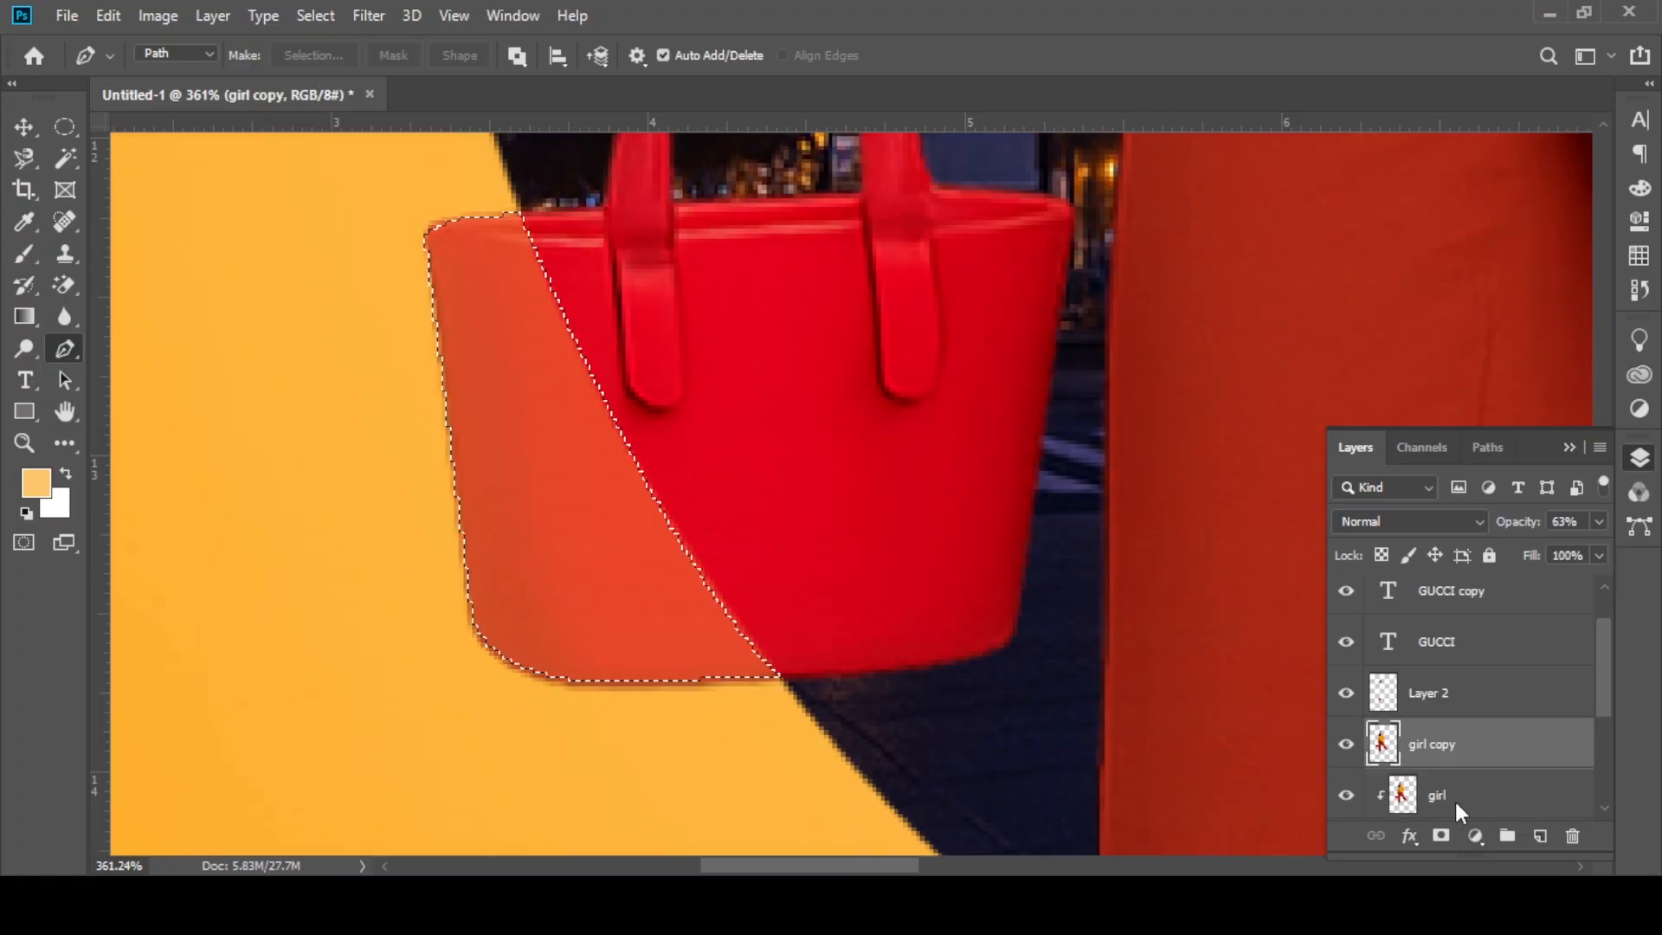
Step: Mask the girl copy to the selected bag part at 100% opacity and nudge it slightly right
{"action": "scroll", "coordinate": [1451, 758], "scroll_direction": "down", "scroll_amount": 1}
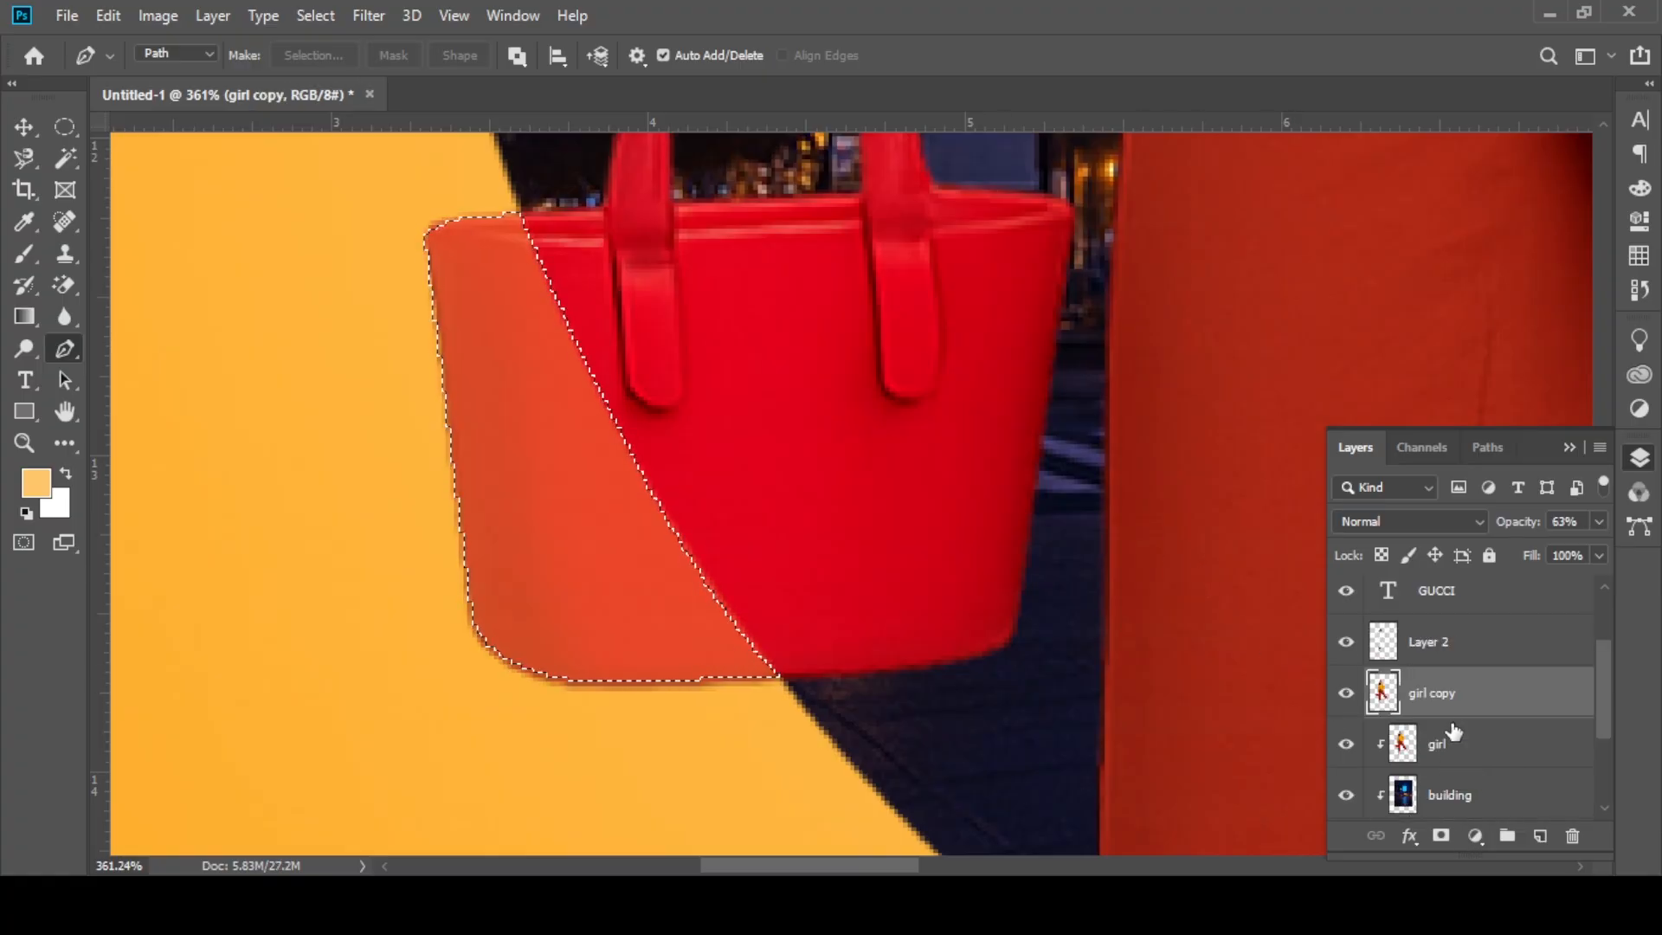
{"action": "left_click", "coordinate": [1441, 836]}
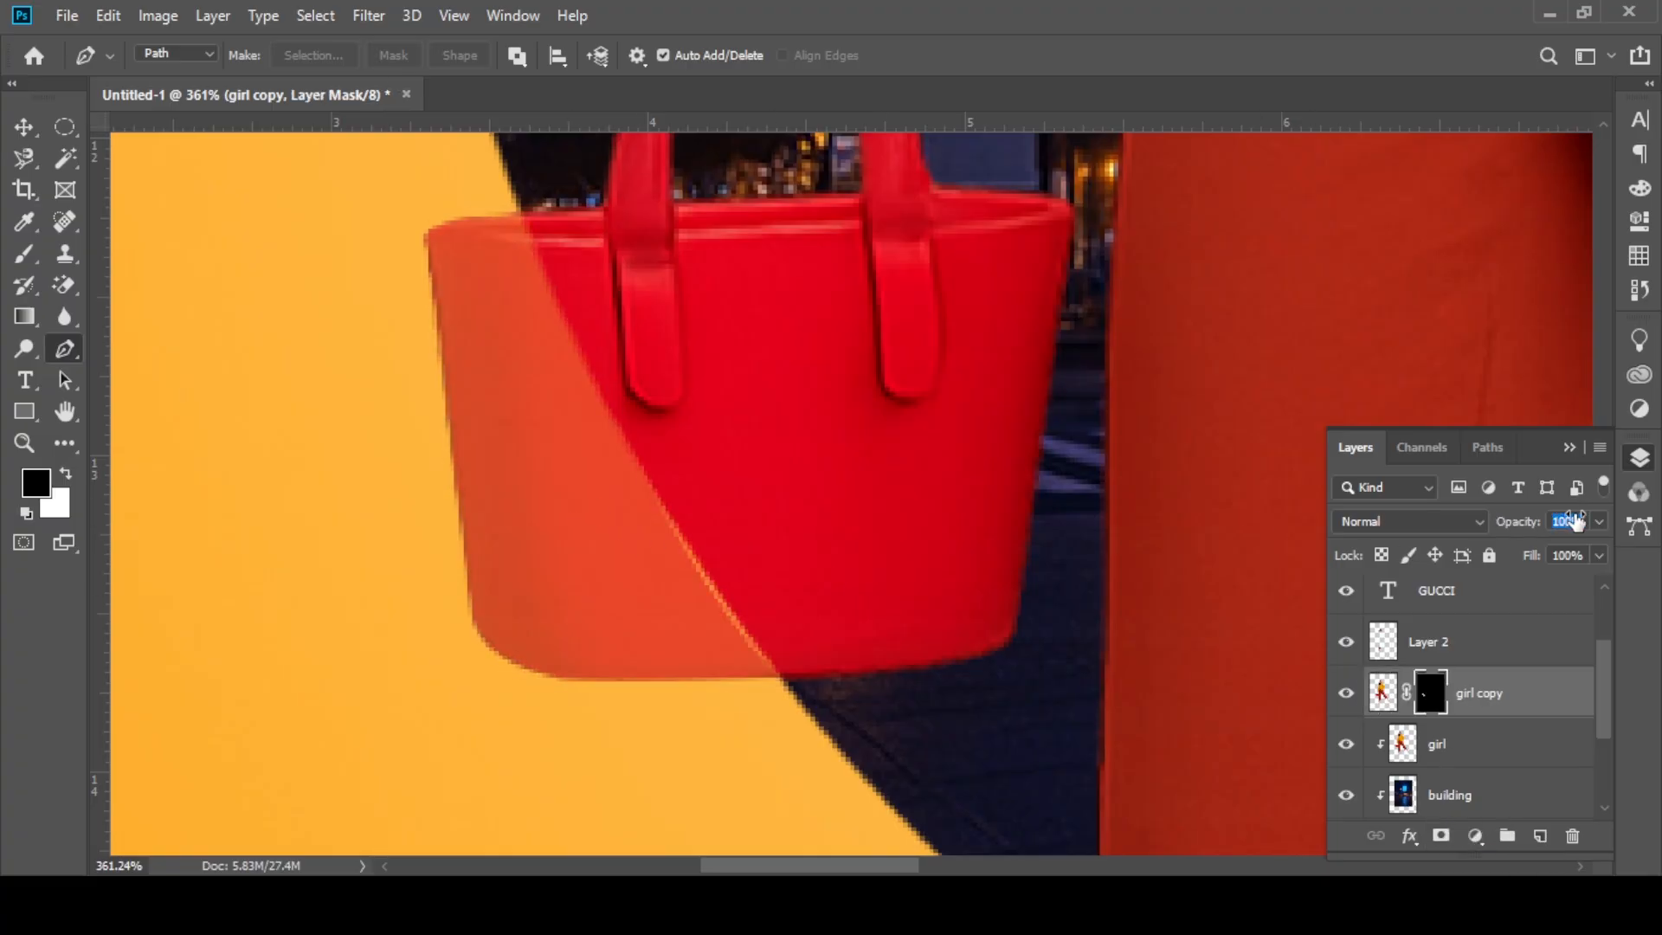
{"action": "left_click_drag", "start_coordinate": [1575, 521], "coordinate": [1620, 521]}
{"action": "left_click", "coordinate": [17, 132]}
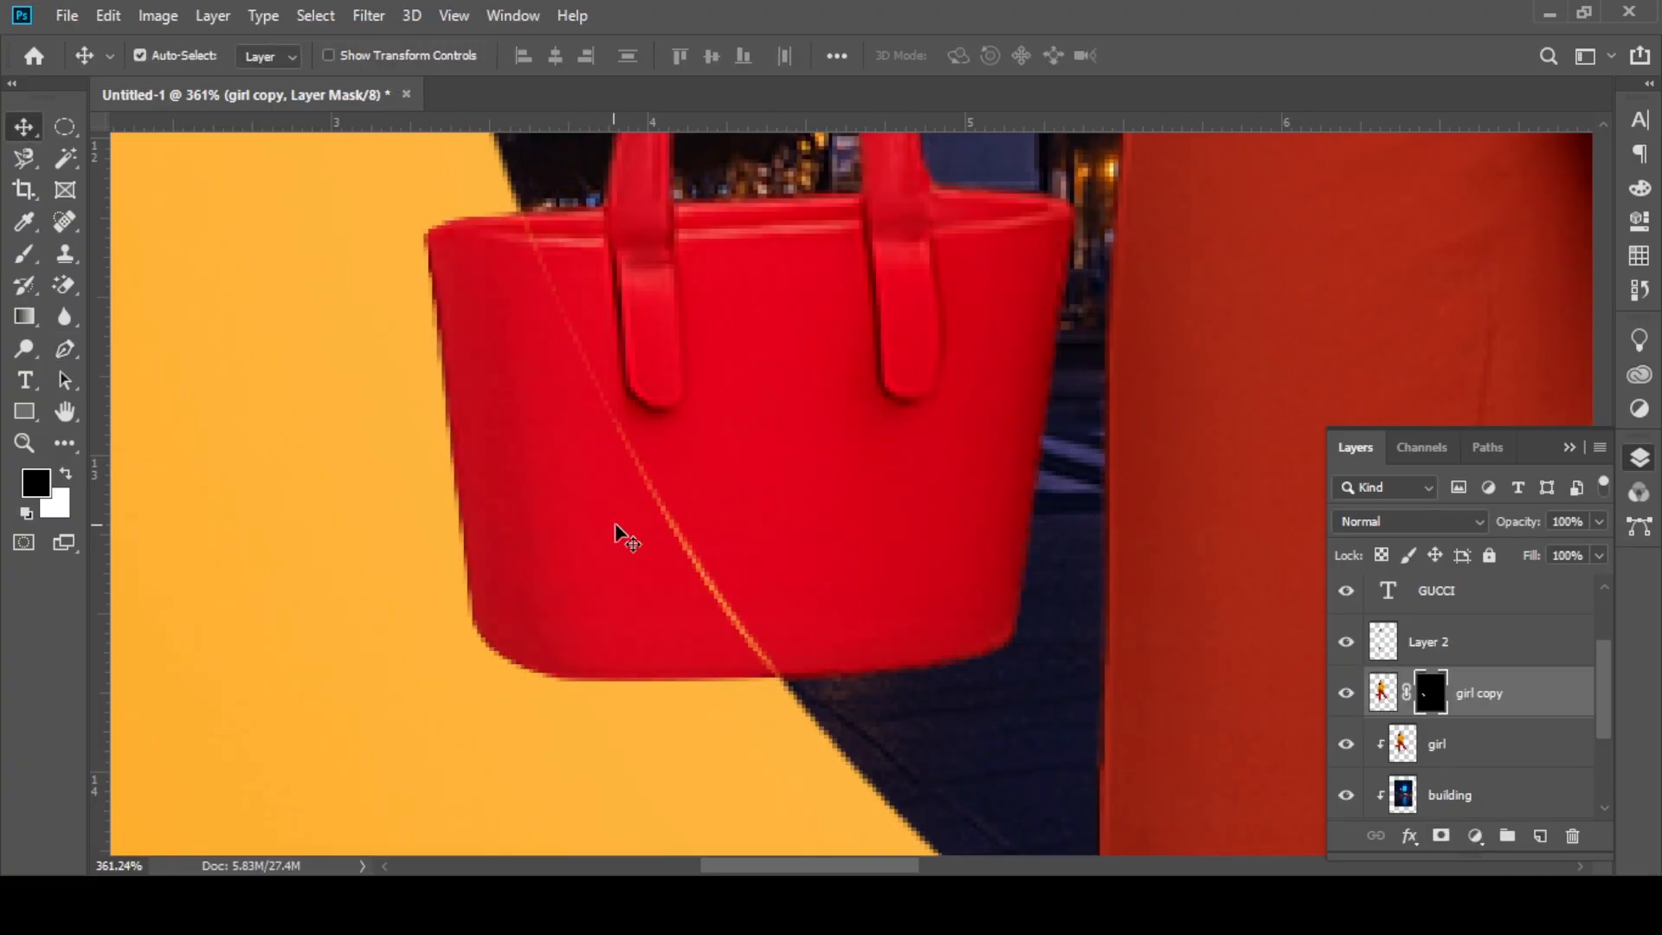
{"action": "left_click_drag", "start_coordinate": [615, 524], "coordinate": [627, 524]}
{"action": "scroll", "coordinate": [628, 525], "scroll_direction": "down", "scroll_amount": 10}
{"action": "scroll", "coordinate": [688, 474], "scroll_direction": "down", "scroll_amount": 4}
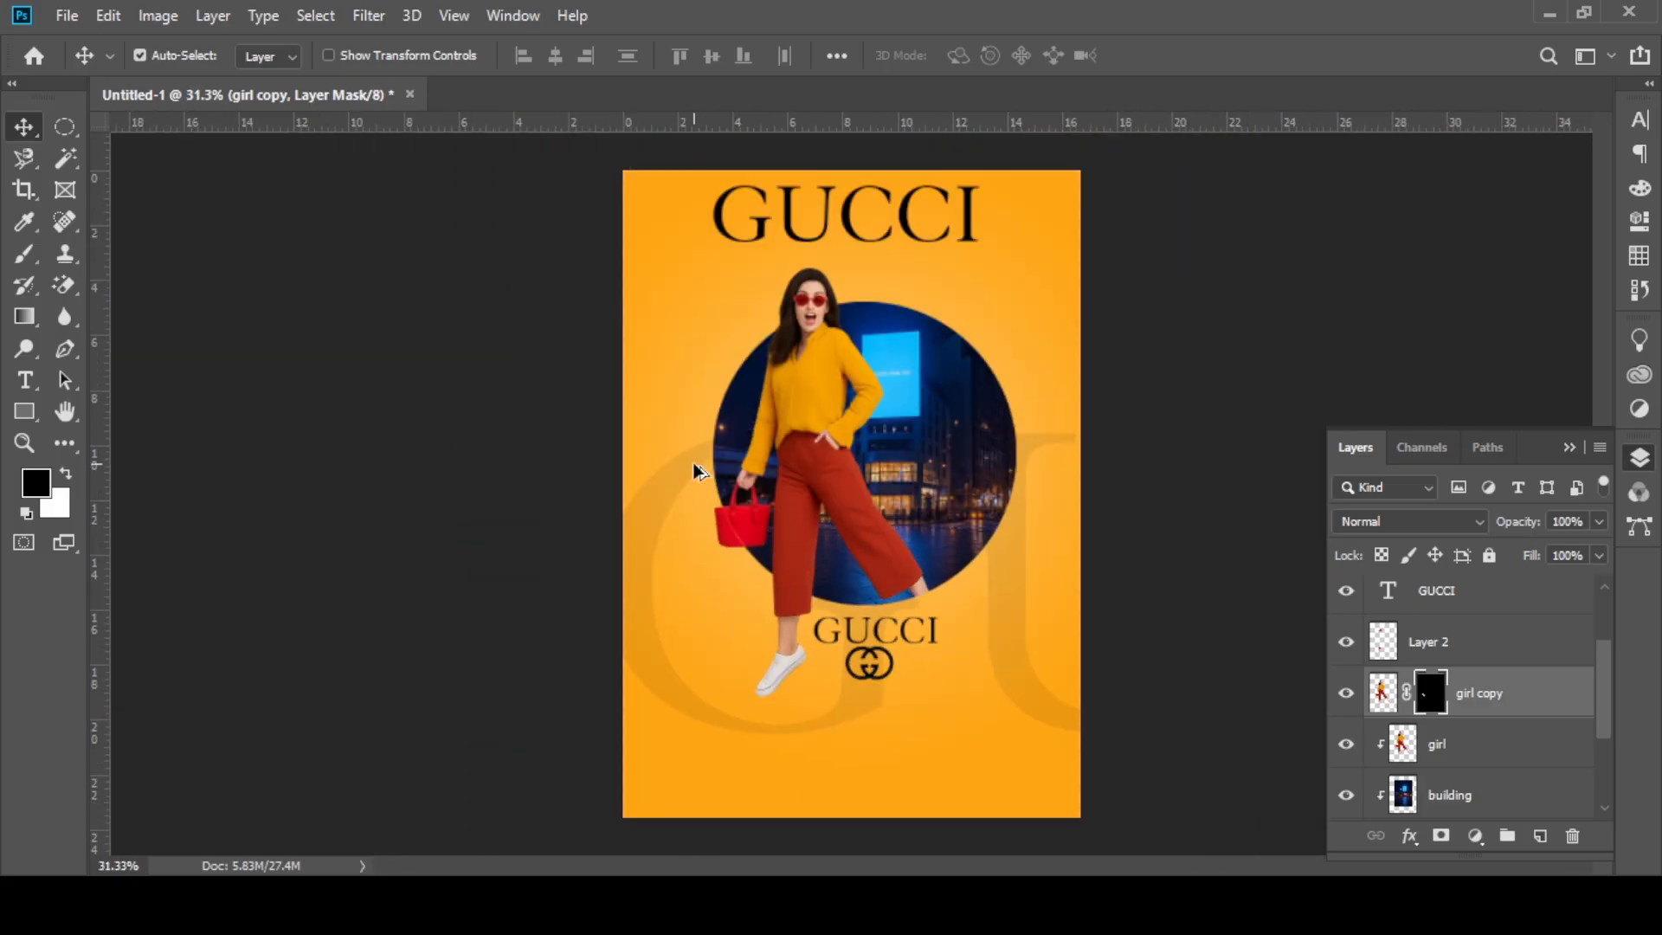
{"action": "left_click", "coordinate": [1569, 447]}
{"action": "scroll", "coordinate": [1102, 551], "scroll_direction": "up", "scroll_amount": 1}
{"action": "left_click", "coordinate": [23, 386]}
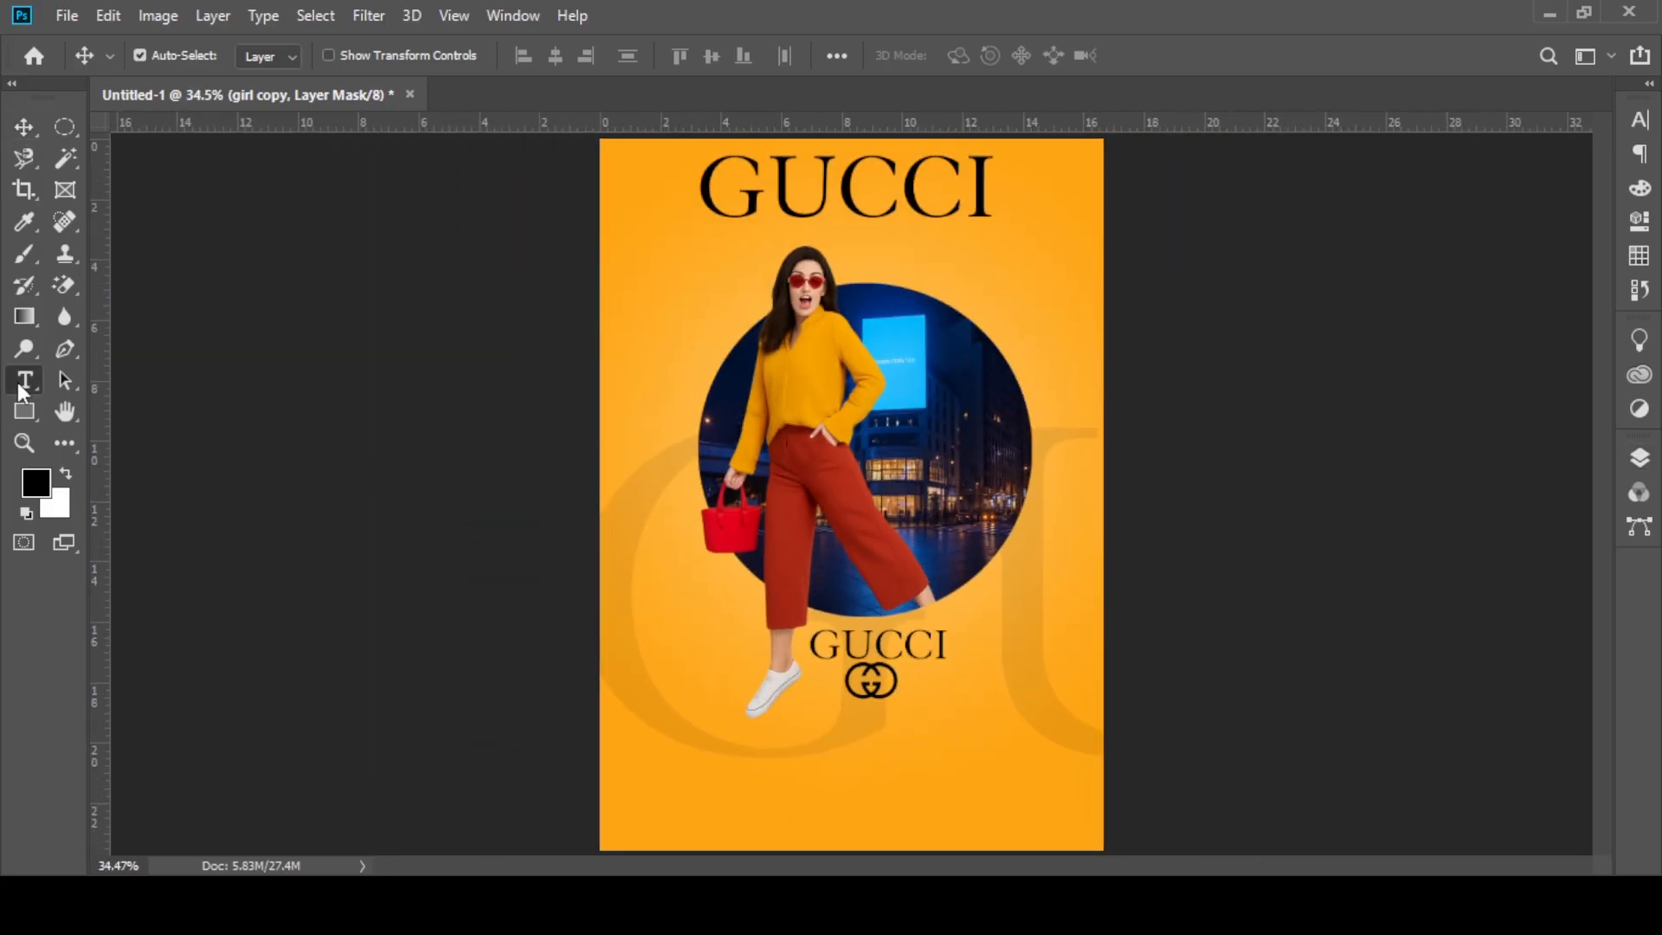
{"action": "left_click", "coordinate": [731, 800]}
{"action": "type", "text": "WW"}
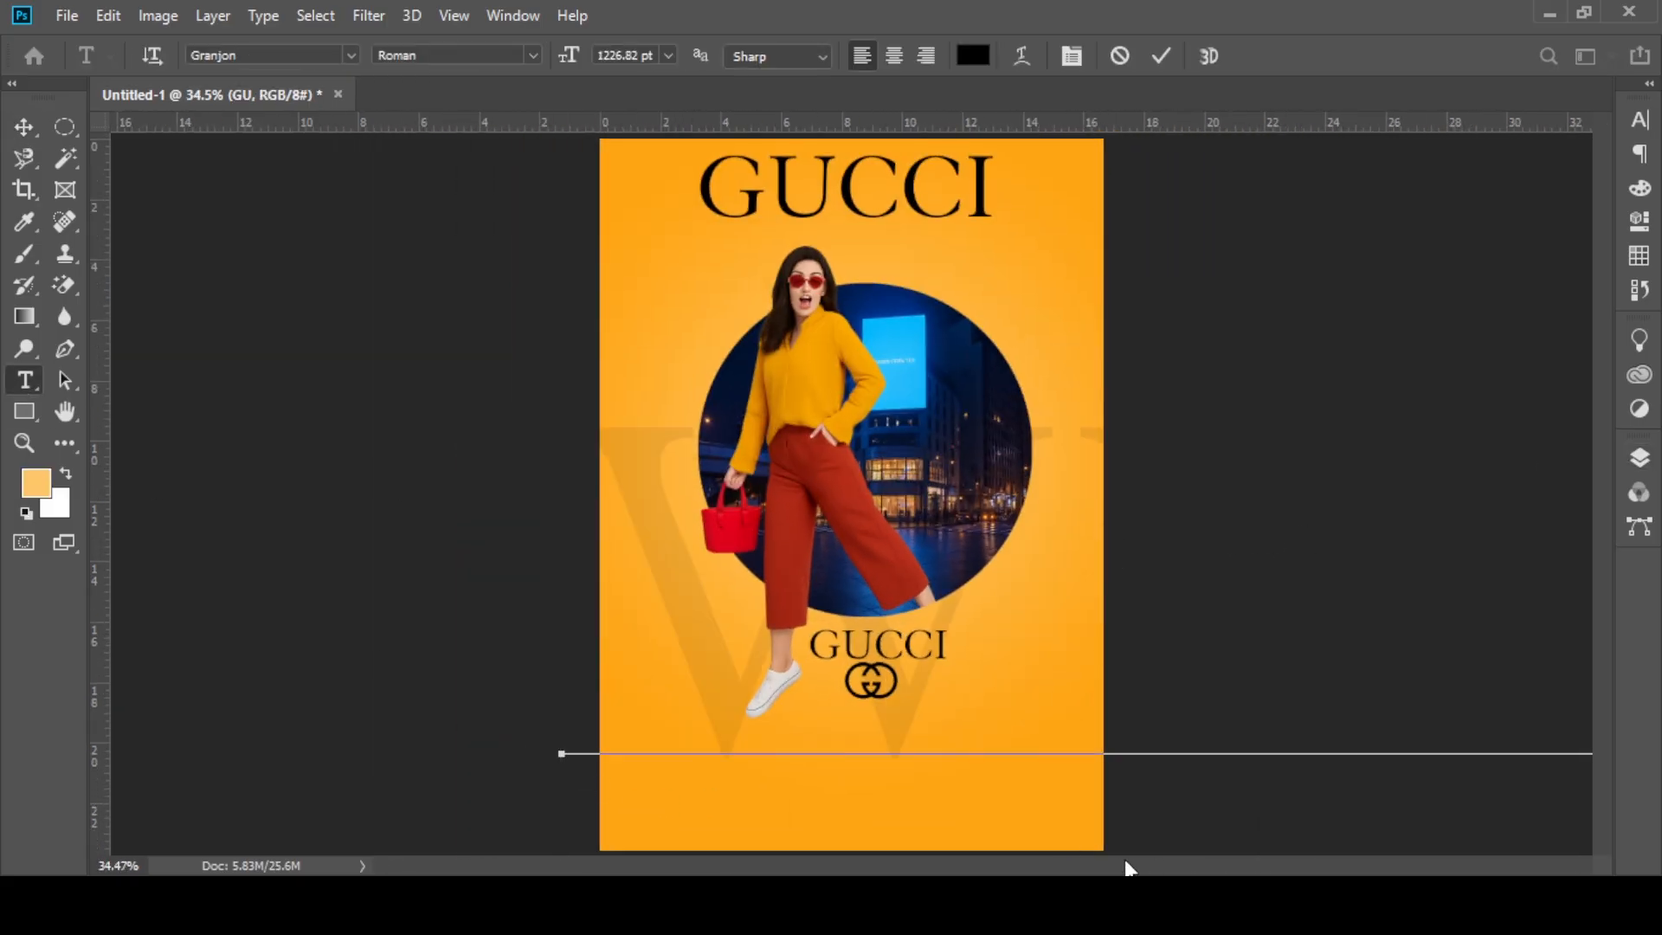
{"action": "key", "text": "BackSpace"}
{"action": "key", "text": "BackSpace"}
{"action": "key", "text": "Escape"}
{"action": "key", "text": "v"}
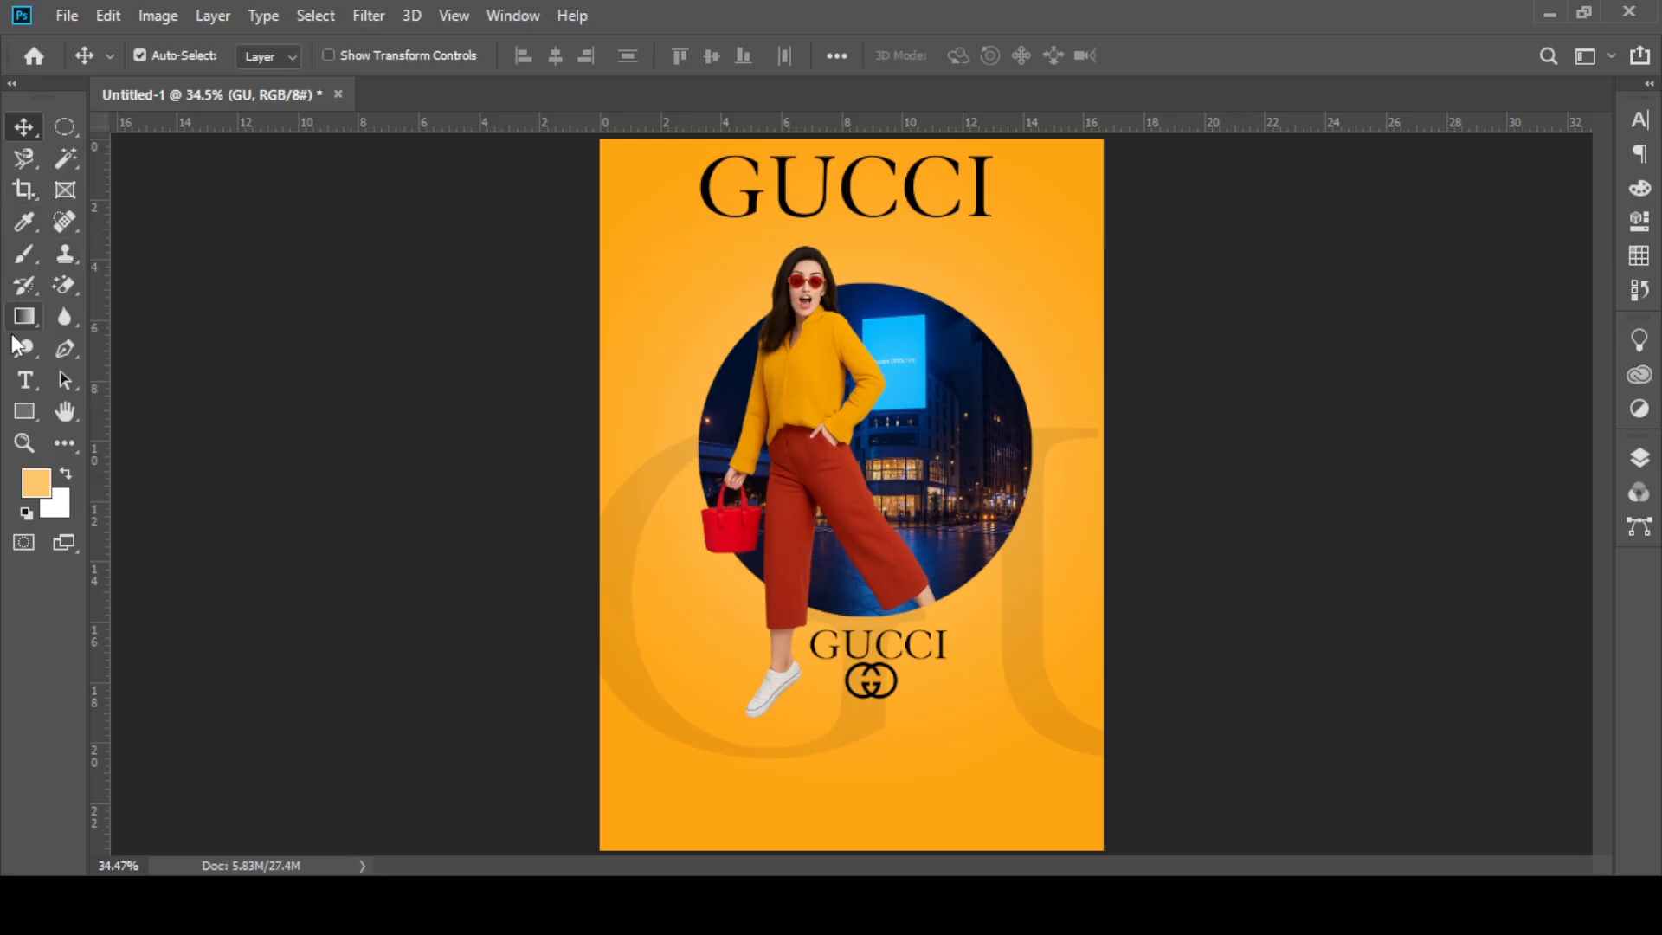
Step: Try to start a new text line below the girl's shoe and to transform the large GU lettering
{"action": "left_click", "coordinate": [1639, 457]}
{"action": "left_click", "coordinate": [1574, 524]}
{"action": "left_click", "coordinate": [1462, 616]}
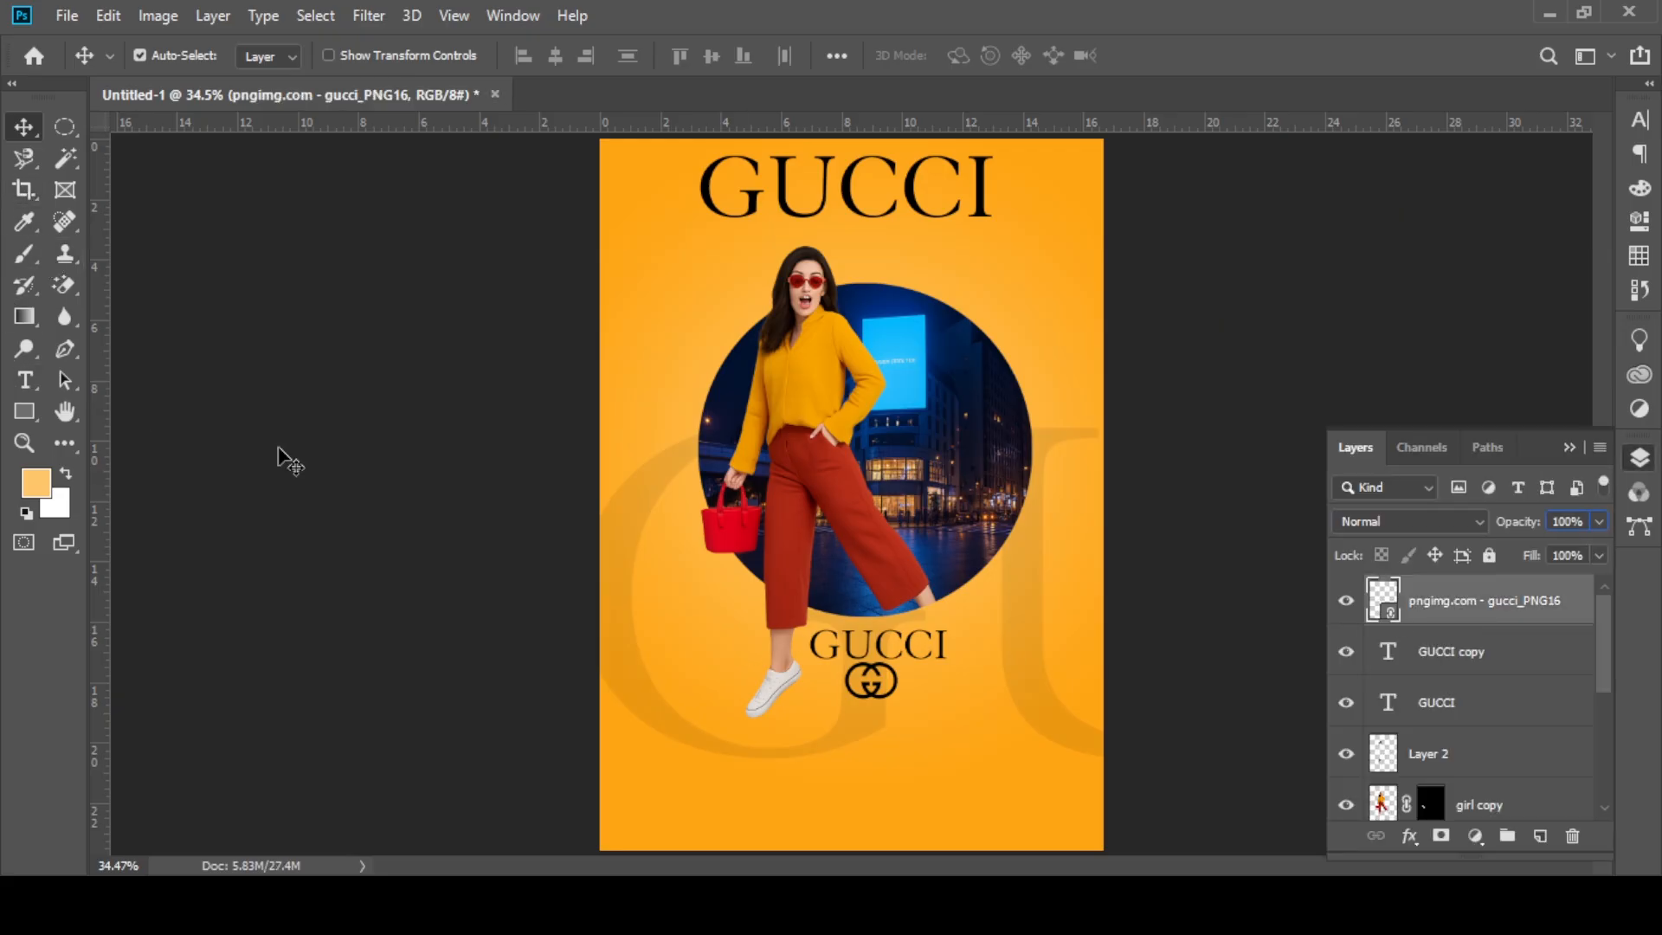
{"action": "left_click", "coordinate": [25, 380]}
{"action": "left_click", "coordinate": [805, 723]}
{"action": "left_click", "coordinate": [19, 127]}
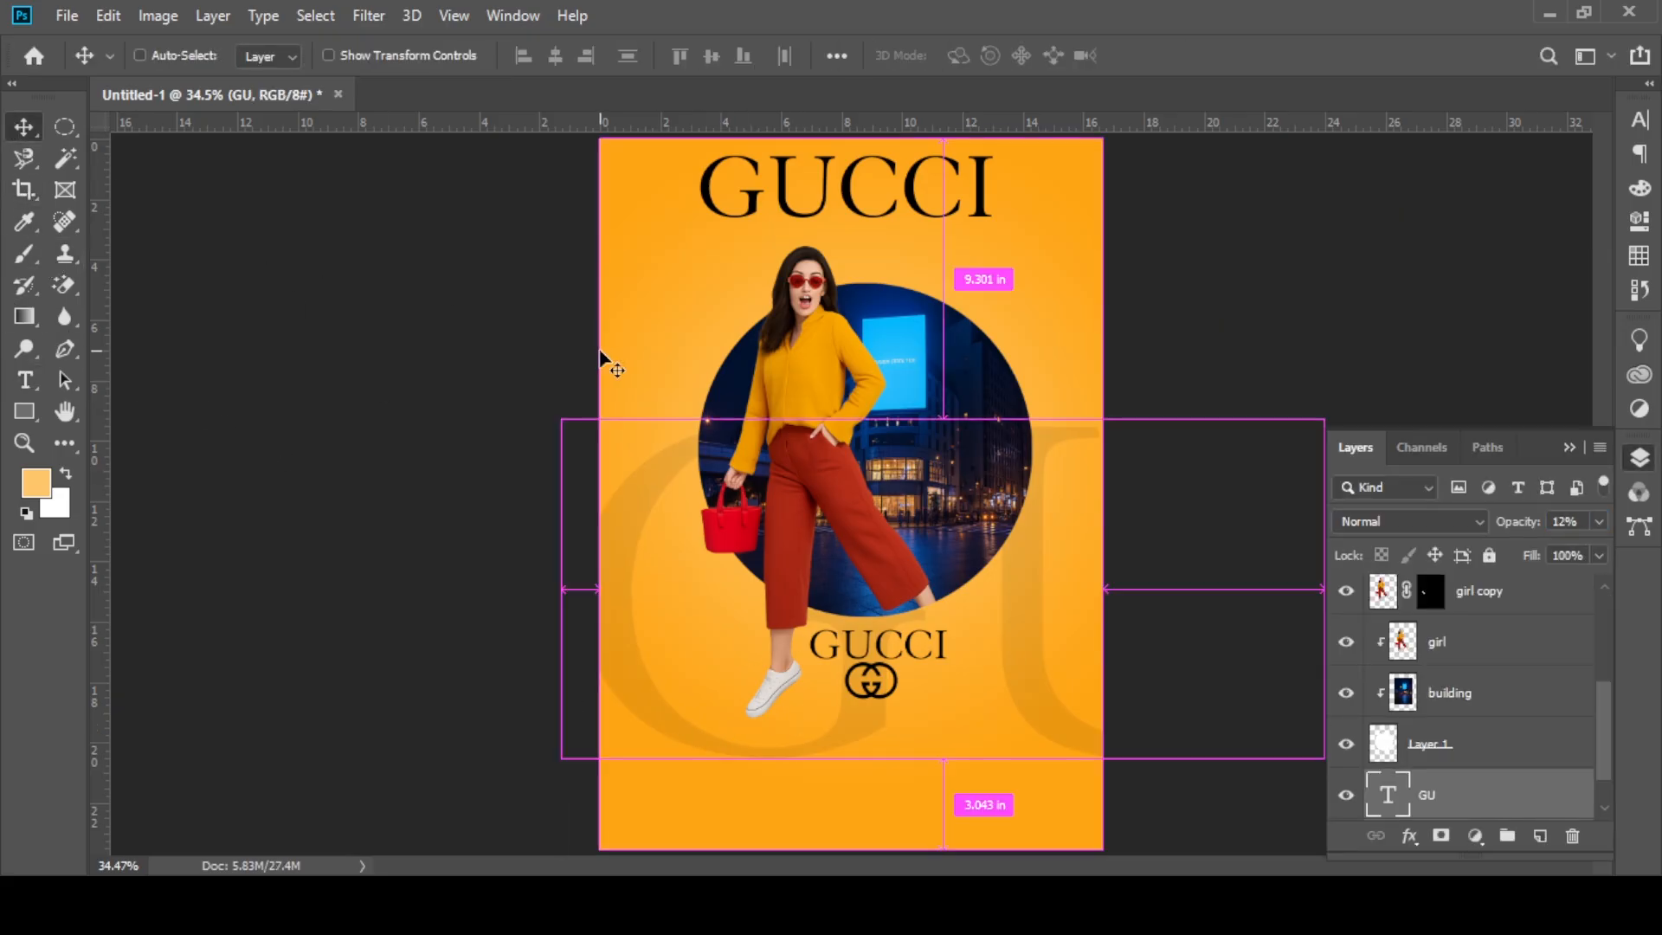
{"action": "key", "text": "ctrl+t"}
{"action": "left_click_drag", "start_coordinate": [1307, 325], "coordinate": [1325, 501]}
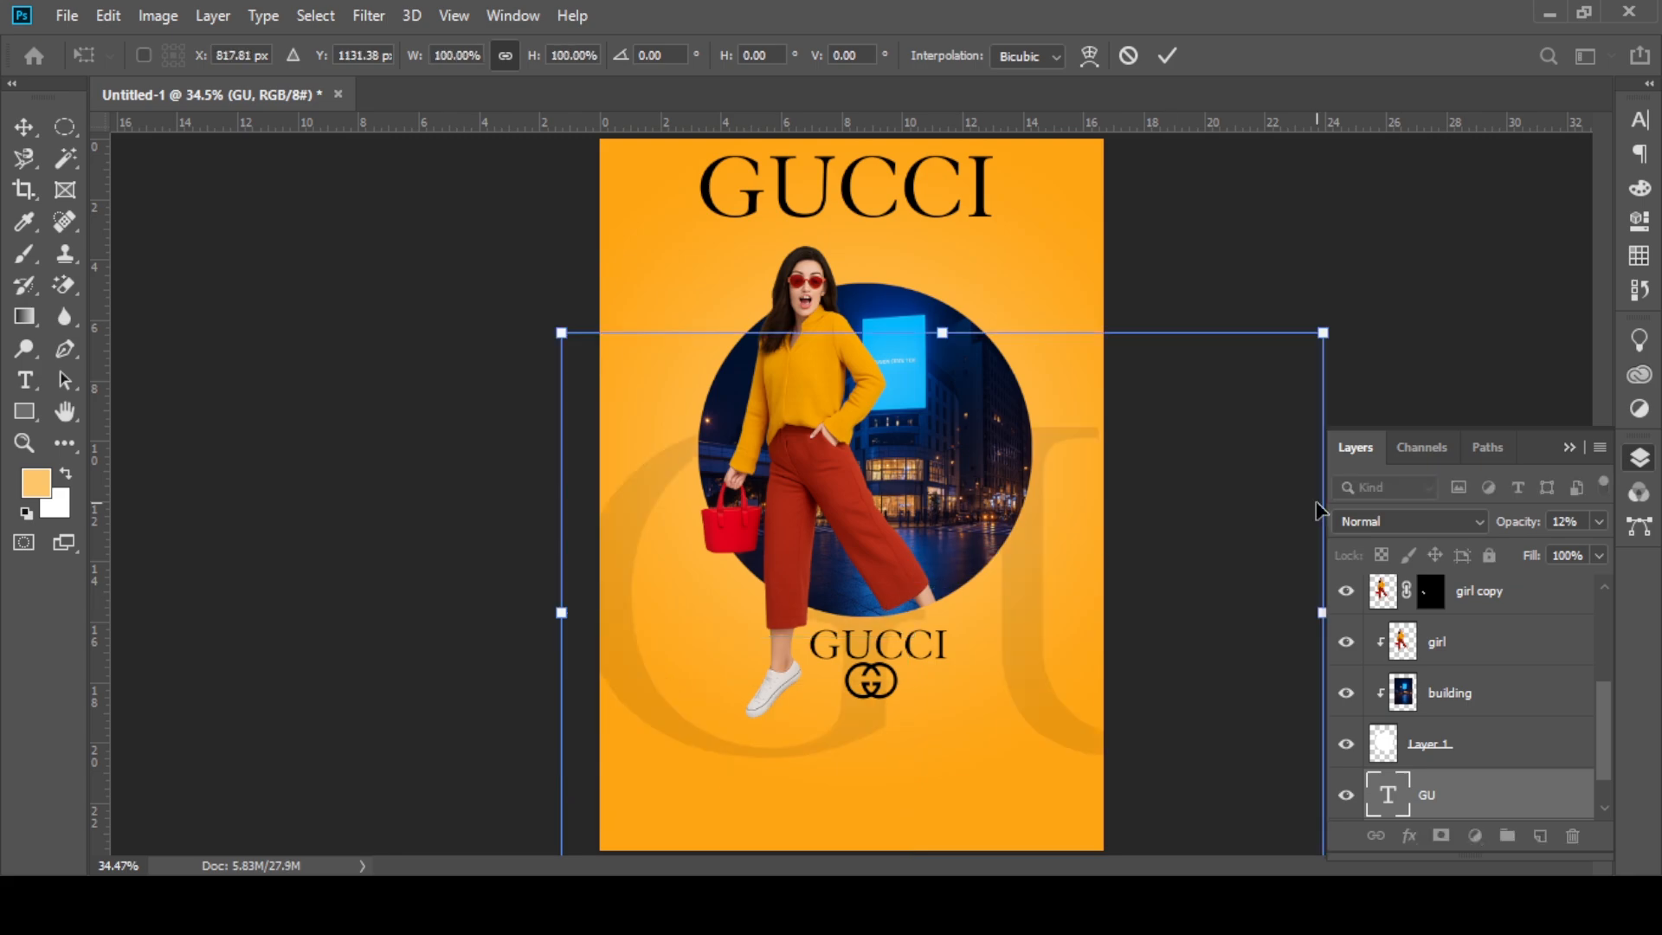
{"action": "left_click", "coordinate": [1471, 636]}
{"action": "scroll", "coordinate": [1519, 631], "scroll_direction": "up", "scroll_amount": 3}
{"action": "left_click", "coordinate": [1486, 613]}
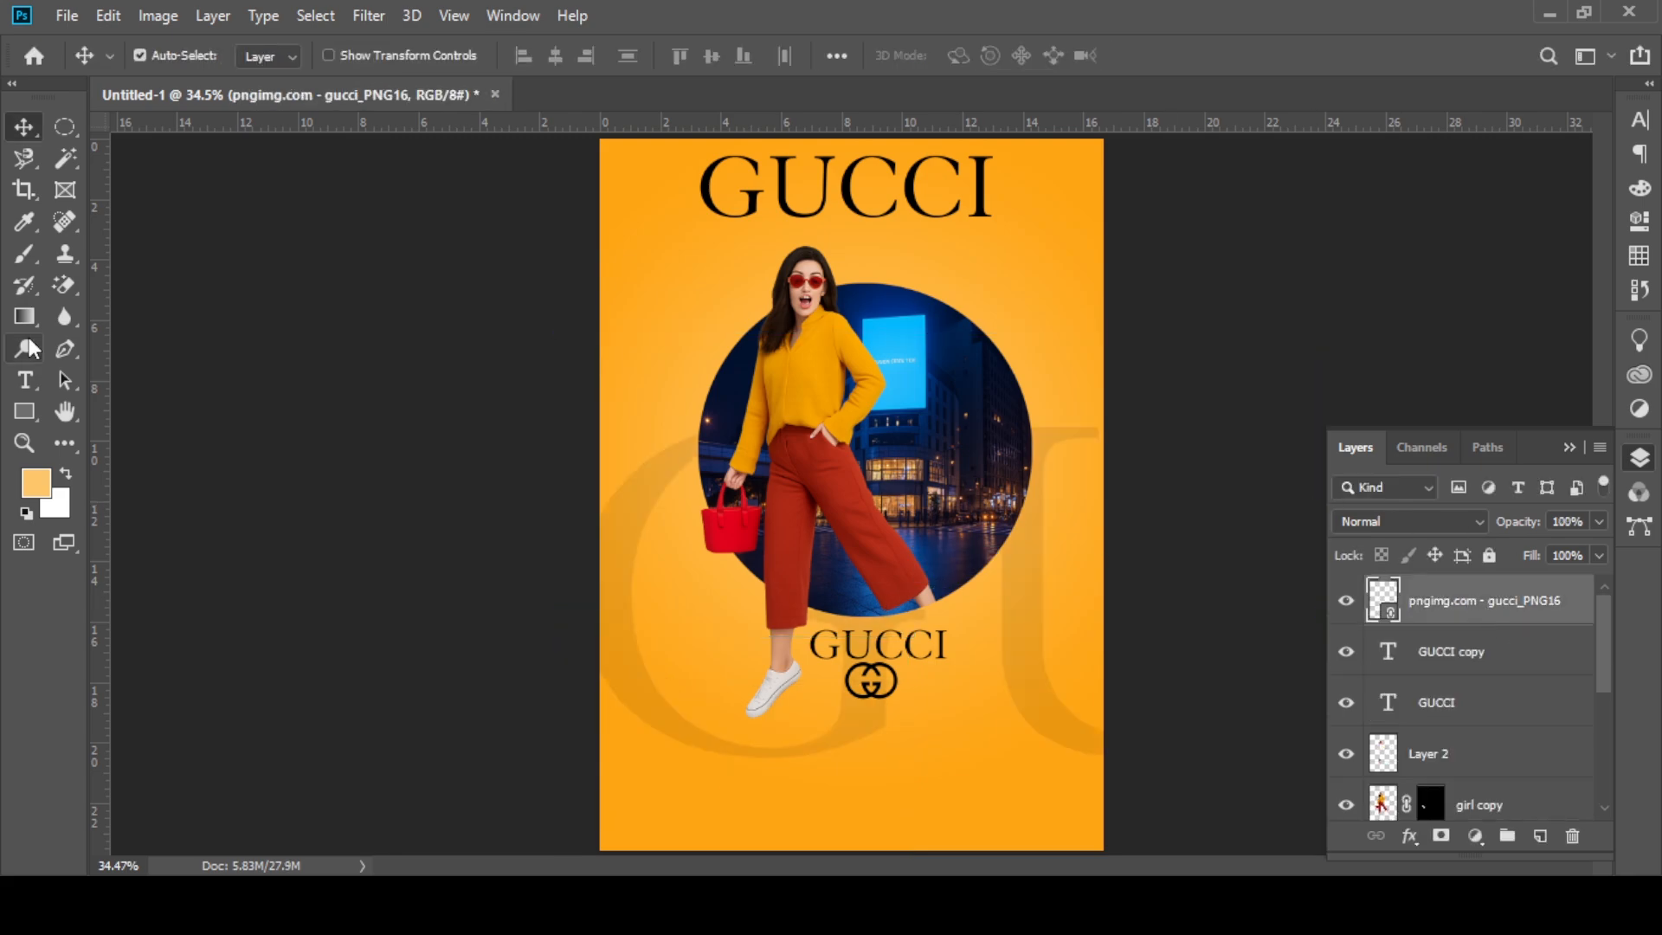
{"action": "left_click", "coordinate": [25, 380]}
{"action": "left_click", "coordinate": [604, 232]}
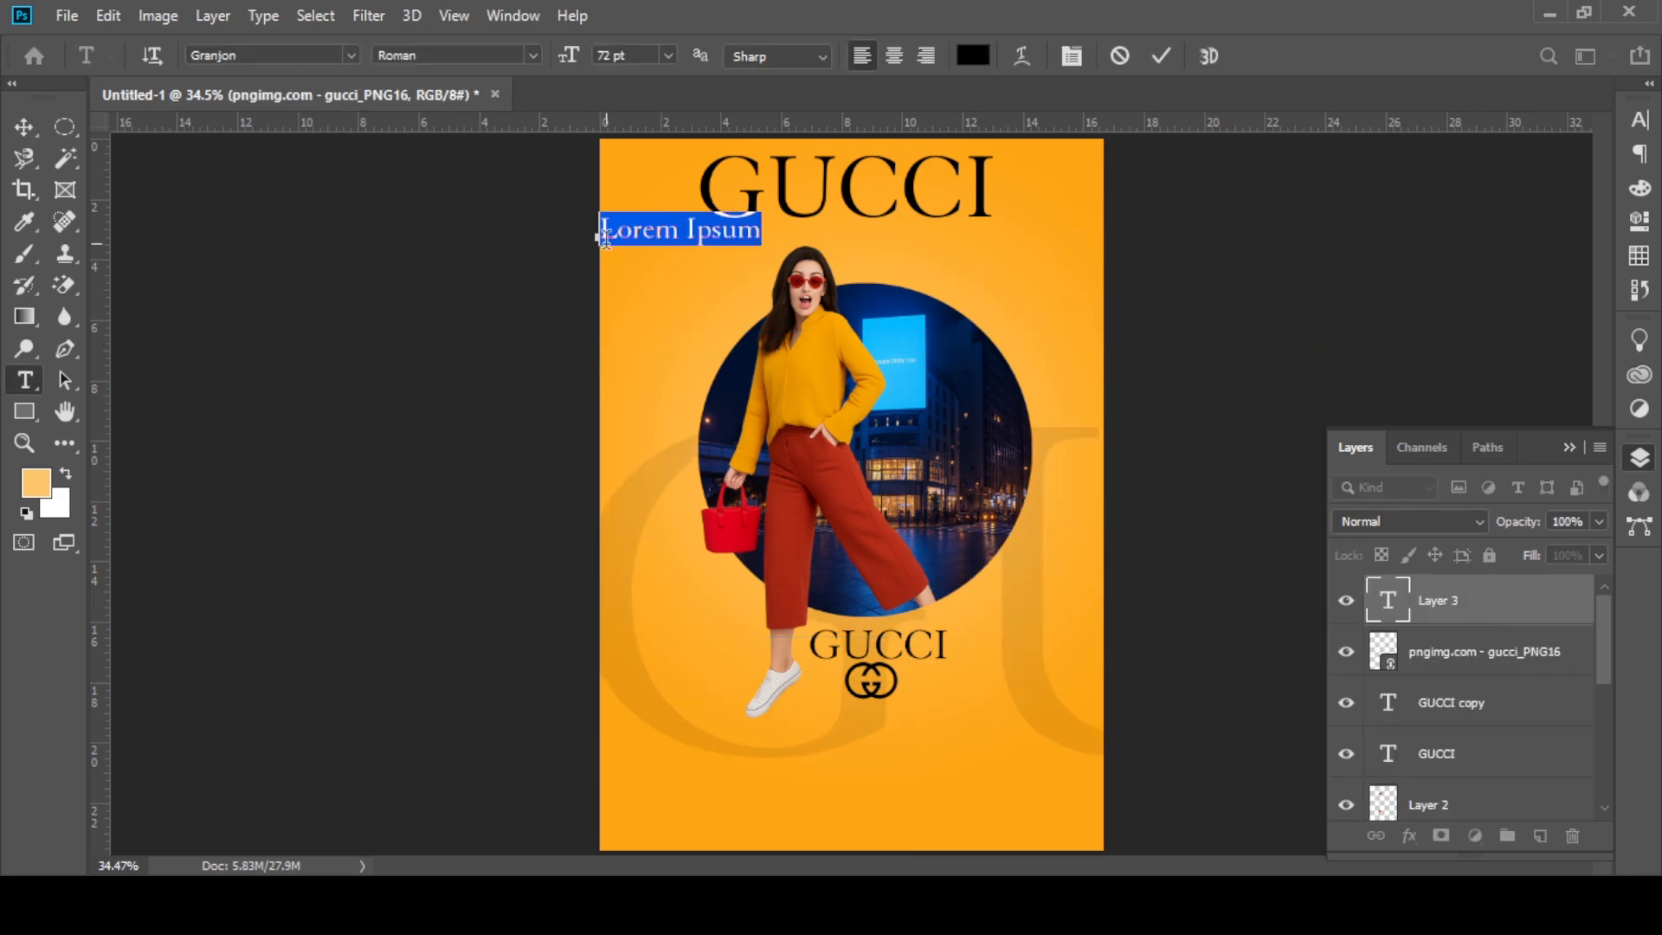
{"action": "type", "text": "ww"}
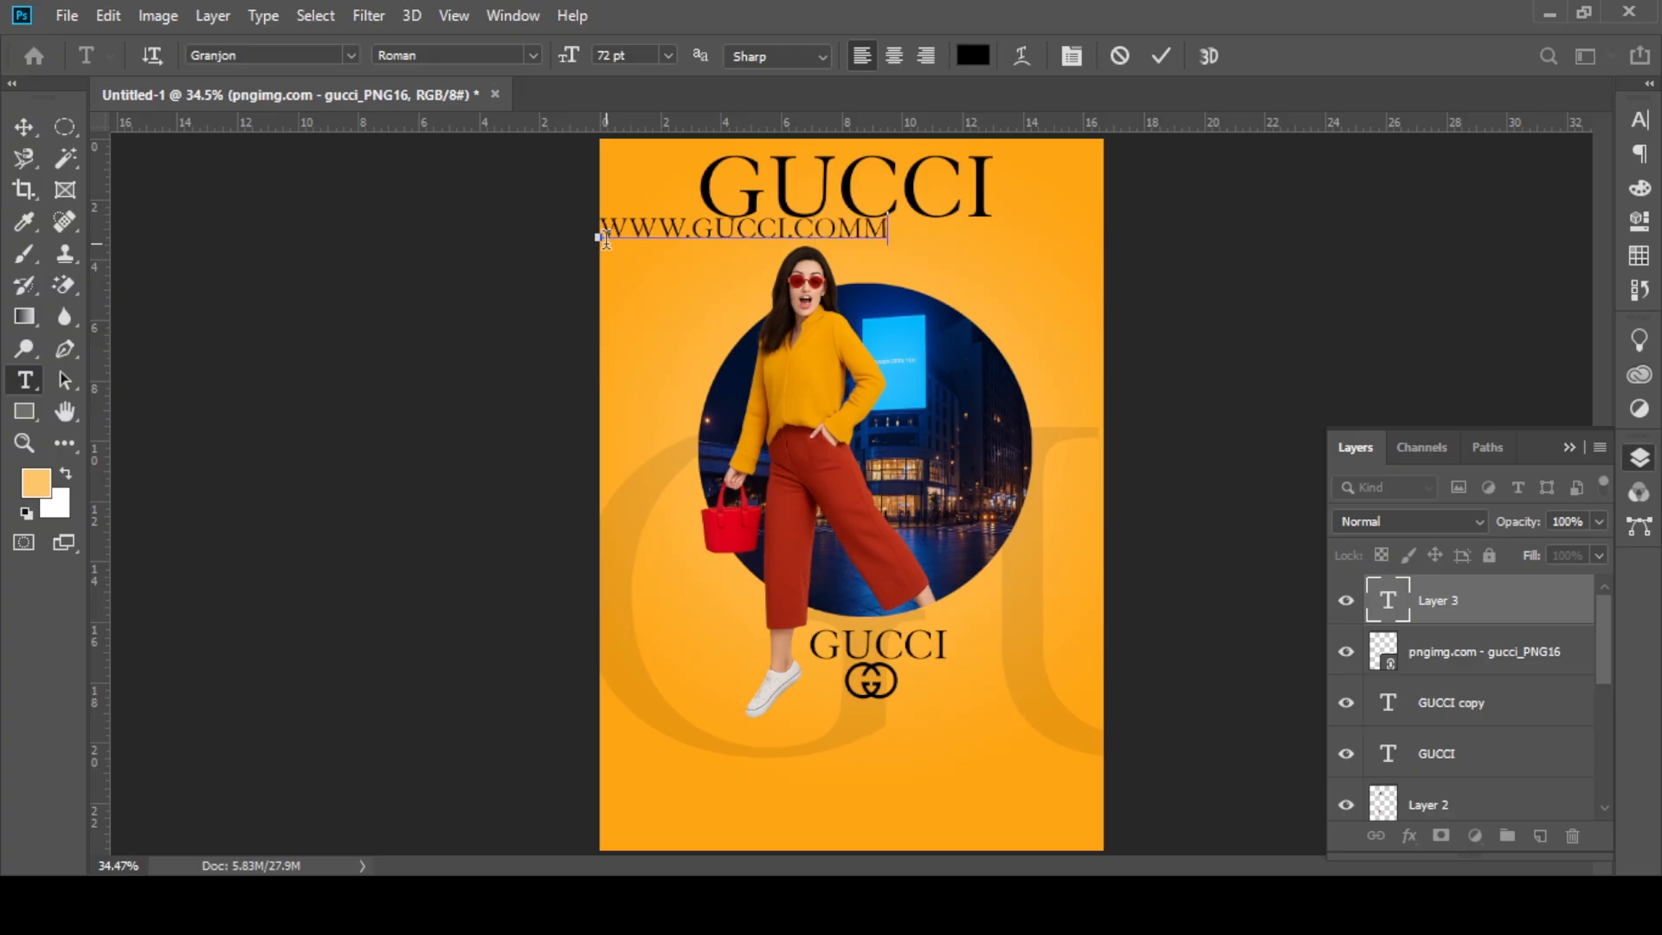
{"action": "left_click", "coordinate": [24, 128]}
{"action": "left_click_drag", "start_coordinate": [657, 229], "coordinate": [750, 814]}
{"action": "double_click", "coordinate": [978, 815]}
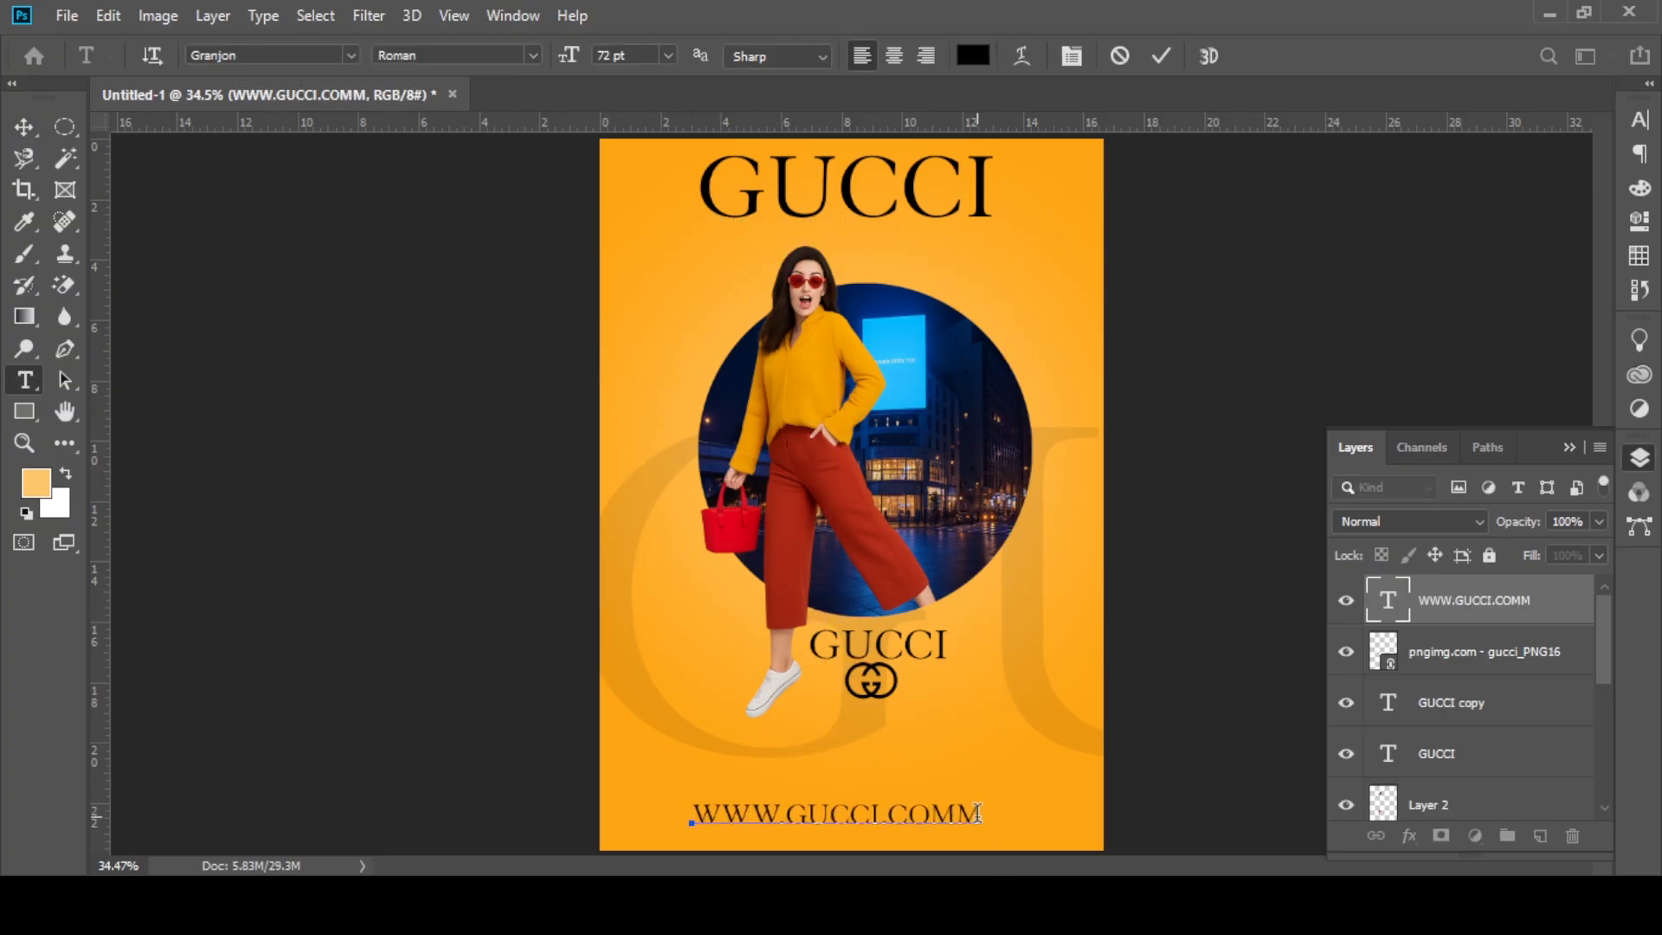
{"action": "left_click", "coordinate": [24, 128]}
{"action": "left_click", "coordinate": [512, 15]}
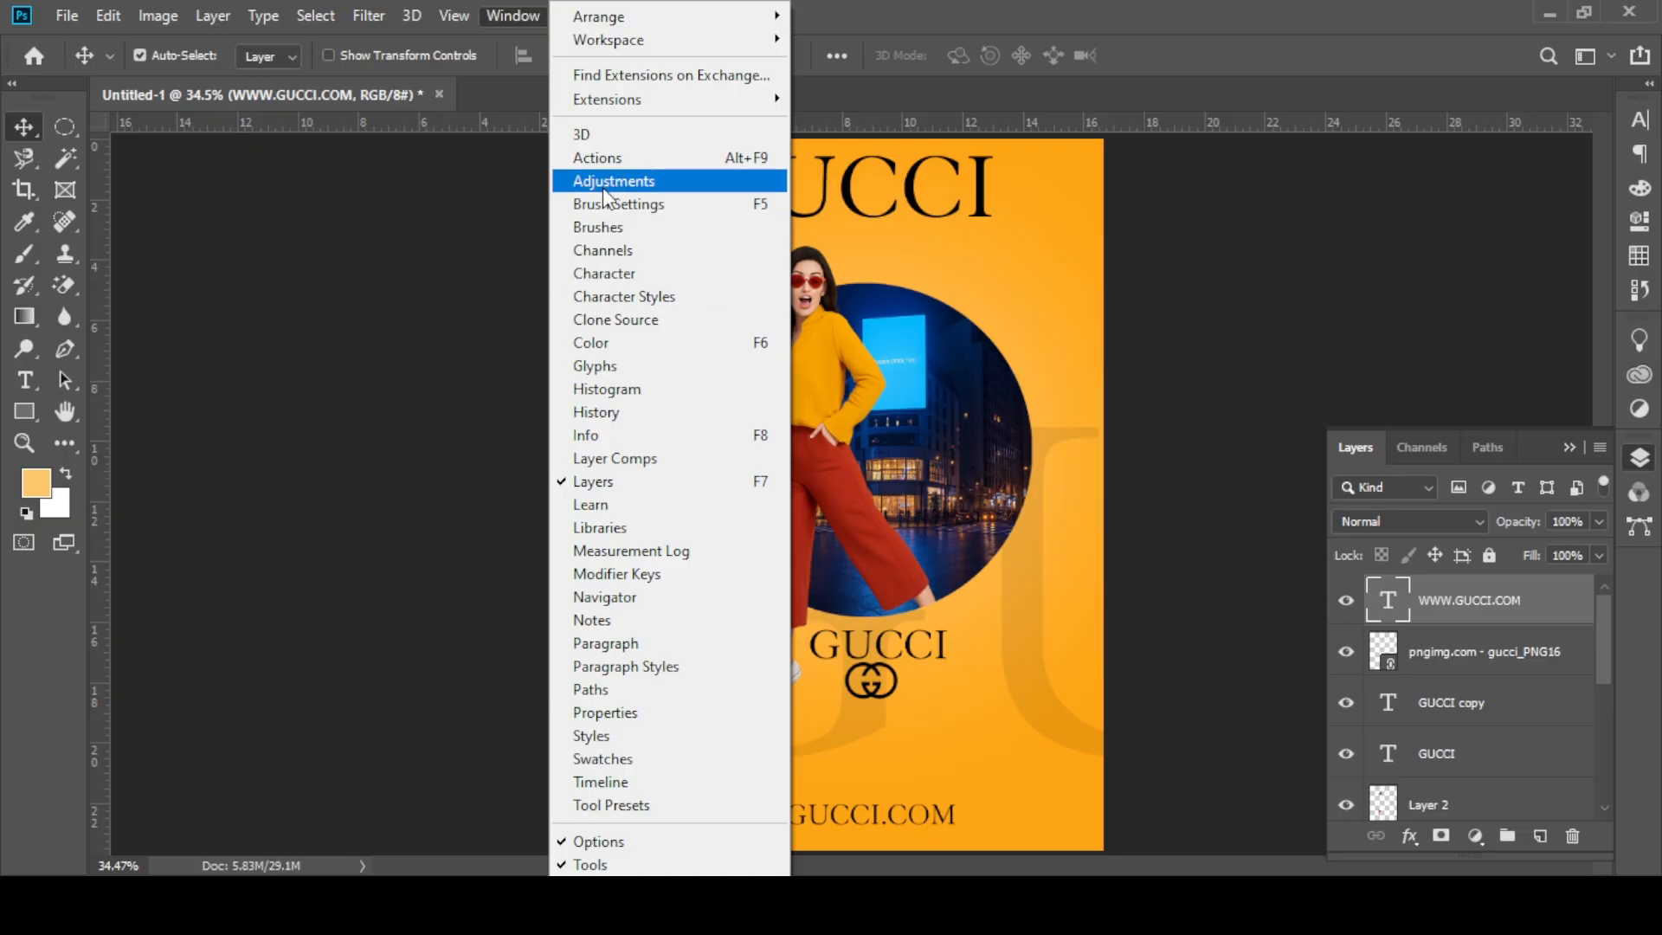
{"action": "left_click", "coordinate": [623, 273]}
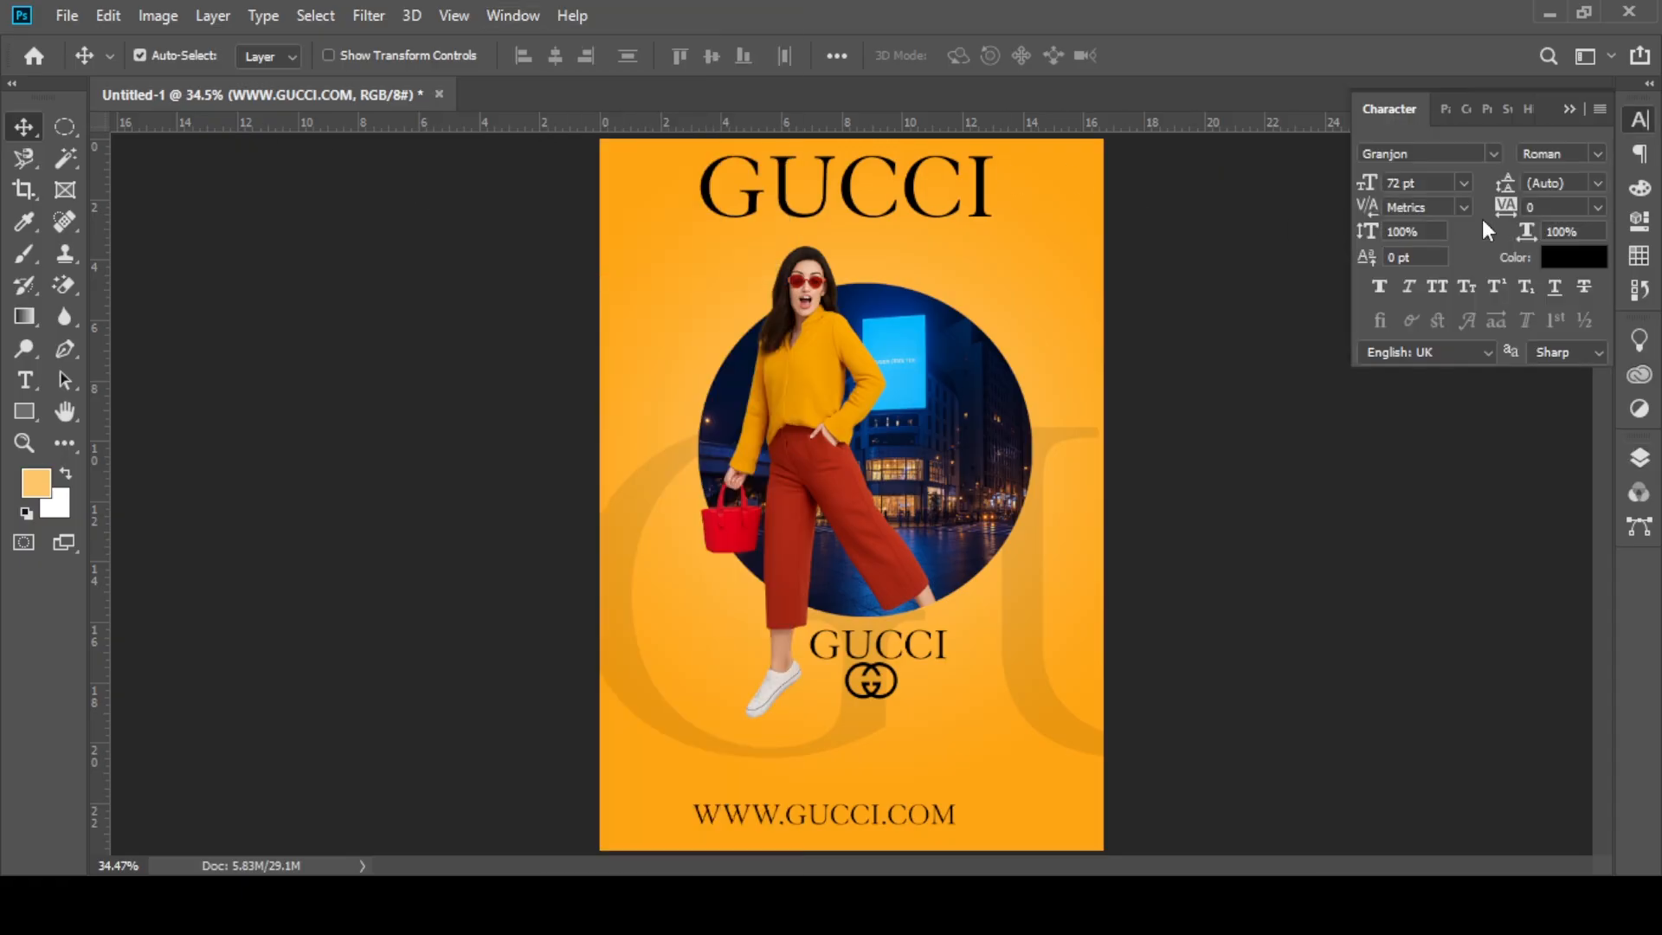
{"action": "left_click_drag", "start_coordinate": [1505, 207], "coordinate": [1556, 209]}
{"action": "left_click_drag", "start_coordinate": [857, 813], "coordinate": [857, 813]}
{"action": "left_click", "coordinate": [1566, 110]}
{"action": "scroll", "coordinate": [978, 355], "scroll_direction": "down", "scroll_amount": 1}
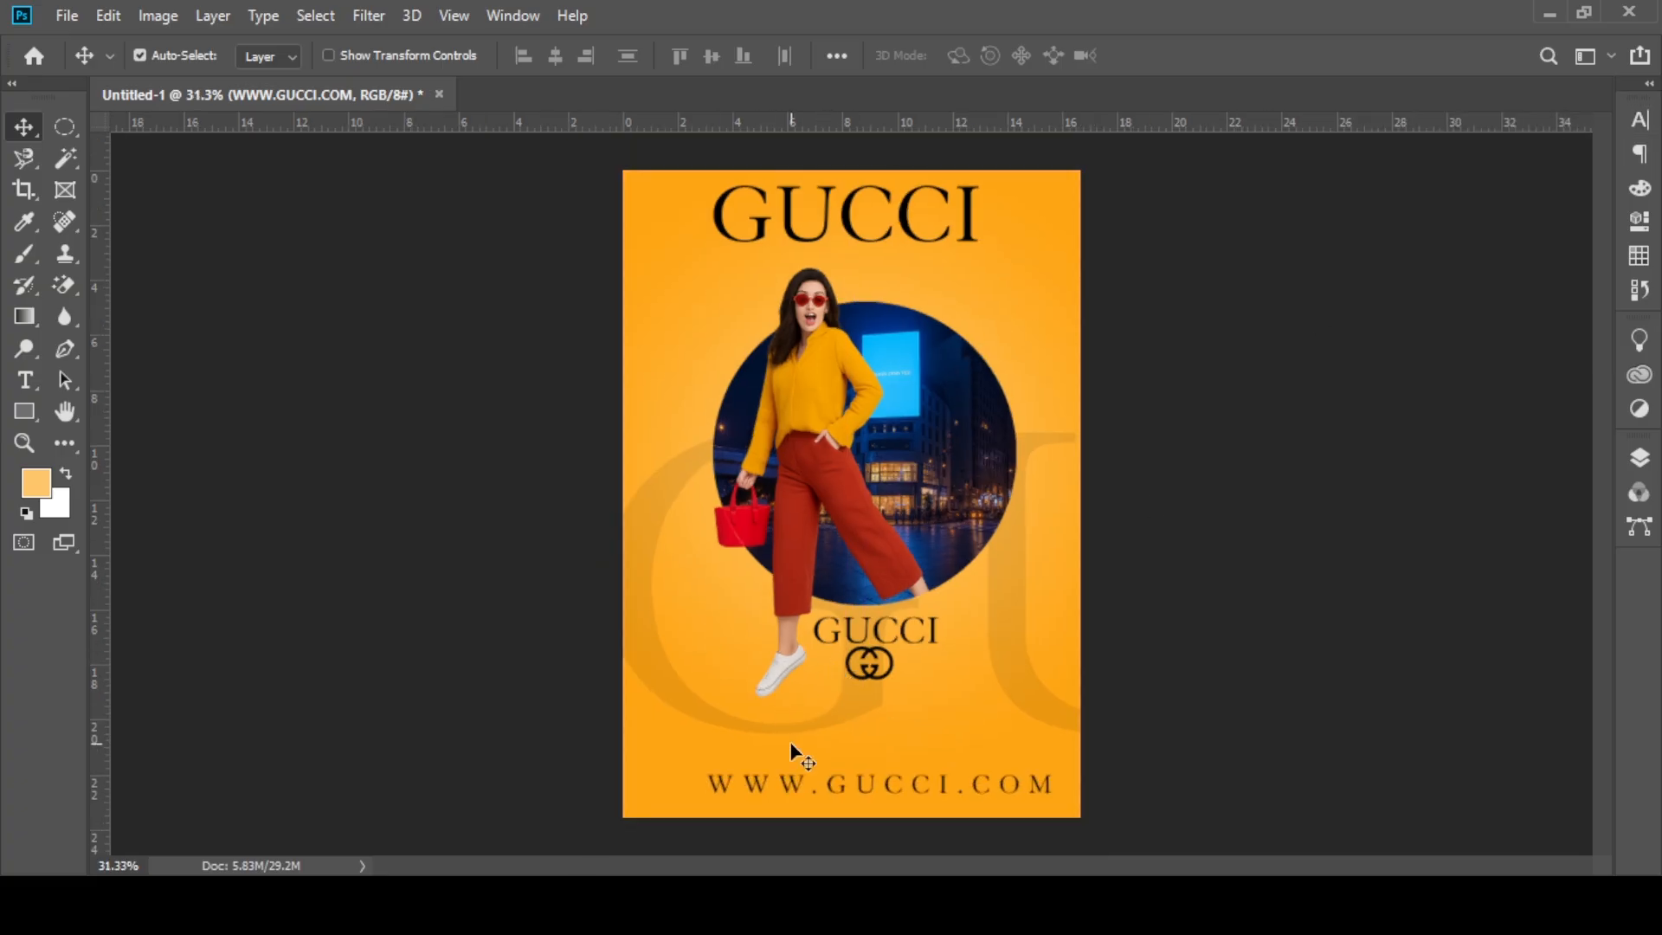
{"action": "left_click_drag", "start_coordinate": [829, 783], "coordinate": [795, 785]}
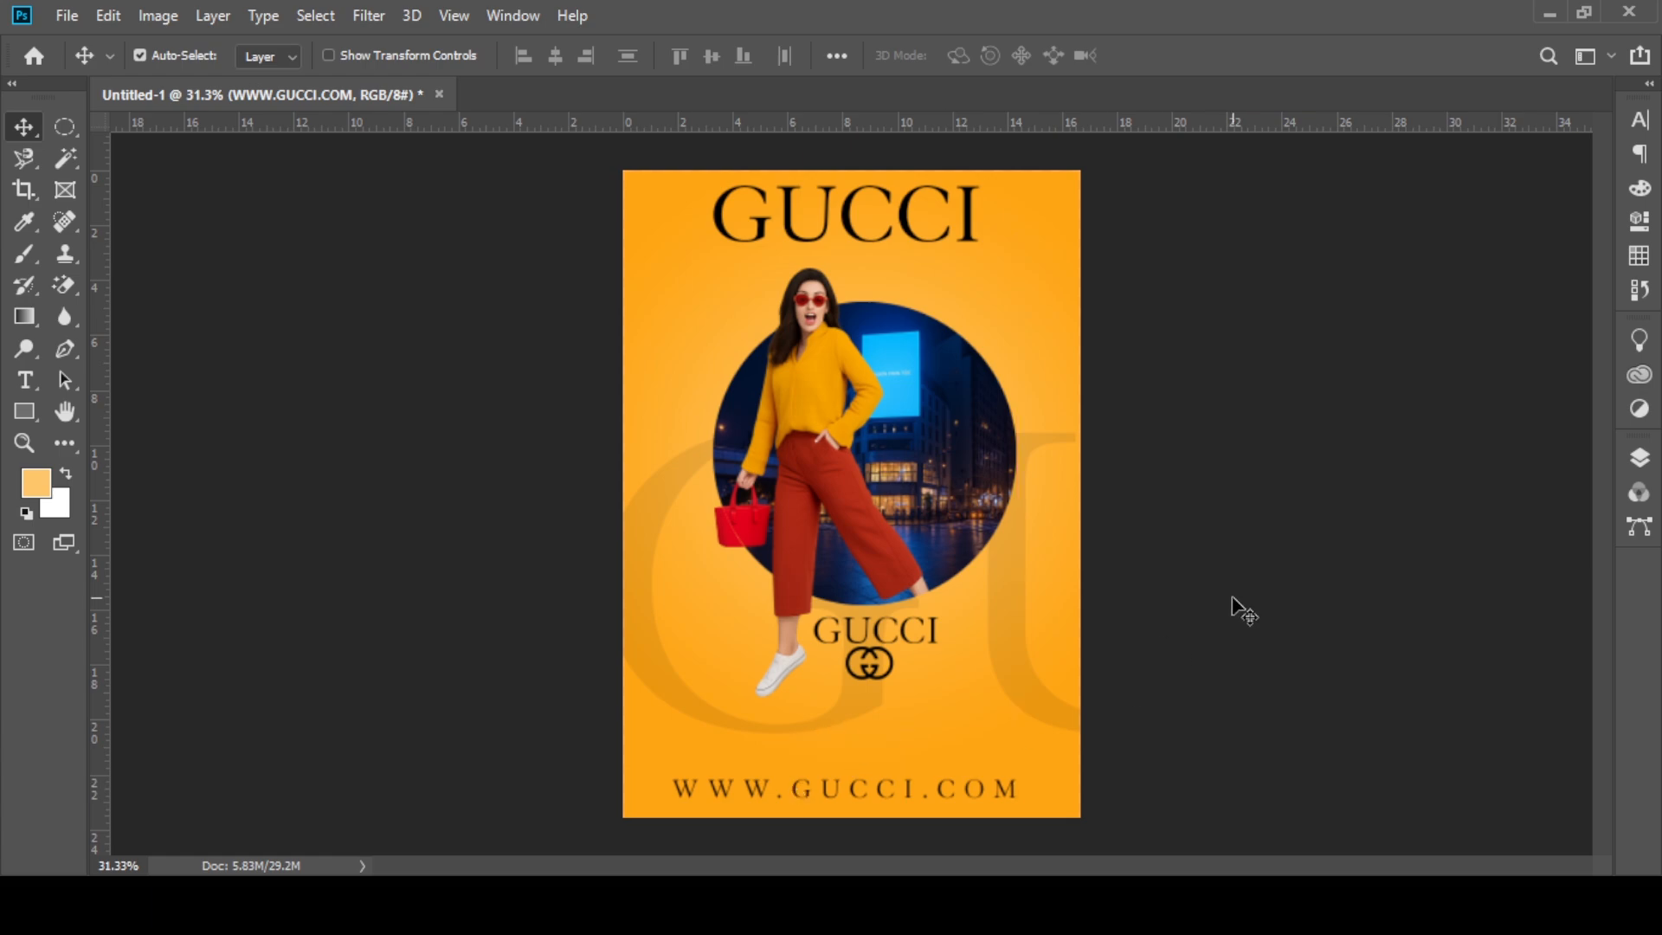
{"action": "left_click", "coordinate": [1232, 599]}
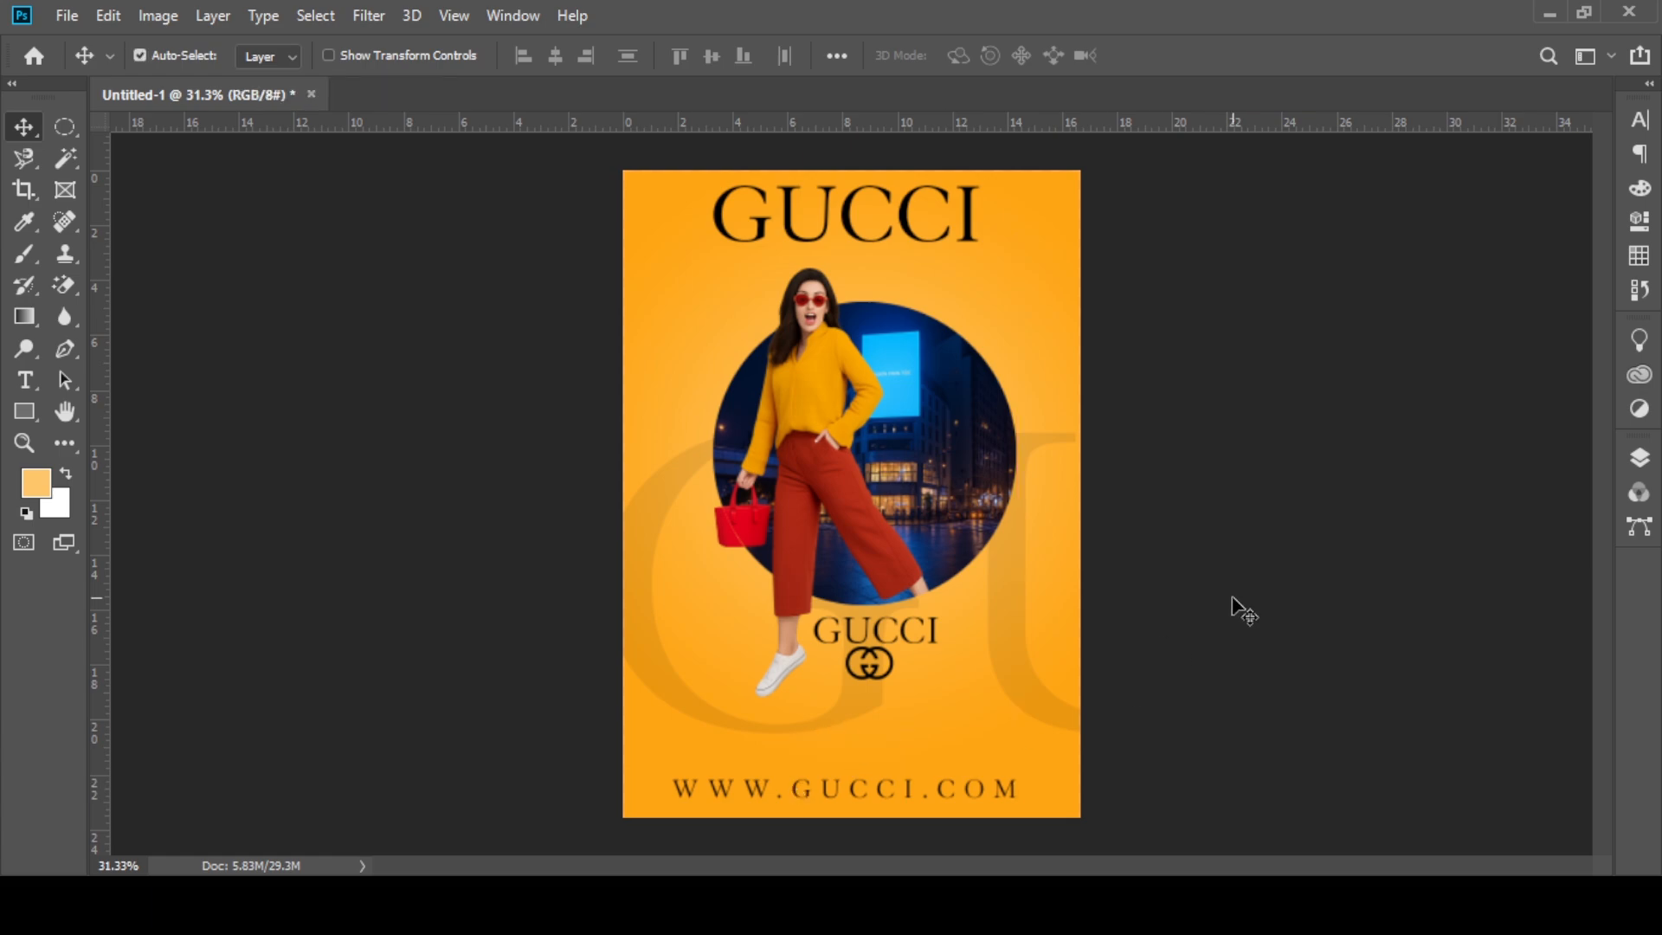
Step: Scale the small GUCCI text below the circle down to 81.48%, keeping it just above the double-G logo
{"action": "scroll", "coordinate": [871, 637], "scroll_direction": "up", "scroll_amount": 5}
{"action": "left_click", "coordinate": [885, 656]}
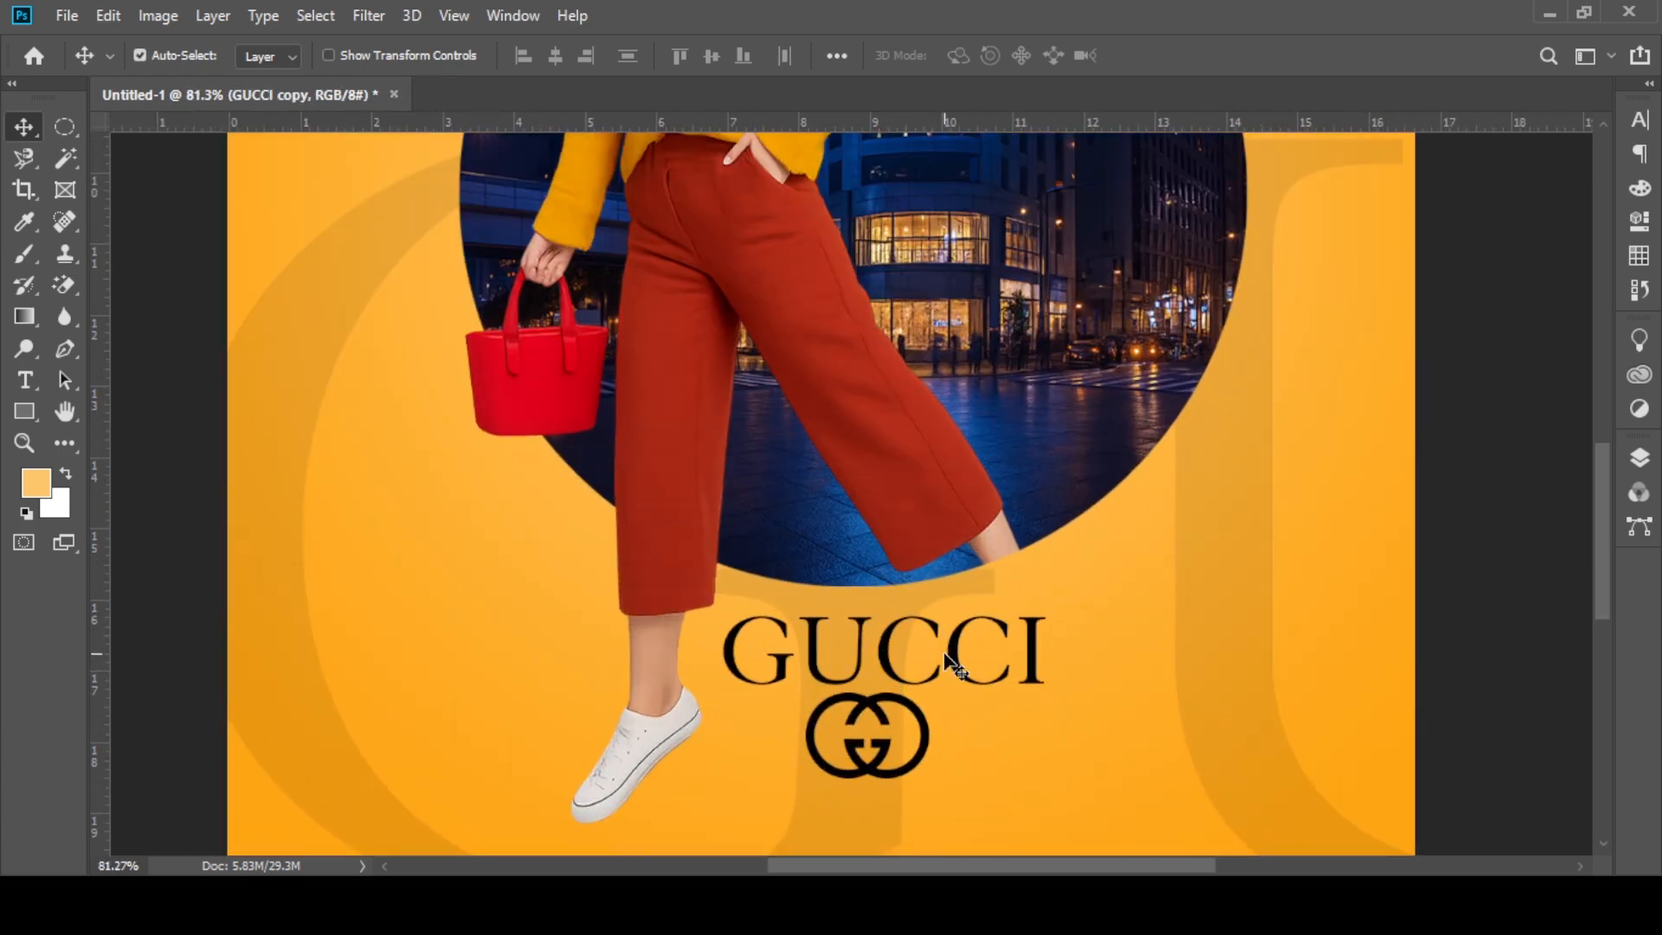
{"action": "key", "text": "ctrl+t"}
{"action": "left_click_drag", "start_coordinate": [1050, 602], "coordinate": [990, 615]}
{"action": "mouse_move", "coordinate": [859, 683]}
{"action": "left_mouse_down"}
{"action": "mouse_move", "coordinate": [861, 667]}
{"action": "mouse_move", "coordinate": [861, 682]}
{"action": "left_mouse_up"}
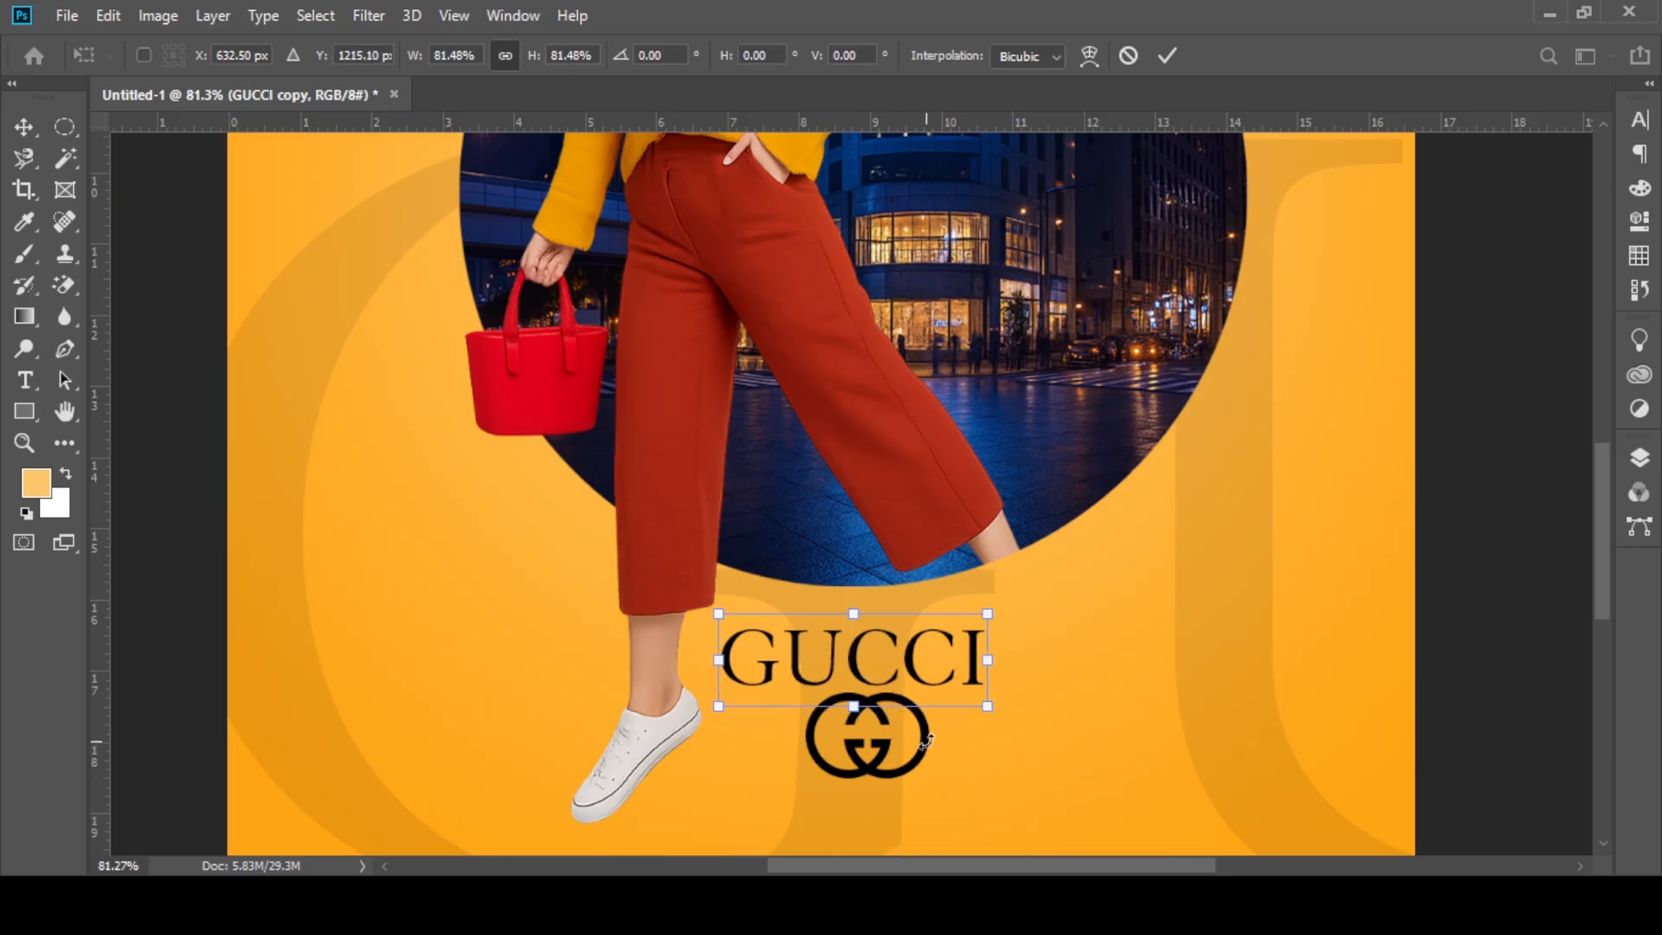
{"action": "left_click", "coordinate": [1167, 55]}
{"action": "key", "text": "ctrl+t"}
{"action": "left_click", "coordinate": [1160, 61]}
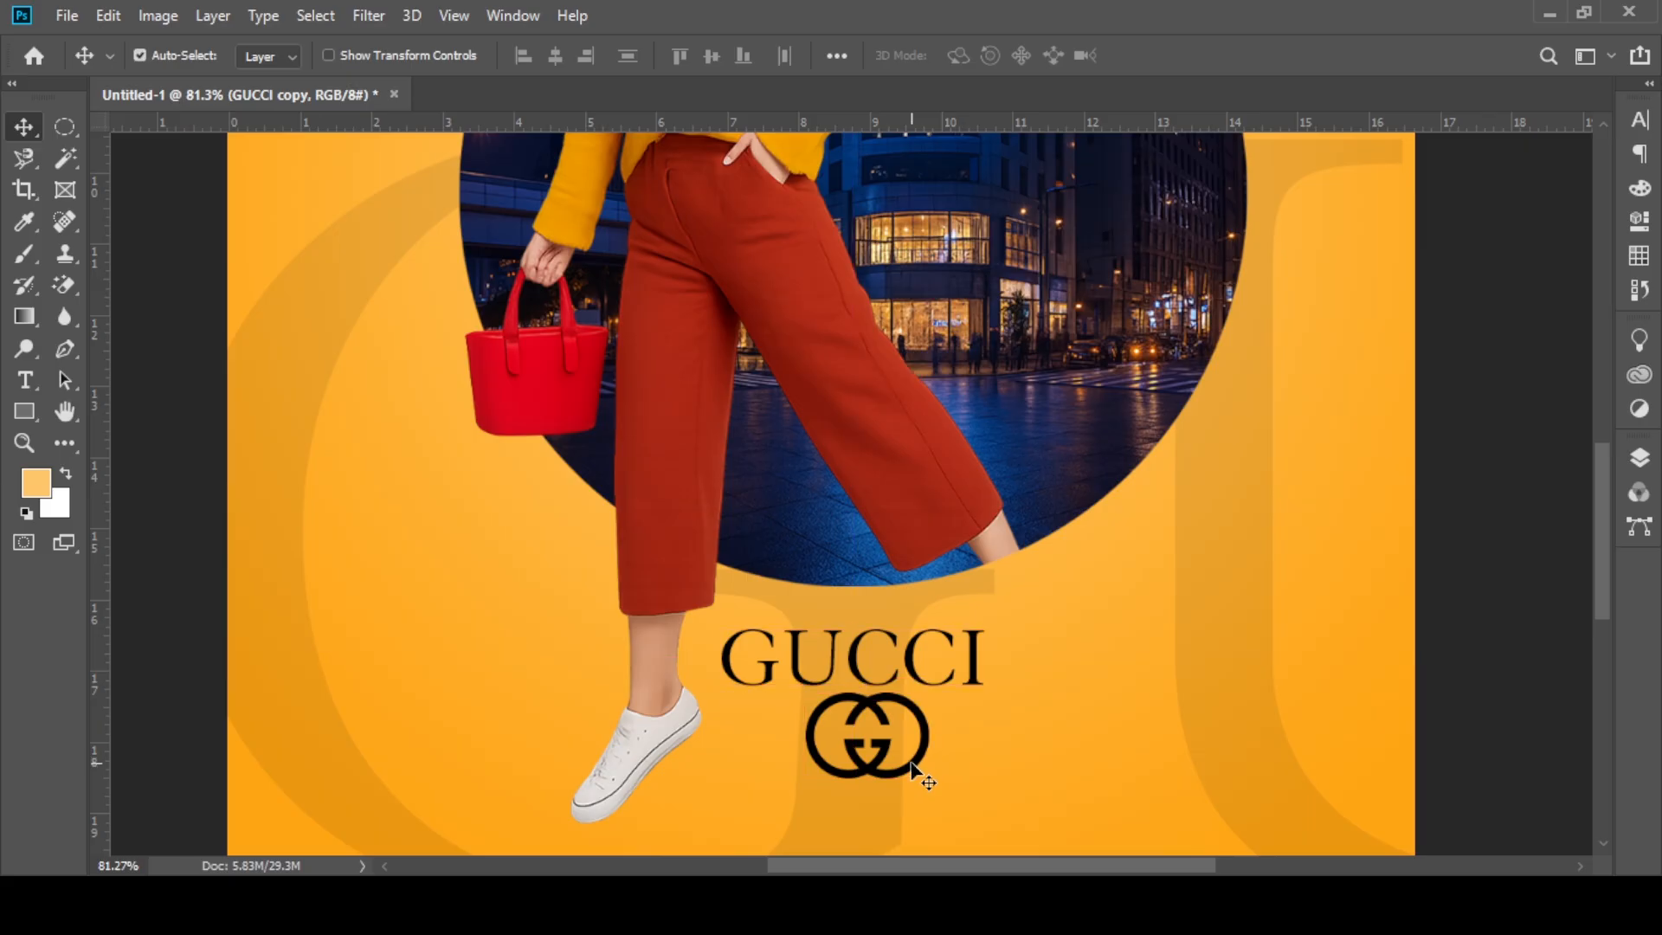
Step: Shrink the double-G logo to about 7.5% and centre it beneath the small GUCCI text
{"action": "key", "text": "ctrl+t"}
{"action": "left_click", "coordinate": [1163, 57]}
{"action": "left_click_drag", "start_coordinate": [914, 708], "coordinate": [849, 739]}
{"action": "key", "text": "ctrl+t"}
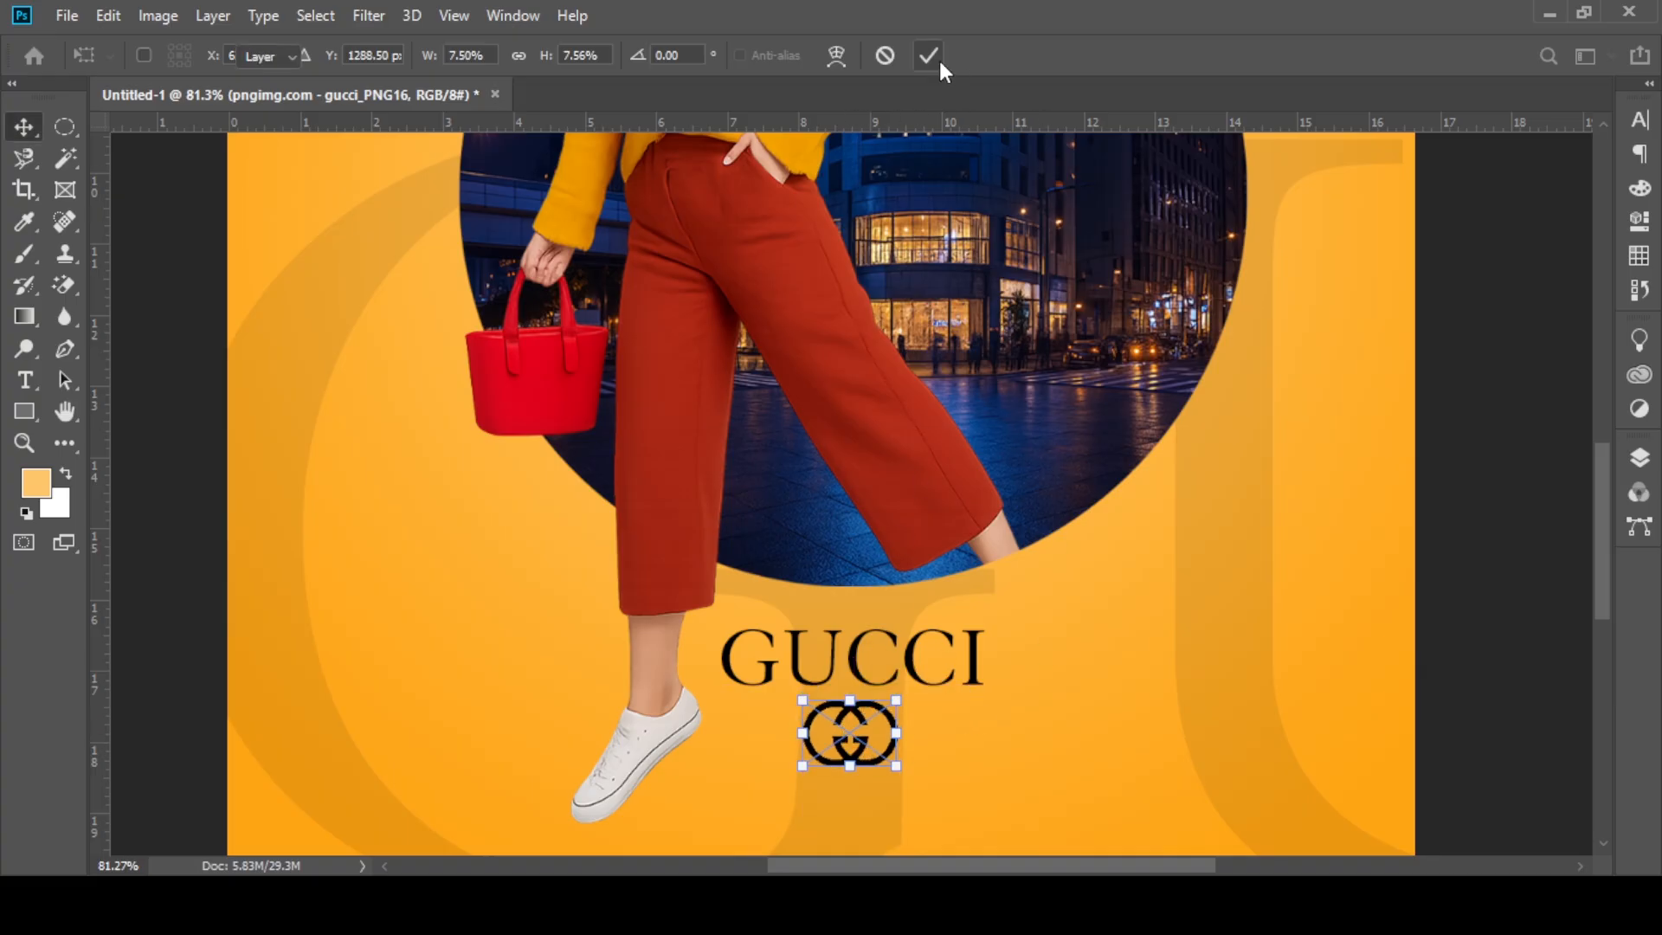
{"action": "left_click", "coordinate": [929, 55]}
{"action": "scroll", "coordinate": [689, 766], "scroll_direction": "up", "scroll_amount": 5}
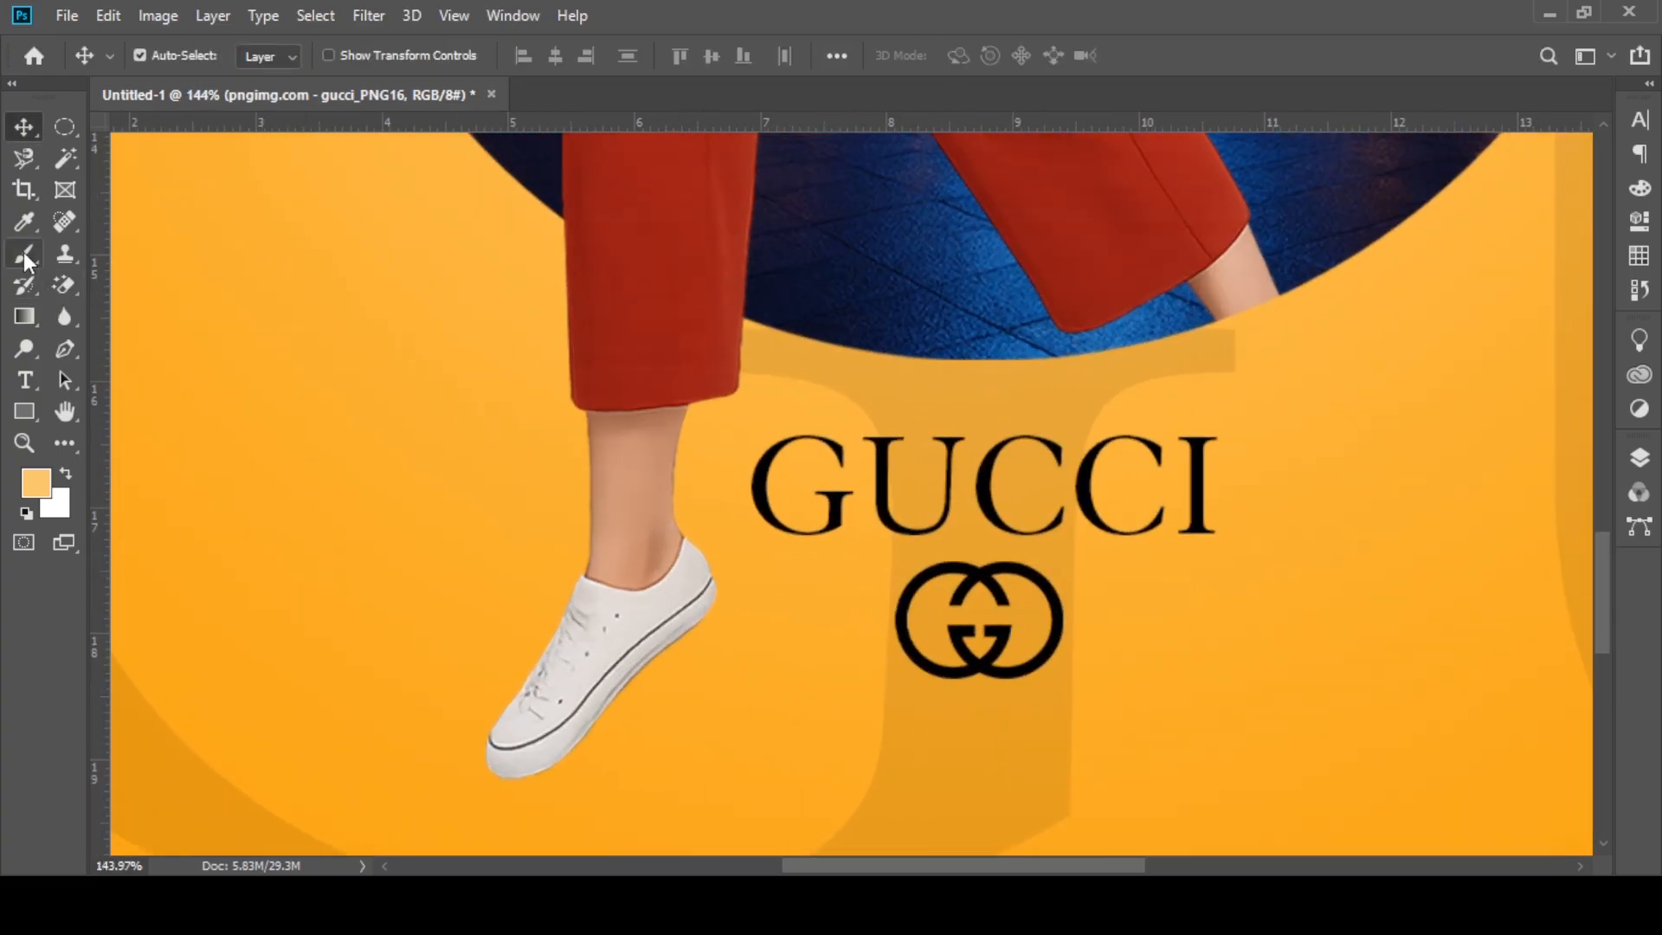
{"action": "left_click", "coordinate": [24, 254]}
{"action": "left_click", "coordinate": [22, 514]}
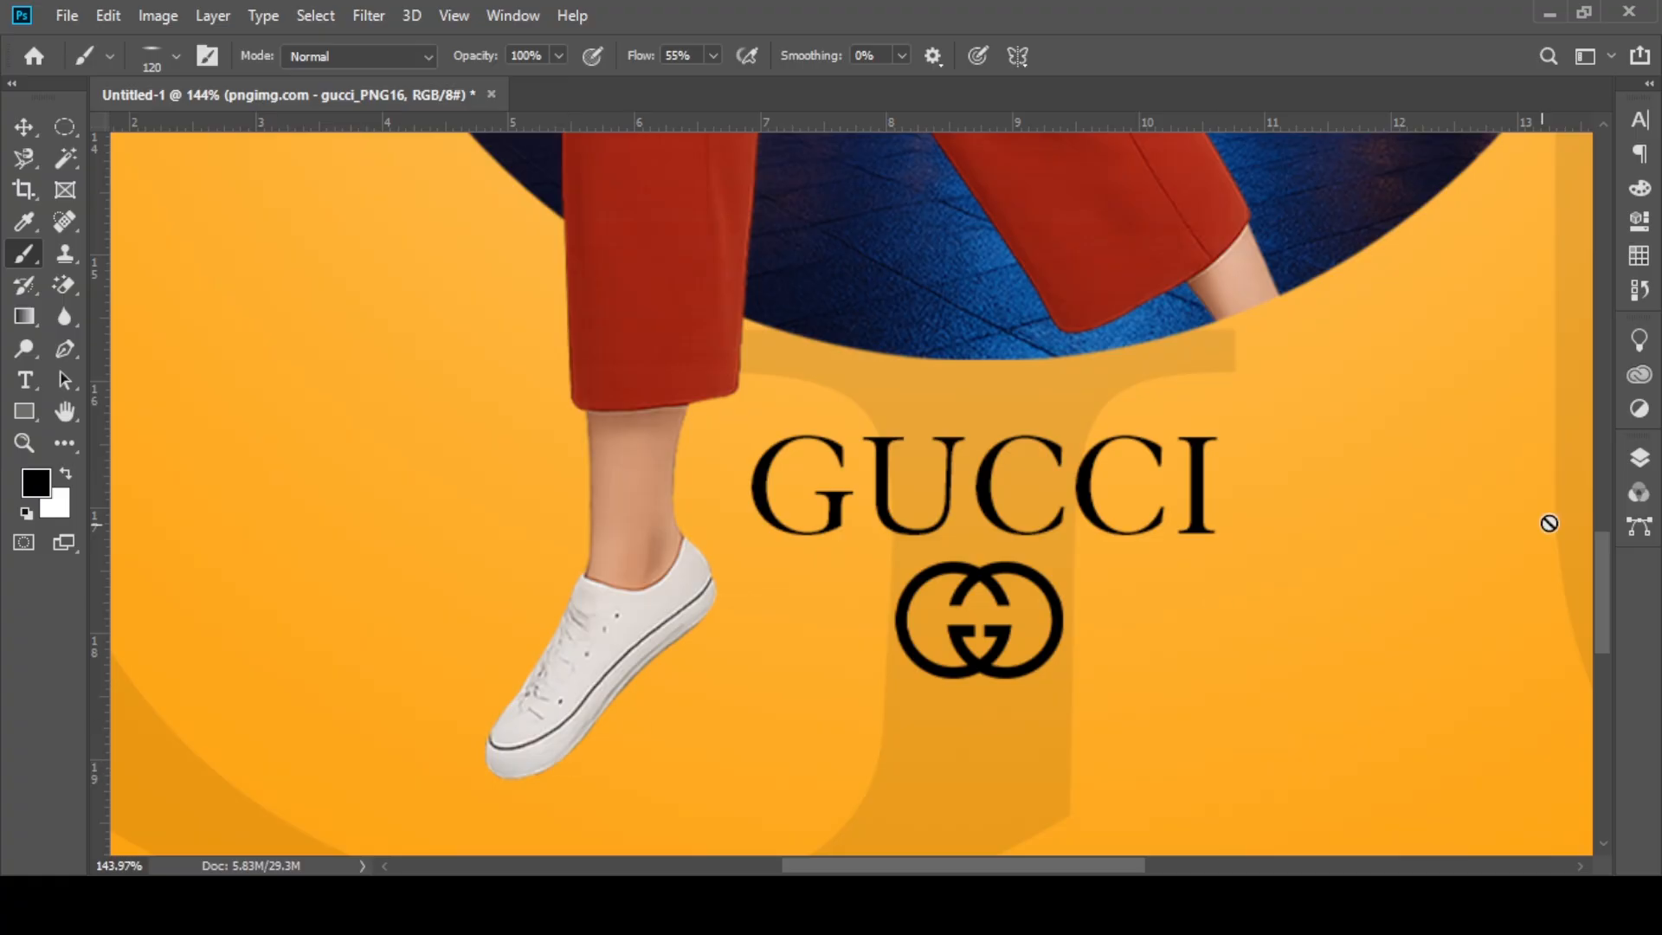
{"action": "left_click", "coordinate": [1638, 457]}
{"action": "left_click", "coordinate": [1520, 599]}
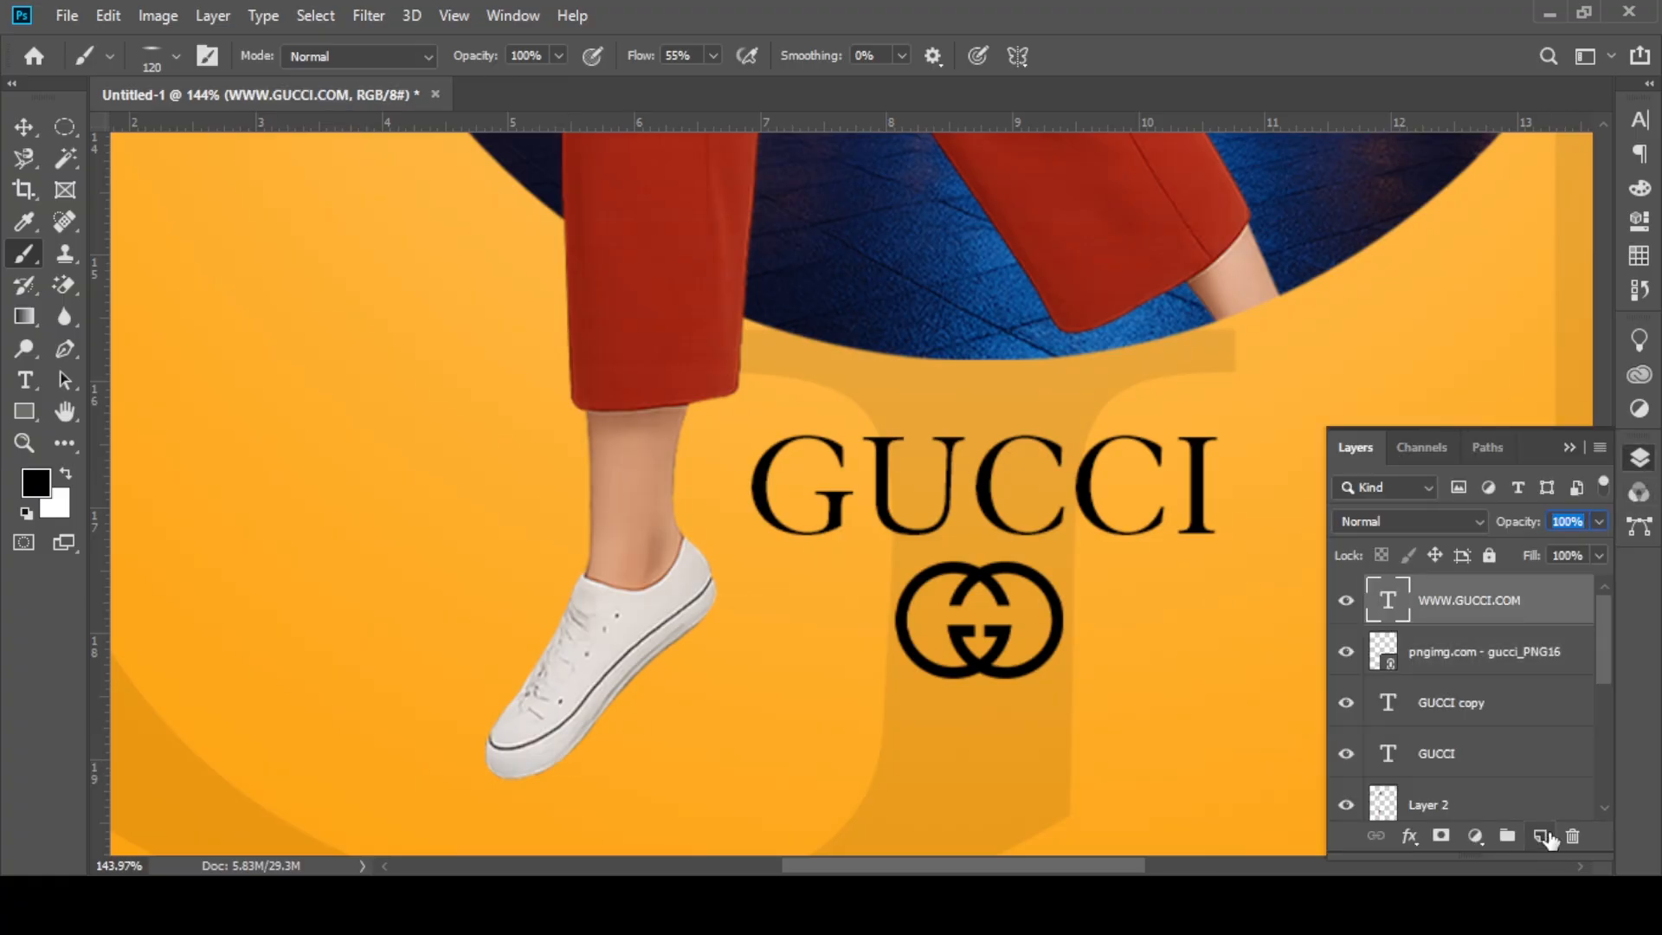
{"action": "left_click", "coordinate": [1541, 836]}
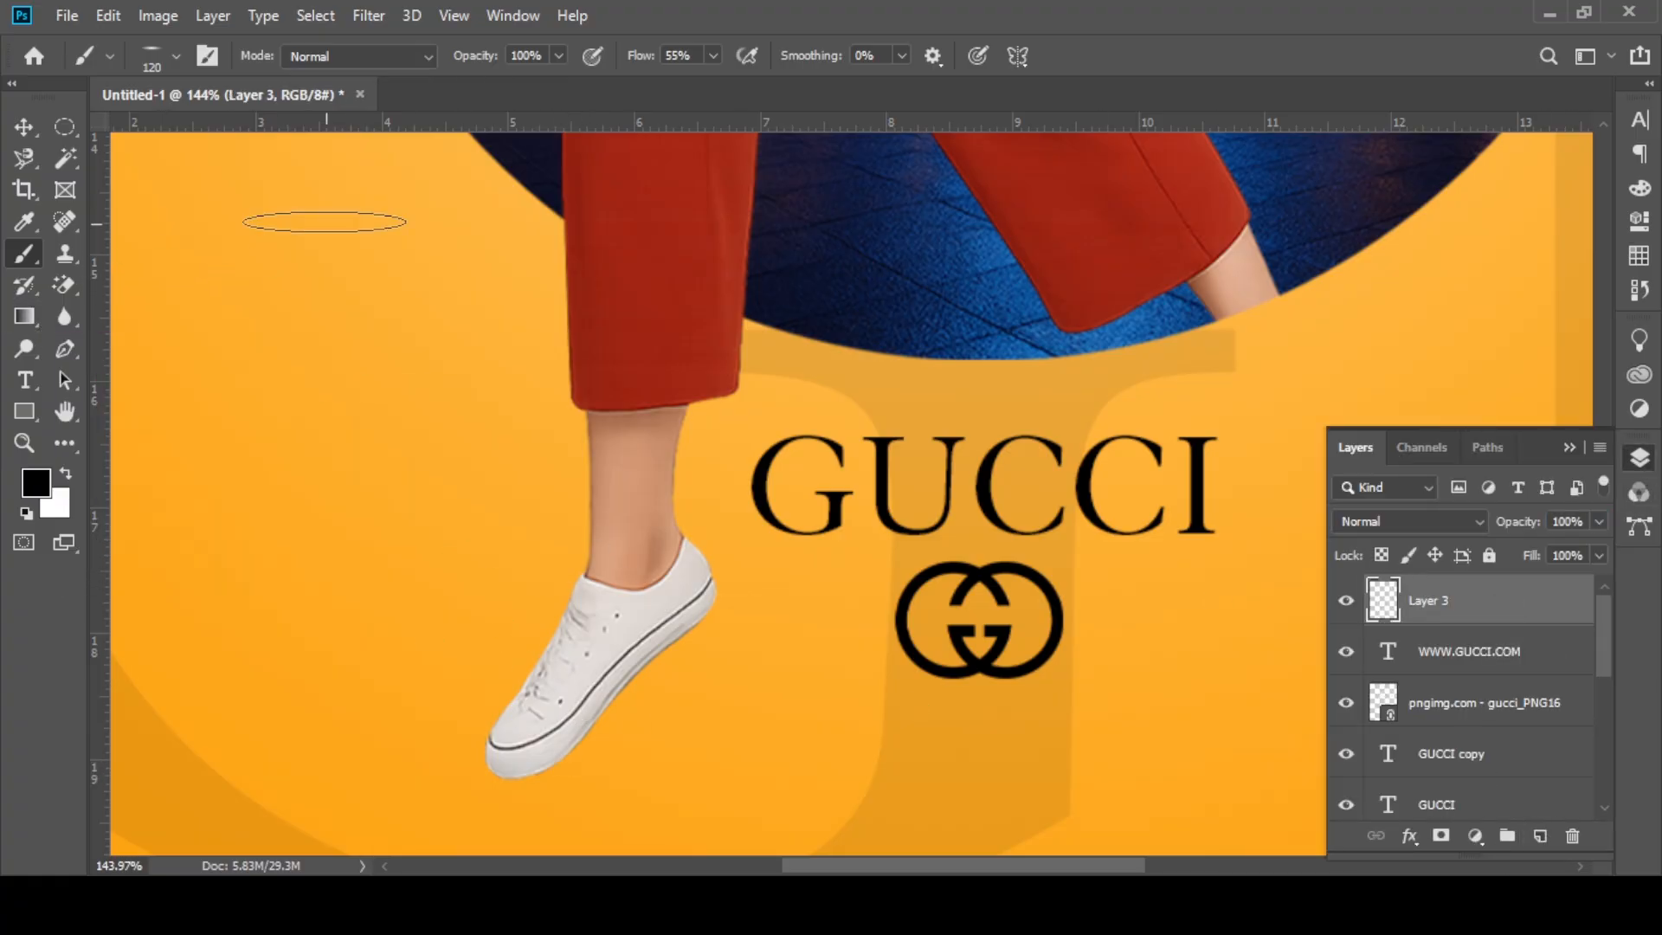
Step: Tilt the soft 120 px brush tip to the shoe's slant and paint a black shadow beneath the sole
{"action": "left_click", "coordinate": [155, 57]}
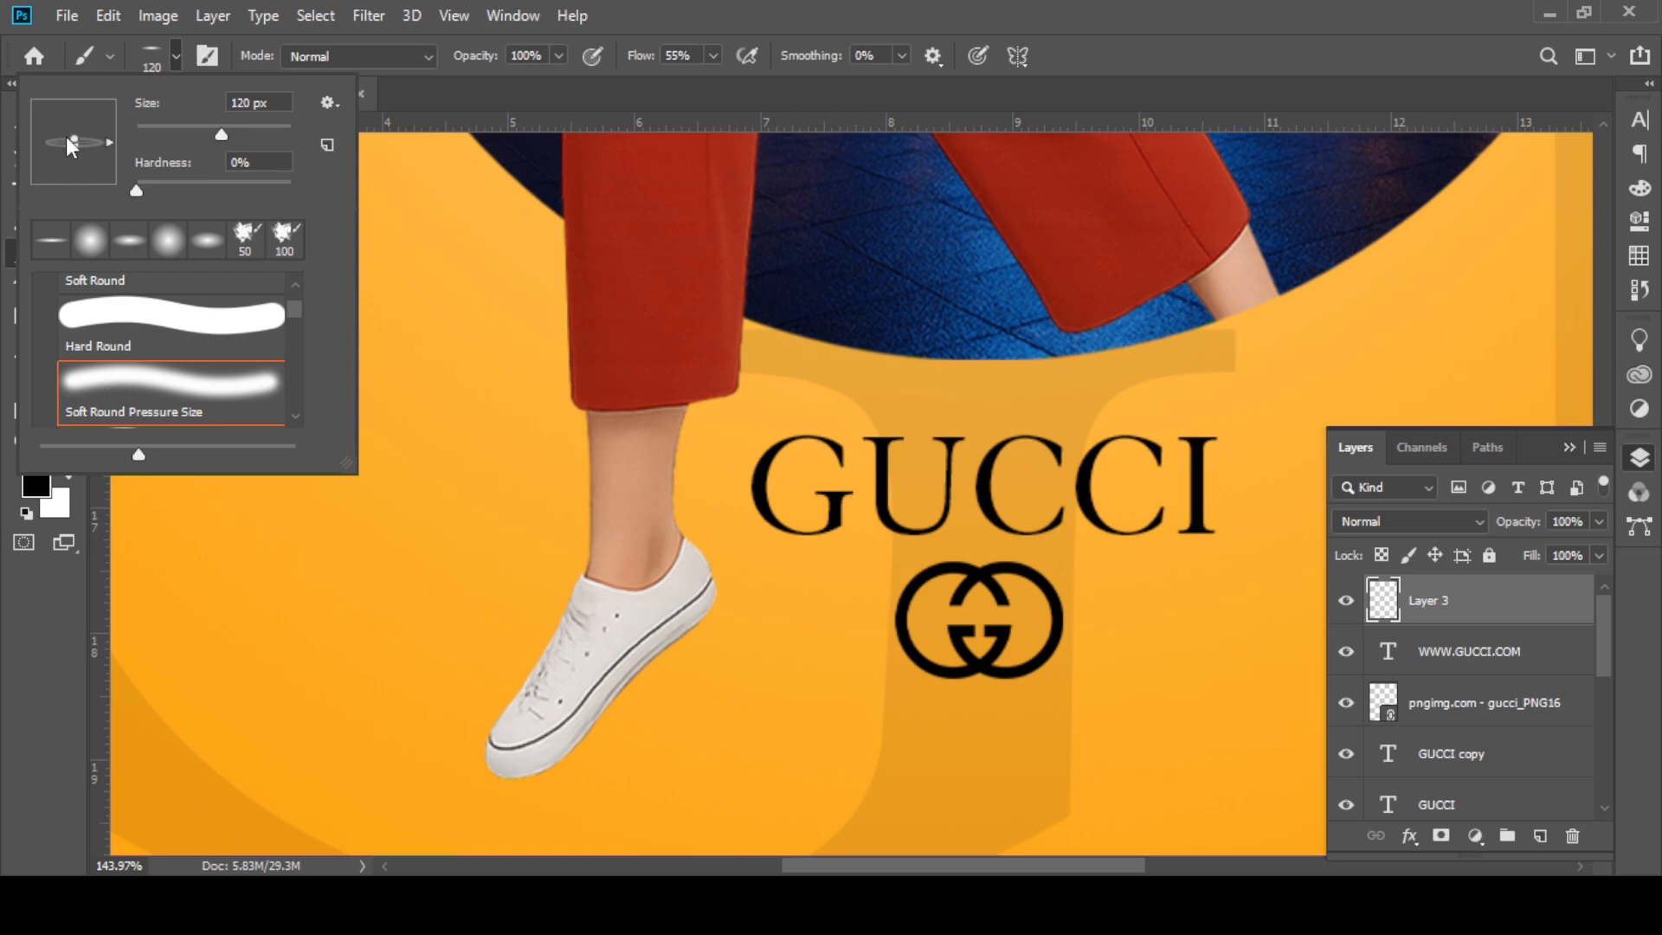
{"action": "mouse_move", "coordinate": [67, 137]}
{"action": "left_mouse_down"}
{"action": "mouse_move", "coordinate": [71, 121]}
{"action": "mouse_move", "coordinate": [88, 123]}
{"action": "mouse_move", "coordinate": [77, 137]}
{"action": "mouse_move", "coordinate": [110, 123]}
{"action": "left_mouse_up"}
{"action": "mouse_move", "coordinate": [530, 696]}
{"action": "left_mouse_down"}
{"action": "mouse_move", "coordinate": [667, 705]}
{"action": "mouse_move", "coordinate": [688, 662]}
{"action": "mouse_move", "coordinate": [632, 727]}
{"action": "mouse_move", "coordinate": [744, 633]}
{"action": "mouse_move", "coordinate": [688, 705]}
{"action": "mouse_move", "coordinate": [649, 704]}
{"action": "mouse_move", "coordinate": [681, 693]}
{"action": "mouse_move", "coordinate": [662, 699]}
{"action": "mouse_move", "coordinate": [742, 598]}
{"action": "mouse_move", "coordinate": [686, 686]}
{"action": "mouse_move", "coordinate": [598, 766]}
{"action": "left_mouse_up"}
{"action": "key", "text": "ctrl+z"}
{"action": "key", "text": "ctrl+z"}
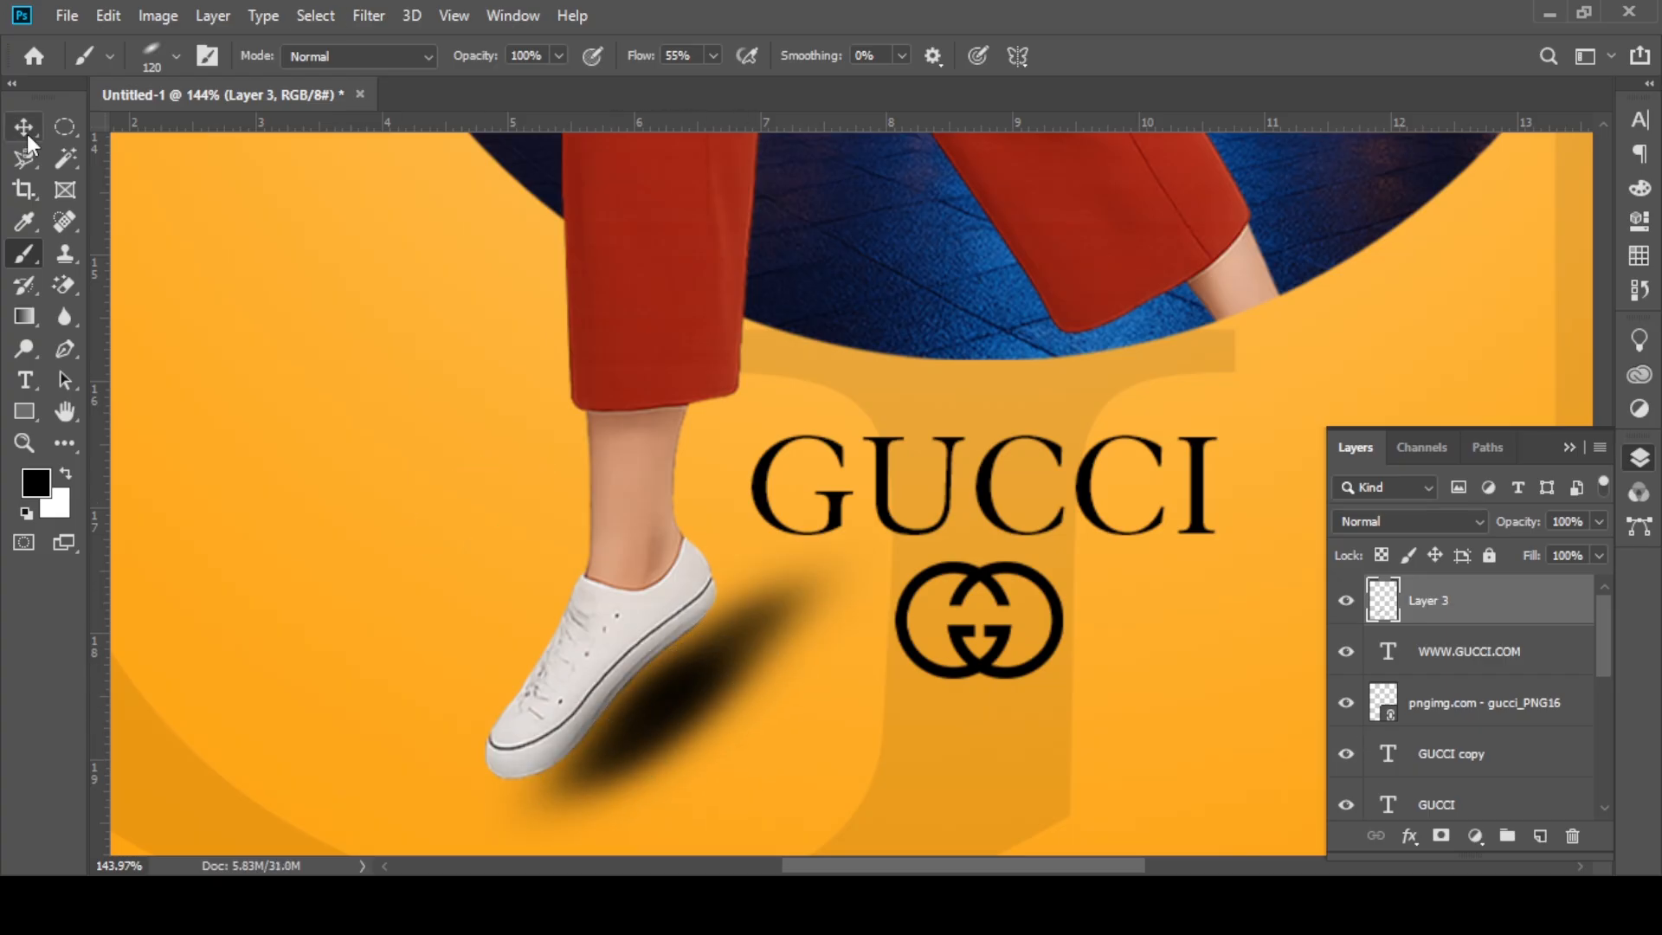
Step: Set the shoe shadow layer to Multiply blending at 50% opacity
{"action": "left_click", "coordinate": [28, 136]}
{"action": "left_click", "coordinate": [1372, 522]}
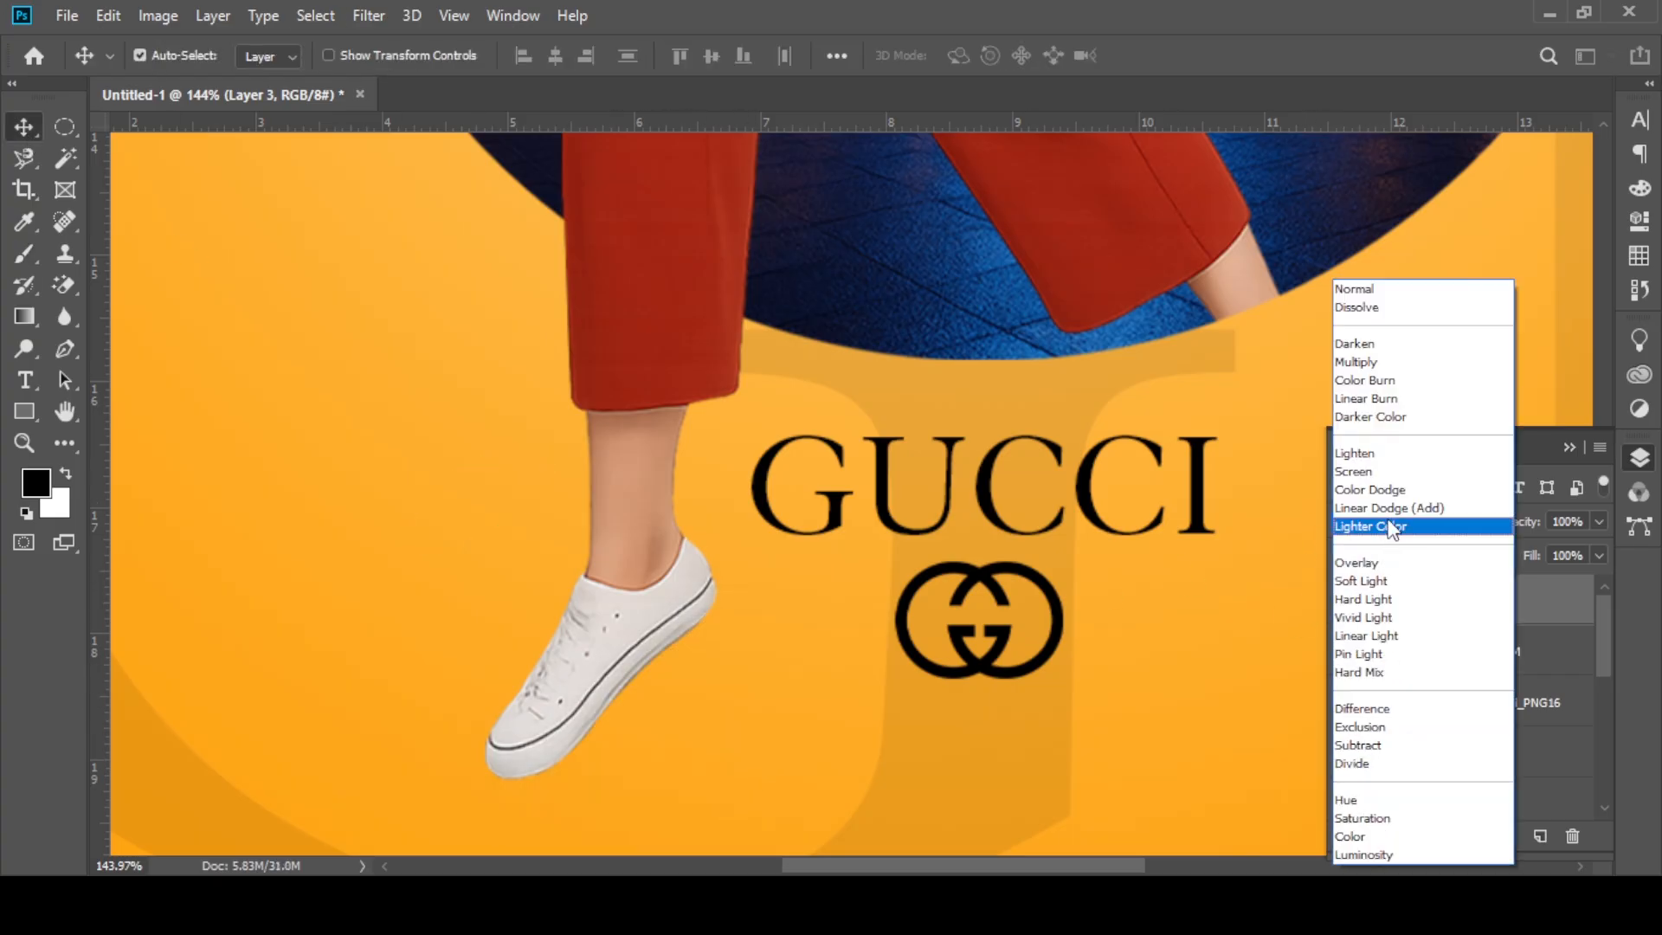
{"action": "left_click", "coordinate": [1364, 359]}
{"action": "left_click_drag", "start_coordinate": [1502, 523], "coordinate": [1512, 527]}
Step: Soften the shoe shadow with a Gaussian Blur
{"action": "left_click", "coordinate": [369, 16]}
{"action": "mouse_move", "coordinate": [405, 298]}
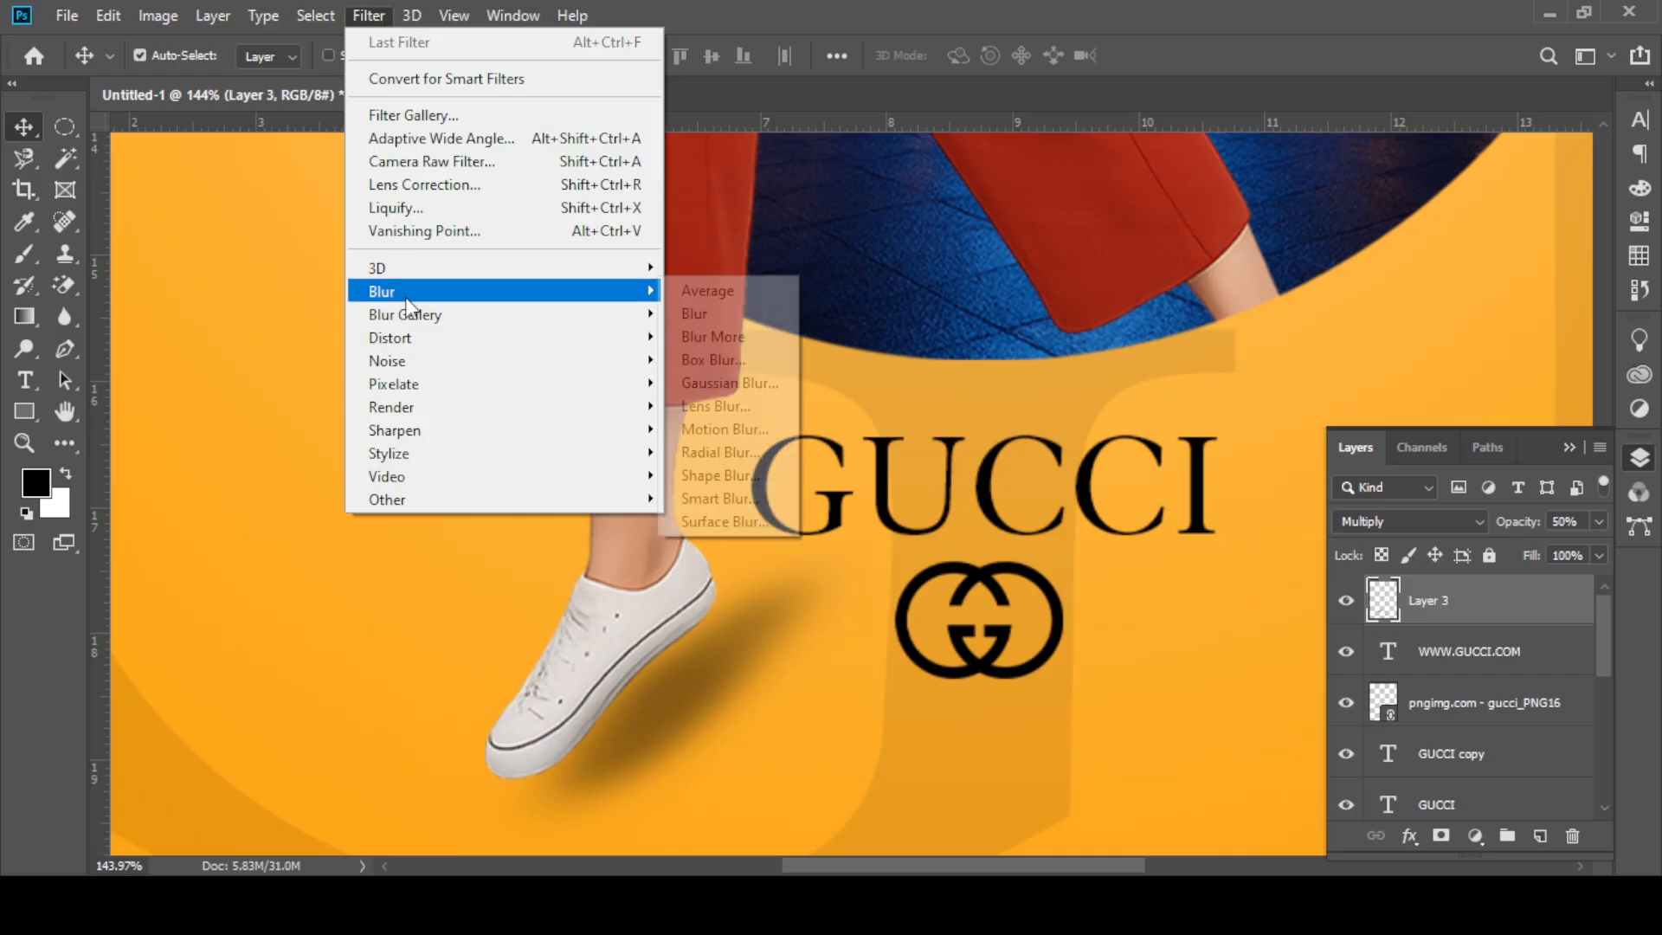
{"action": "left_click", "coordinate": [789, 387]}
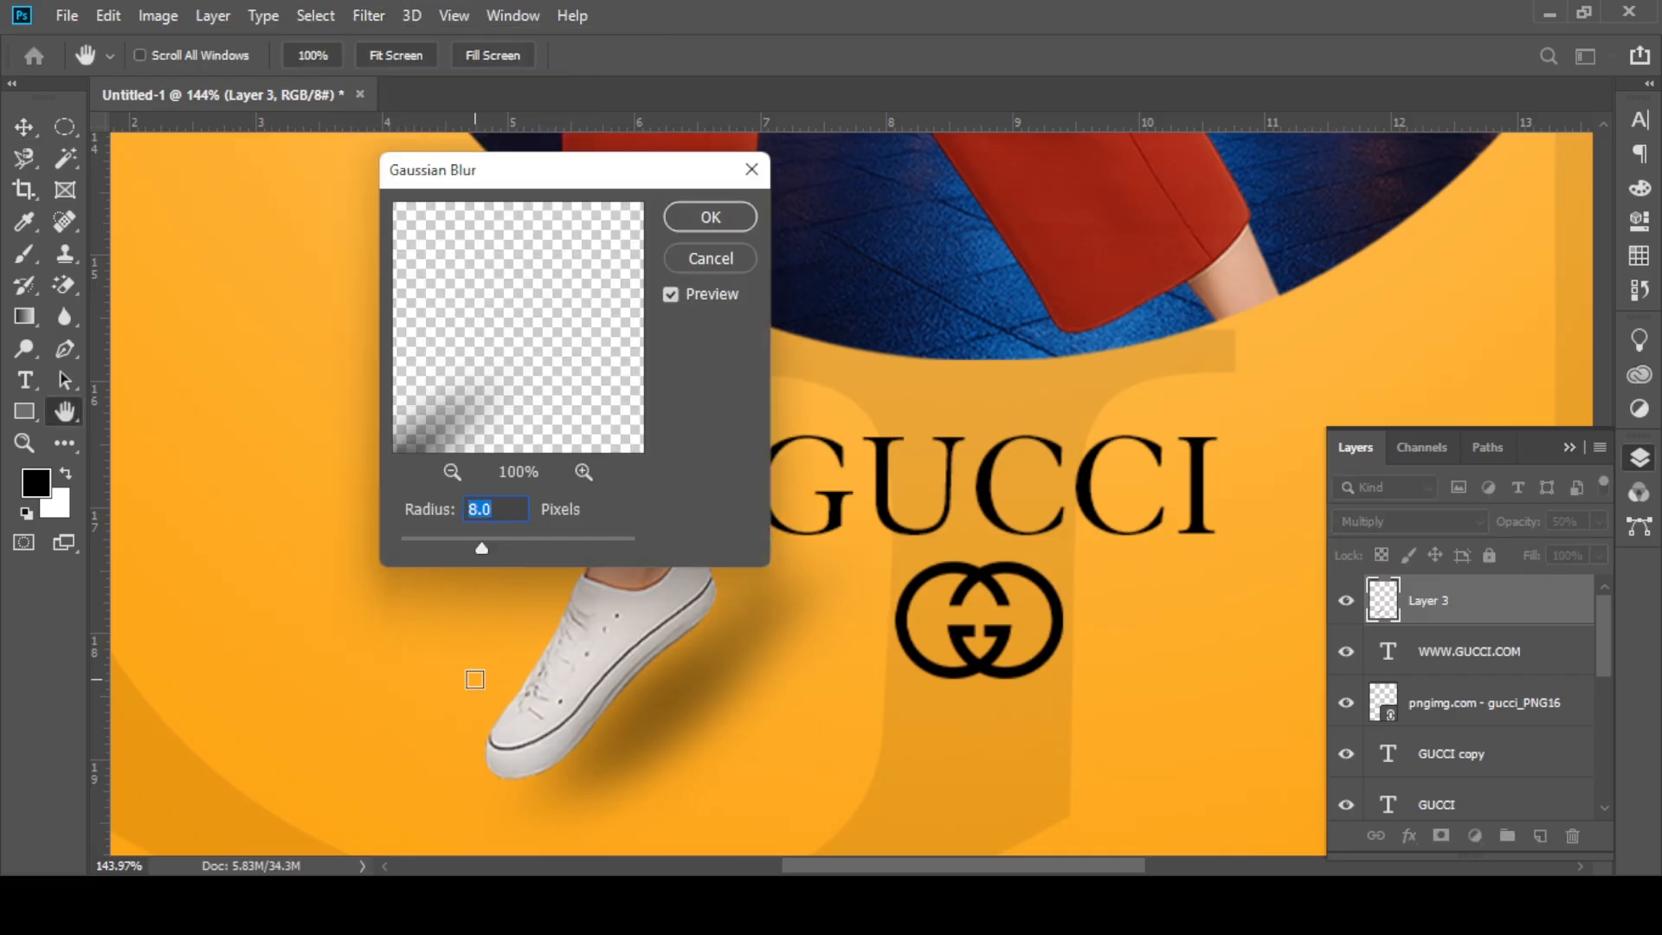
{"action": "left_click_drag", "start_coordinate": [485, 545], "coordinate": [493, 547]}
{"action": "key", "text": "Return"}
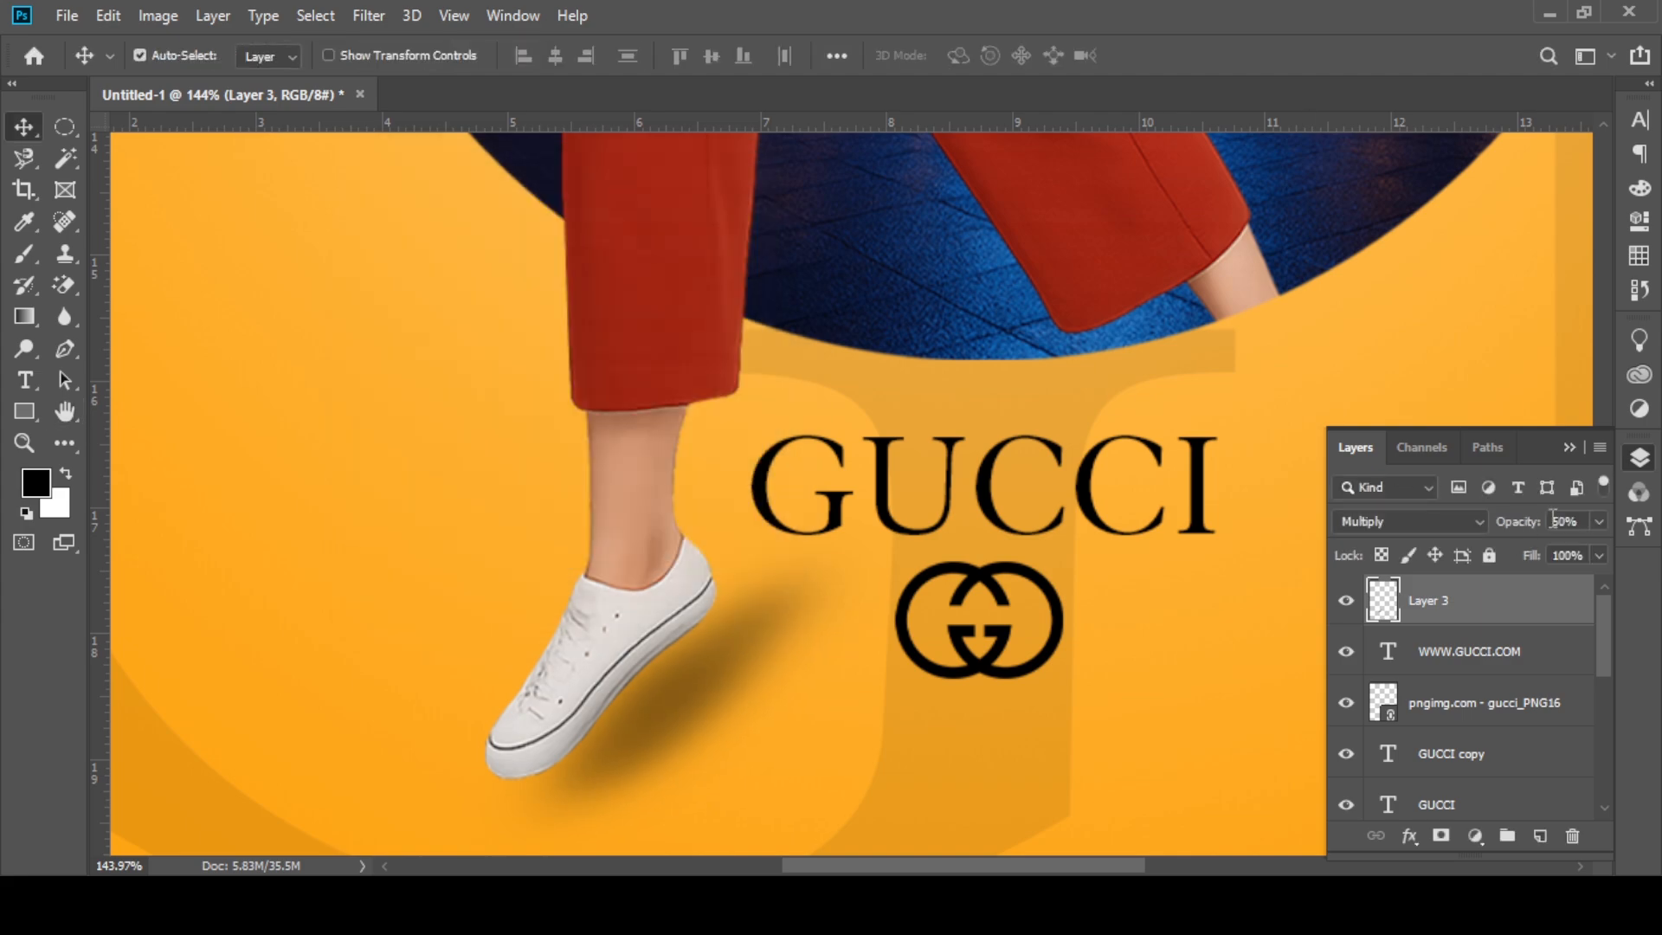
Step: Set the shadow layer's opacity to 74% and move the shadow about 0.22 in left towards the shoe
{"action": "scroll", "coordinate": [1569, 520], "scroll_direction": "up", "scroll_amount": 9}
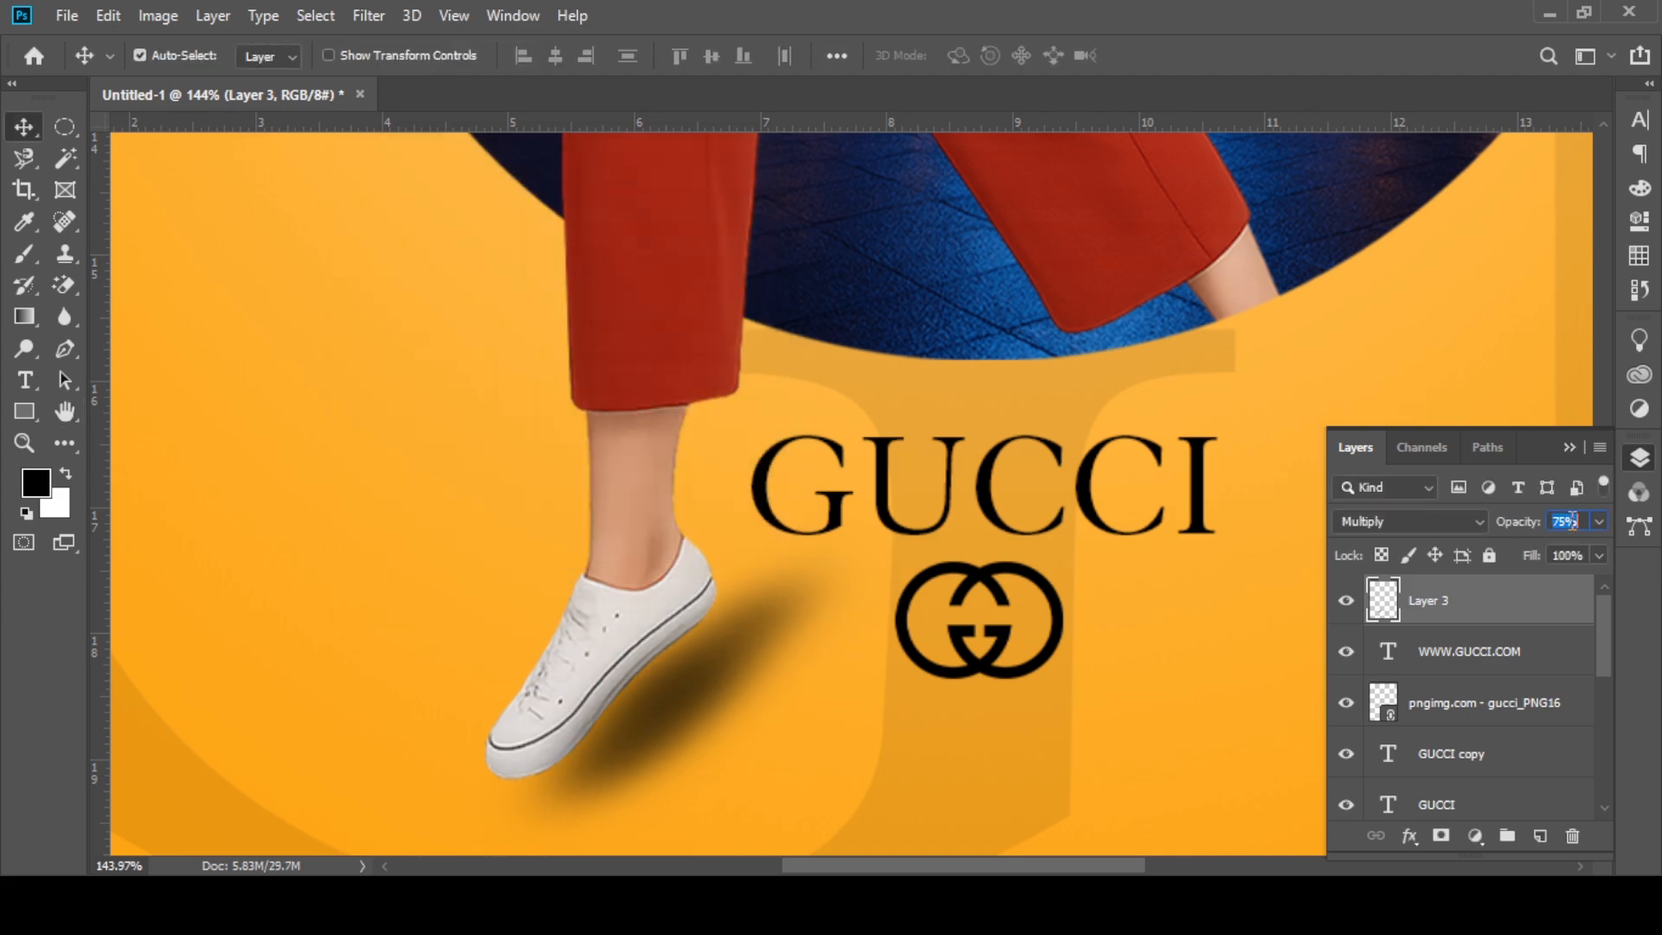
{"action": "scroll", "coordinate": [1572, 520], "scroll_direction": "down", "scroll_amount": 1}
{"action": "left_click_drag", "start_coordinate": [723, 675], "coordinate": [703, 676]}
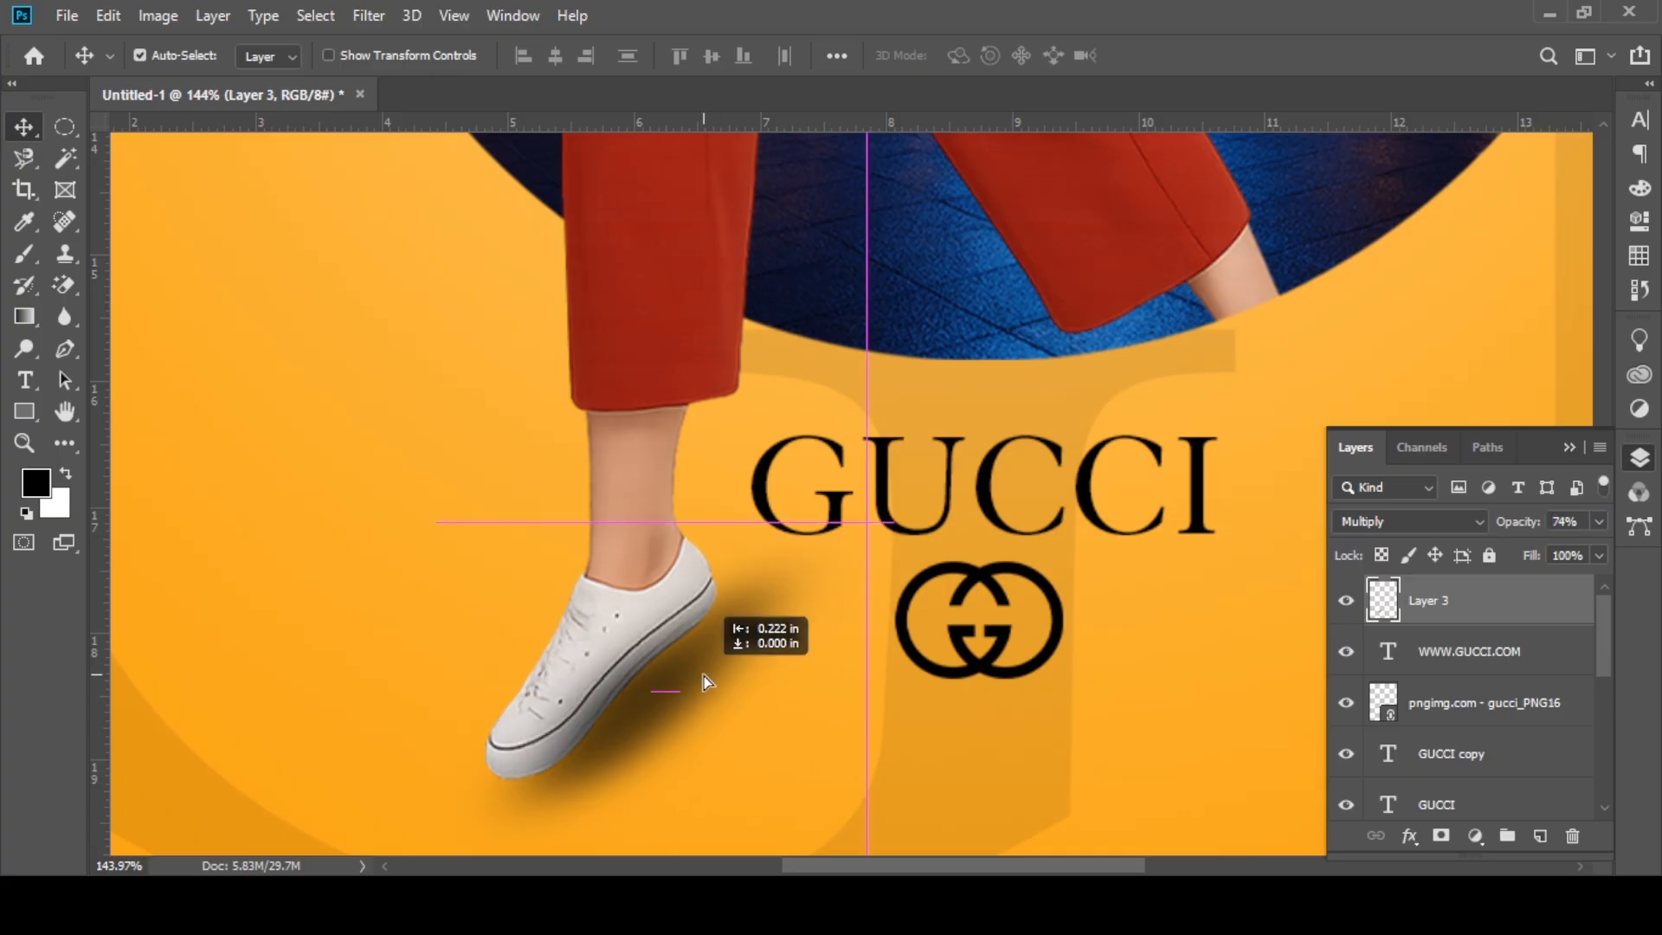
{"action": "left_click", "coordinate": [334, 464]}
{"action": "key", "text": "ctrl+0"}
{"action": "scroll", "coordinate": [604, 410], "scroll_direction": "down", "scroll_amount": 9}
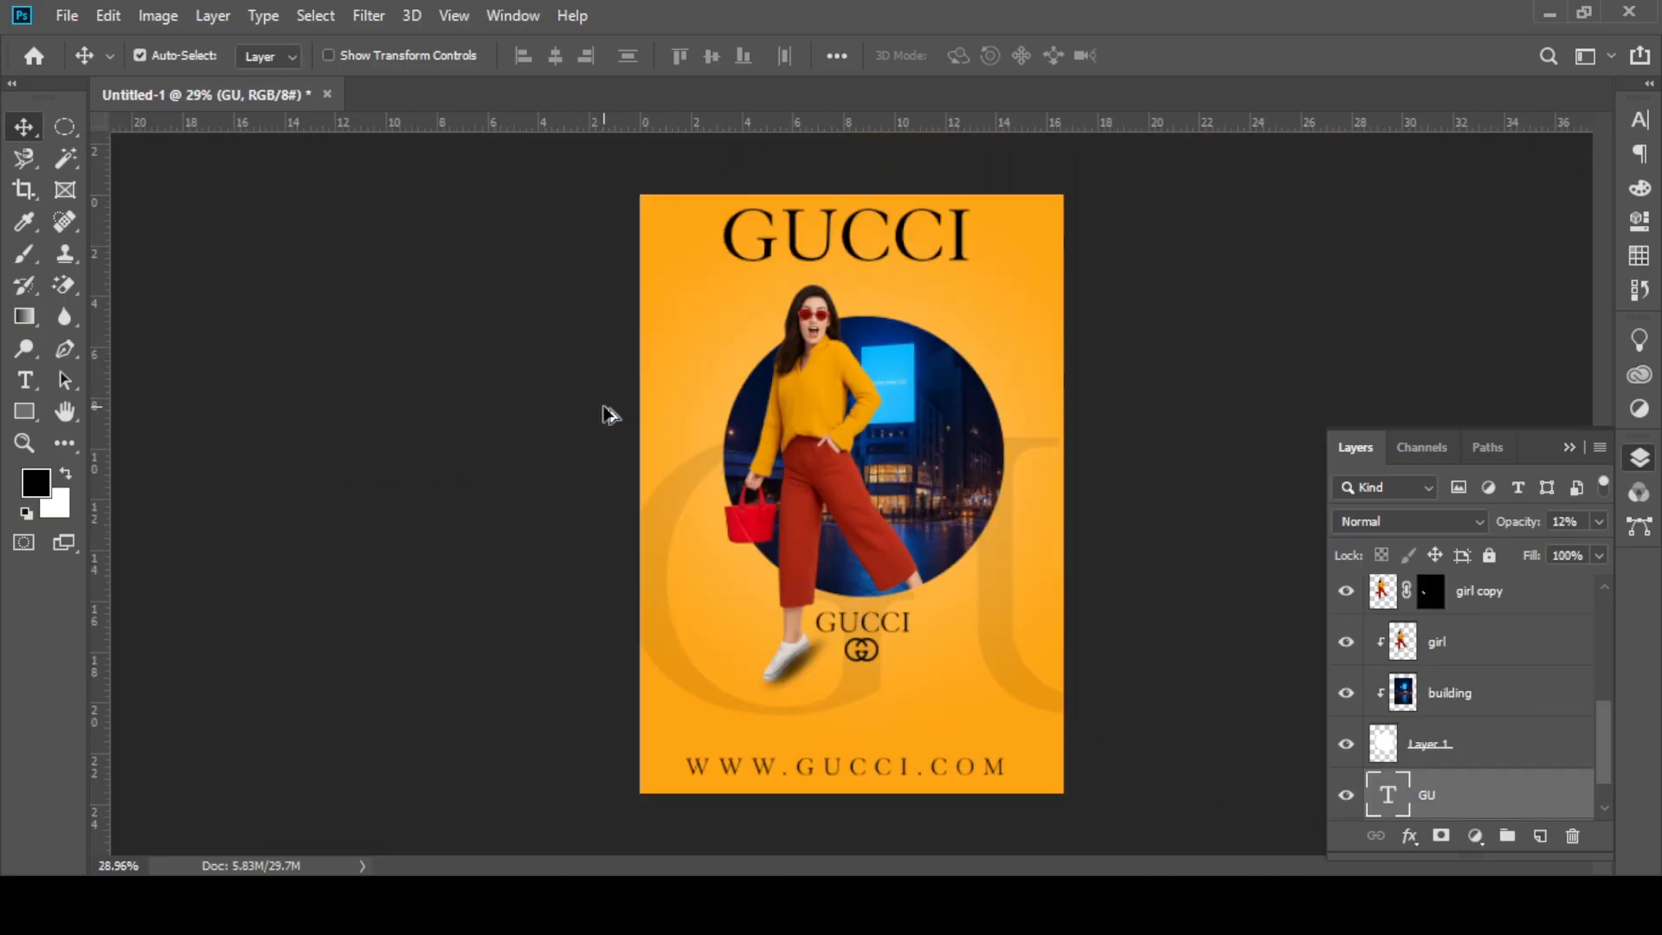
Step: Transform the shadow on Layer 3 into a narrower shape following the sole and nudge it closer to the shoe
{"action": "scroll", "coordinate": [816, 684], "scroll_direction": "up", "scroll_amount": 17}
{"action": "scroll", "coordinate": [1128, 667], "scroll_direction": "up", "scroll_amount": 1}
{"action": "scroll", "coordinate": [1470, 623], "scroll_direction": "up", "scroll_amount": 5}
{"action": "left_click", "coordinate": [1465, 594]}
{"action": "scroll", "coordinate": [1465, 594], "scroll_direction": "up", "scroll_amount": 1}
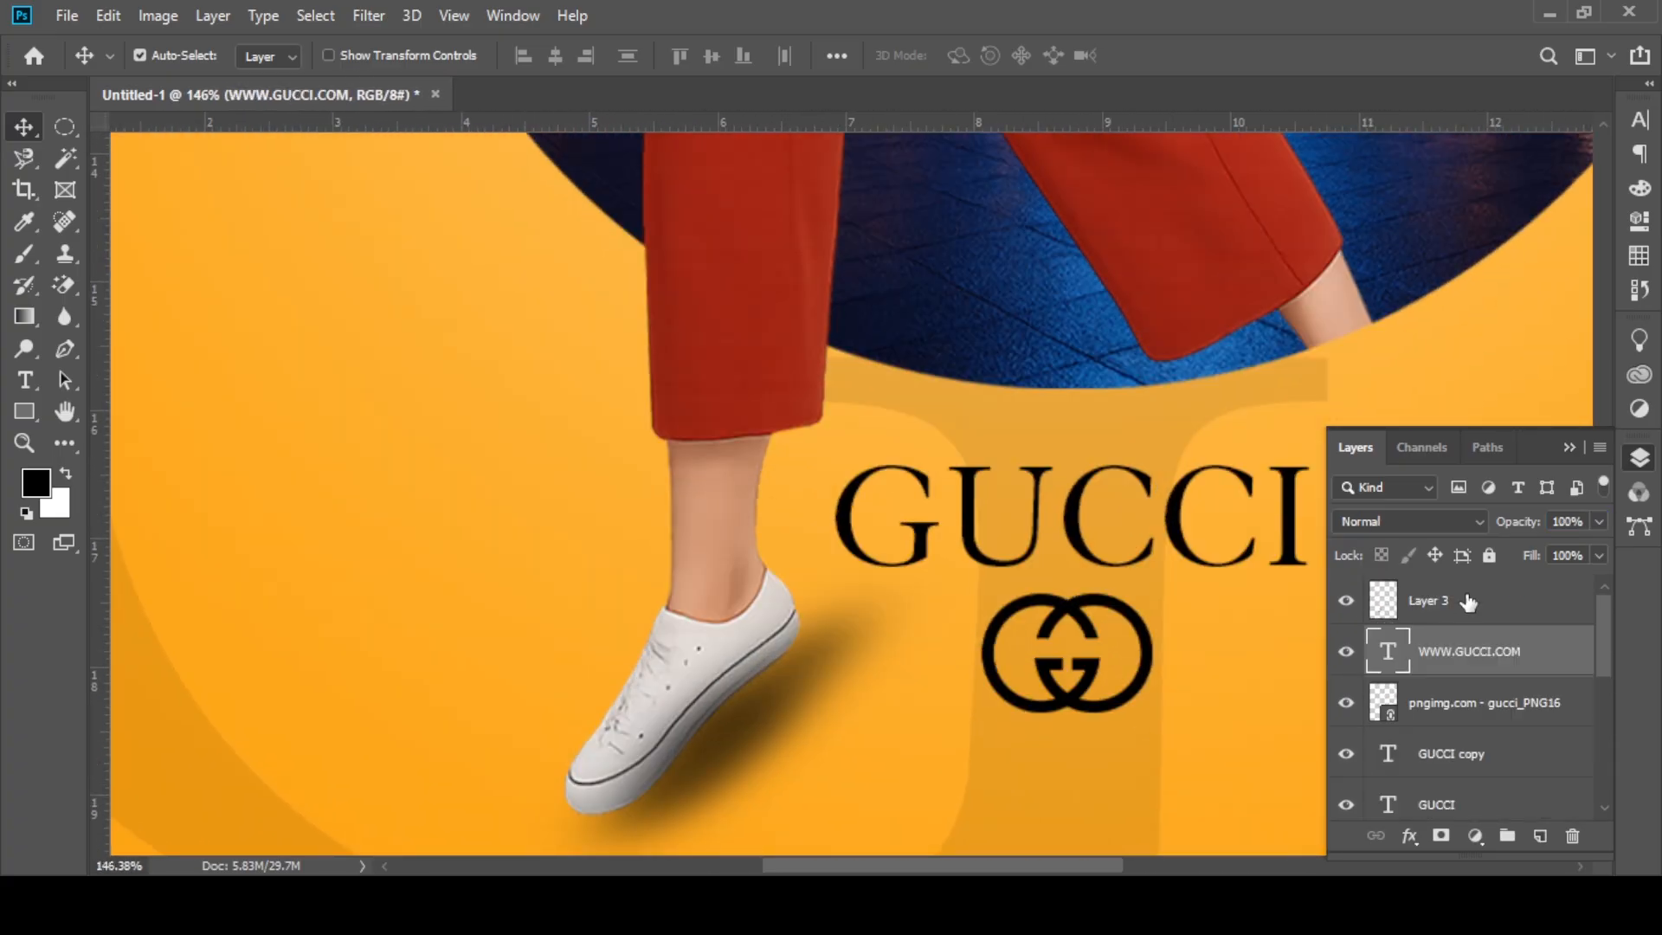
{"action": "left_click", "coordinate": [1465, 597]}
{"action": "key", "text": "ctrl+t"}
{"action": "left_click_drag", "start_coordinate": [948, 557], "coordinate": [906, 578]}
{"action": "left_click_drag", "start_coordinate": [514, 558], "coordinate": [737, 616]}
{"action": "left_click", "coordinate": [242, 242]}
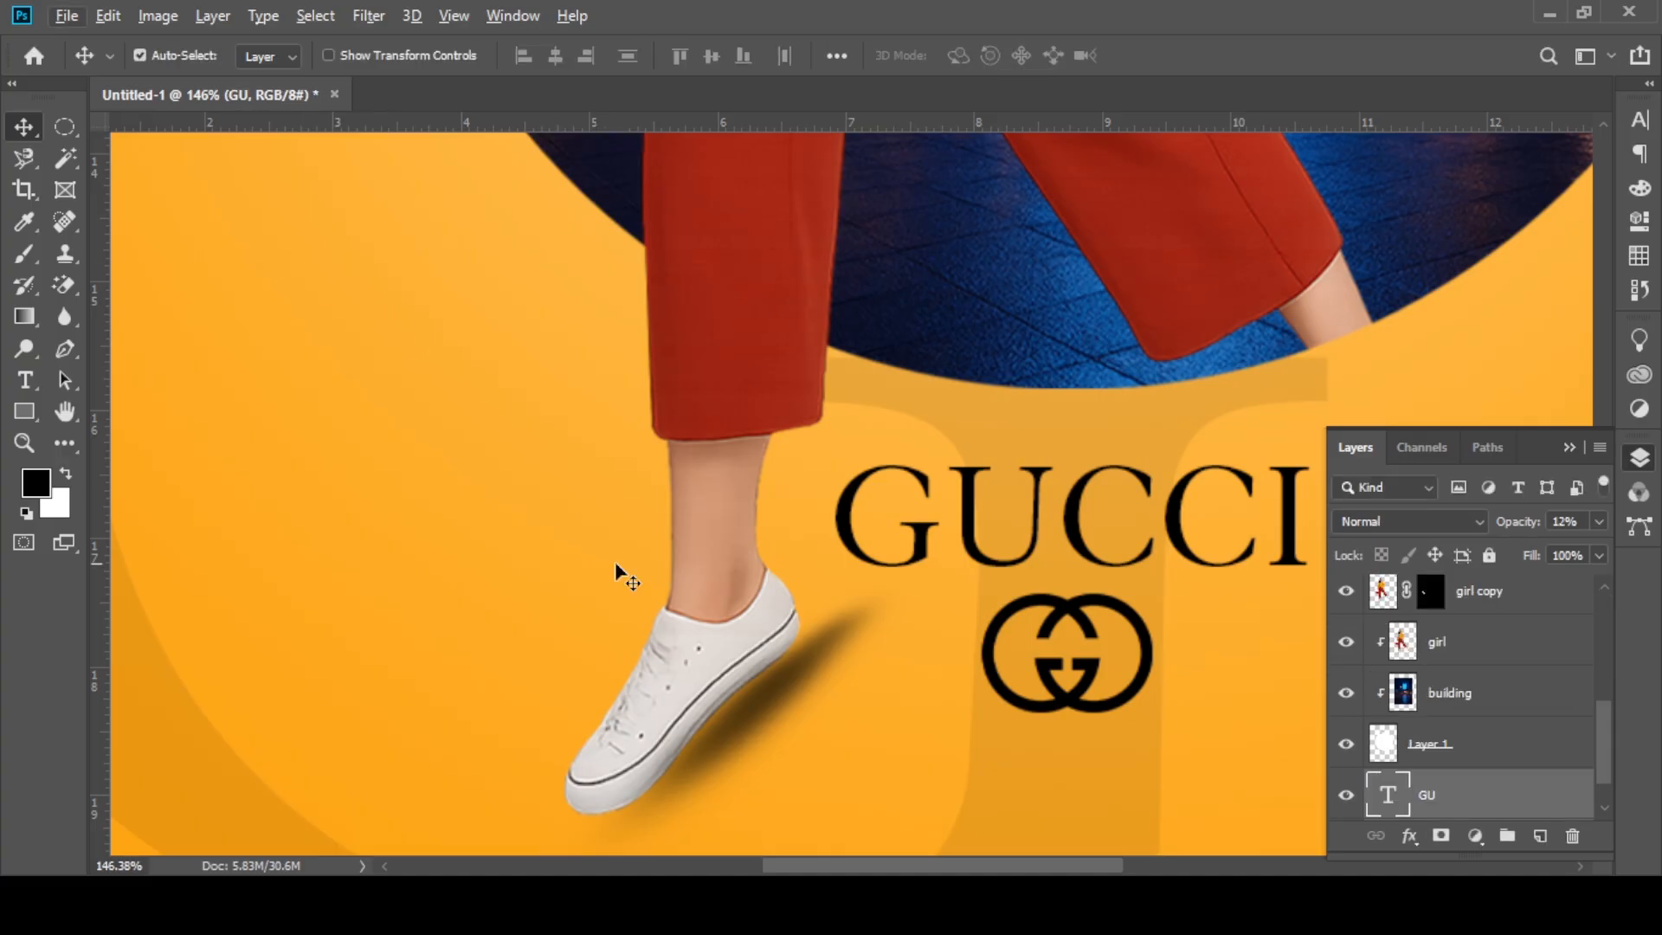
{"action": "left_click_drag", "start_coordinate": [756, 689], "coordinate": [738, 701]}
Step: Lower the shoe shadow layer's opacity to 55% and check the whole poster
{"action": "scroll", "coordinate": [546, 365], "scroll_direction": "down", "scroll_amount": 11}
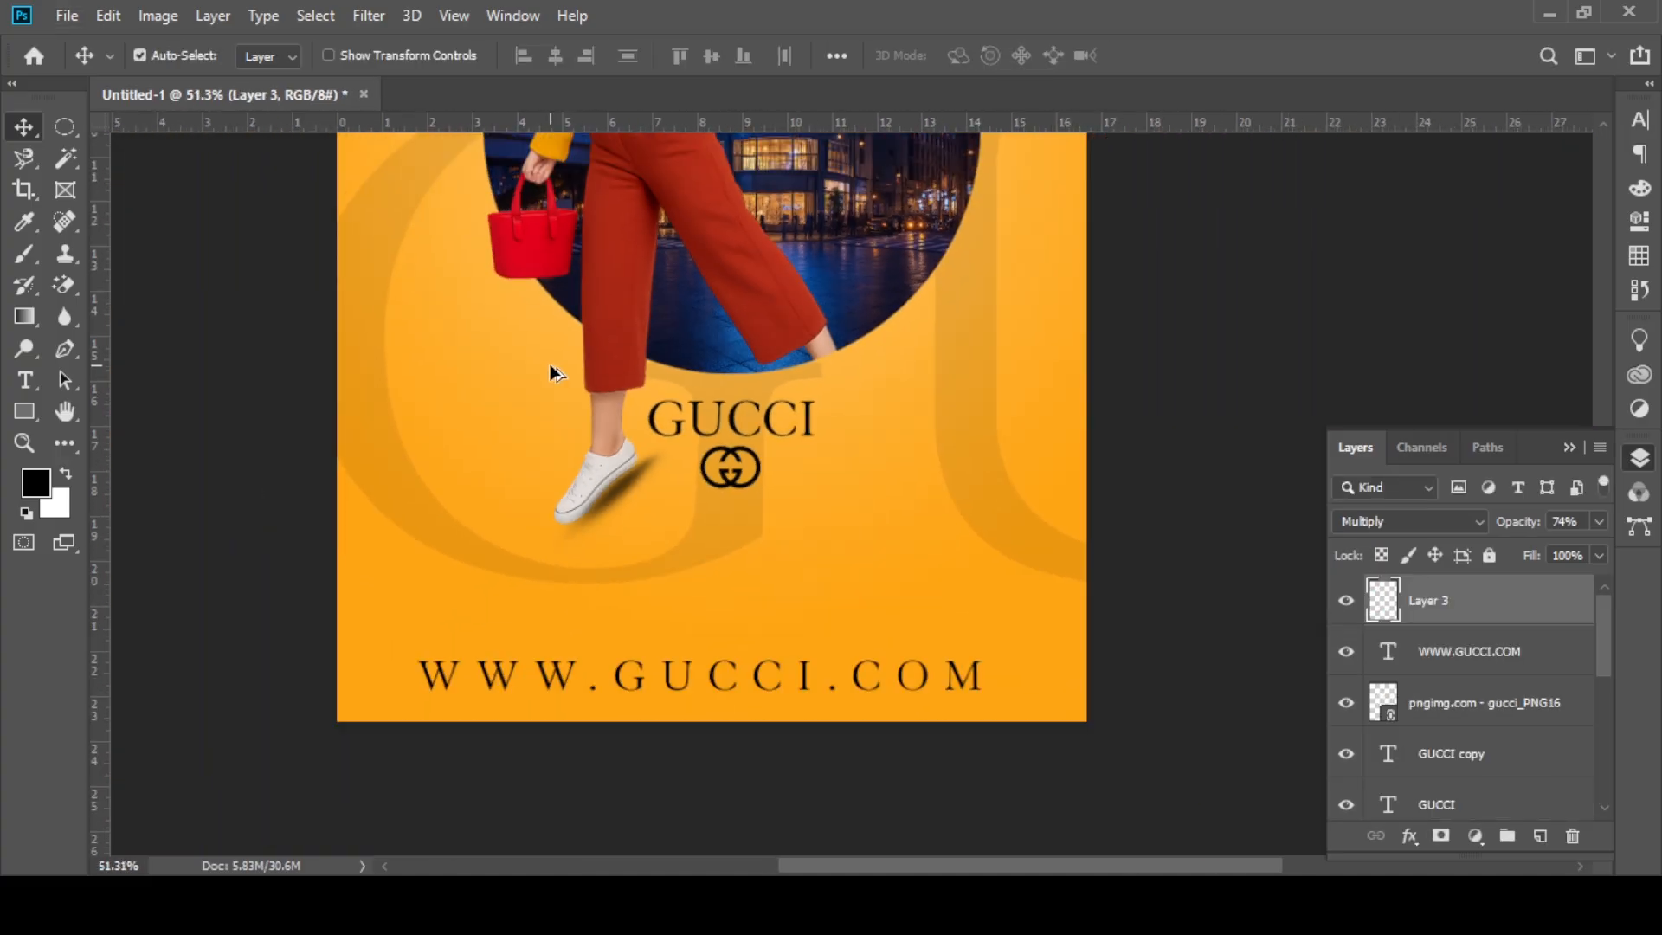
{"action": "left_click_drag", "start_coordinate": [1520, 521], "coordinate": [1516, 522]}
{"action": "scroll", "coordinate": [1031, 530], "scroll_direction": "down", "scroll_amount": 10}
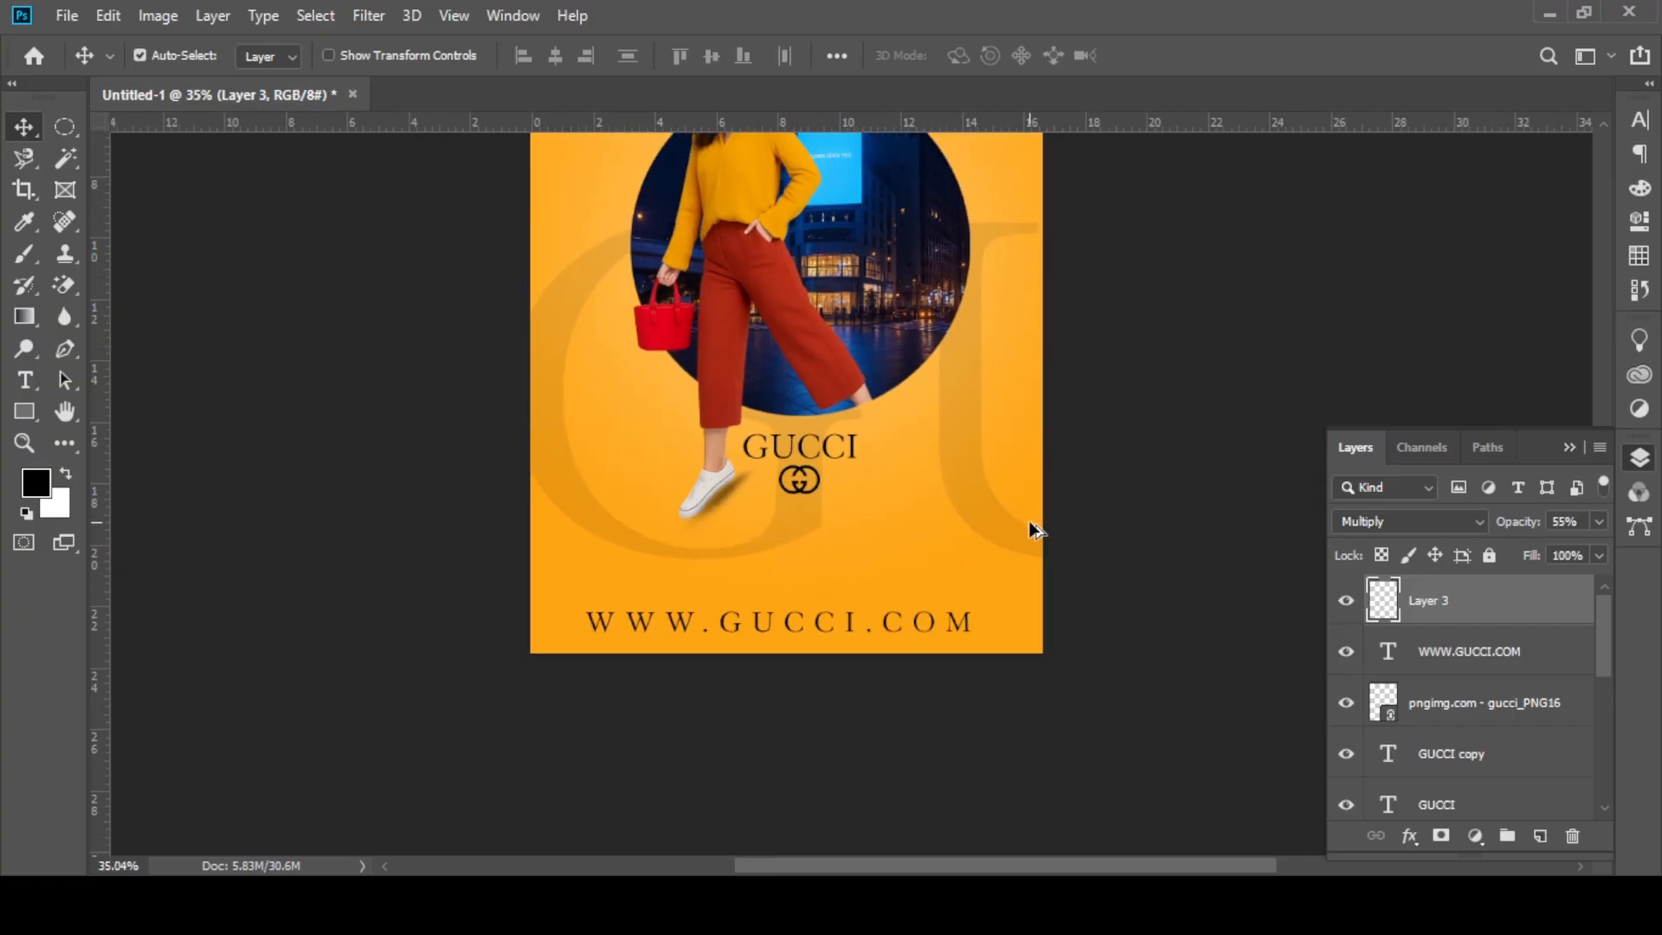
{"action": "scroll", "coordinate": [765, 567], "scroll_direction": "up", "scroll_amount": 5}
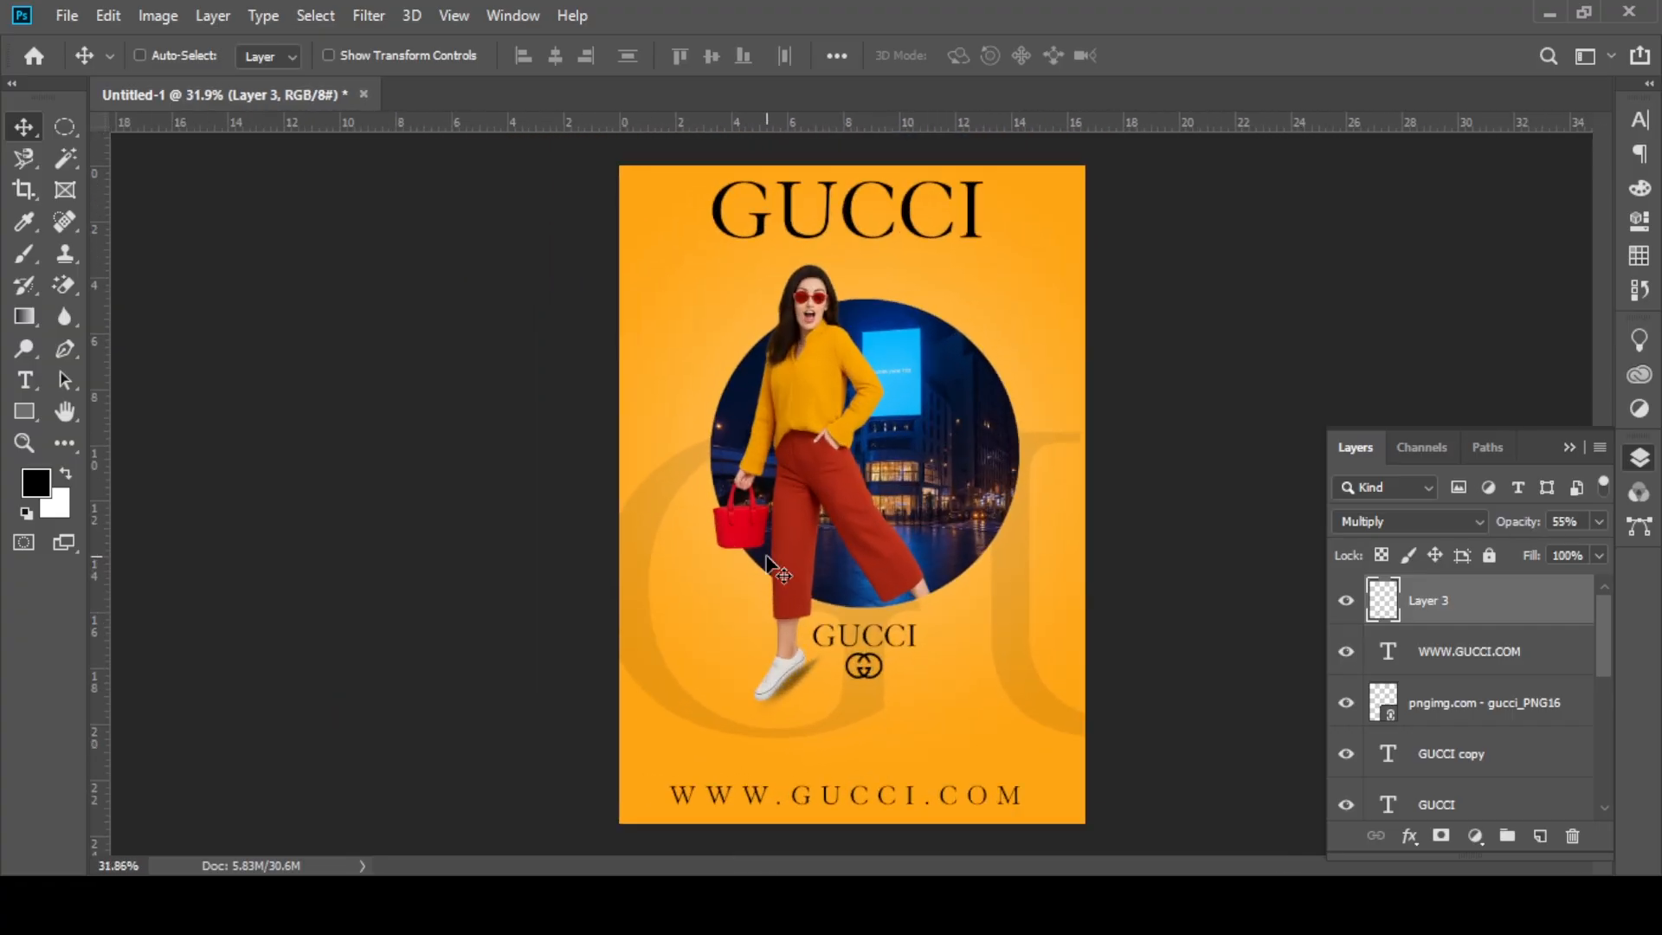